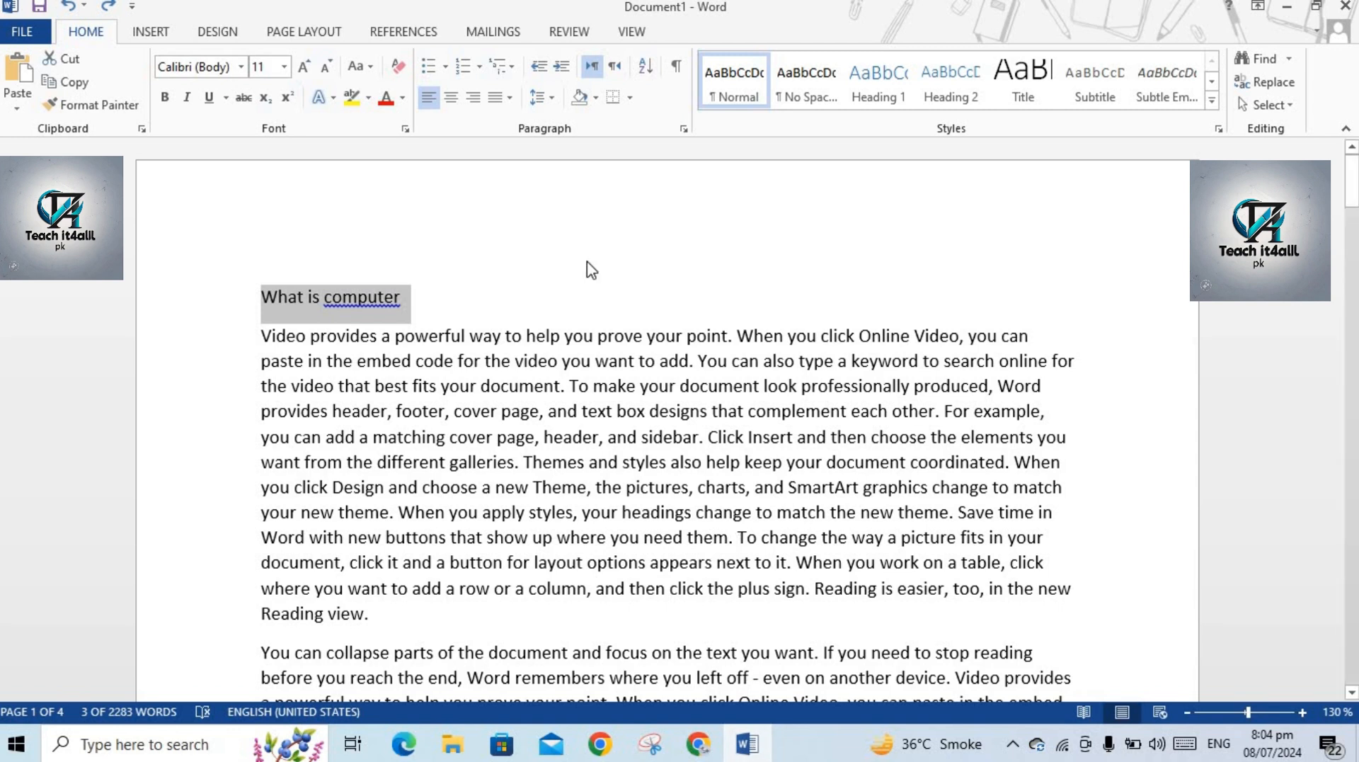
click(390, 35)
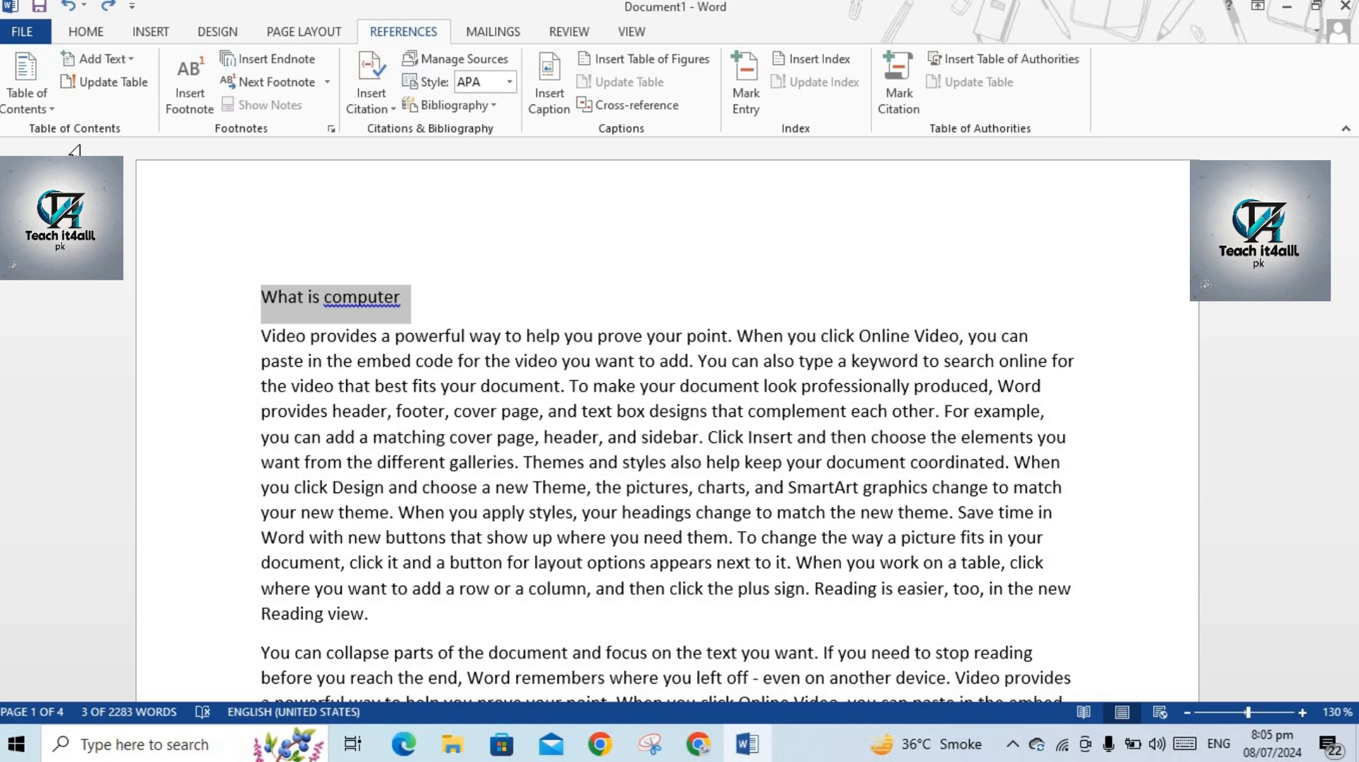
click(54, 111)
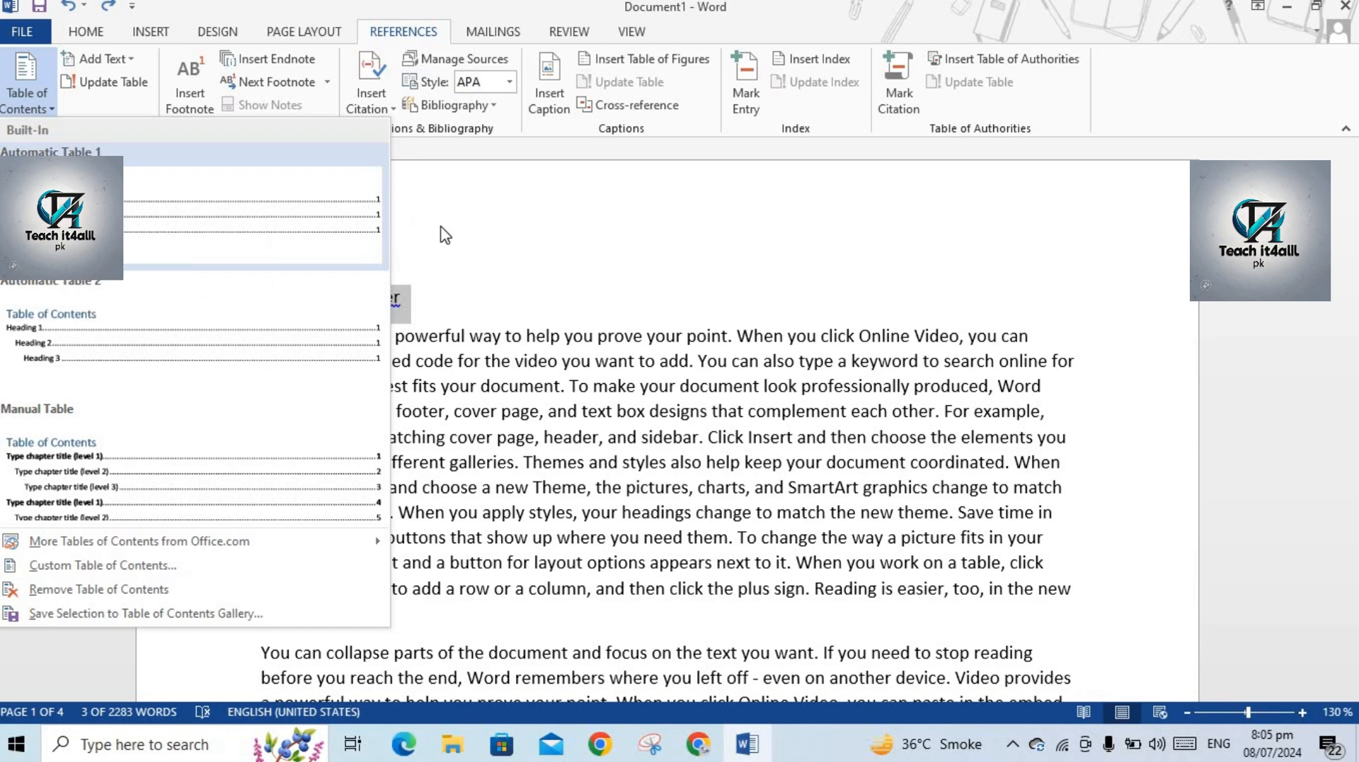
click(486, 240)
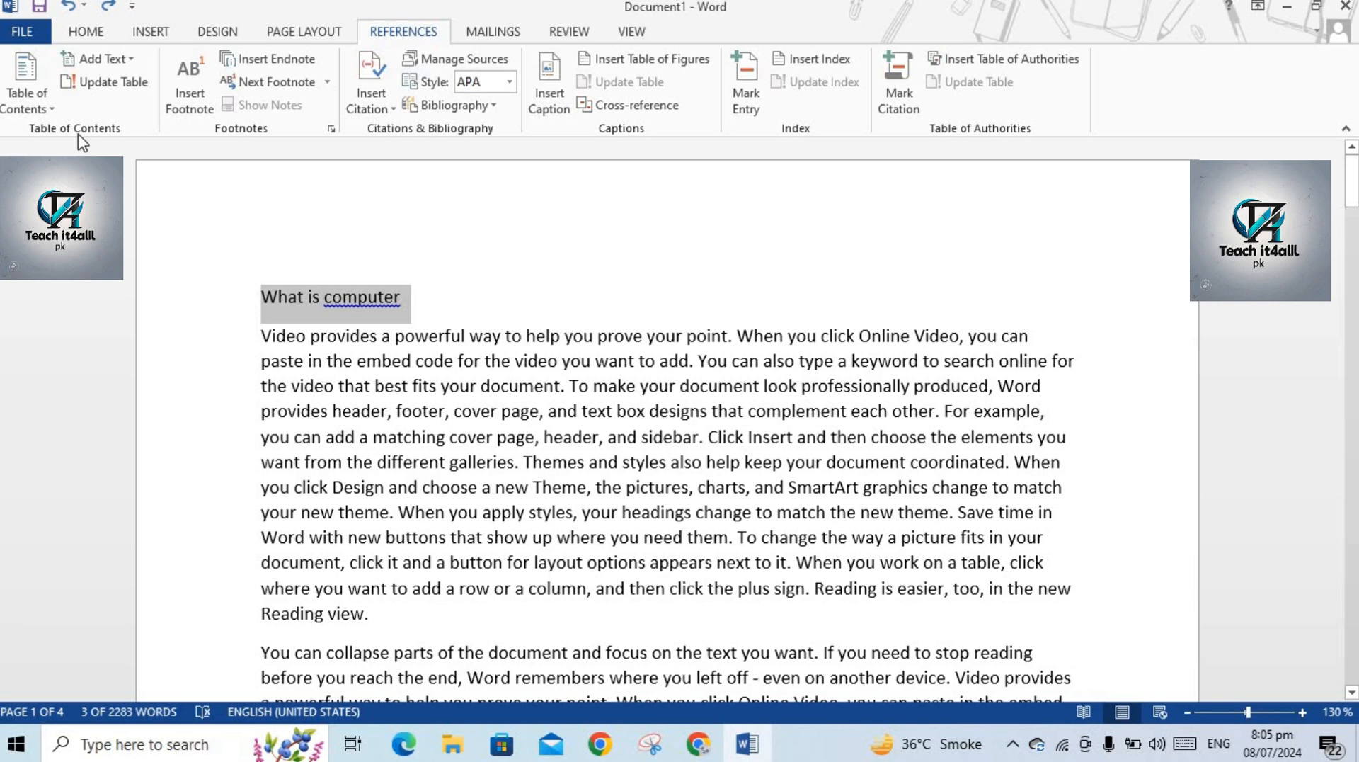
Apply the Heading 1 style to the "What is computer" line.
click(97, 39)
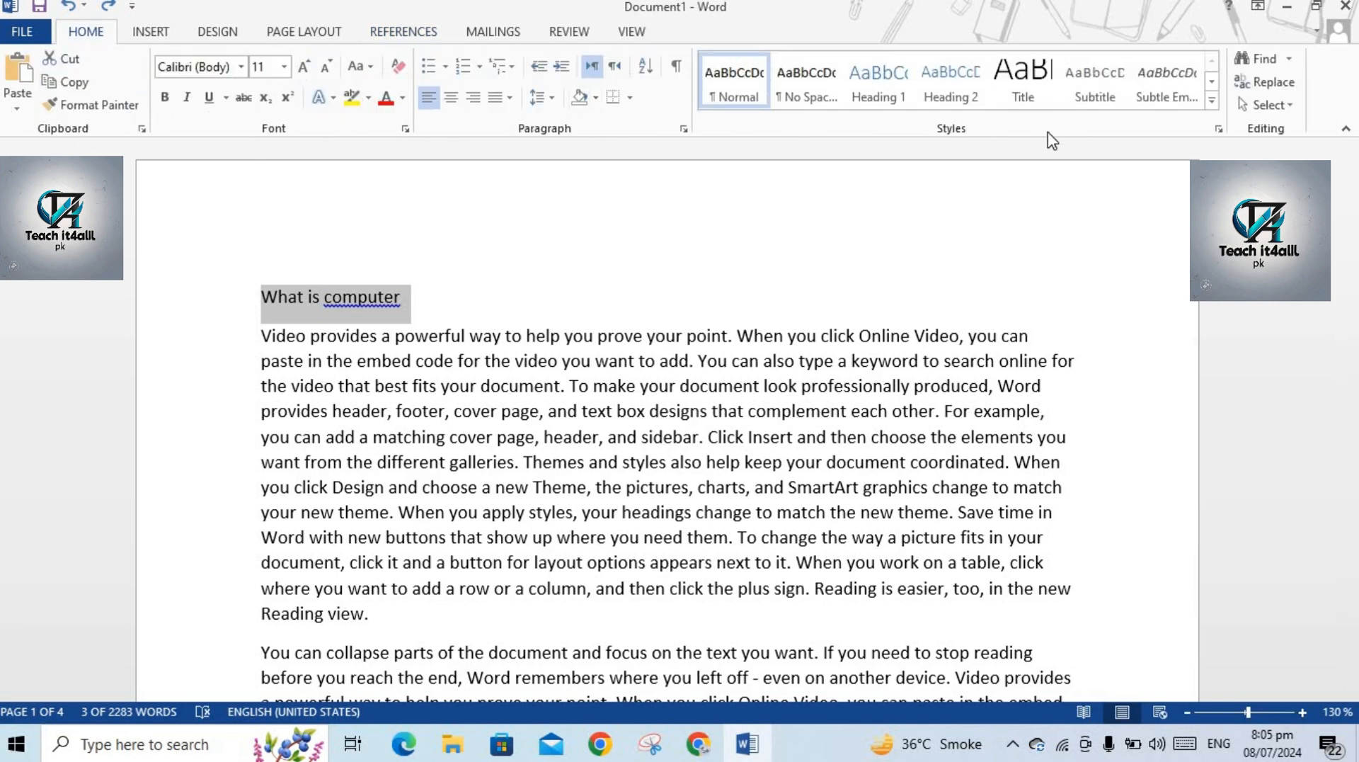
click(1212, 100)
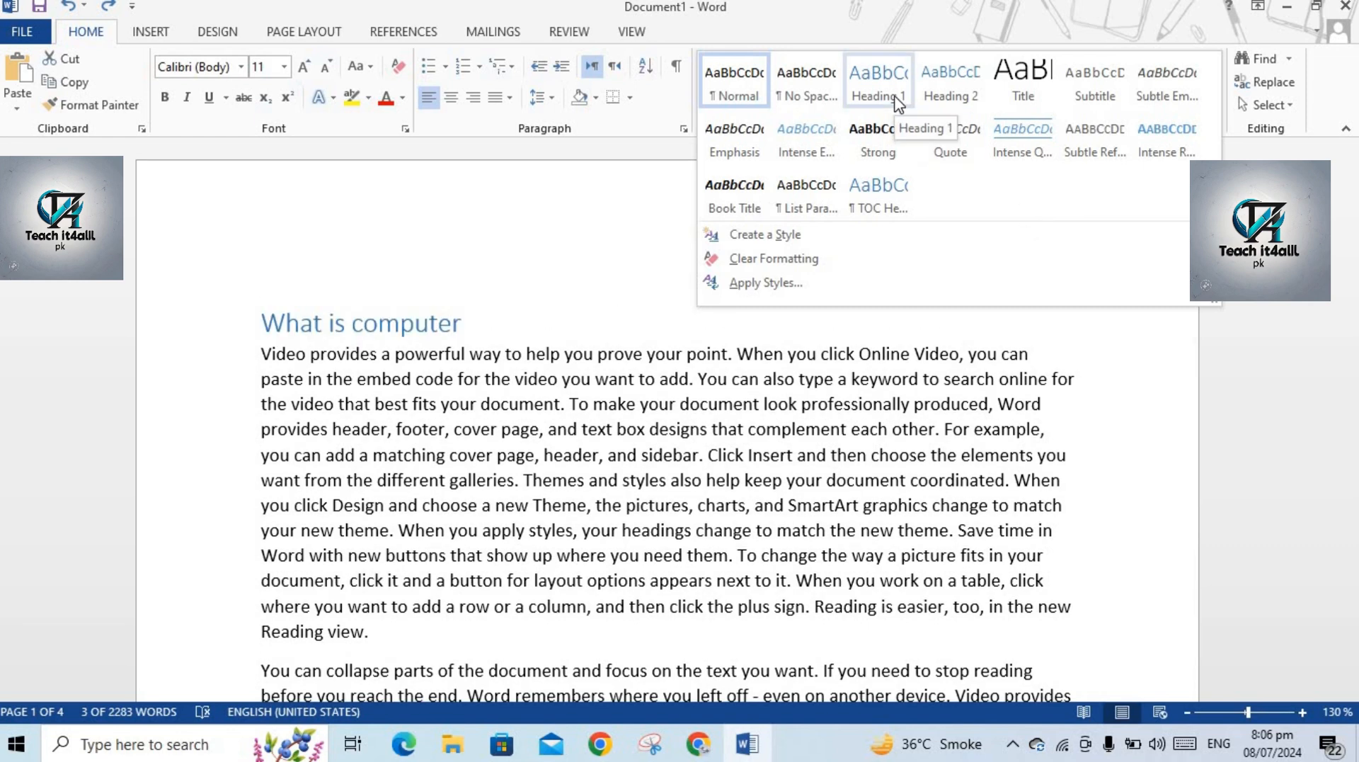
click(898, 103)
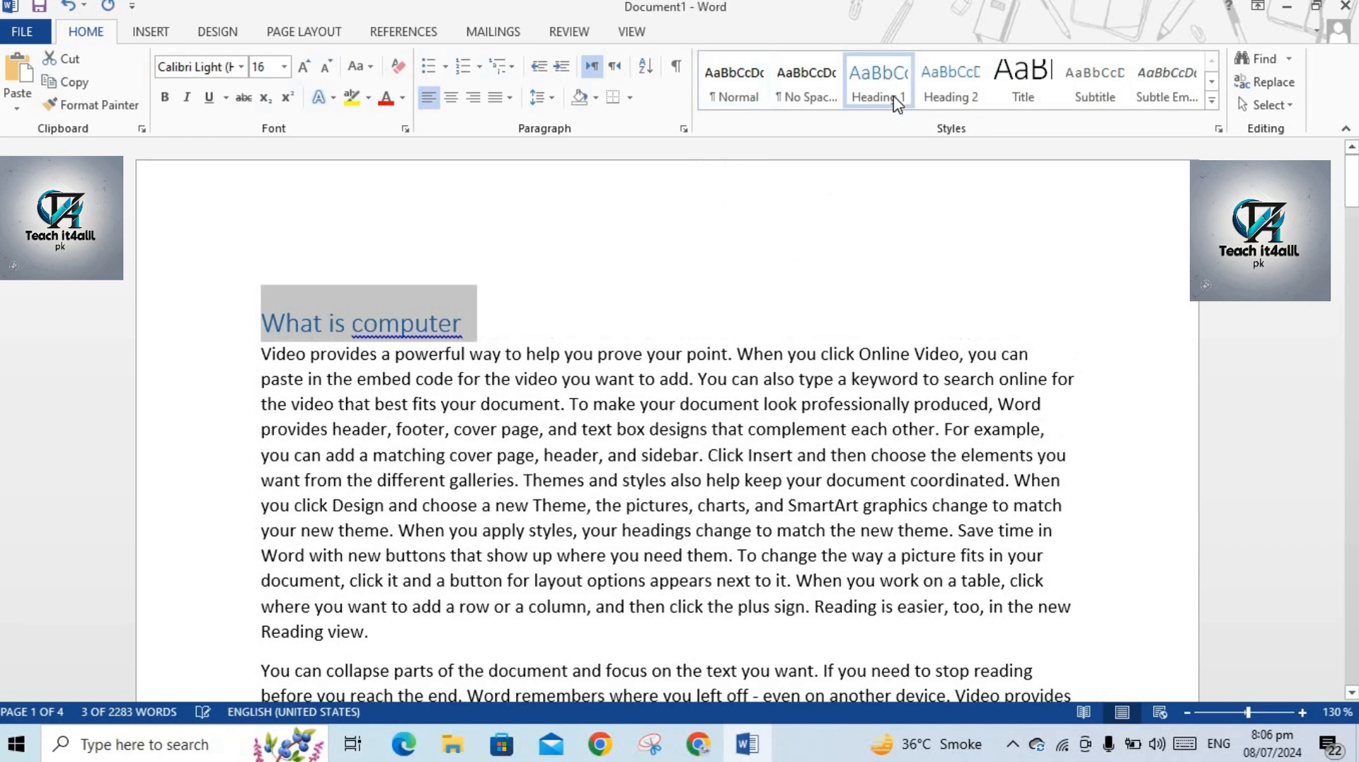
Apply the Heading 2 style to the "What is software" line on page 2.
click(1355, 212)
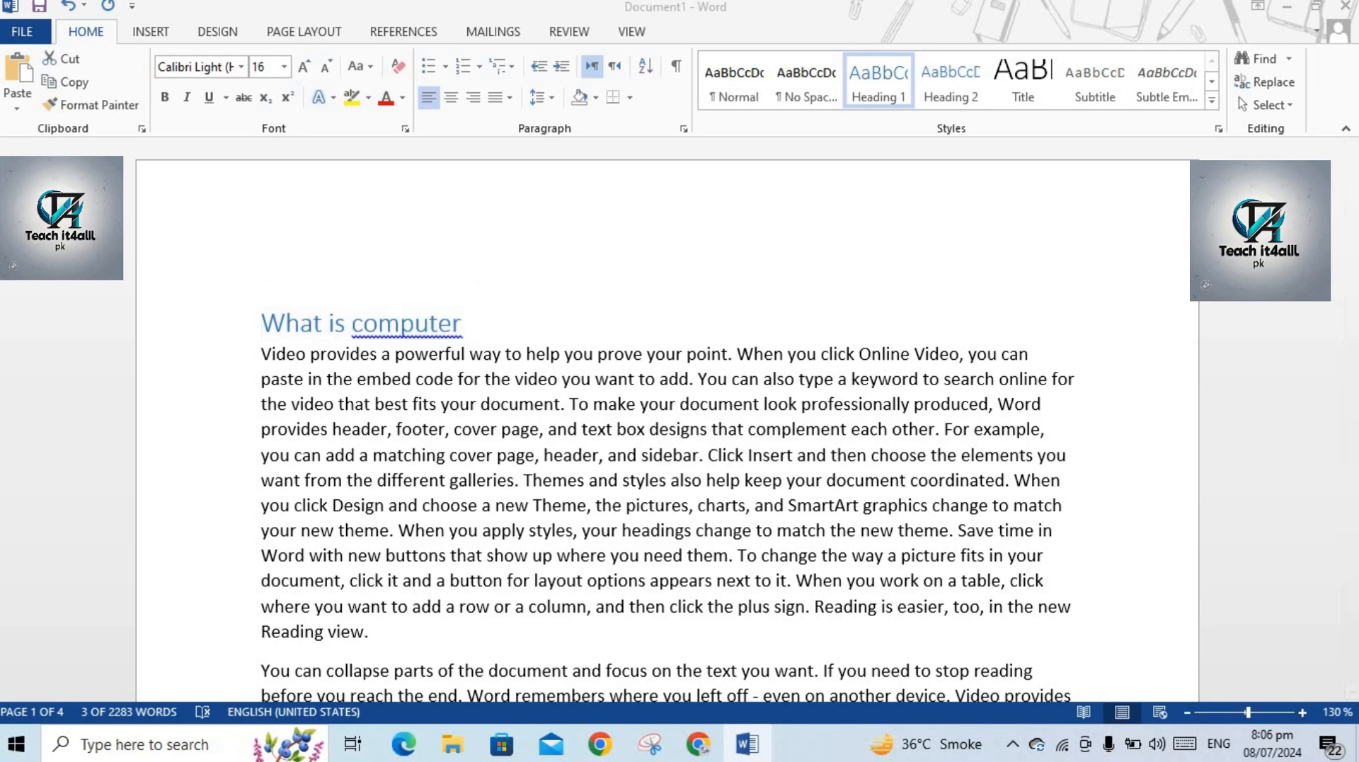
drag(1352, 206, 1352, 348)
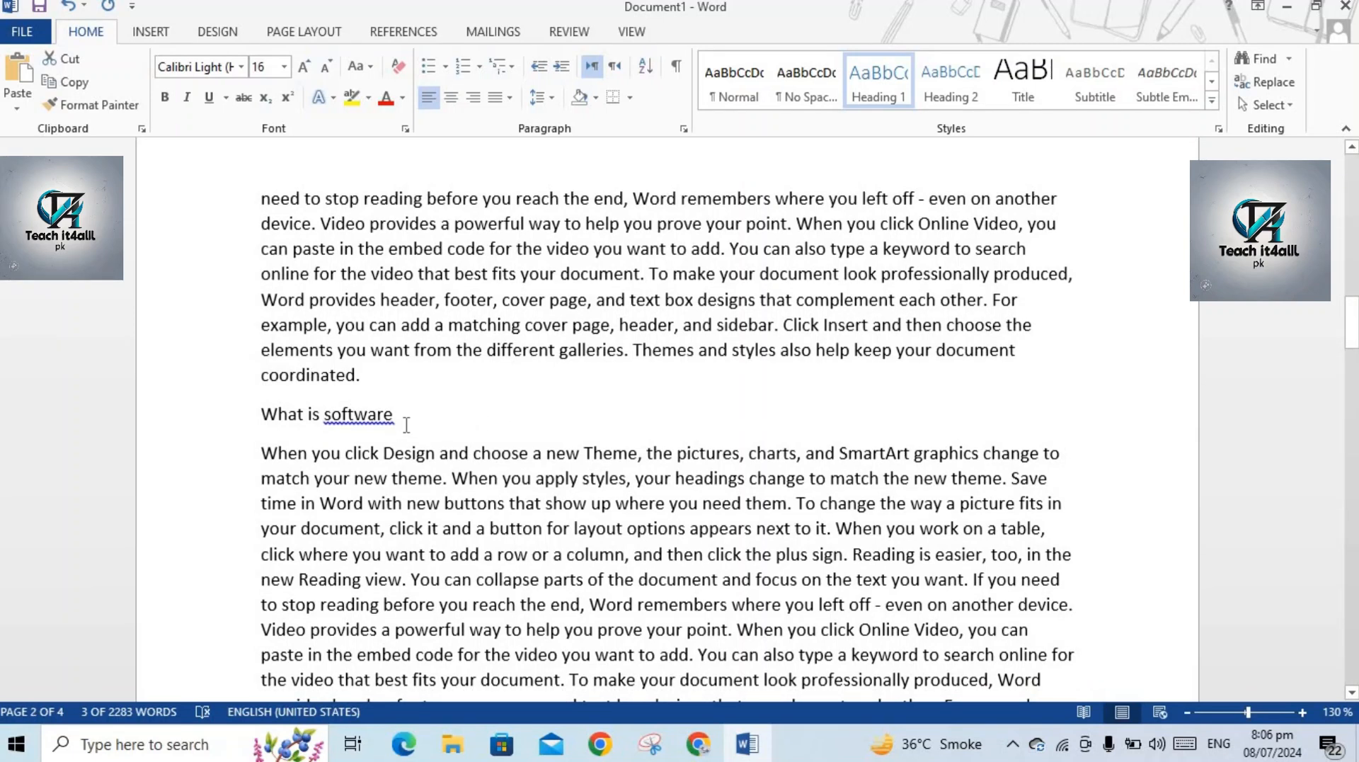
triple_click(350, 409)
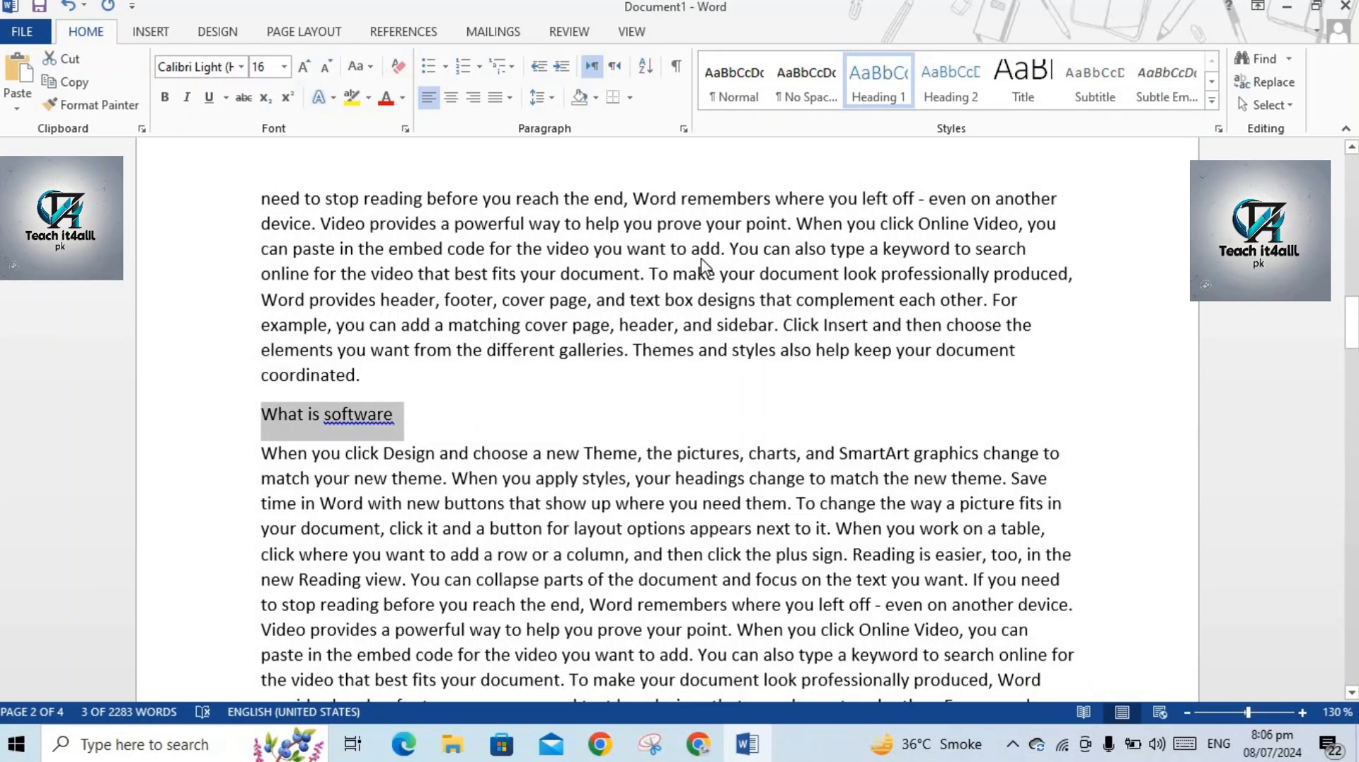
click(734, 79)
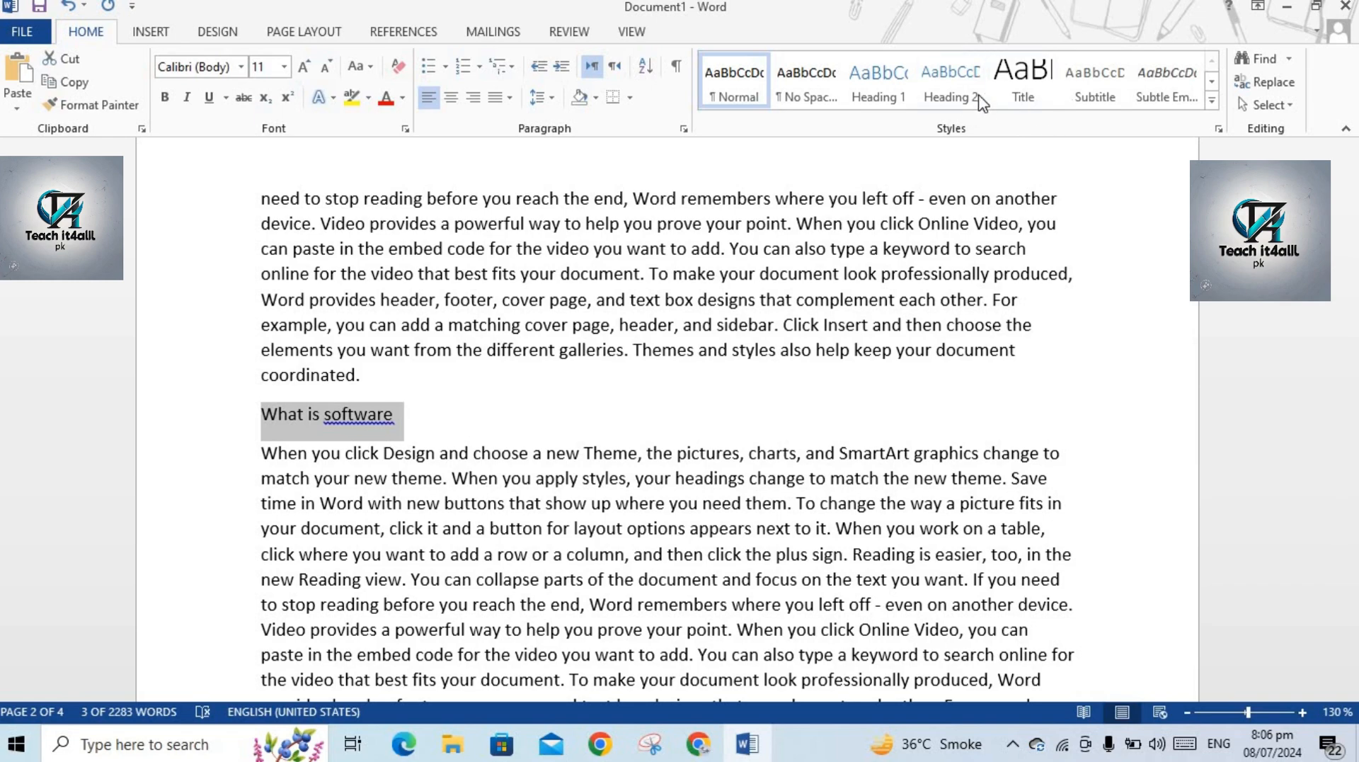
click(955, 95)
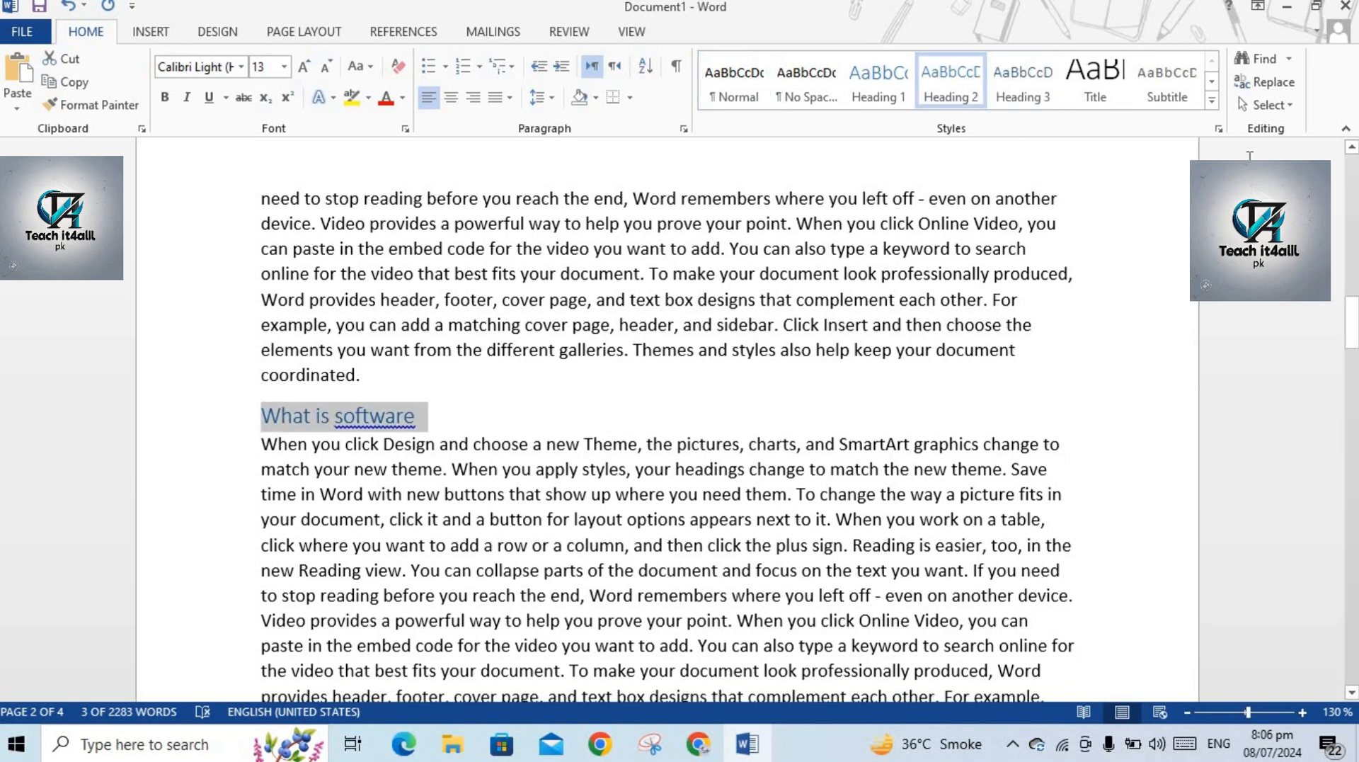
Apply the Heading 3 style to the "What is hardware" line on page 3.
drag(1355, 311, 1354, 431)
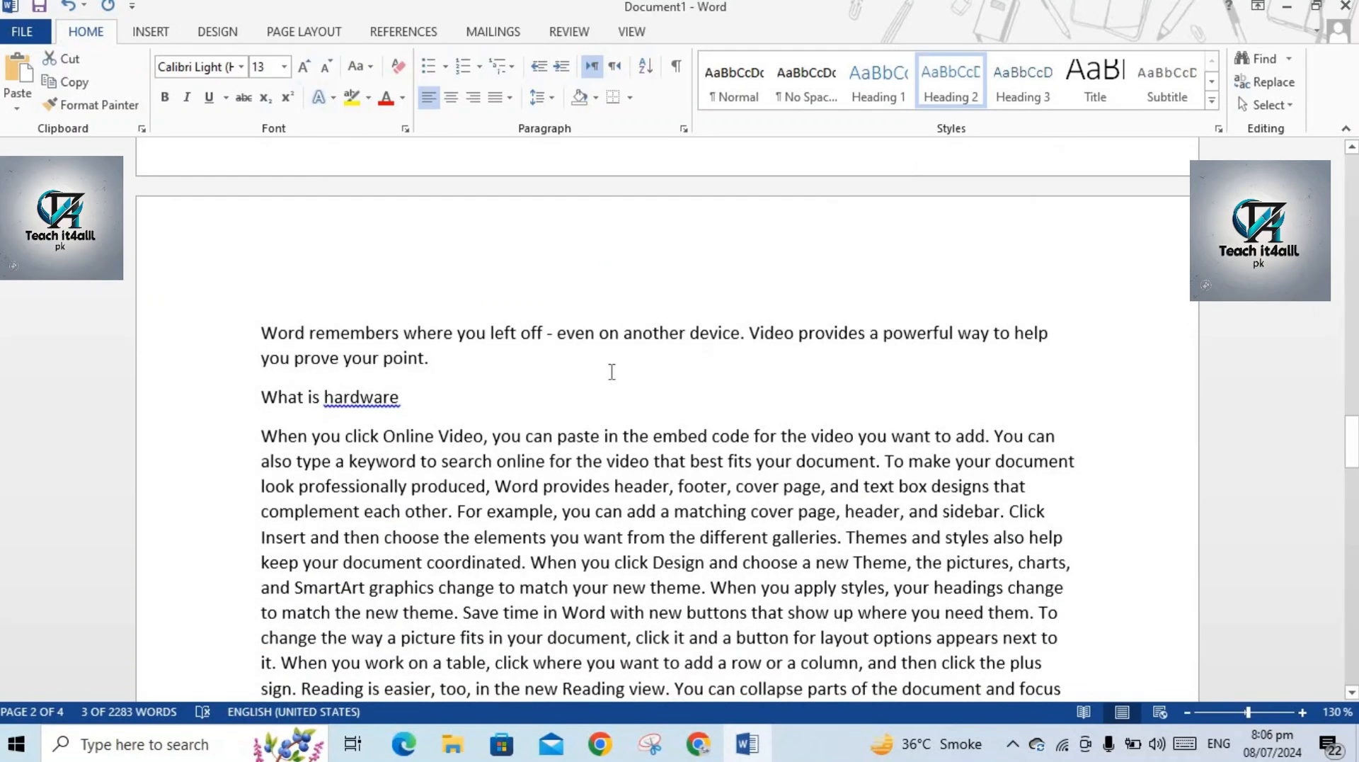
drag(335, 382, 262, 398)
double_click(336, 400)
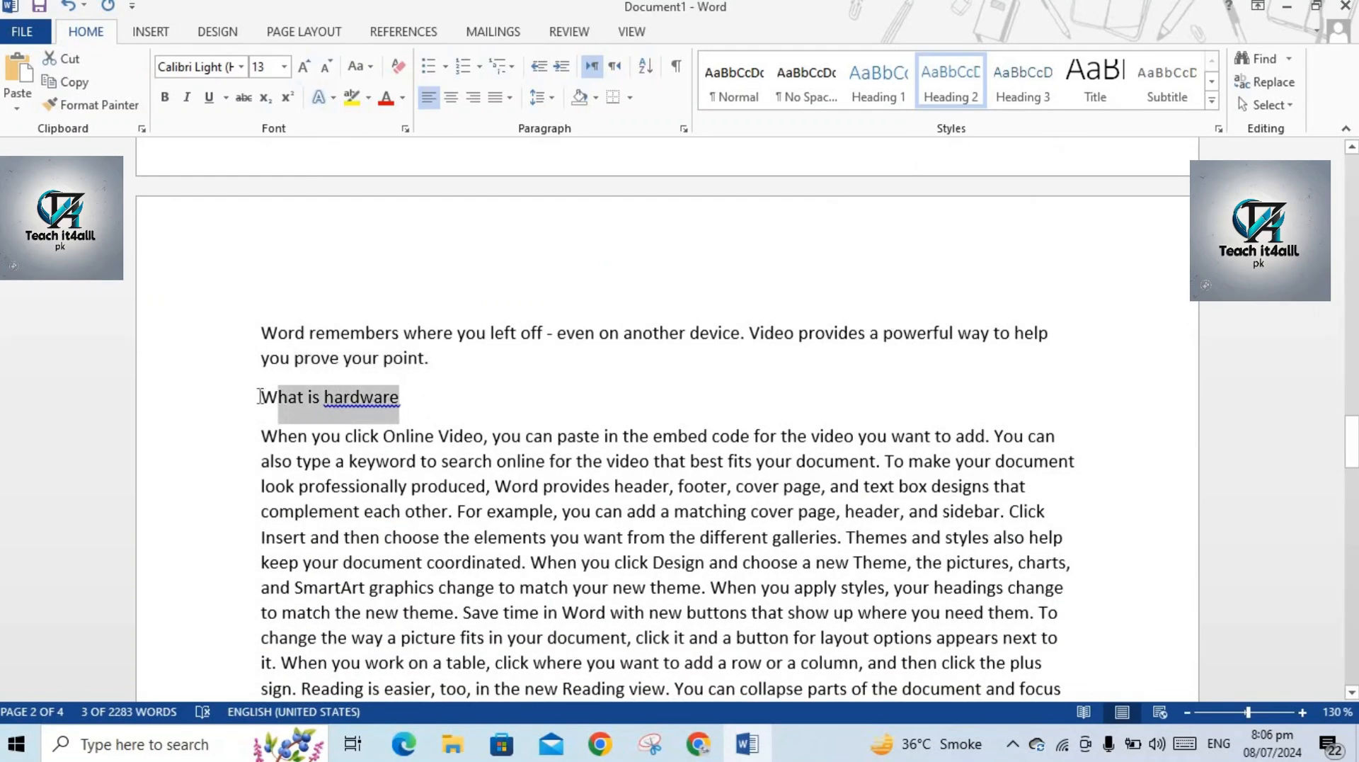
click(1030, 110)
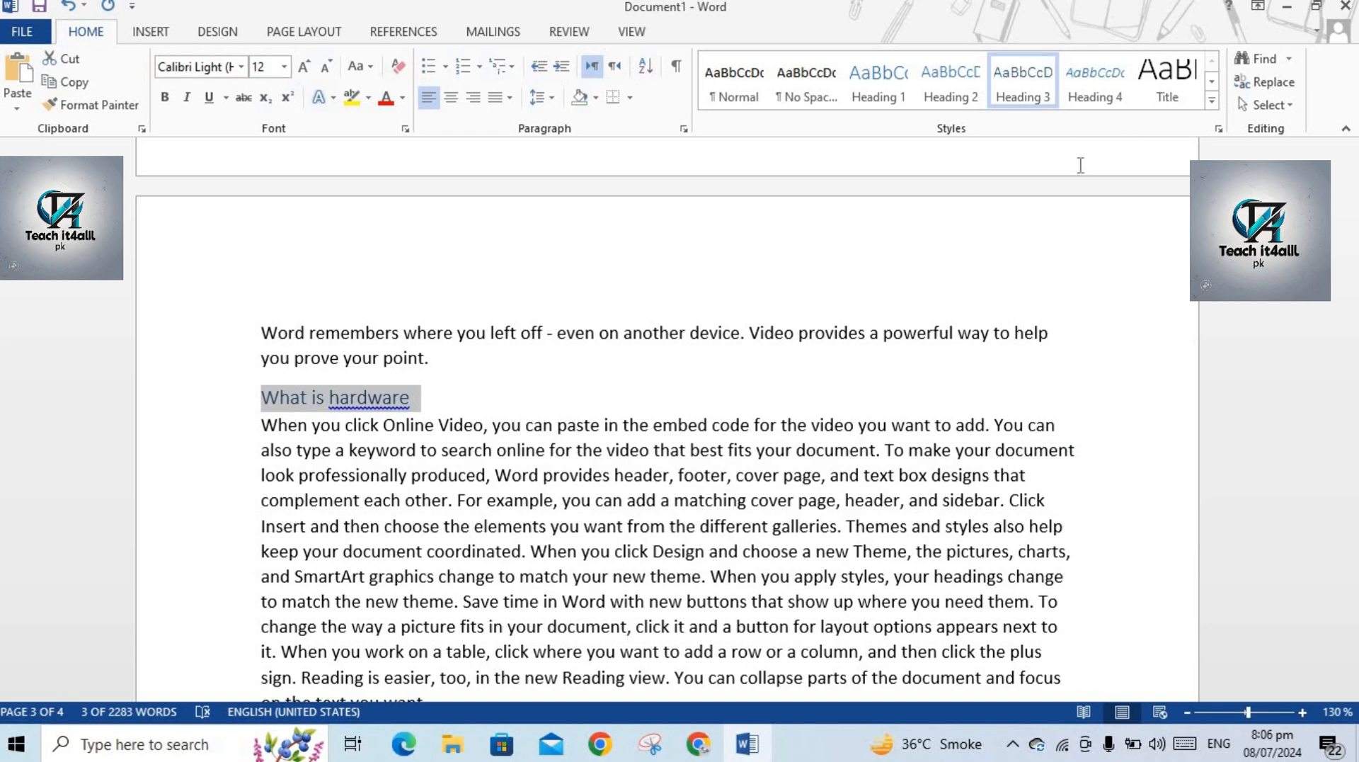
Add an empty paragraph above the "What is computer" heading at the start of the document.
drag(1352, 411, 1354, 134)
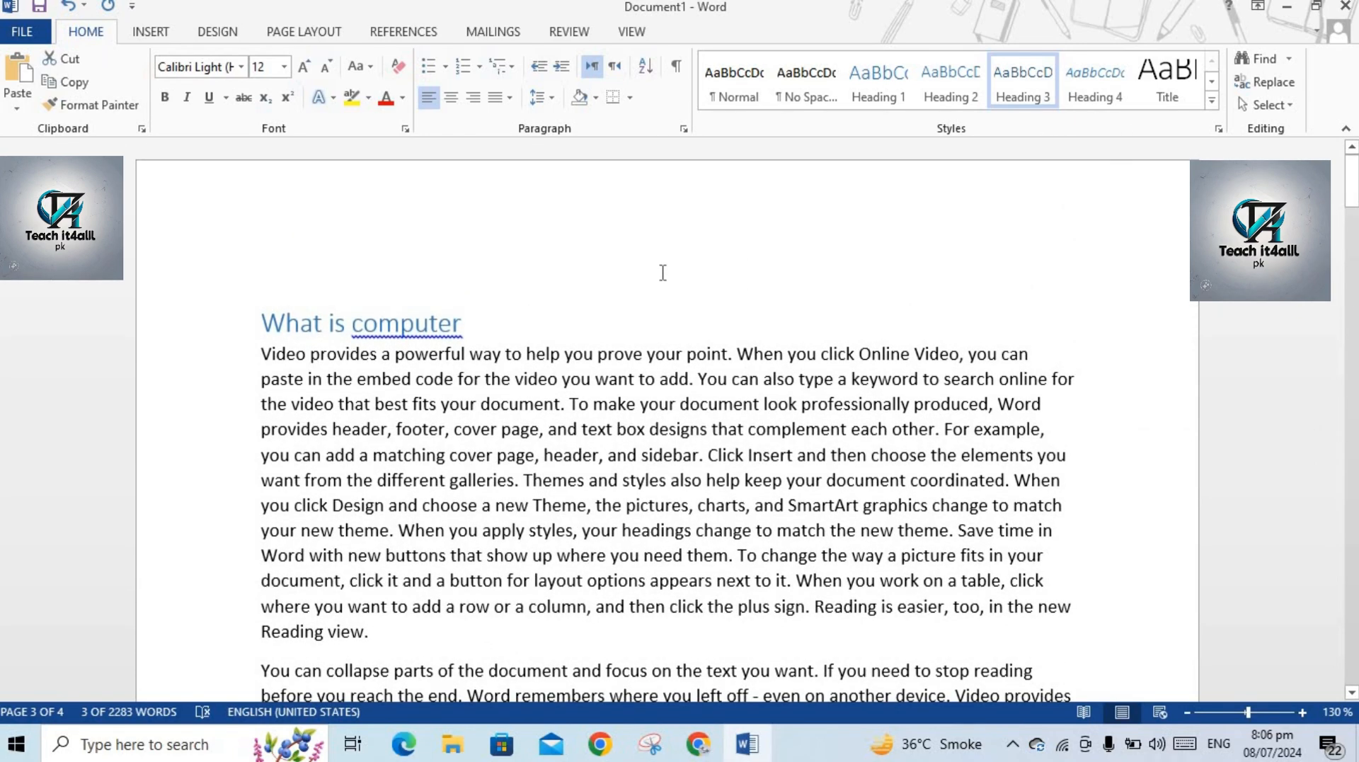
click(263, 313)
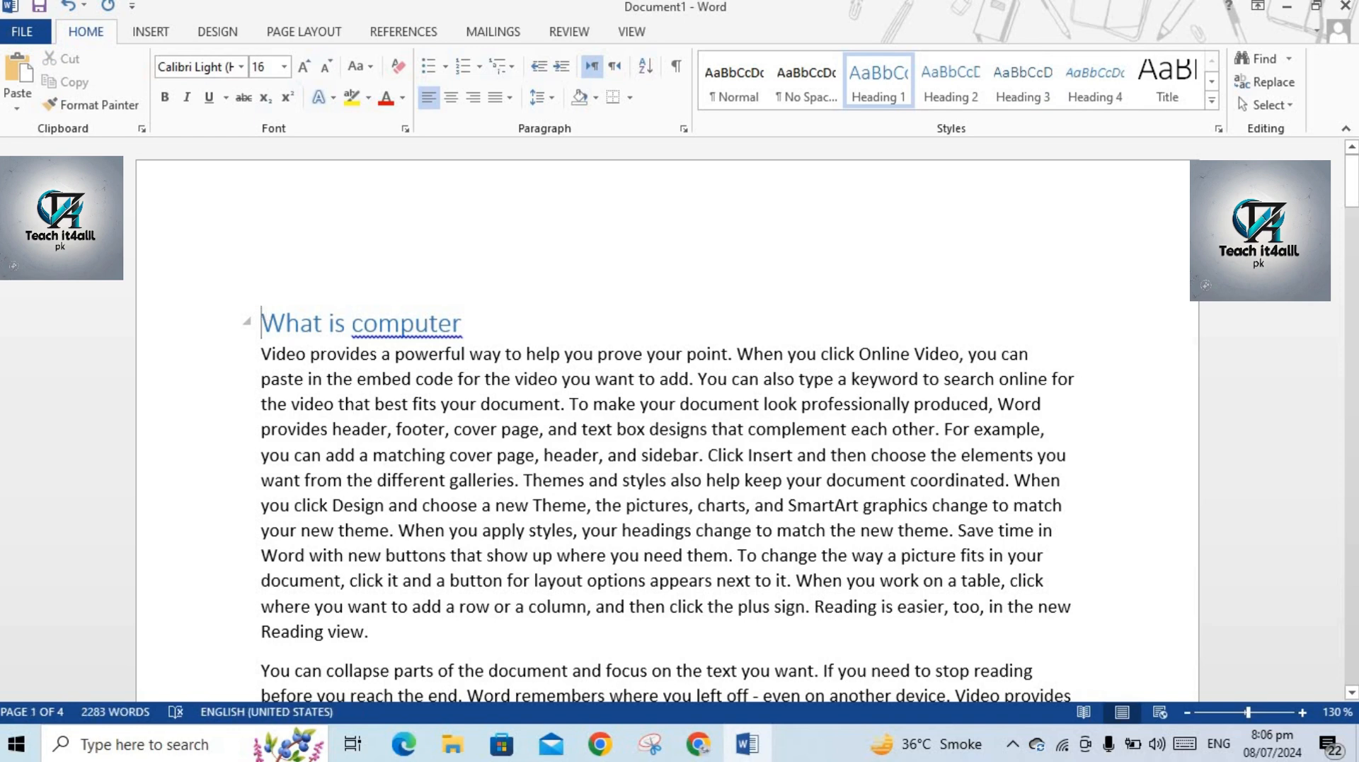
key(Return)
click(309, 315)
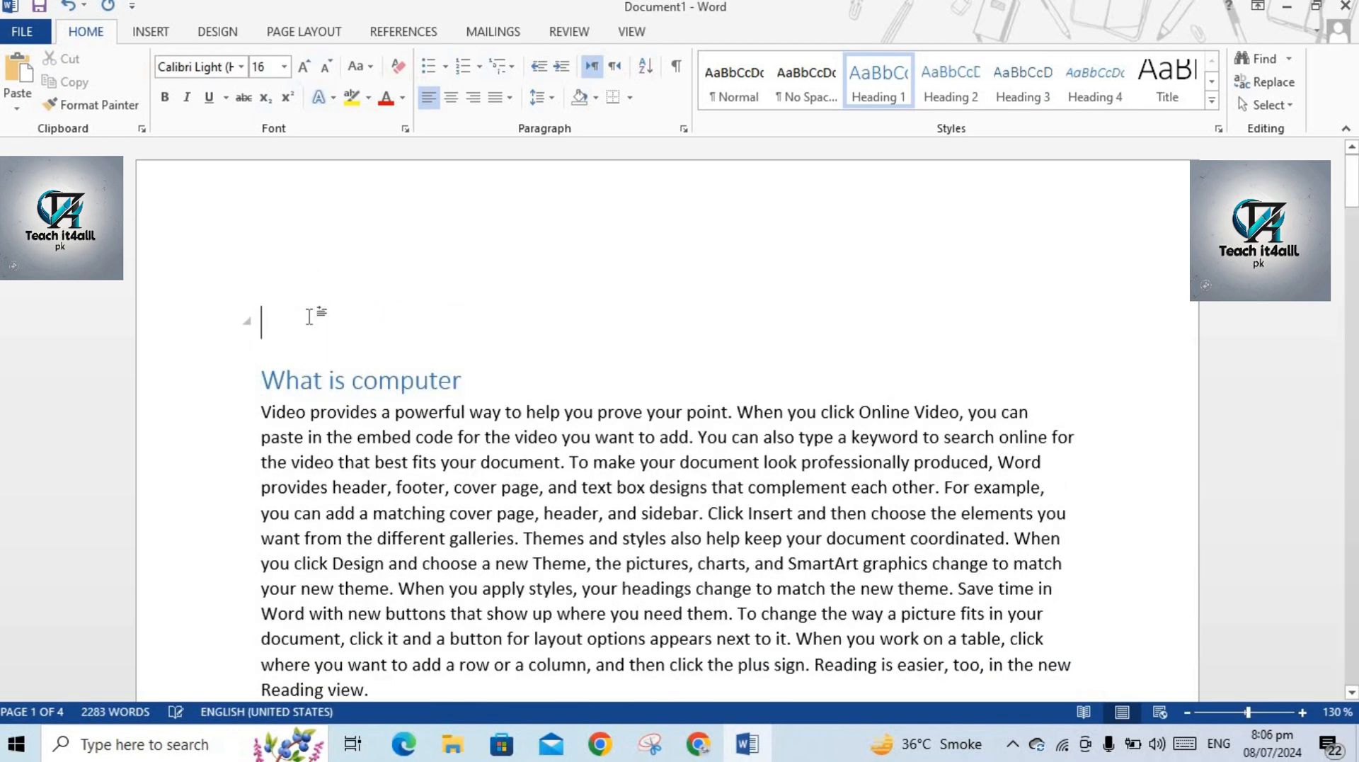
Insert the built-in Automatic Table 1 table of contents in the empty paragraph above "What is computer".
click(404, 32)
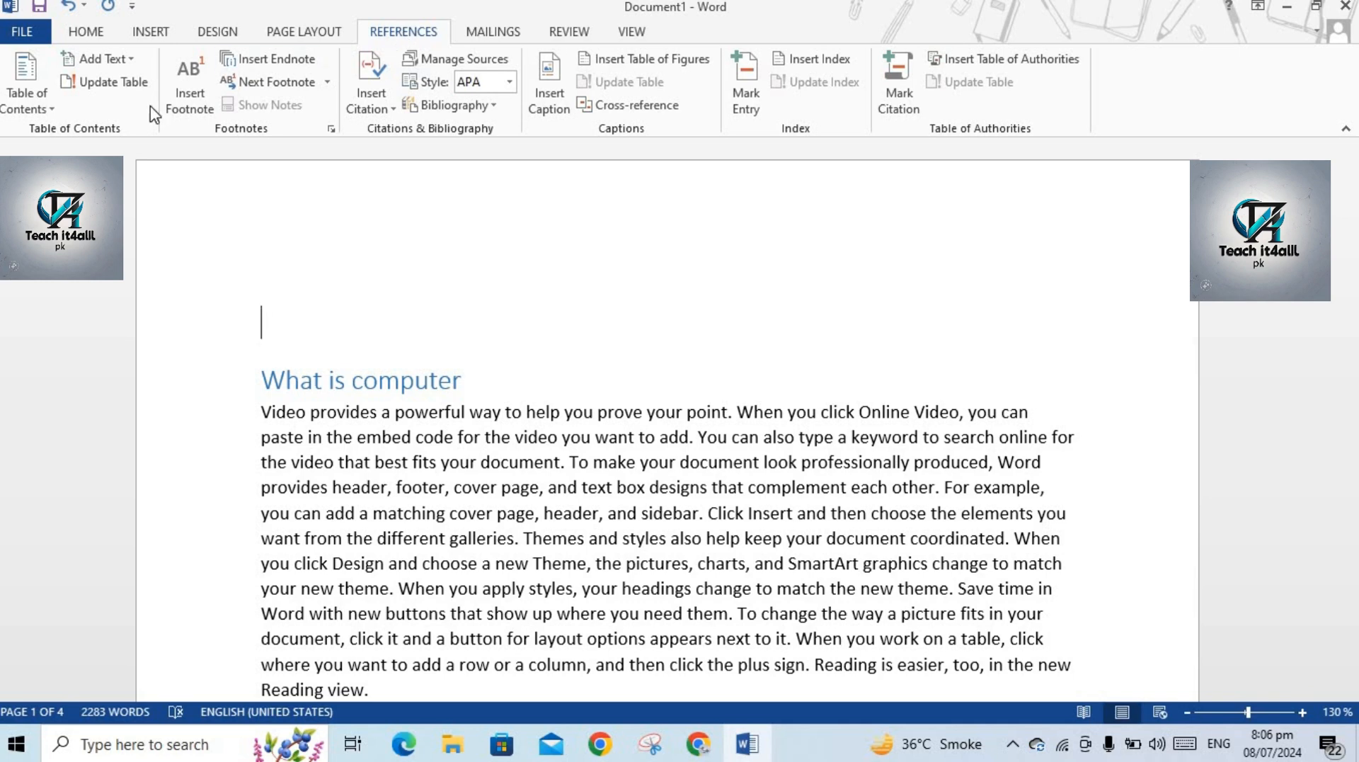
click(53, 111)
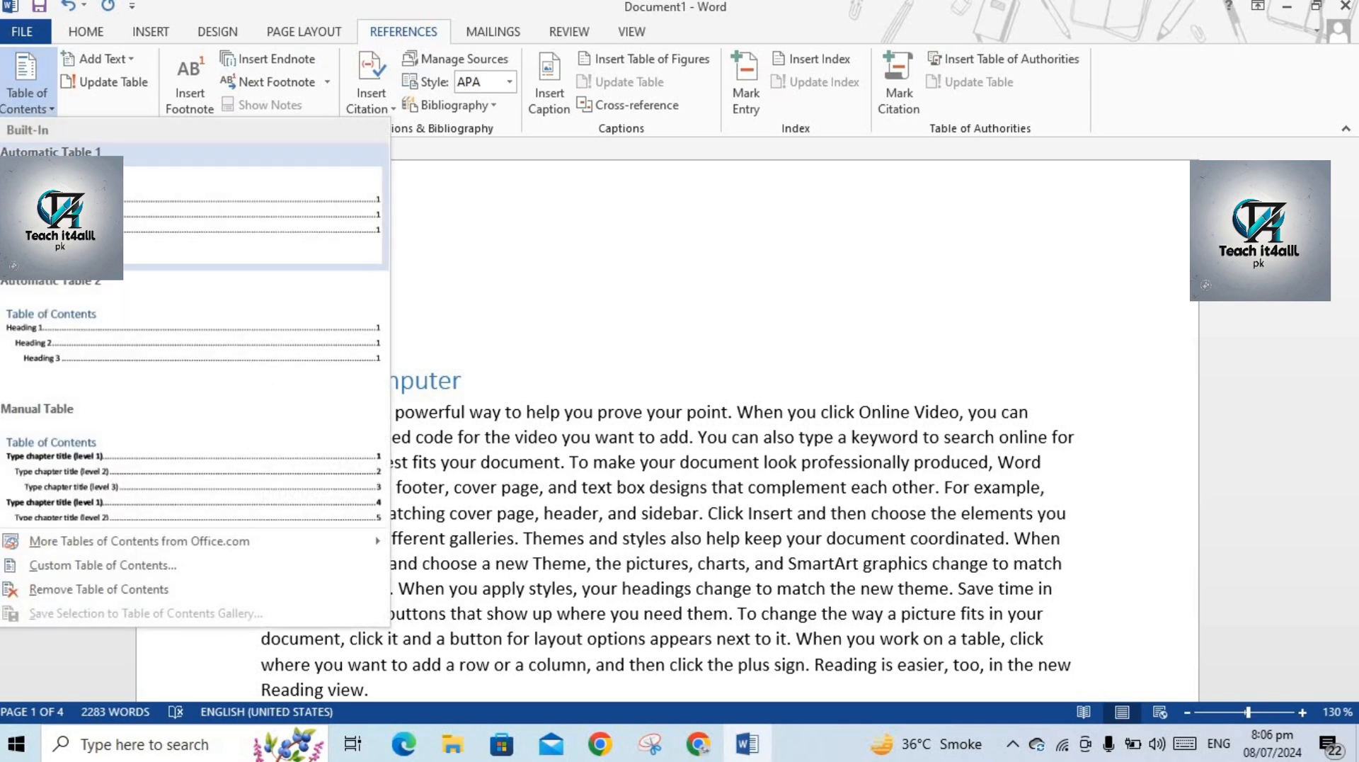
click(71, 212)
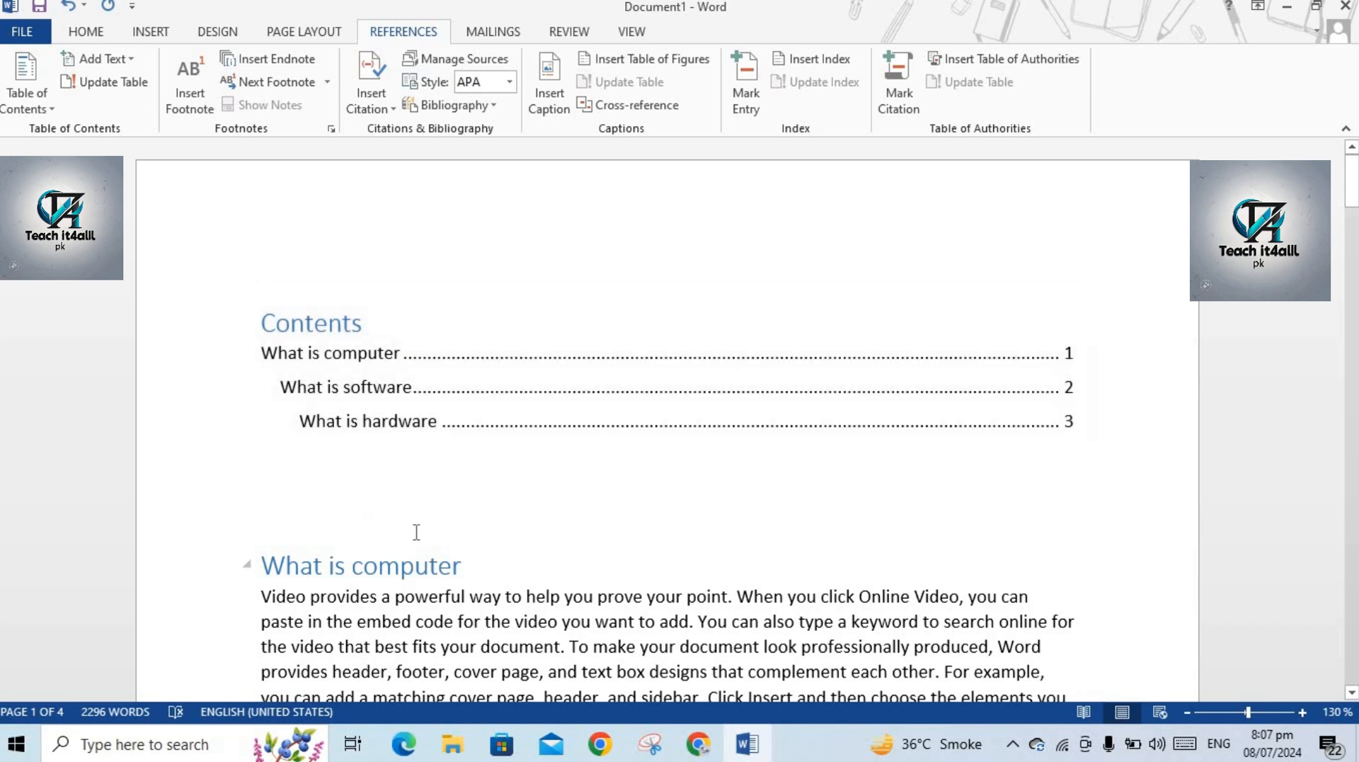
Follow the "What is hardware" link in the table of contents to its section.
mouse_move(416, 530)
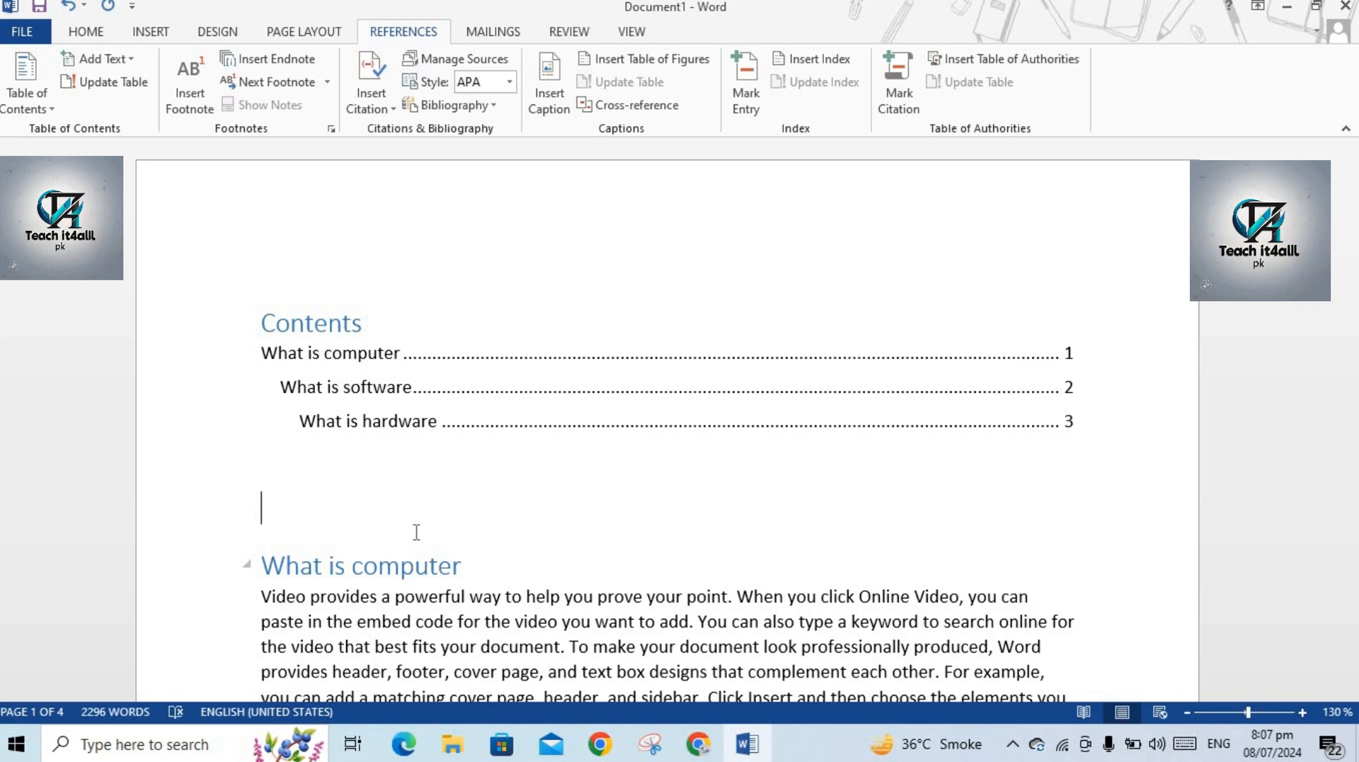
click(343, 512)
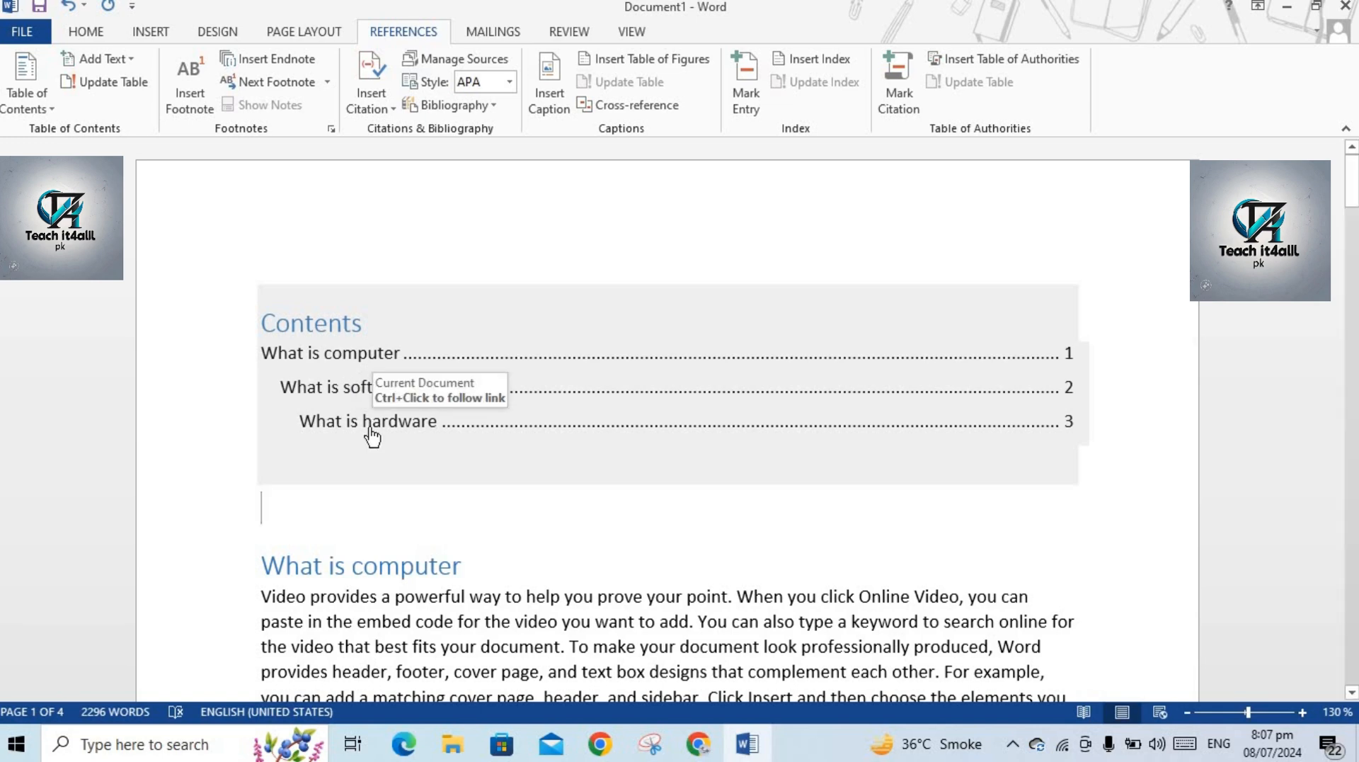
ctrl+click(371, 425)
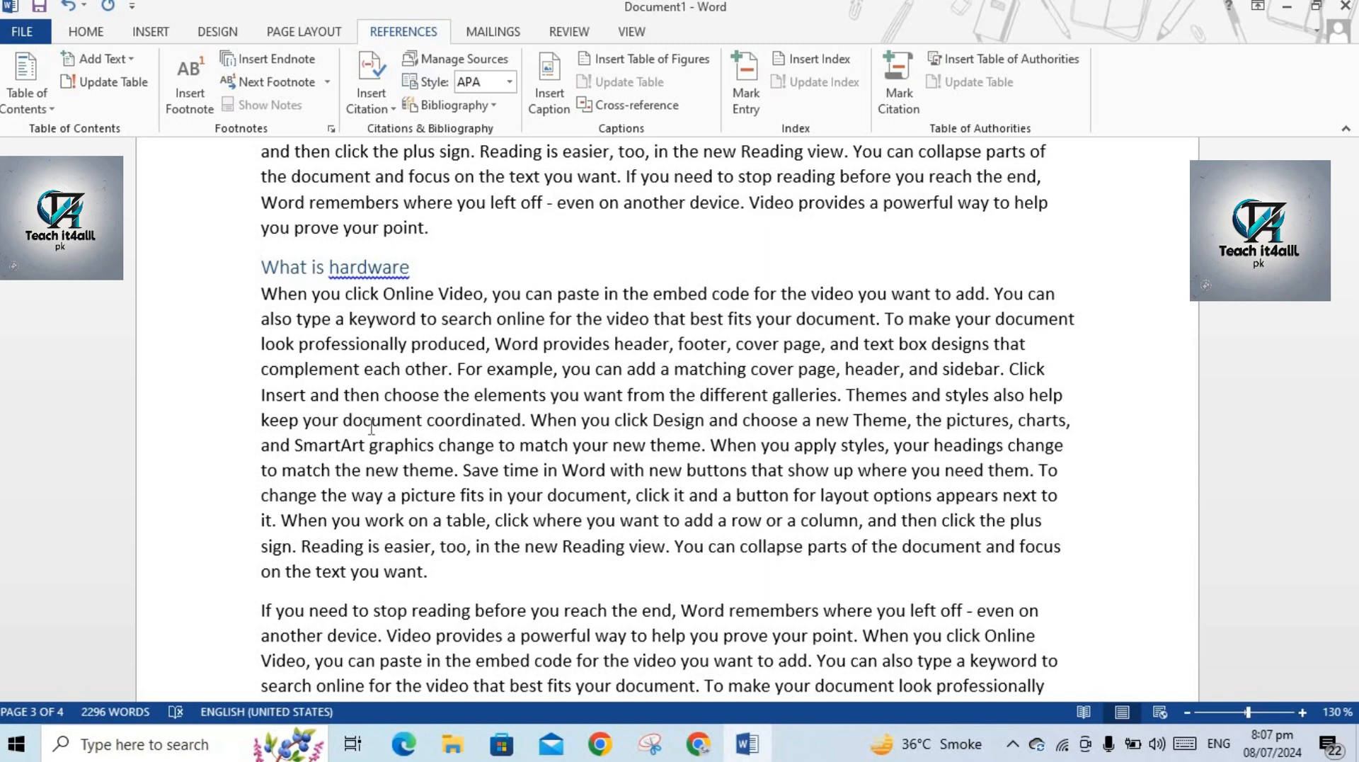
Undo the table of contents, the empty paragraph and the heading styles on all three title lines.
key(ctrl+z)
key(ctrl+z)
key(ctrl+z)
key(ctrl+z)
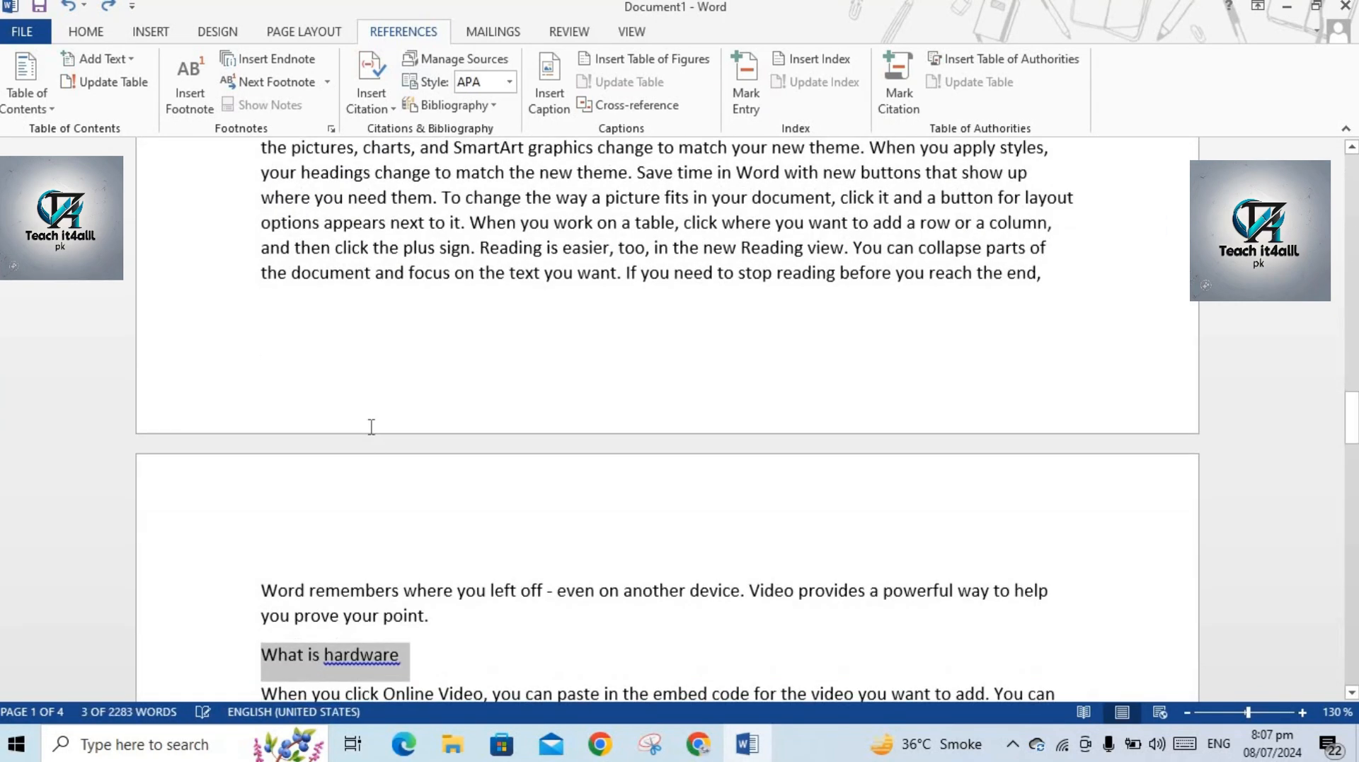
key(ctrl+z)
key(ctrl+z)
key(ctrl+z)
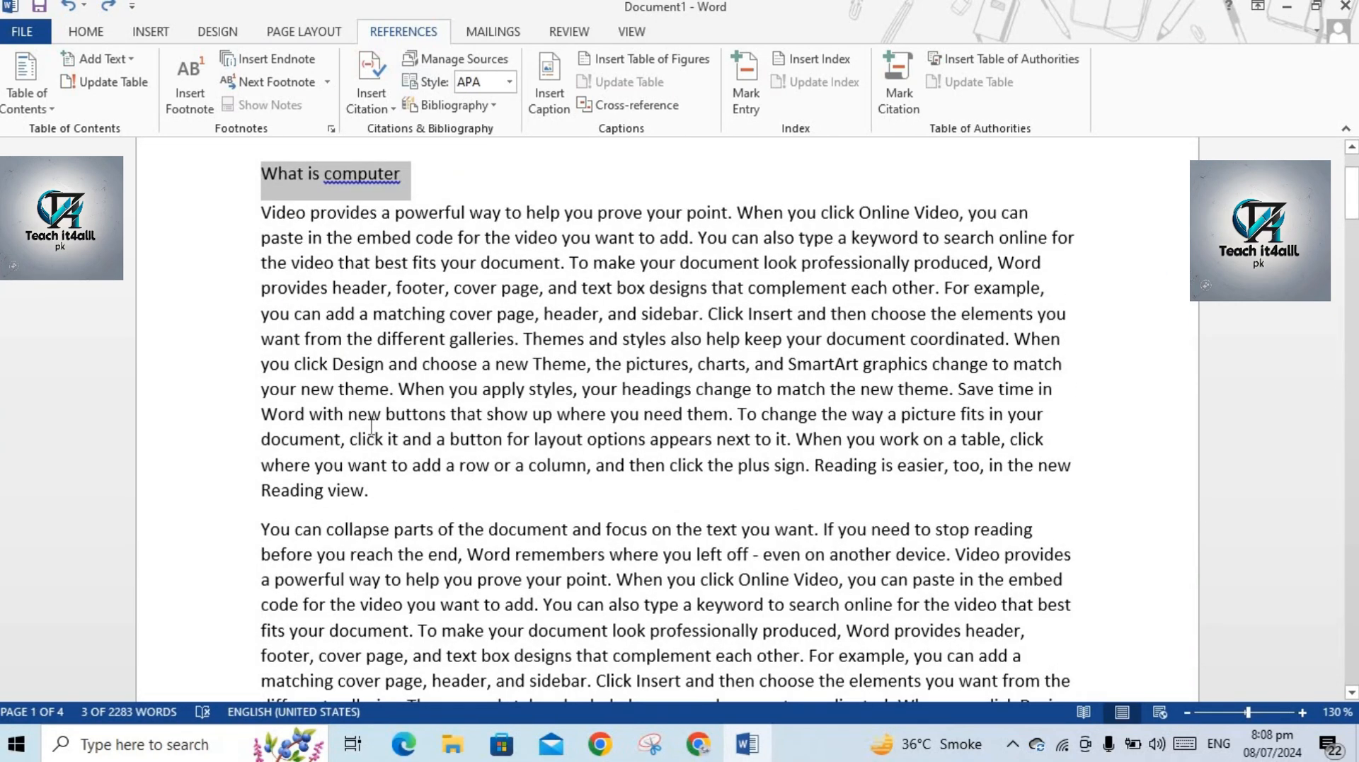
Mark the "What is computer" line as Level 1 text for the table of contents.
click(452, 170)
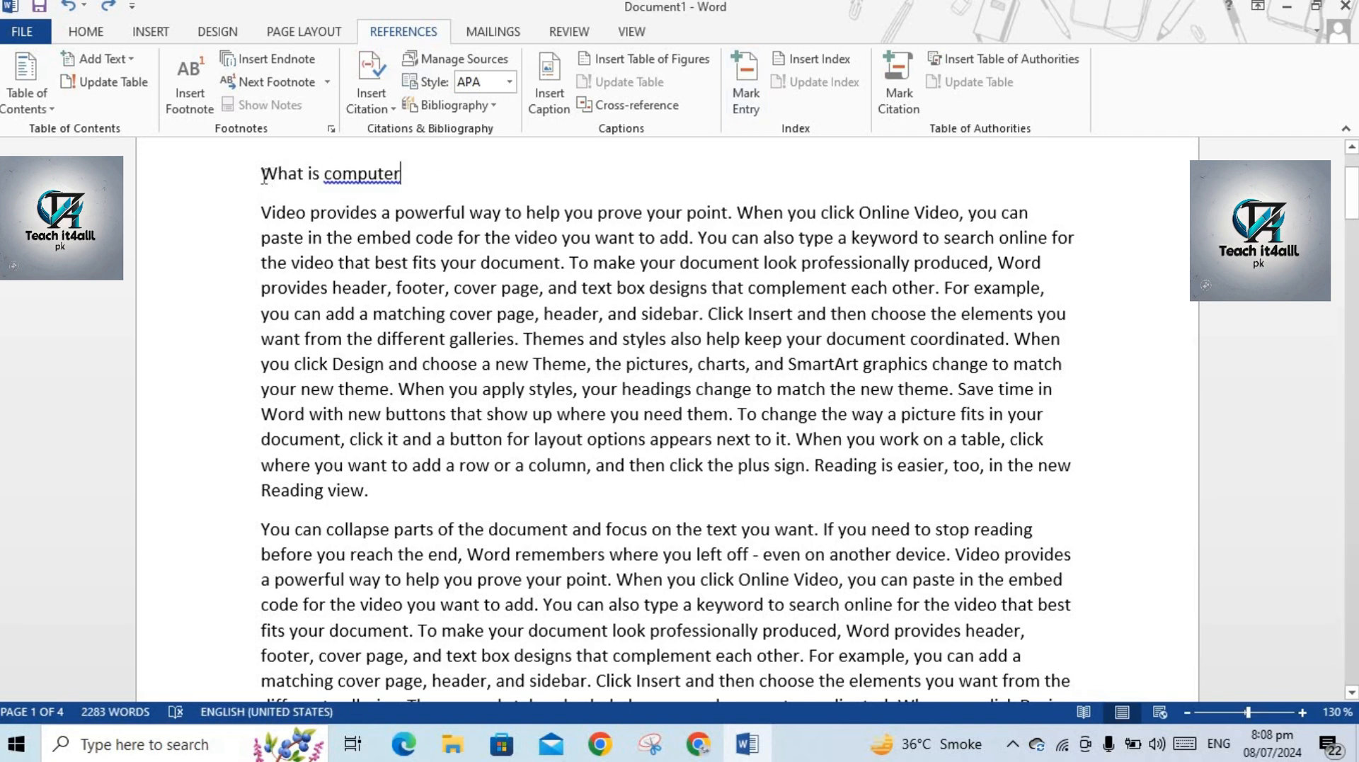
mouse_move(284, 173)
click(333, 179)
click(403, 172)
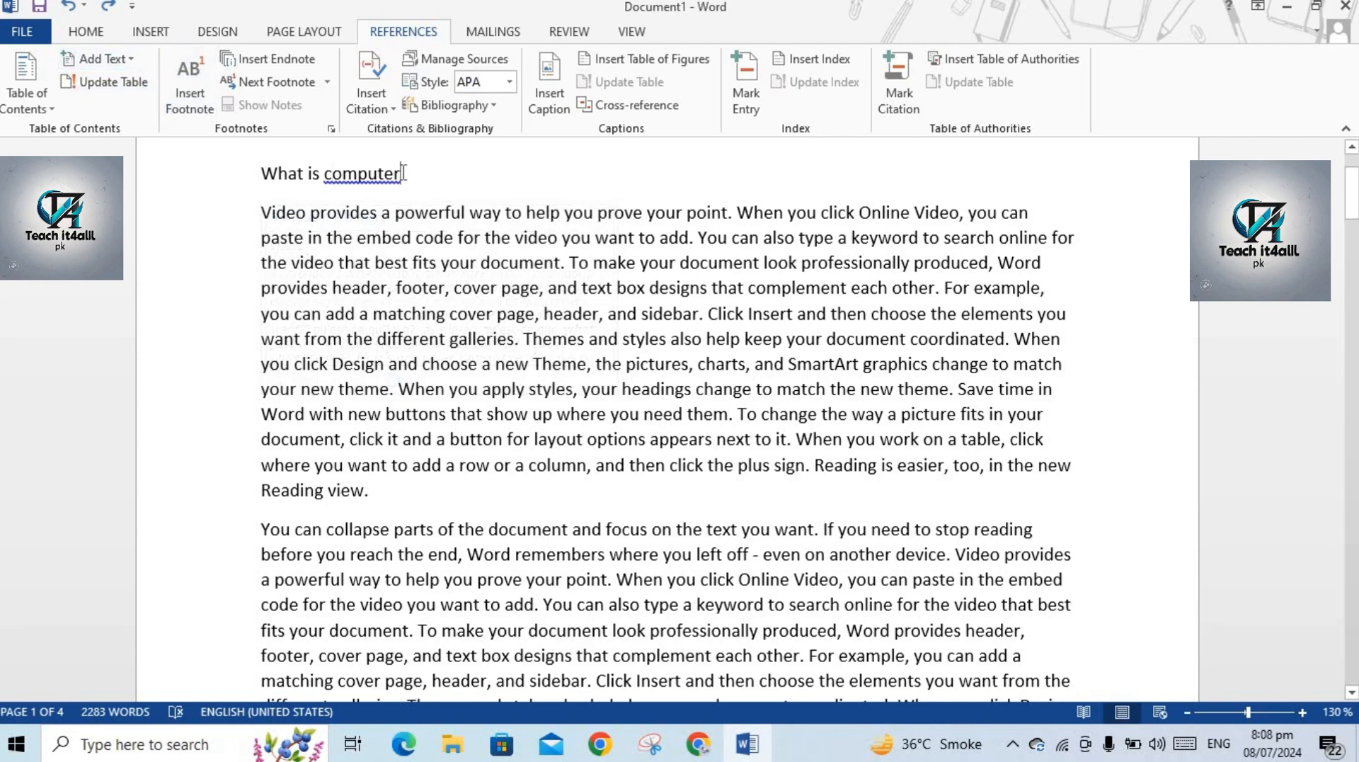
click(103, 59)
click(106, 108)
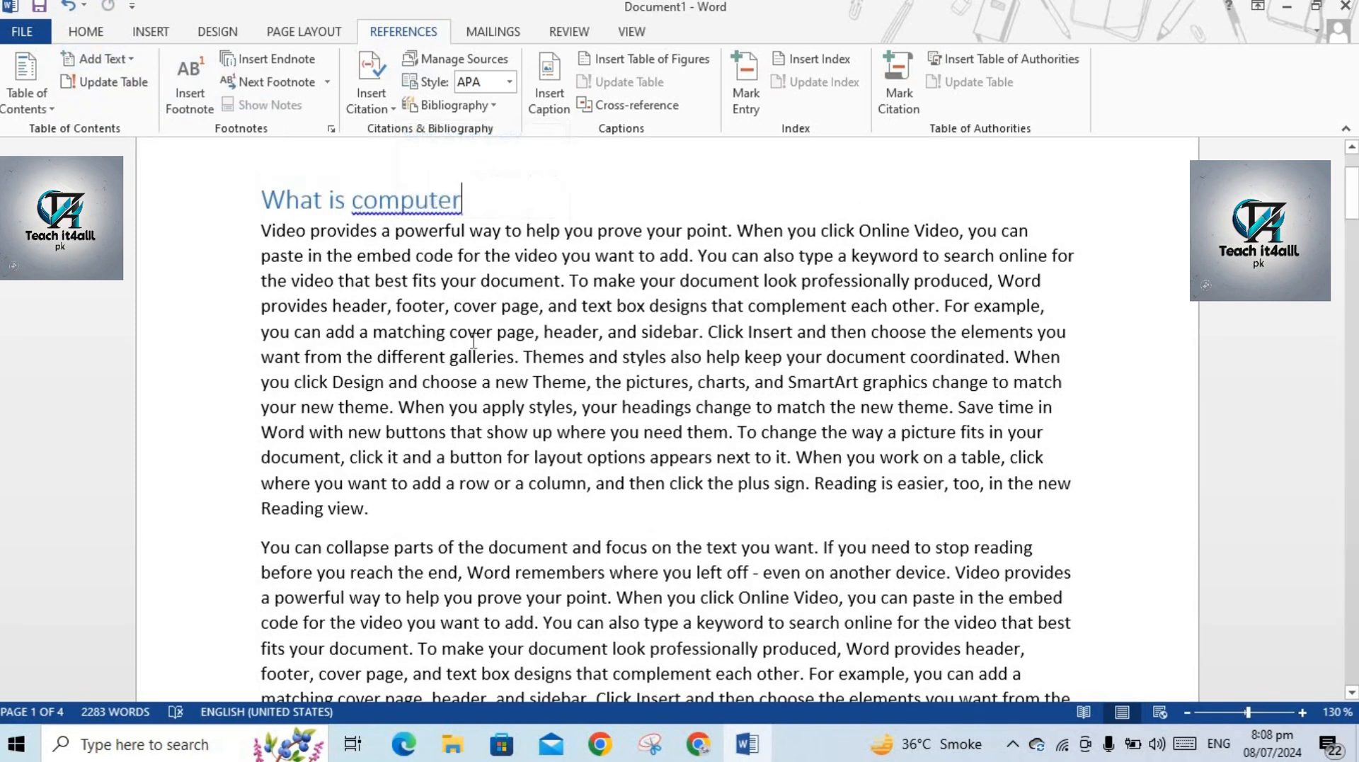
Mark the "What is software" line on page 2 as Level 1 text for the table of contents.
drag(1352, 195, 1352, 306)
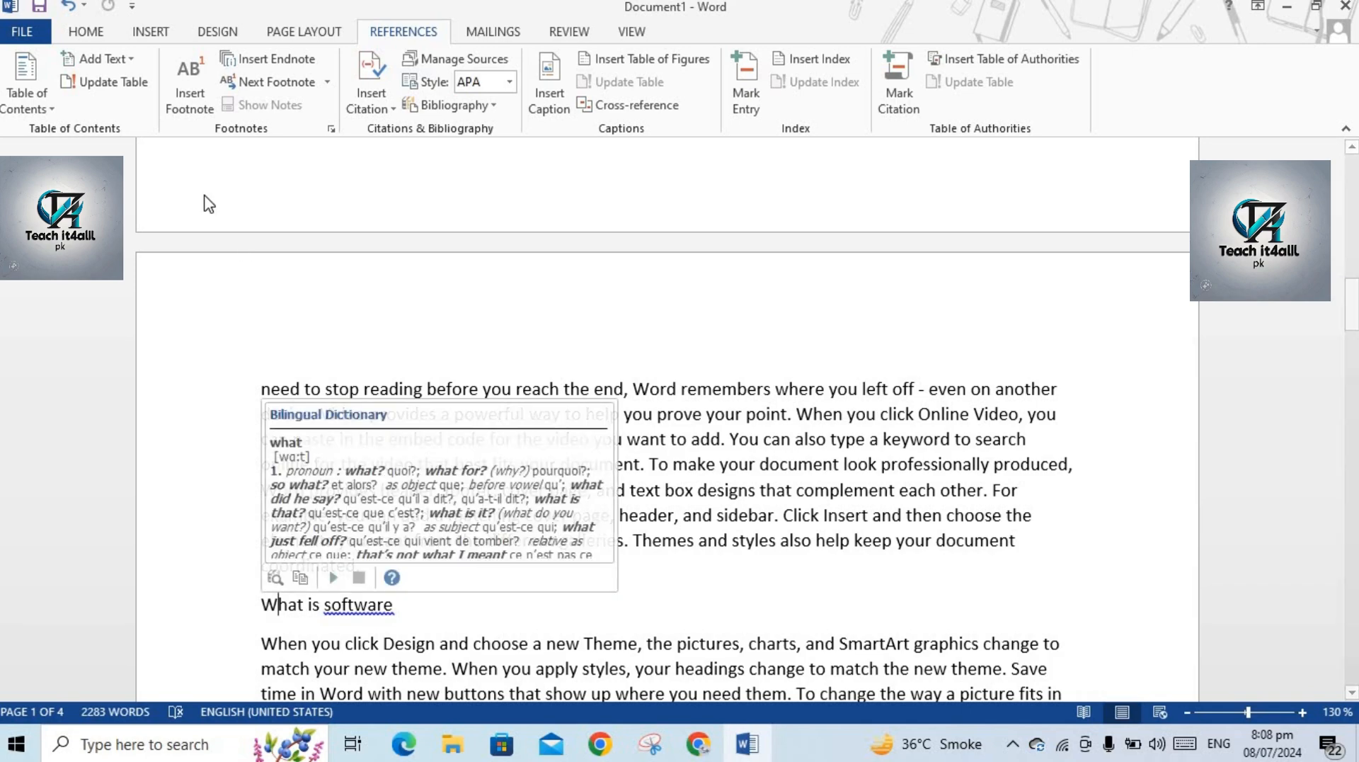
click(99, 59)
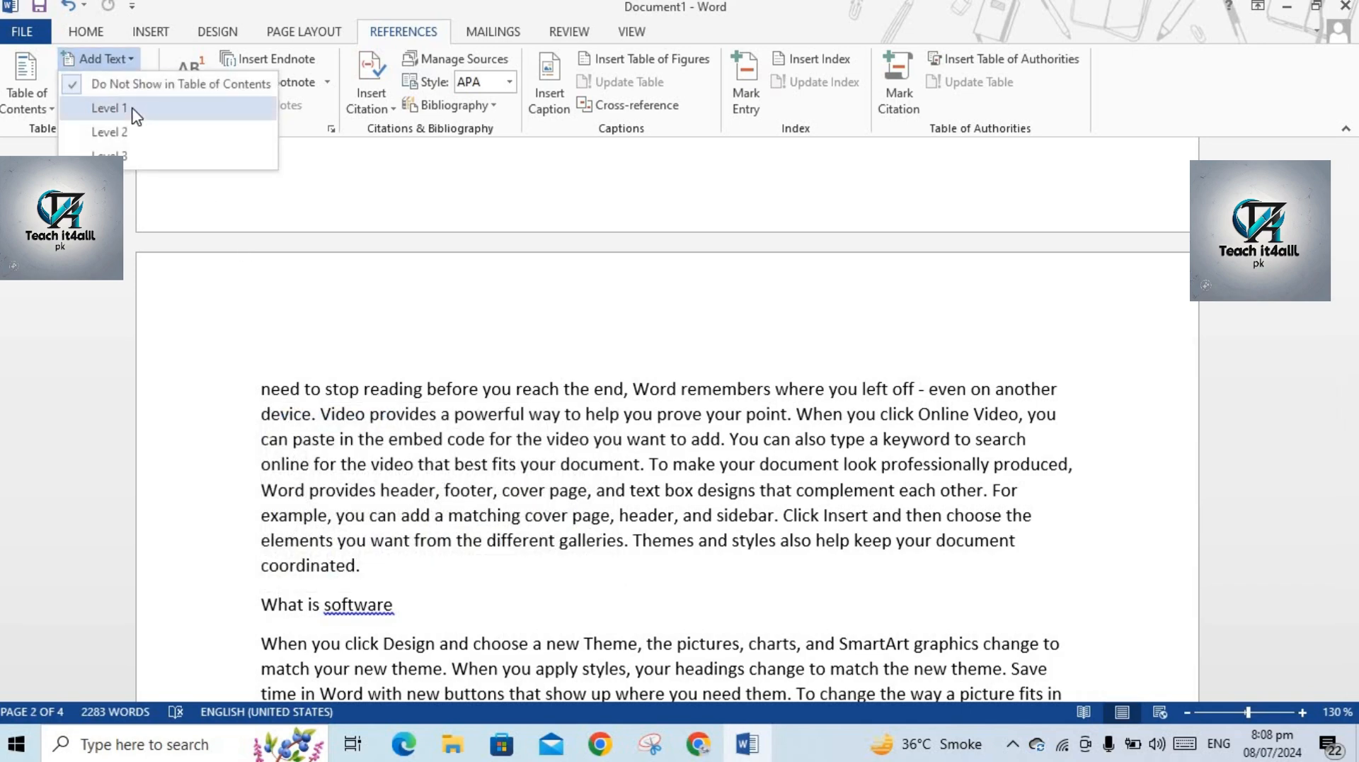
click(130, 110)
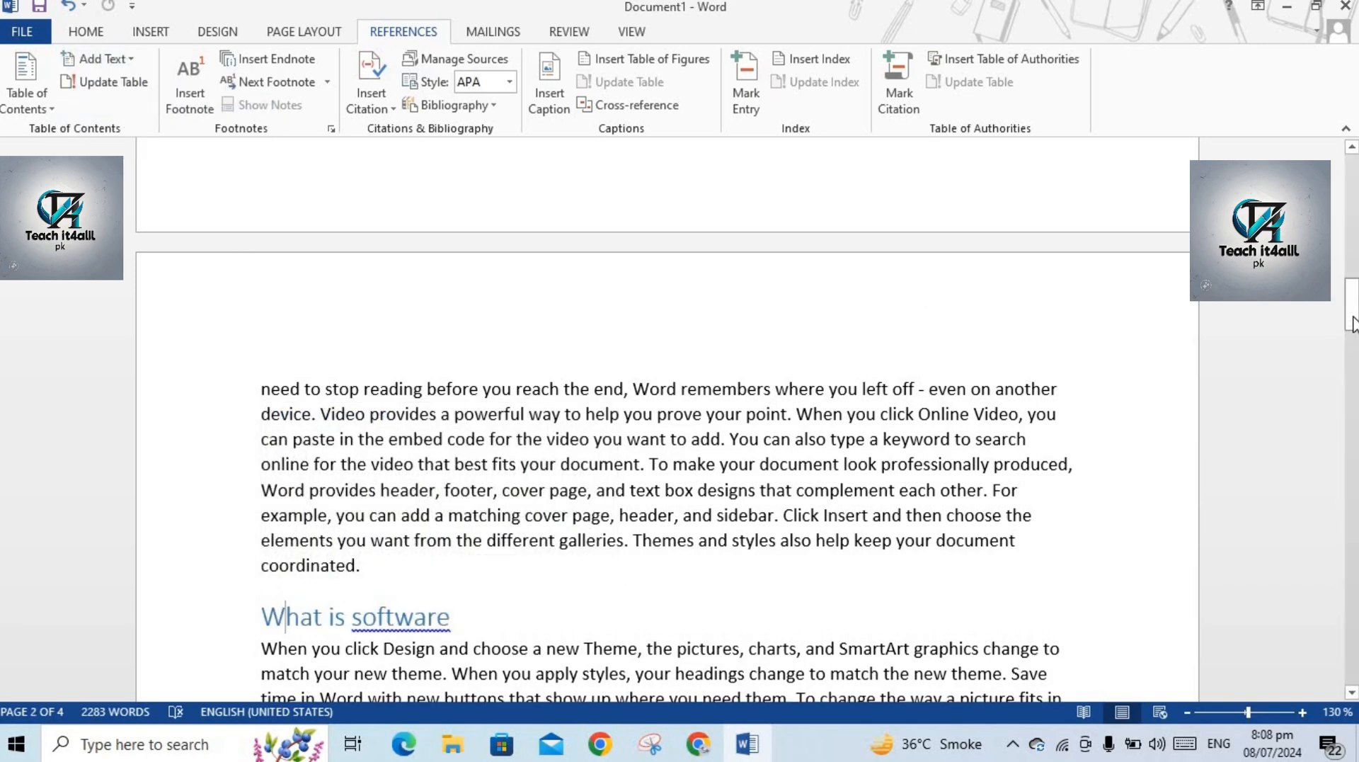
Mark the "What is hardware" line on page 3 as Level 1 text for the table of contents.
drag(1351, 305, 1352, 439)
click(282, 433)
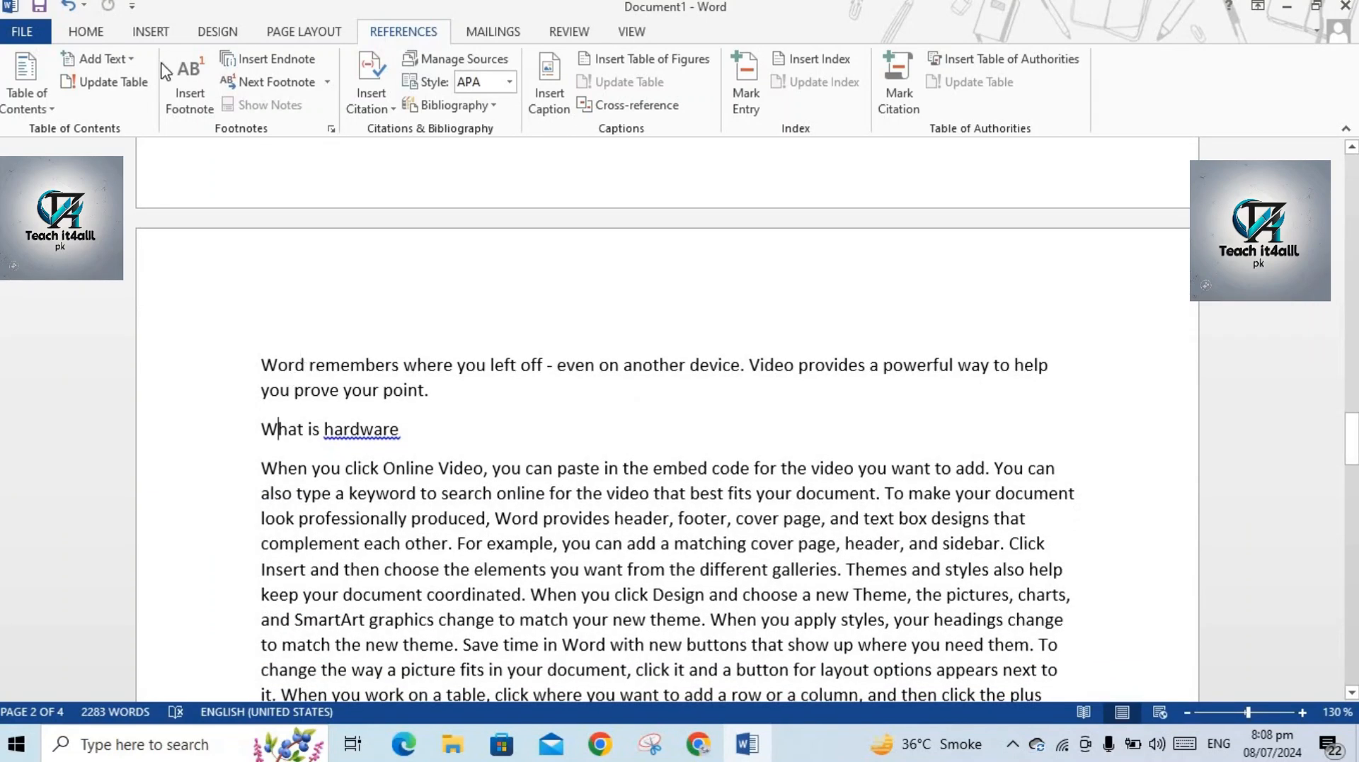
click(106, 59)
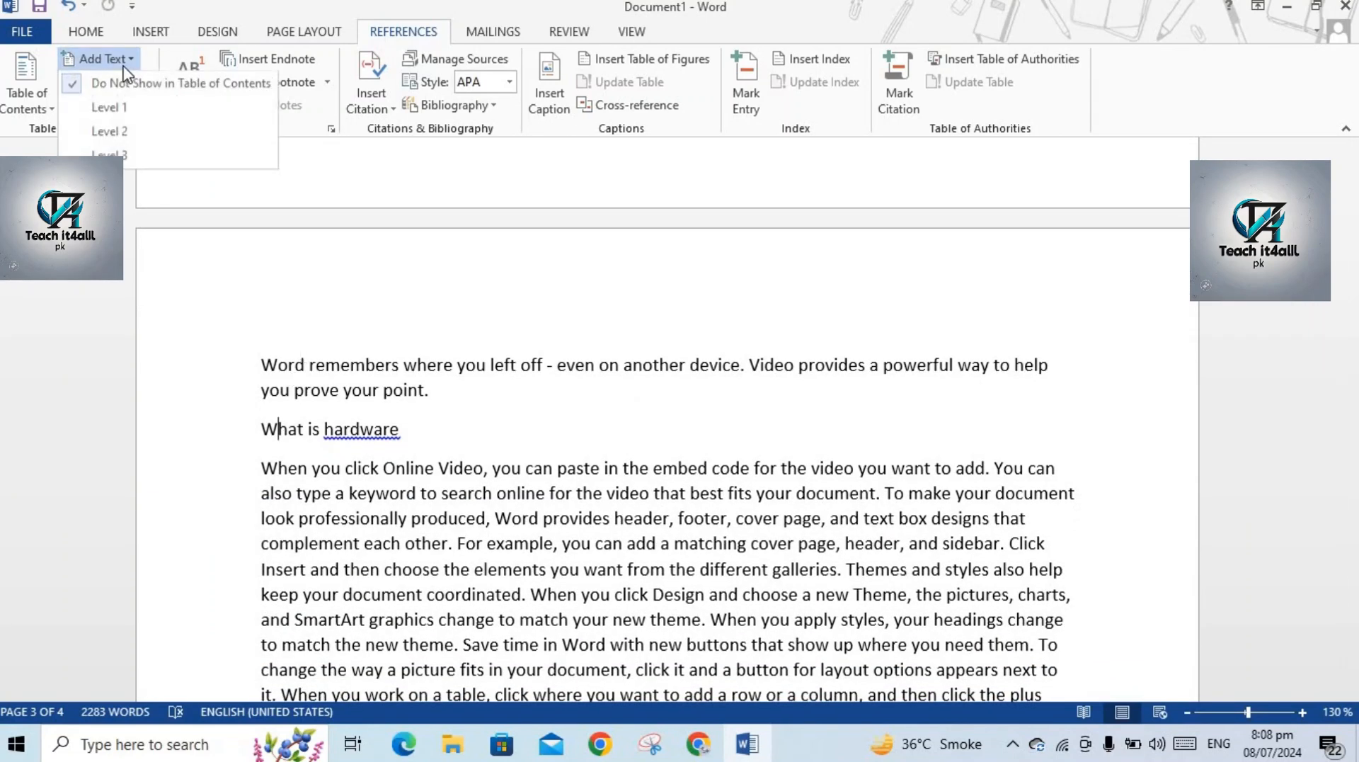
click(144, 113)
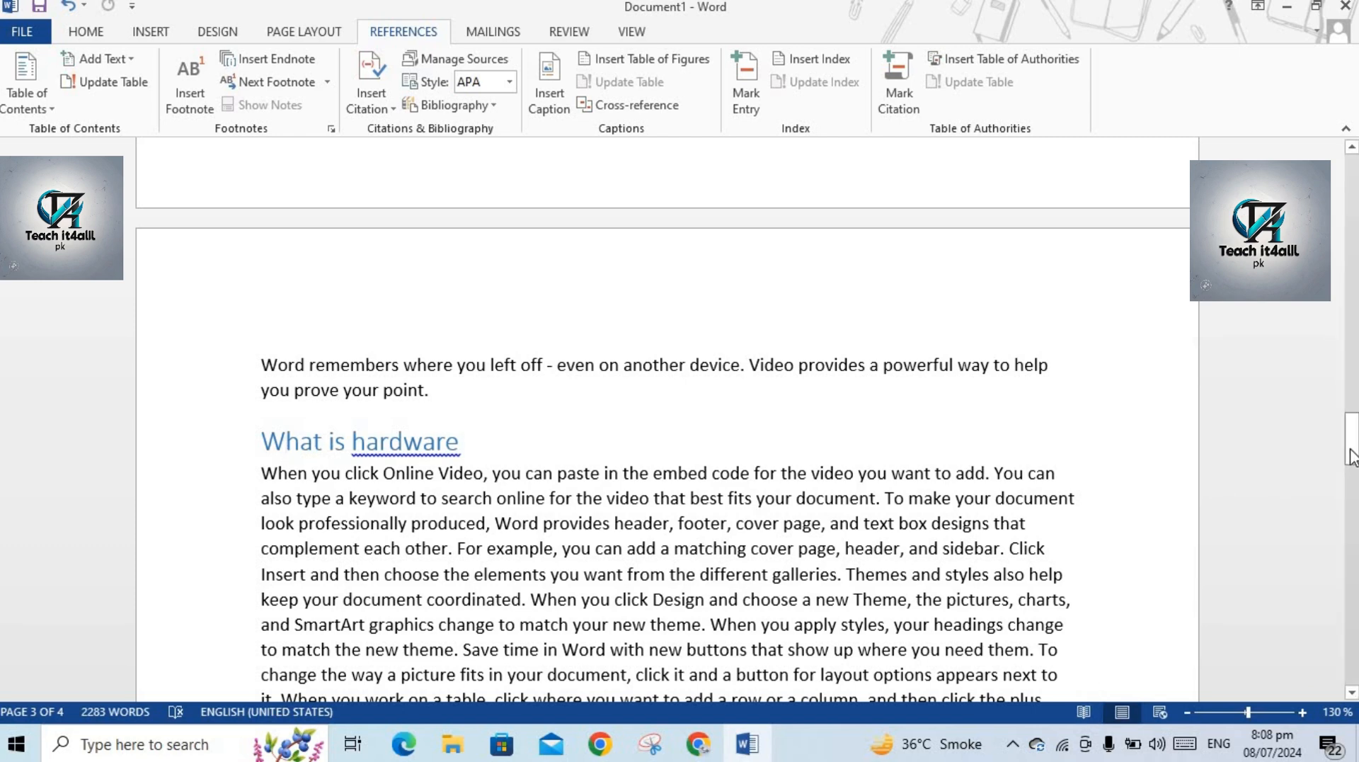
drag(1352, 459, 1353, 166)
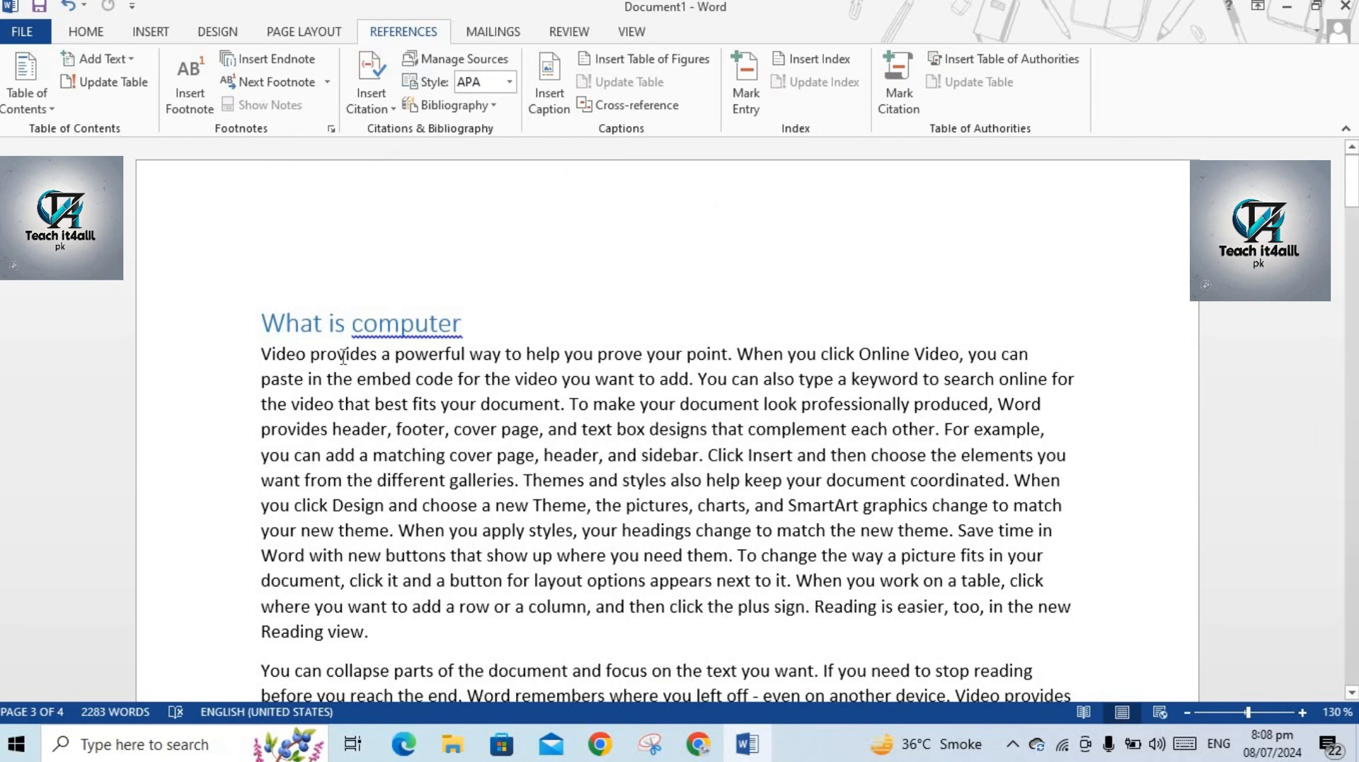
Insert the built-in Automatic Table 1 table of contents at the current cursor position in the document.
click(49, 111)
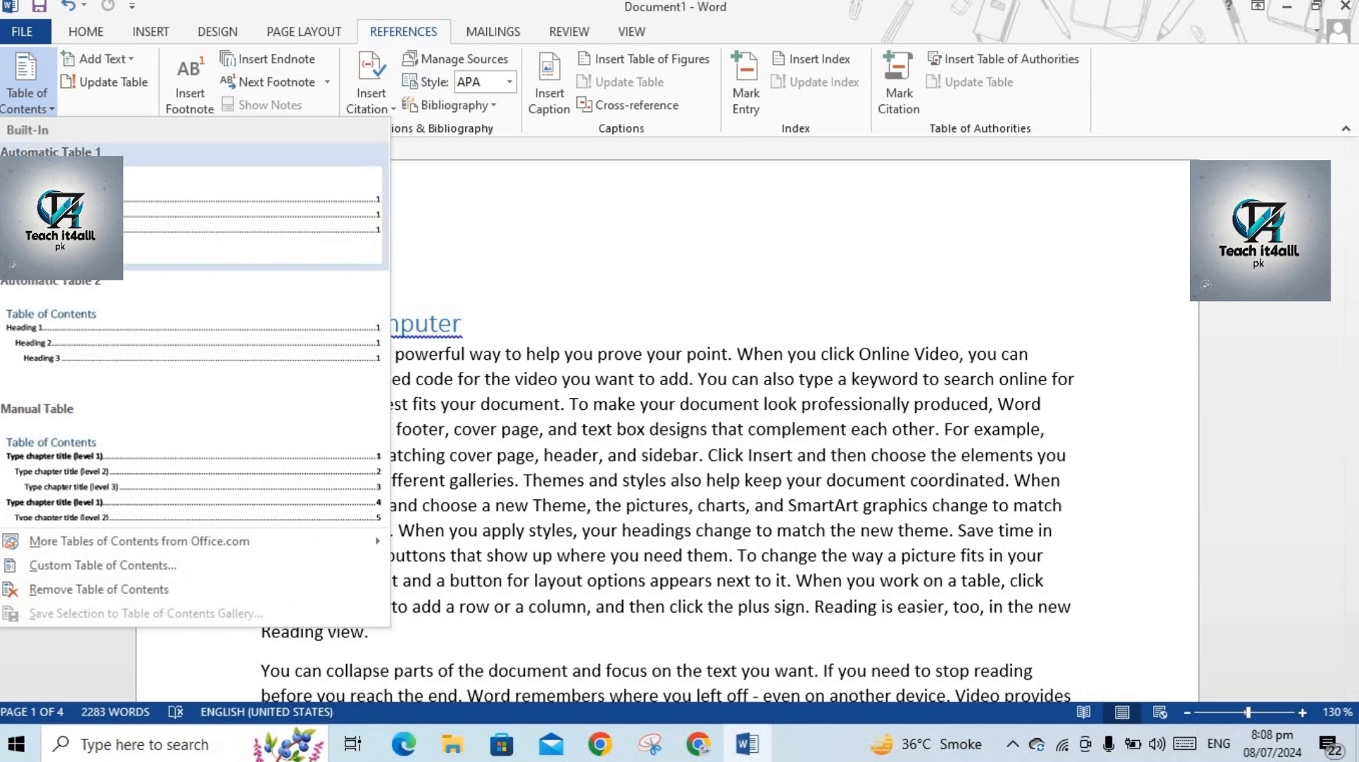
click(78, 205)
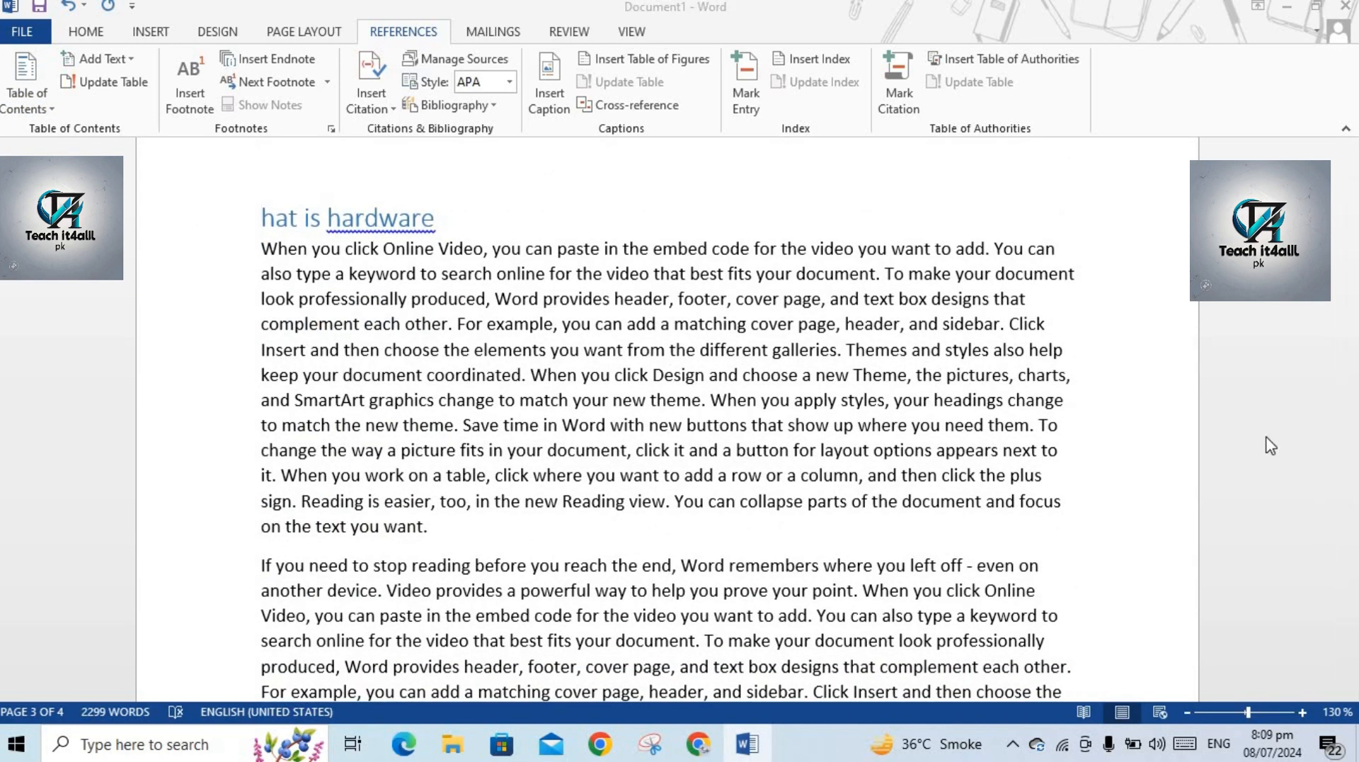
Add the missing "w" at the start of the "hat is hardware" heading below the table of contents.
drag(1352, 465, 1281, 432)
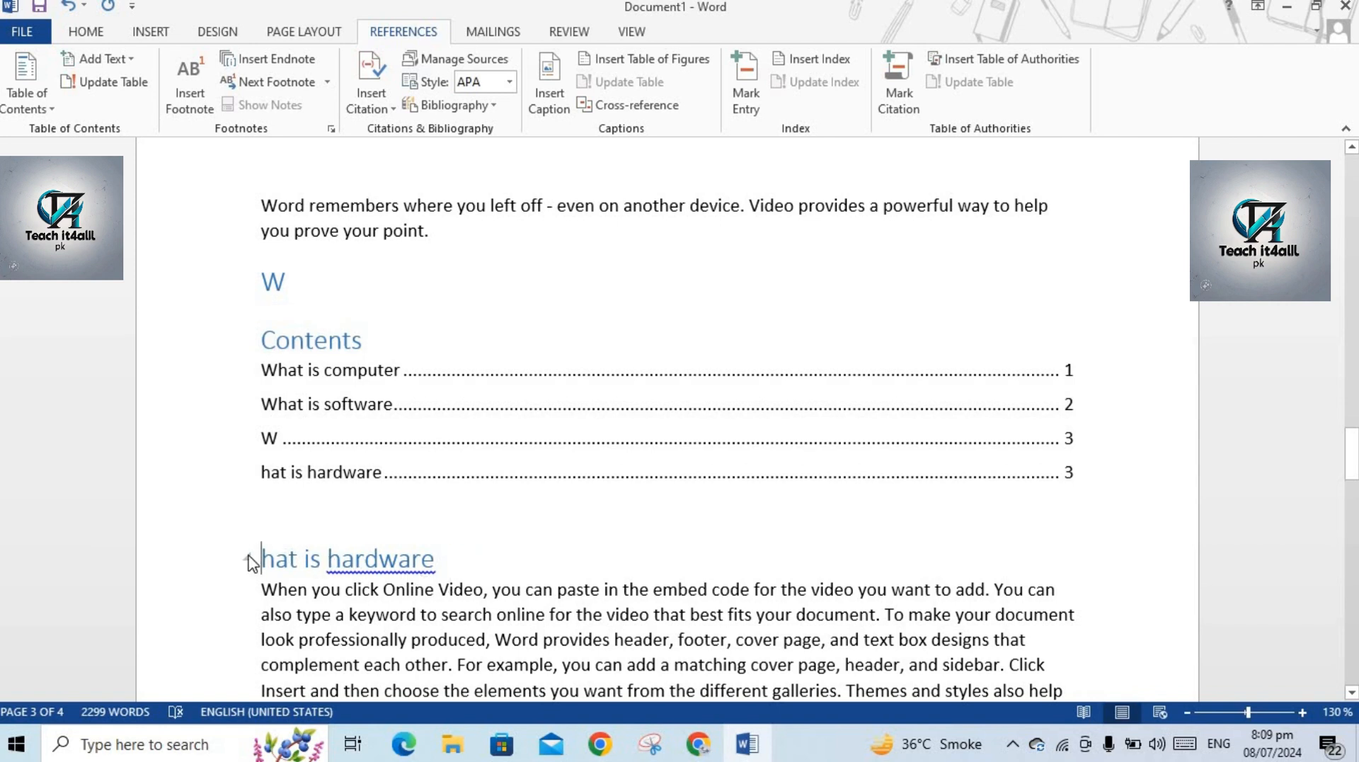
text(w)
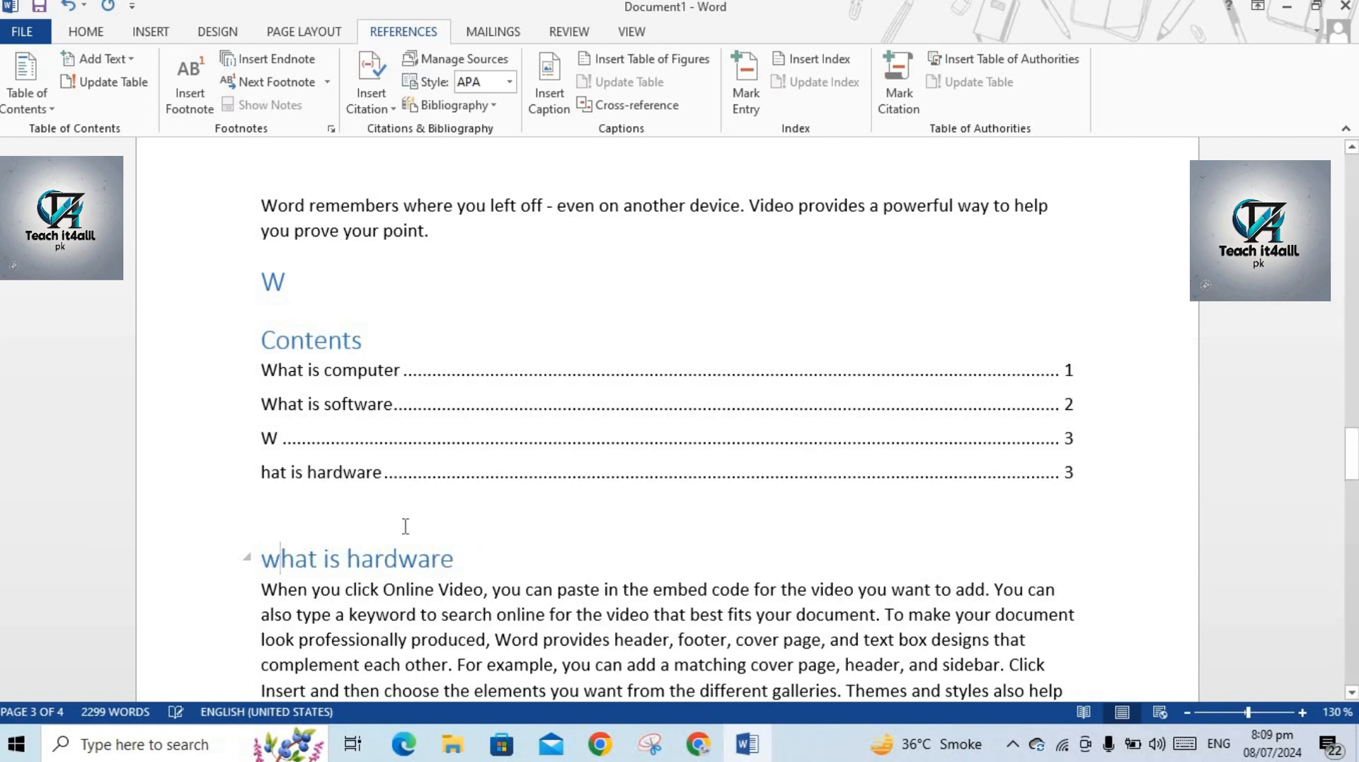
click(467, 563)
click(285, 521)
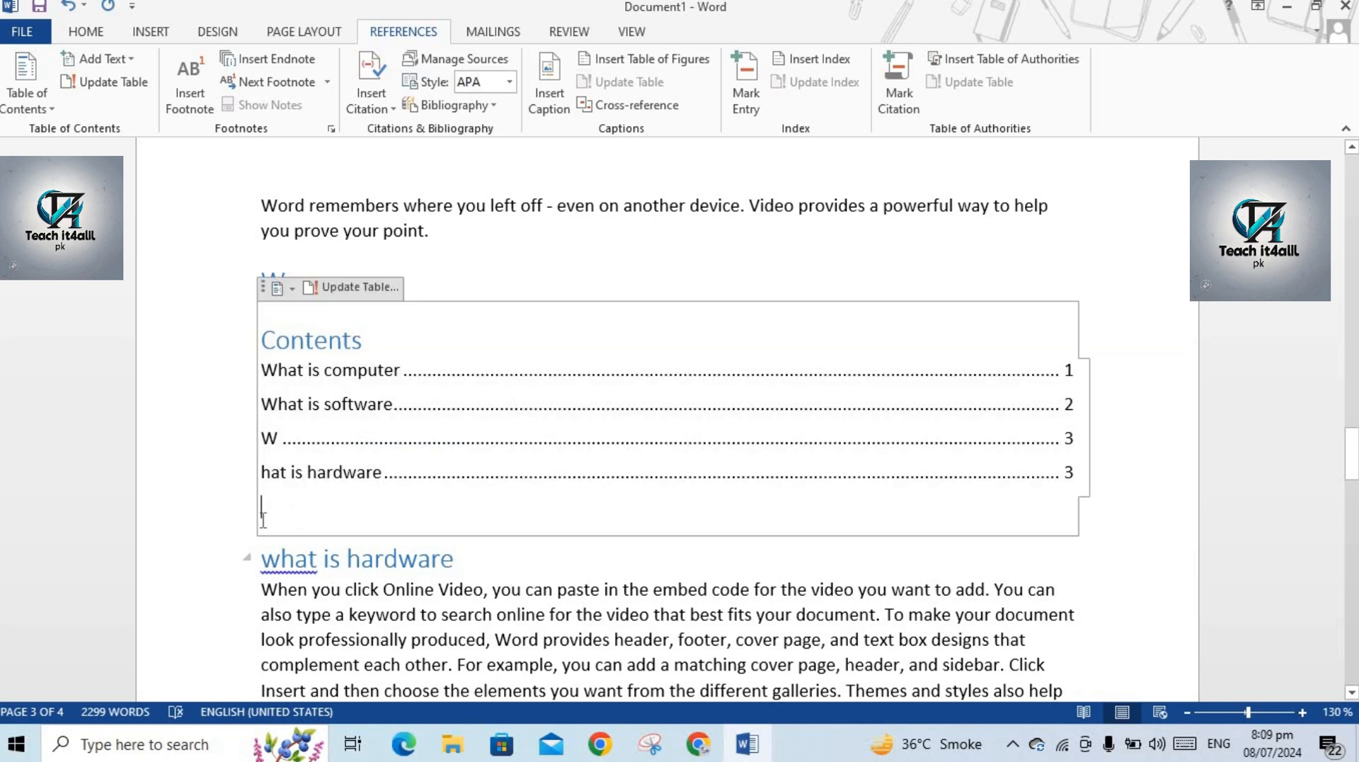
click(466, 564)
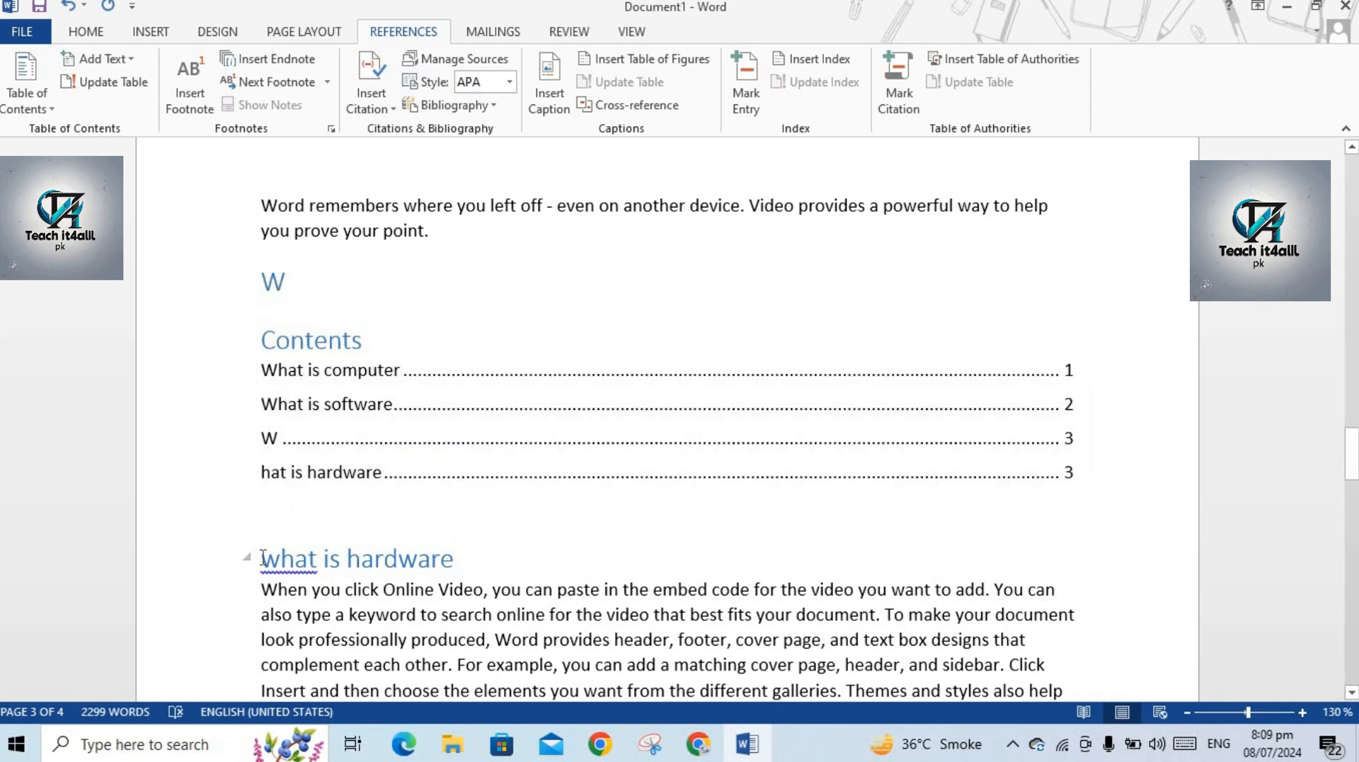
key(Return)
click(296, 559)
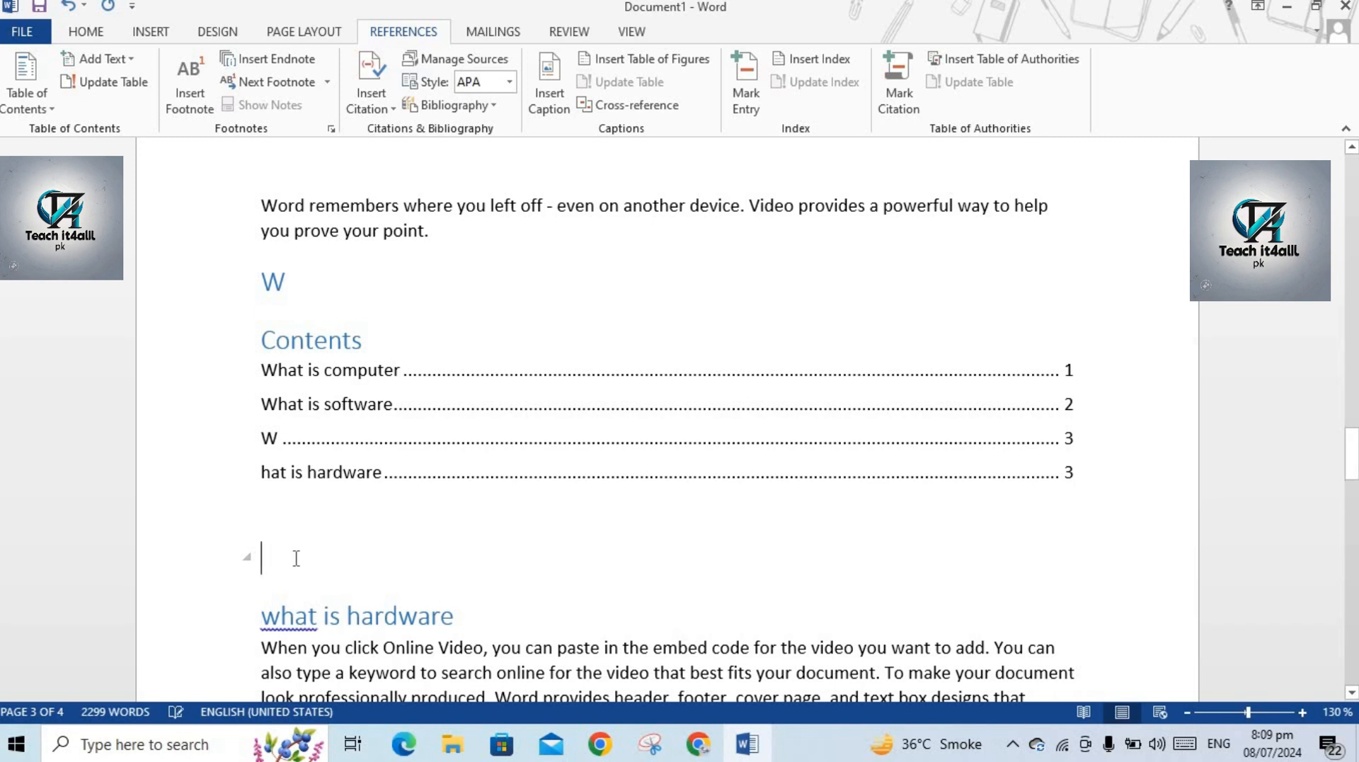
text(=)
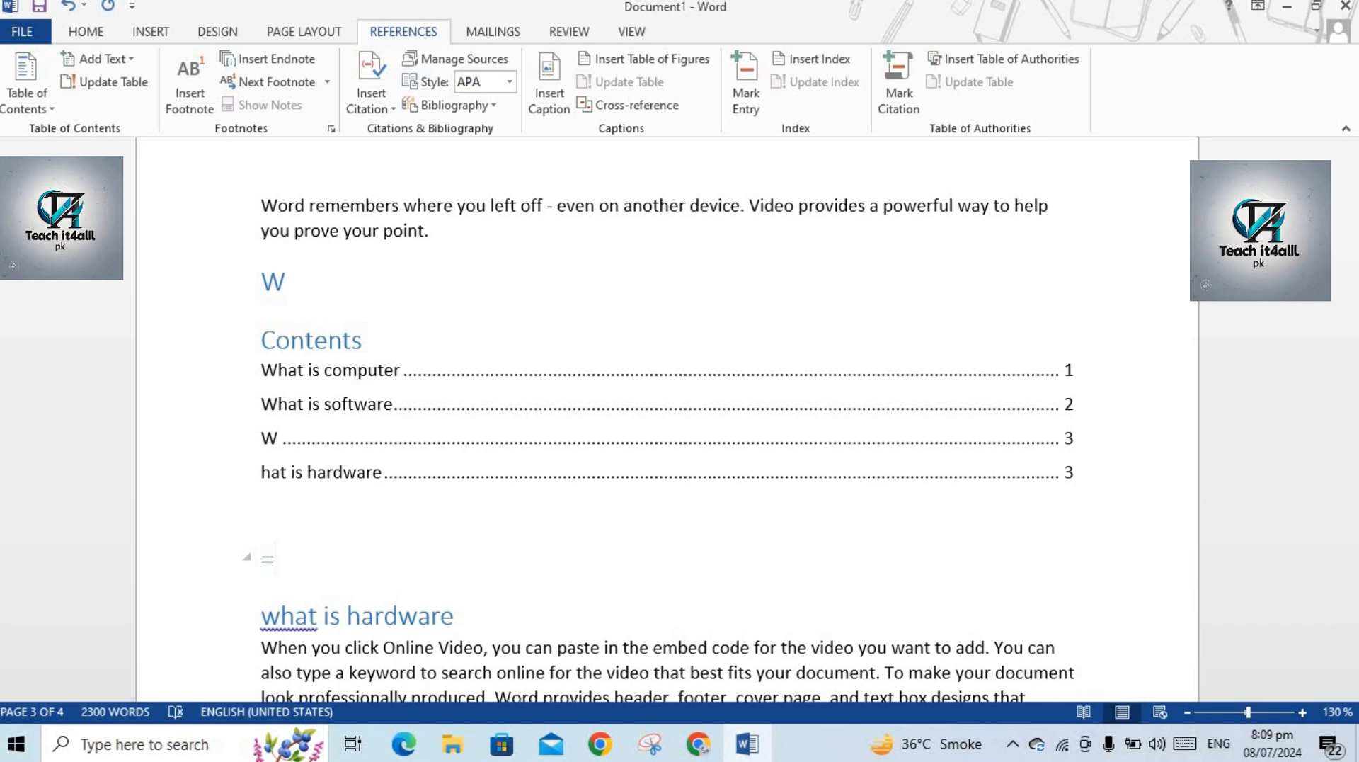
text(ran)
key(BackSpace)
key(BackSpace)
key(BackSpace)
key(BackSpace)
key(BackSpace)
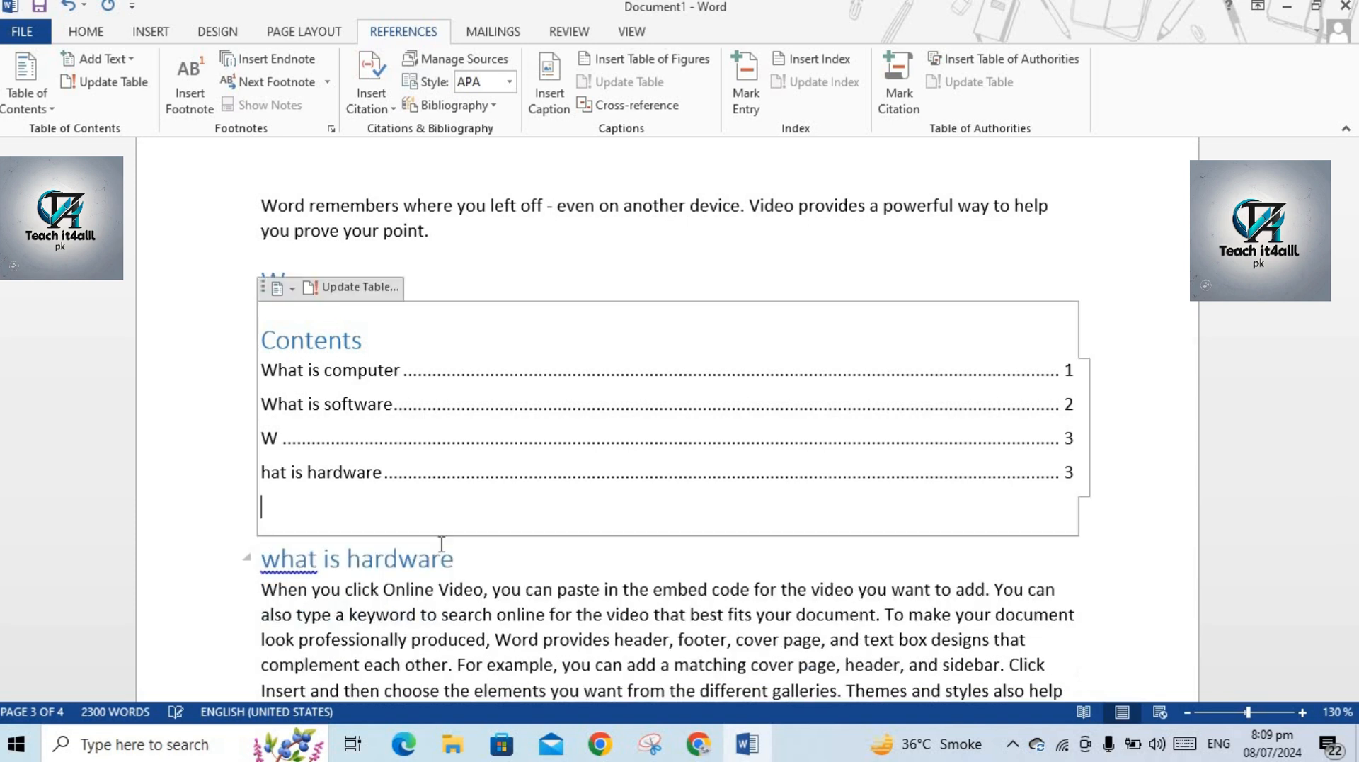
Generate sample text with =rand() in a new paragraph after "you prove your point." above the "W" heading on page 3.
click(439, 231)
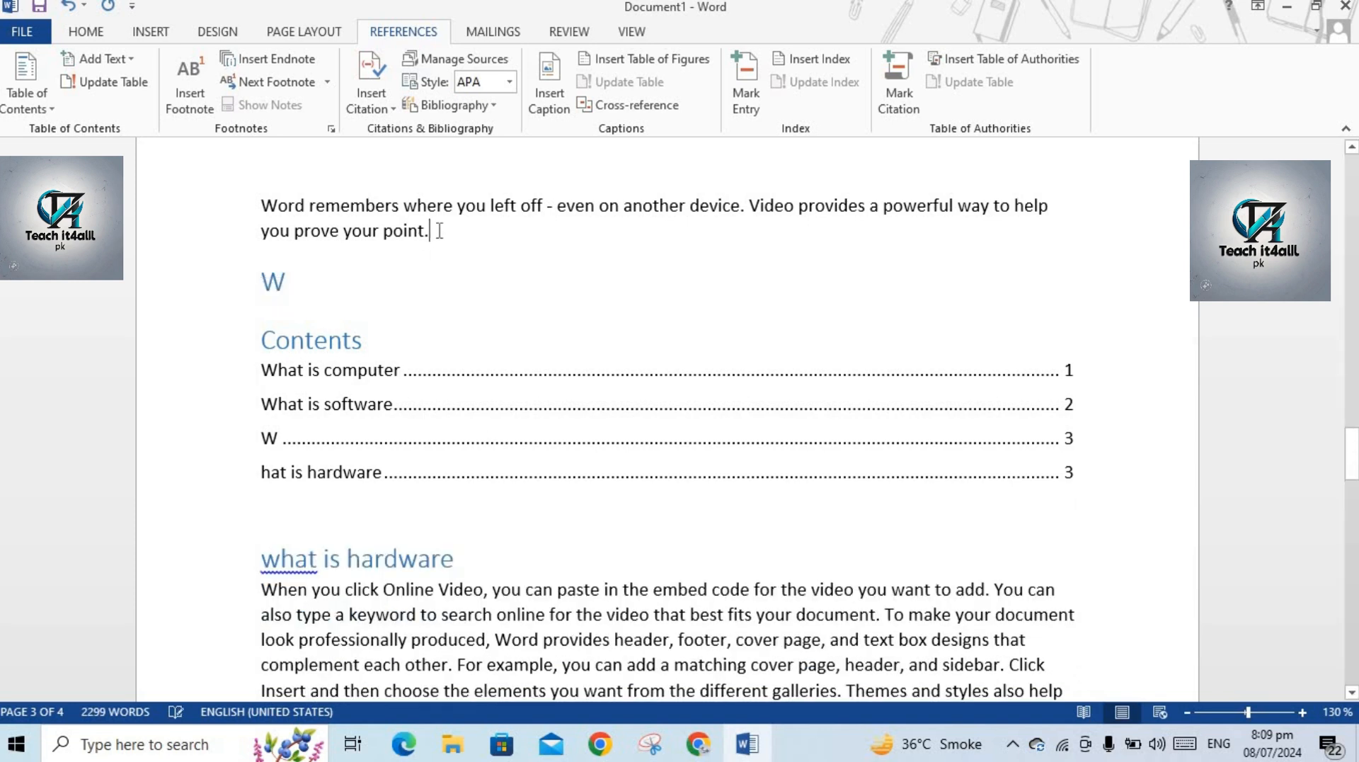
key(Return)
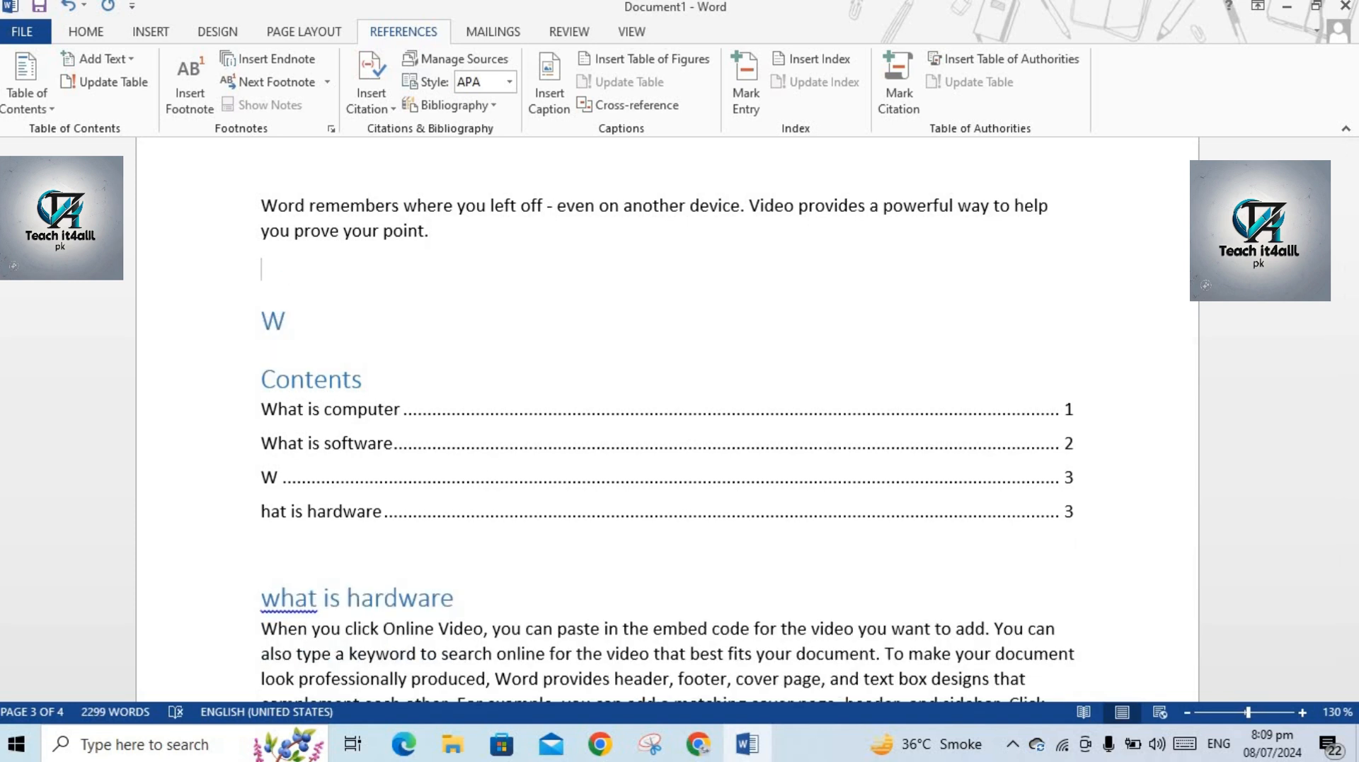
text(=rand())
key(Return)
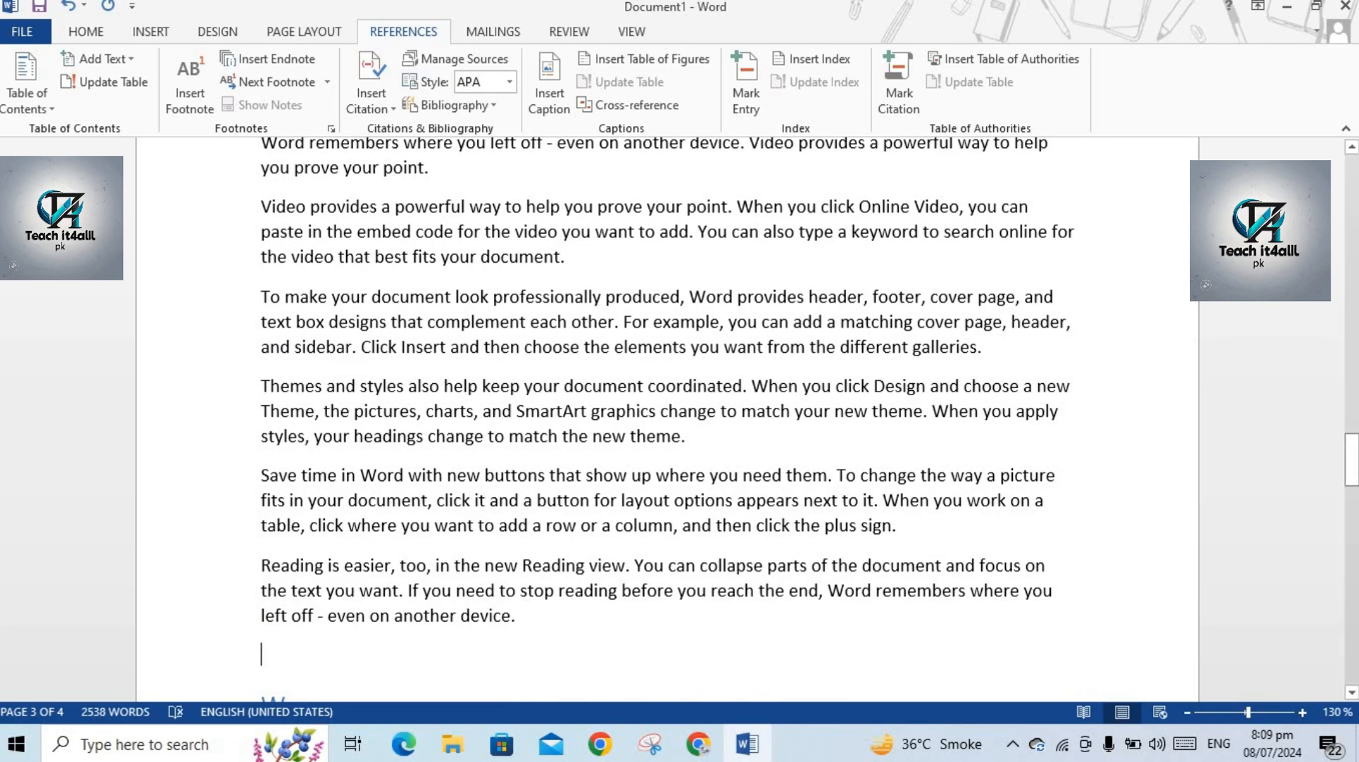
Update the table of contents with the "Update page numbers only" option.
mouse_move(1352, 456)
mouse_down()
mouse_move(1352, 521)
mouse_move(1354, 331)
mouse_move(1354, 507)
mouse_up()
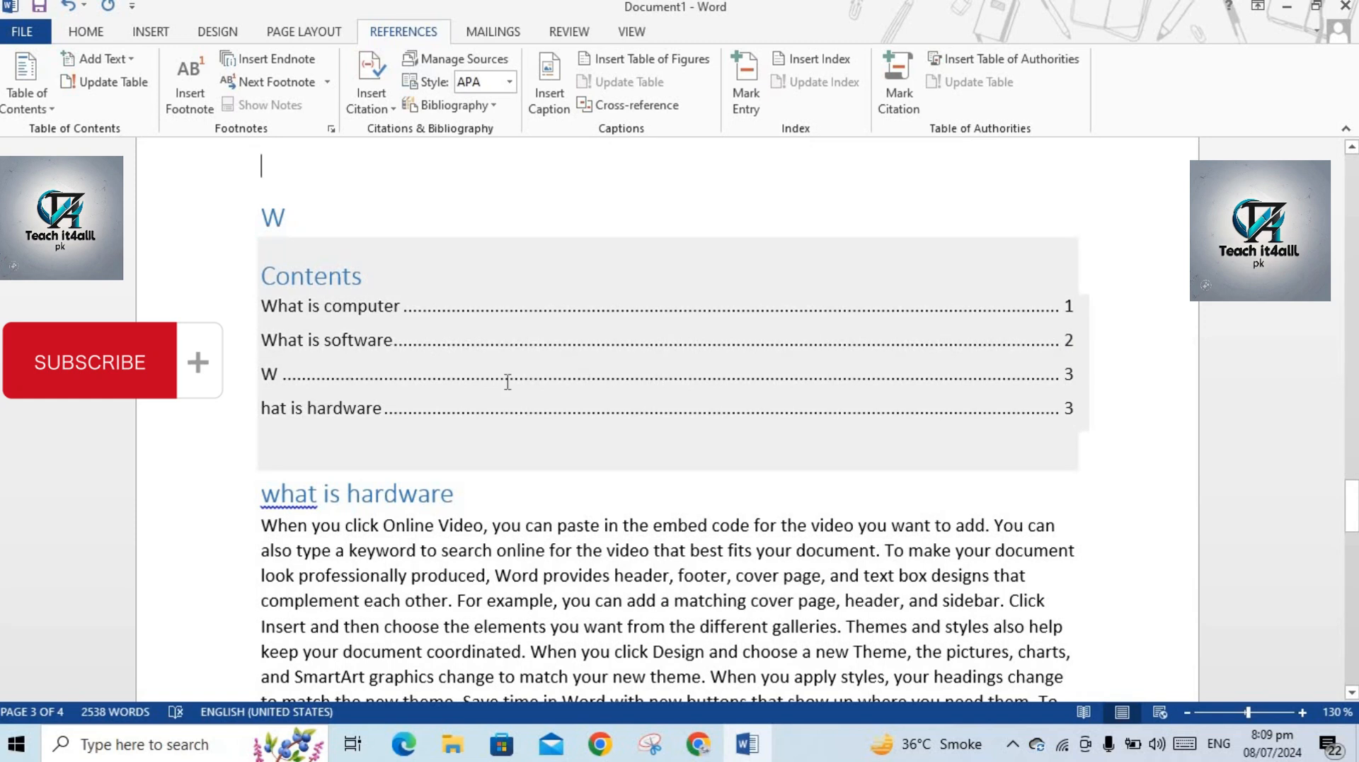
click(333, 339)
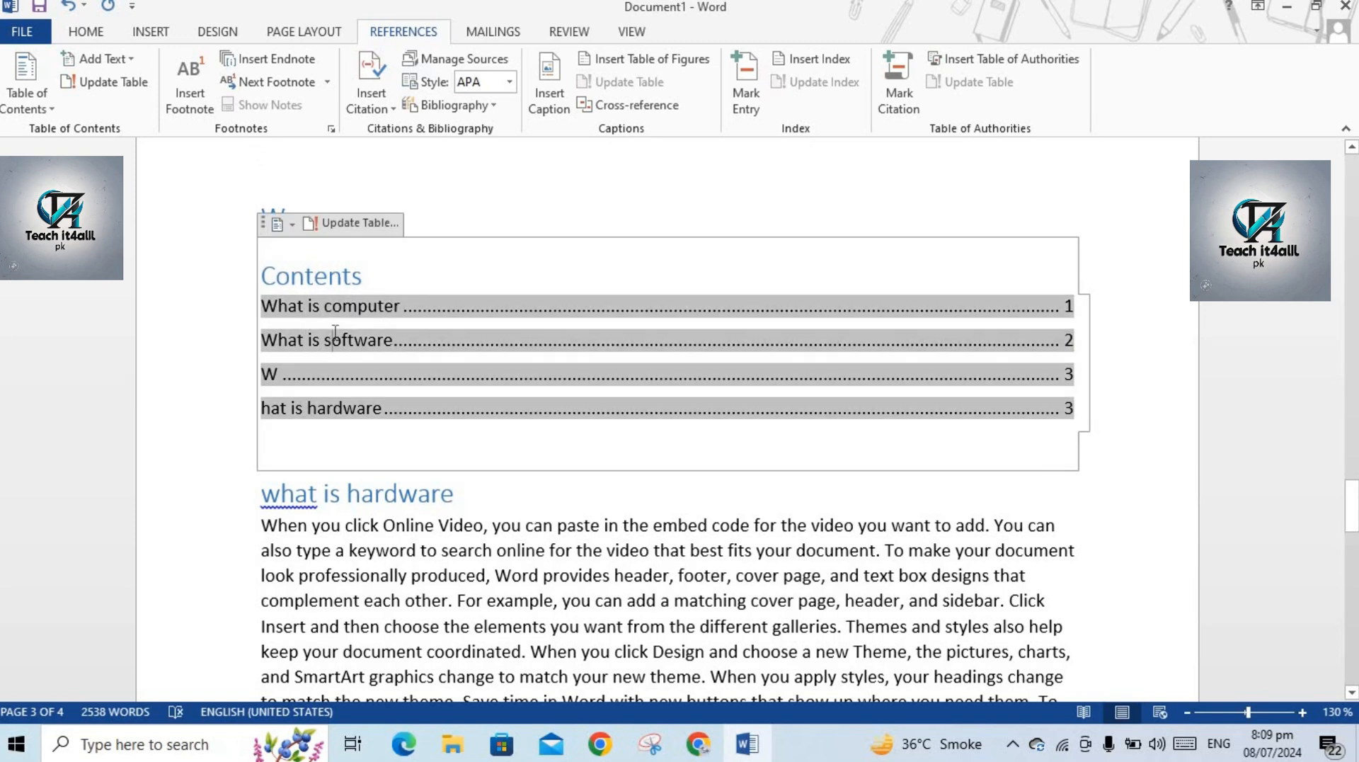
click(342, 225)
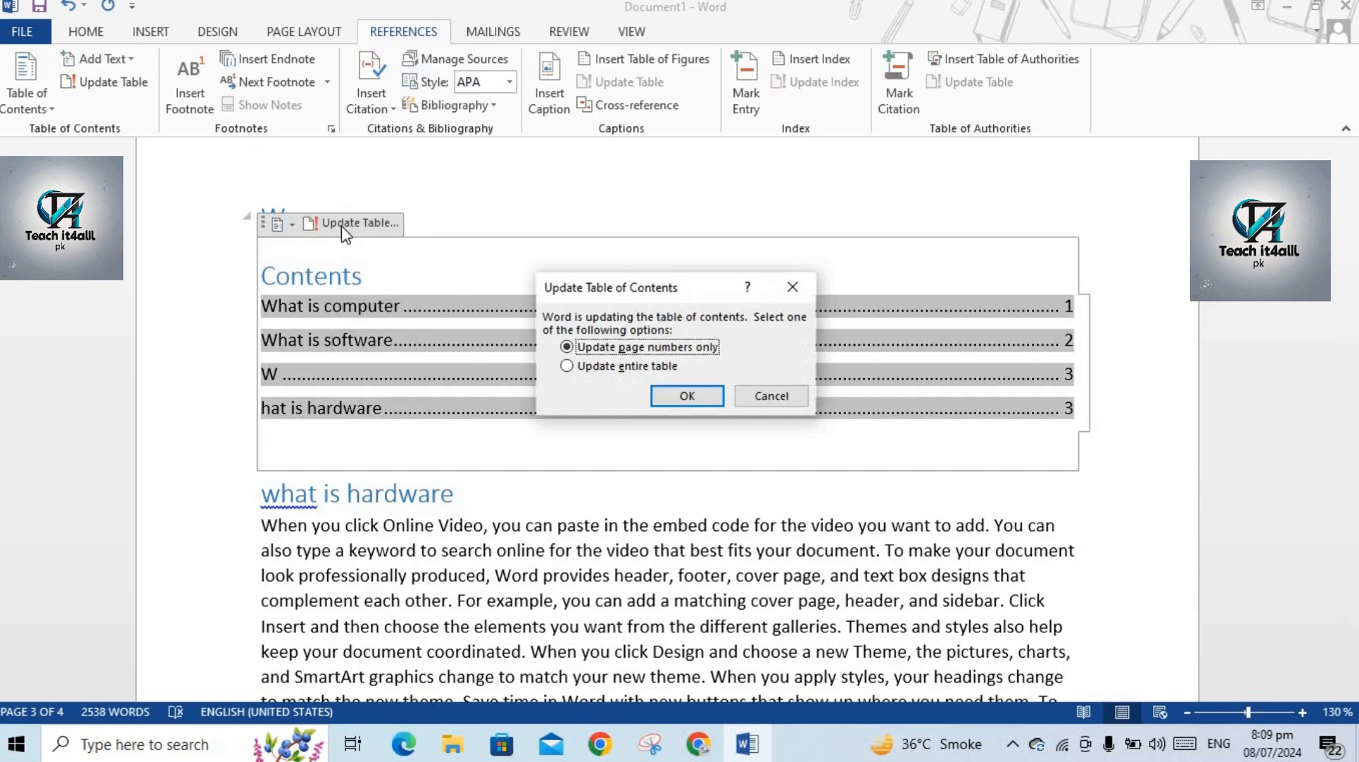
click(669, 394)
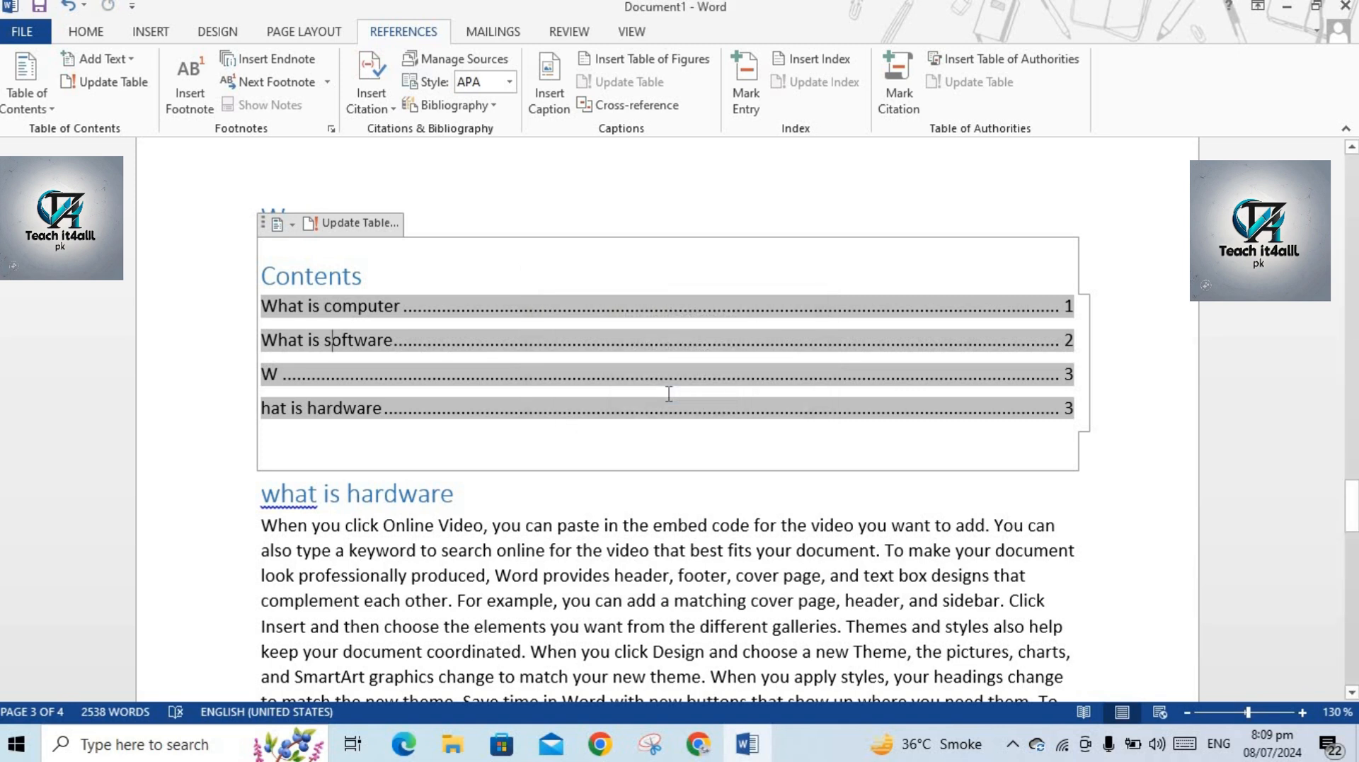
click(691, 472)
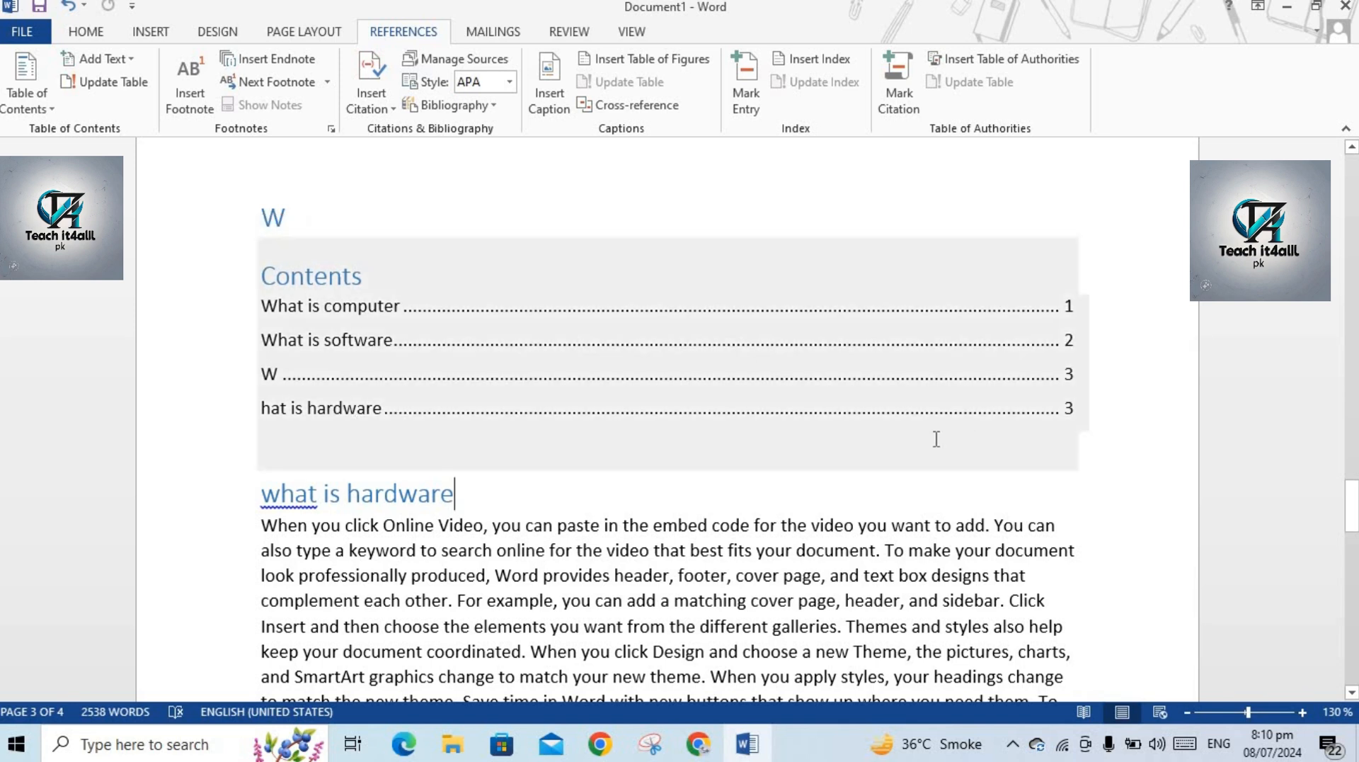
Insert a footnote reading "To change" at the start of the document's last paragraph, before "To change the way a picture fits".
mouse_move(860, 519)
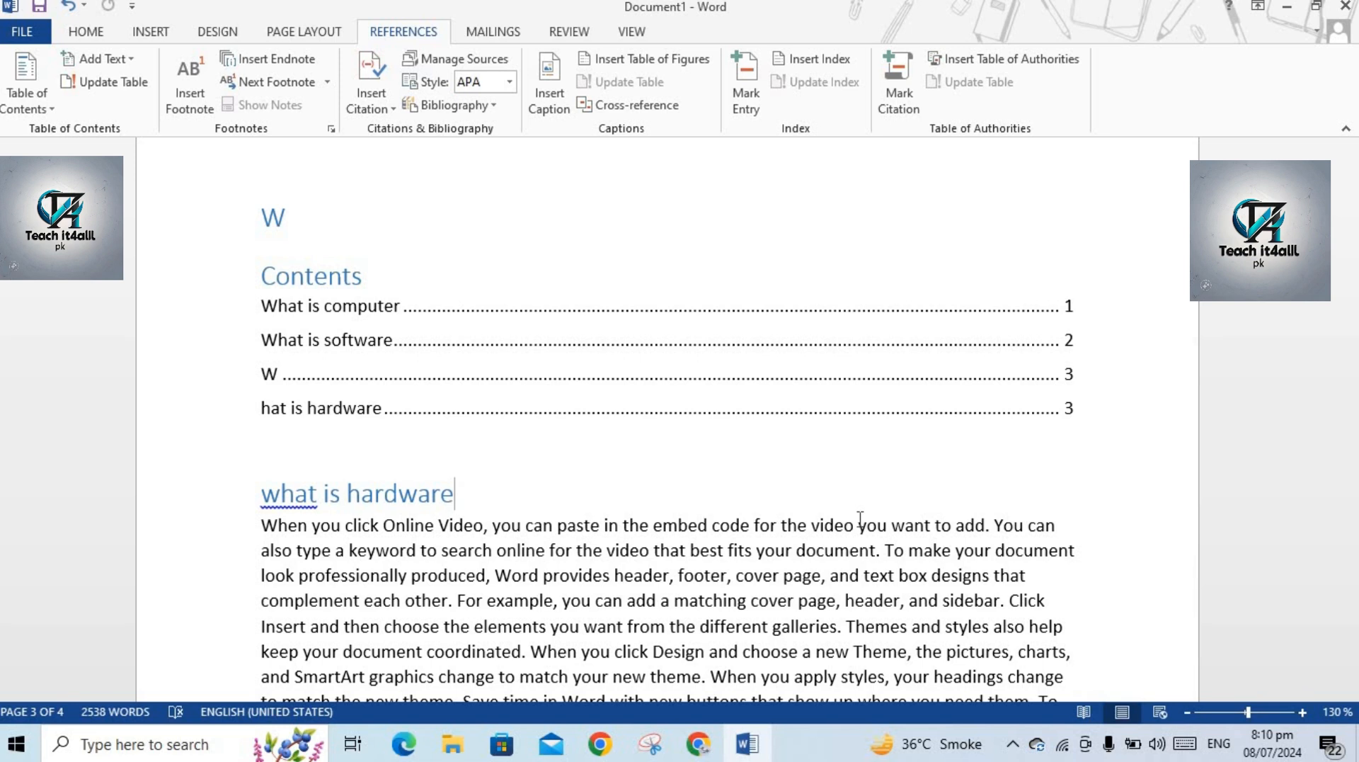
click(1351, 521)
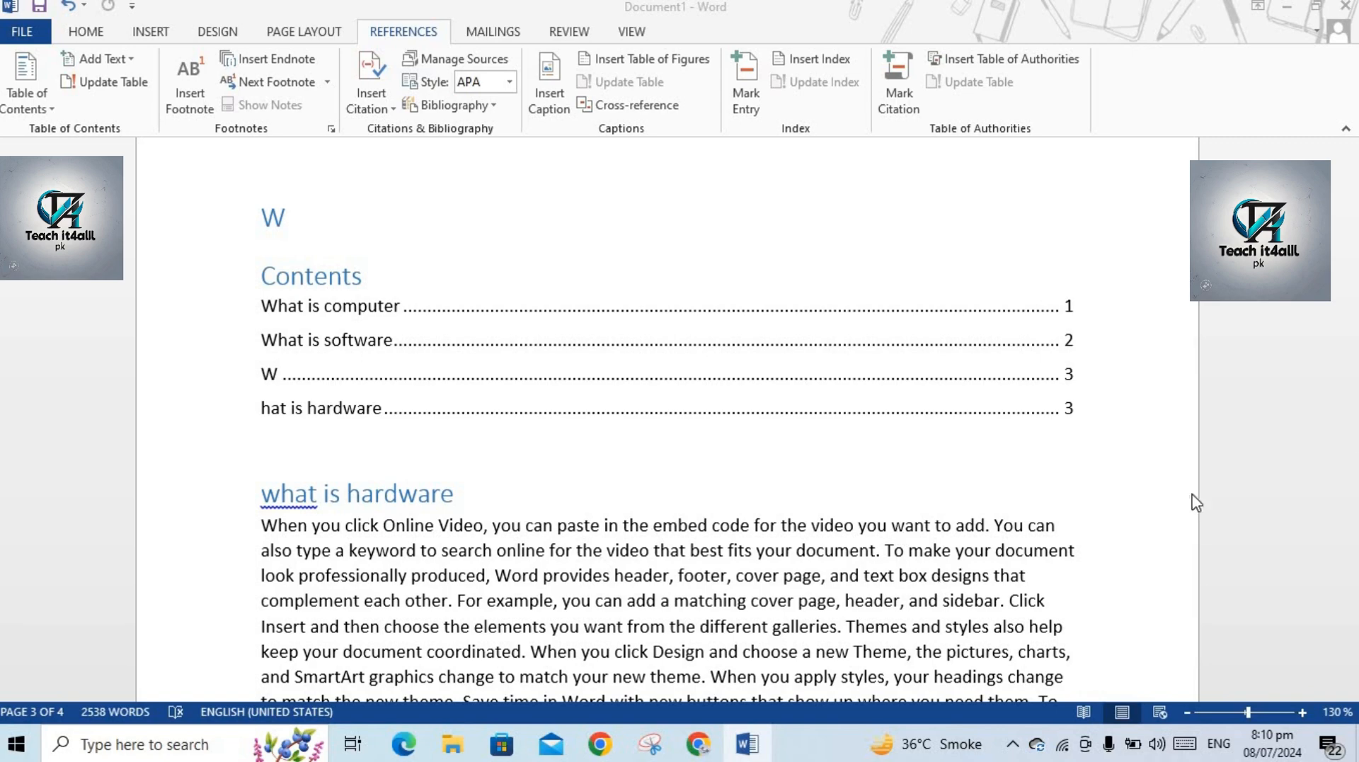
click(1352, 507)
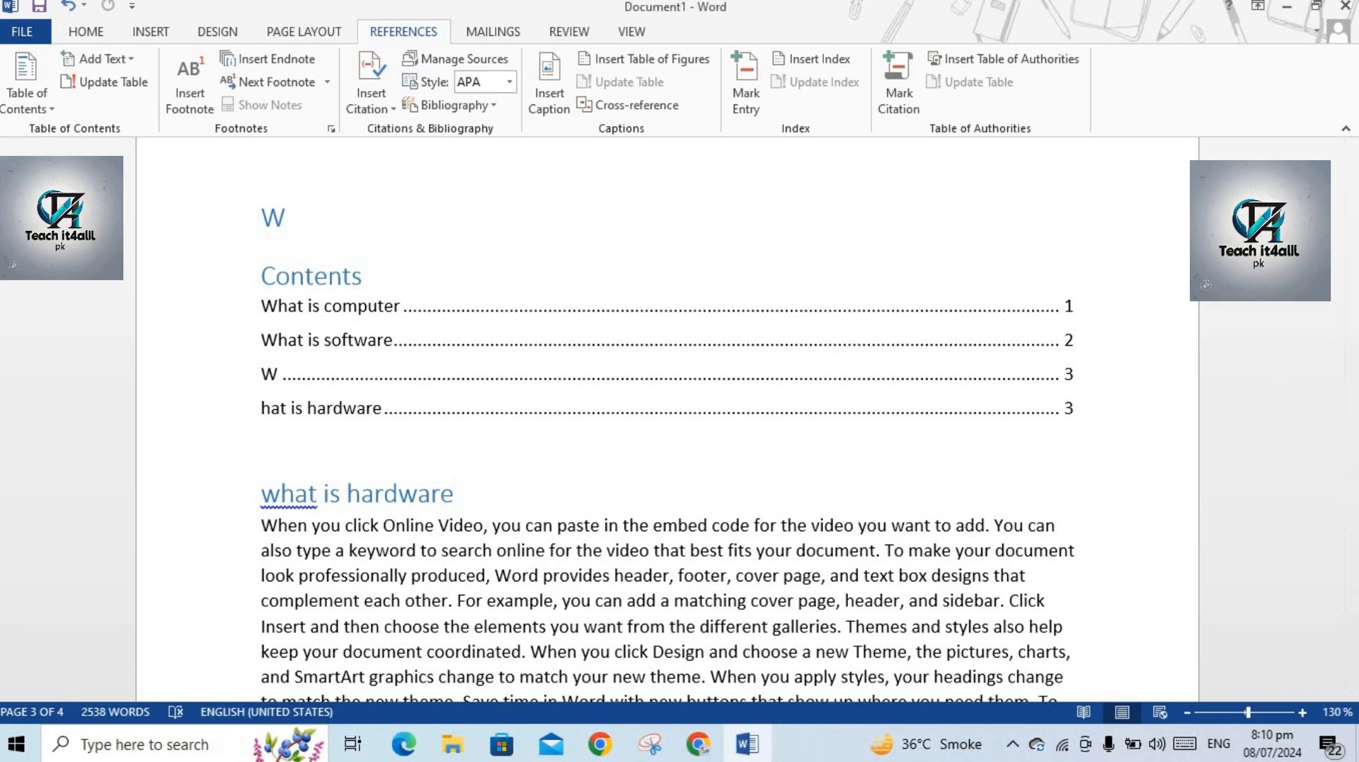
drag(1352, 507, 1352, 639)
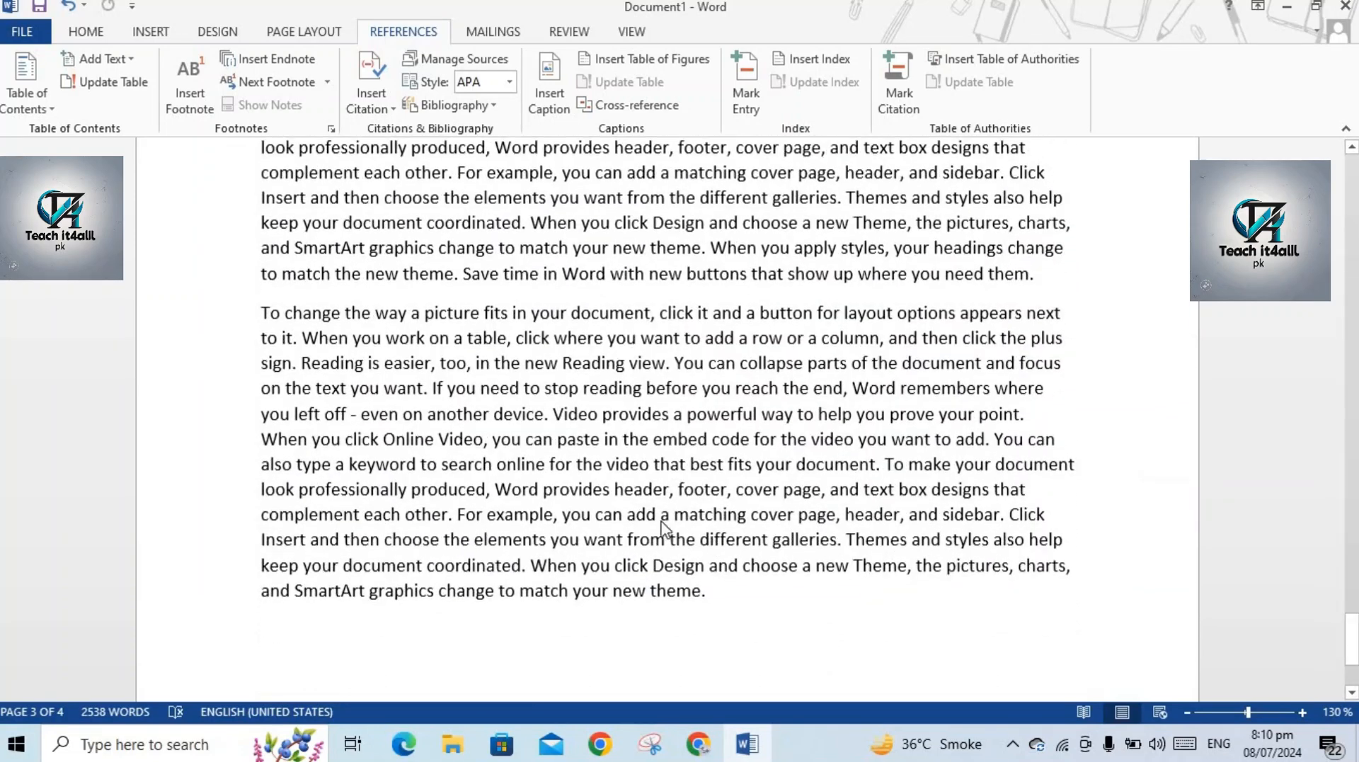
click(263, 312)
click(193, 99)
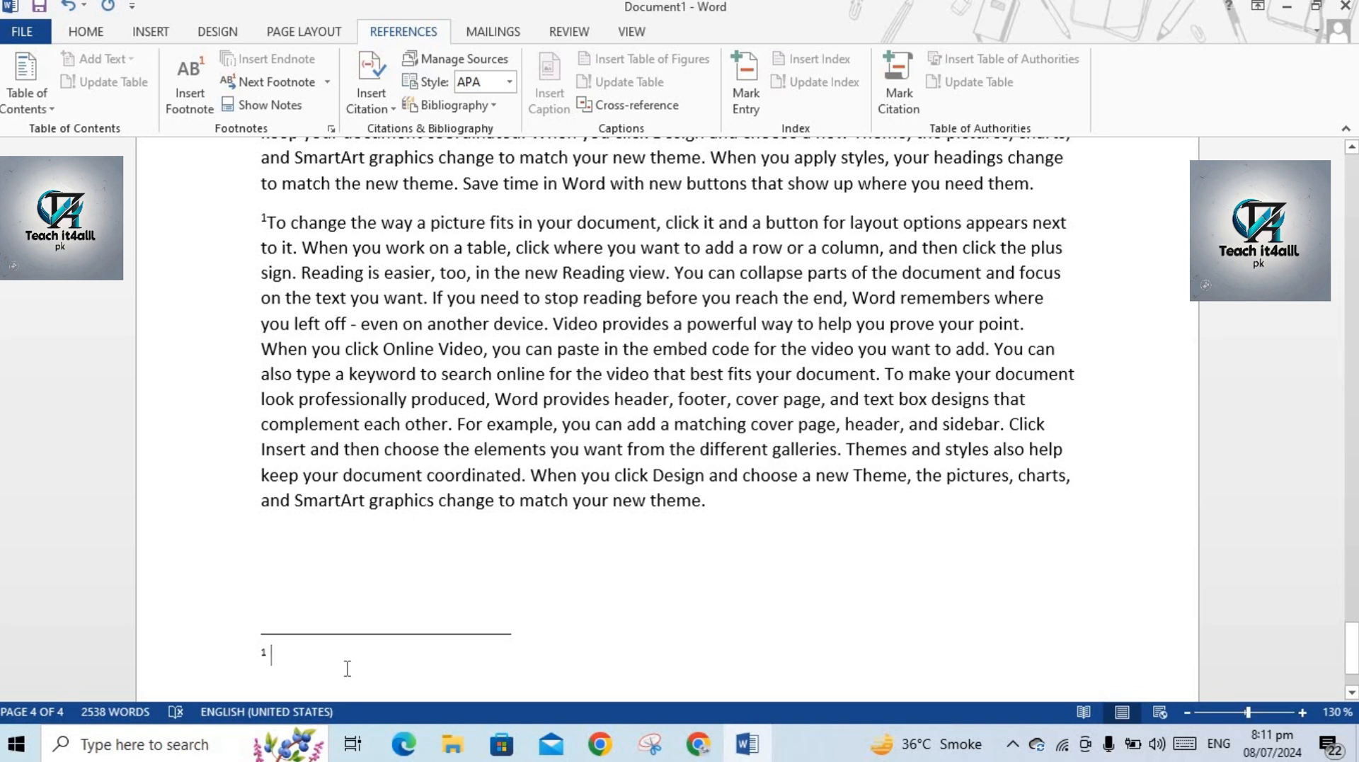
text(to c)
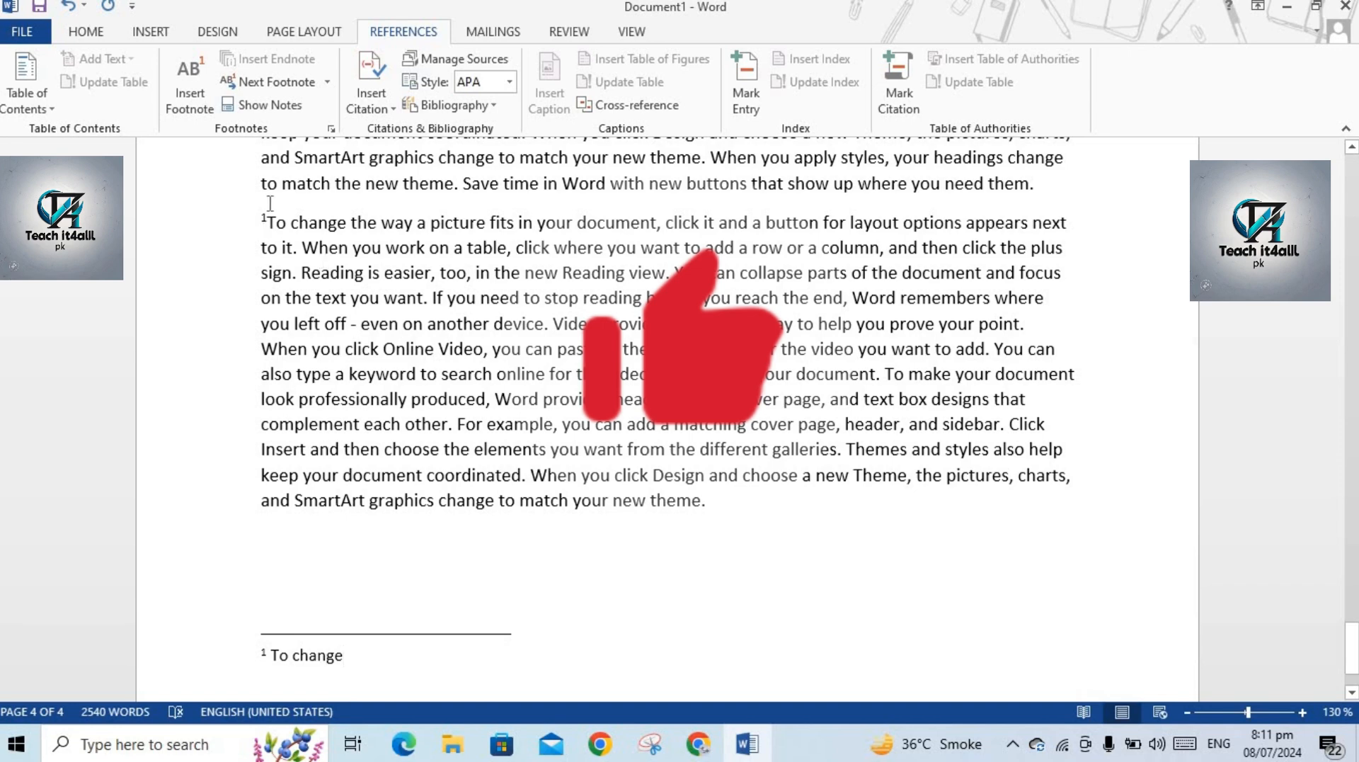
mouse_move(265, 218)
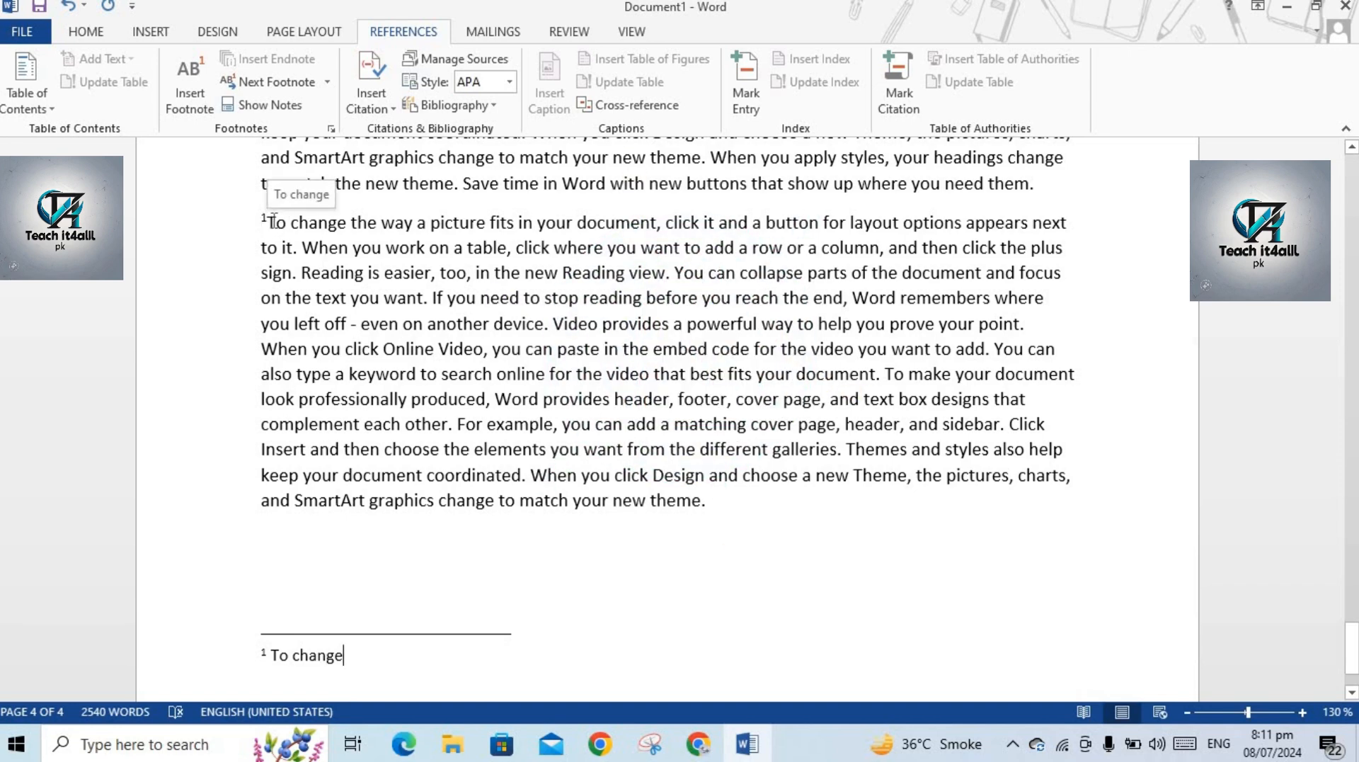
double_click(277, 221)
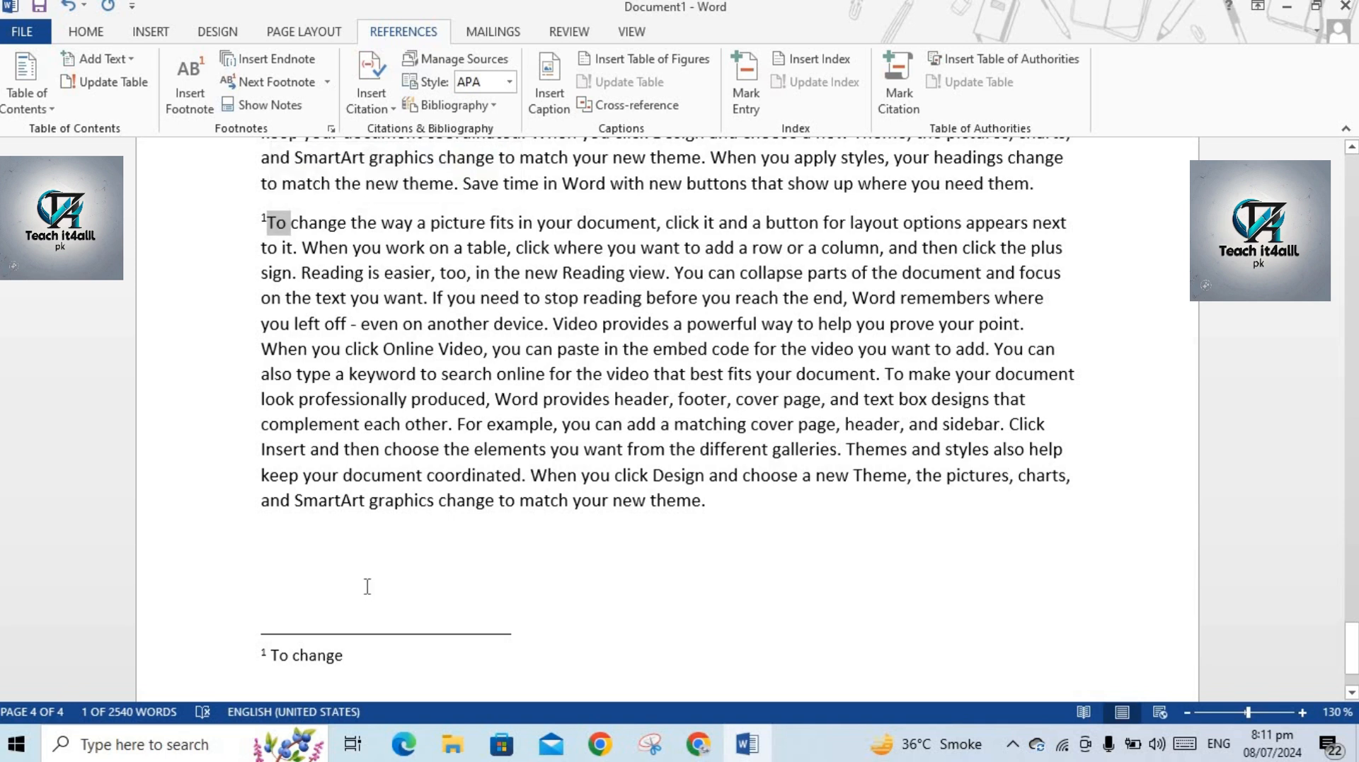
click(354, 659)
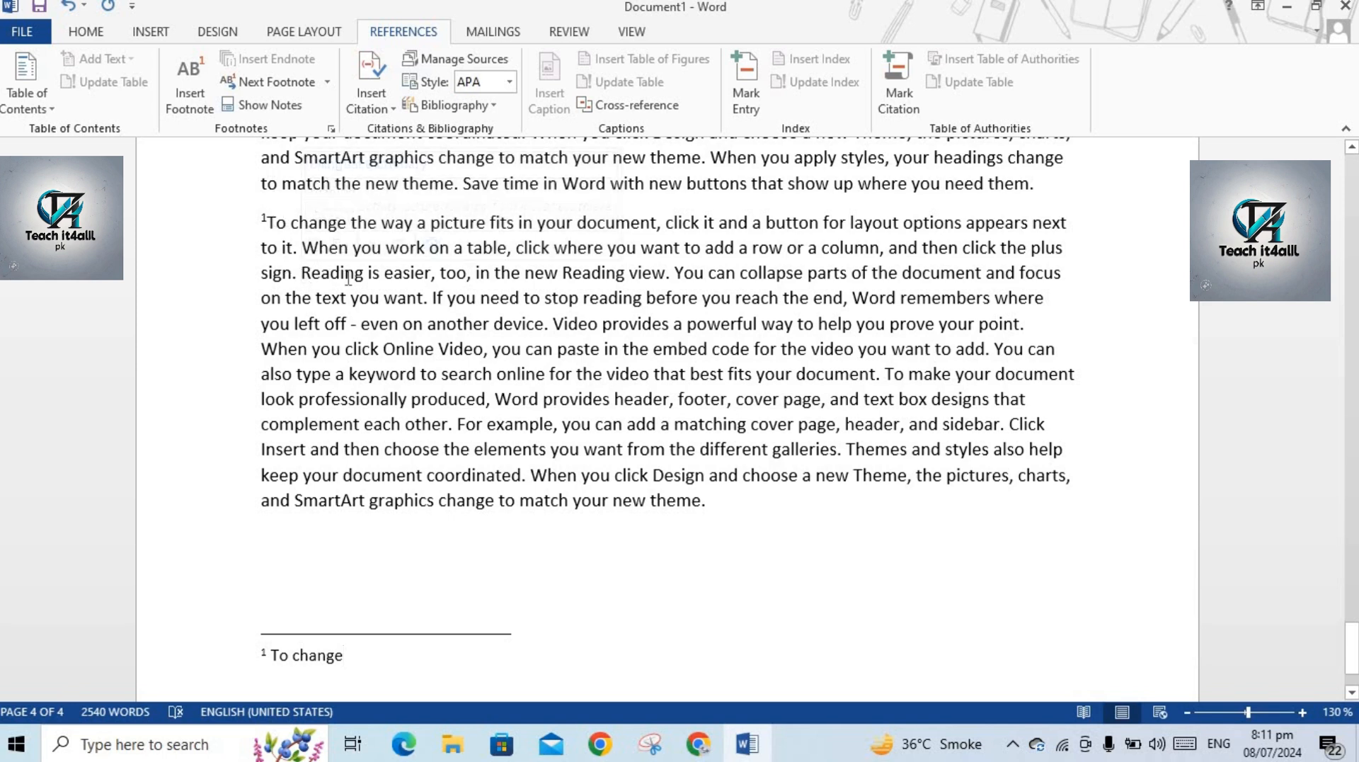
Insert a second footnote reading "reading" after "Reading is easier" in the last paragraph.
drag(300, 276, 403, 276)
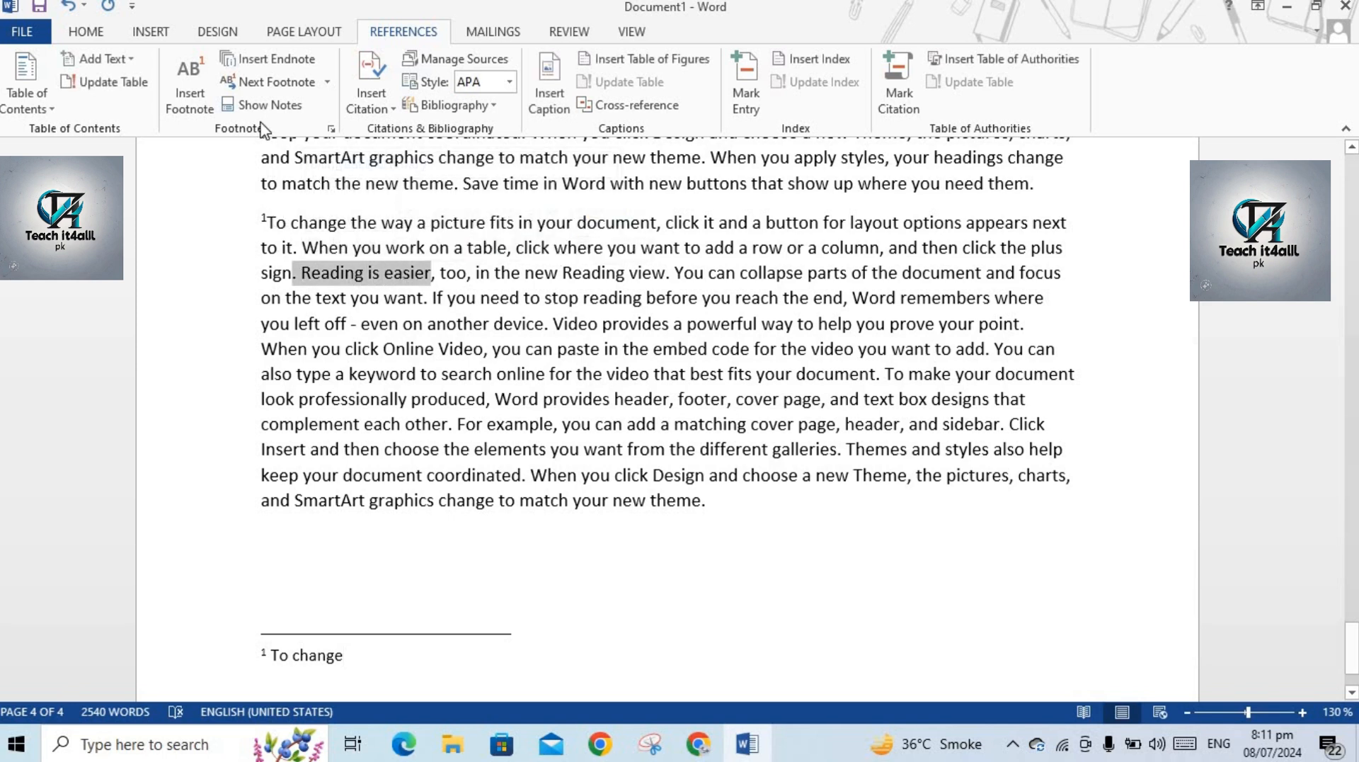
click(189, 91)
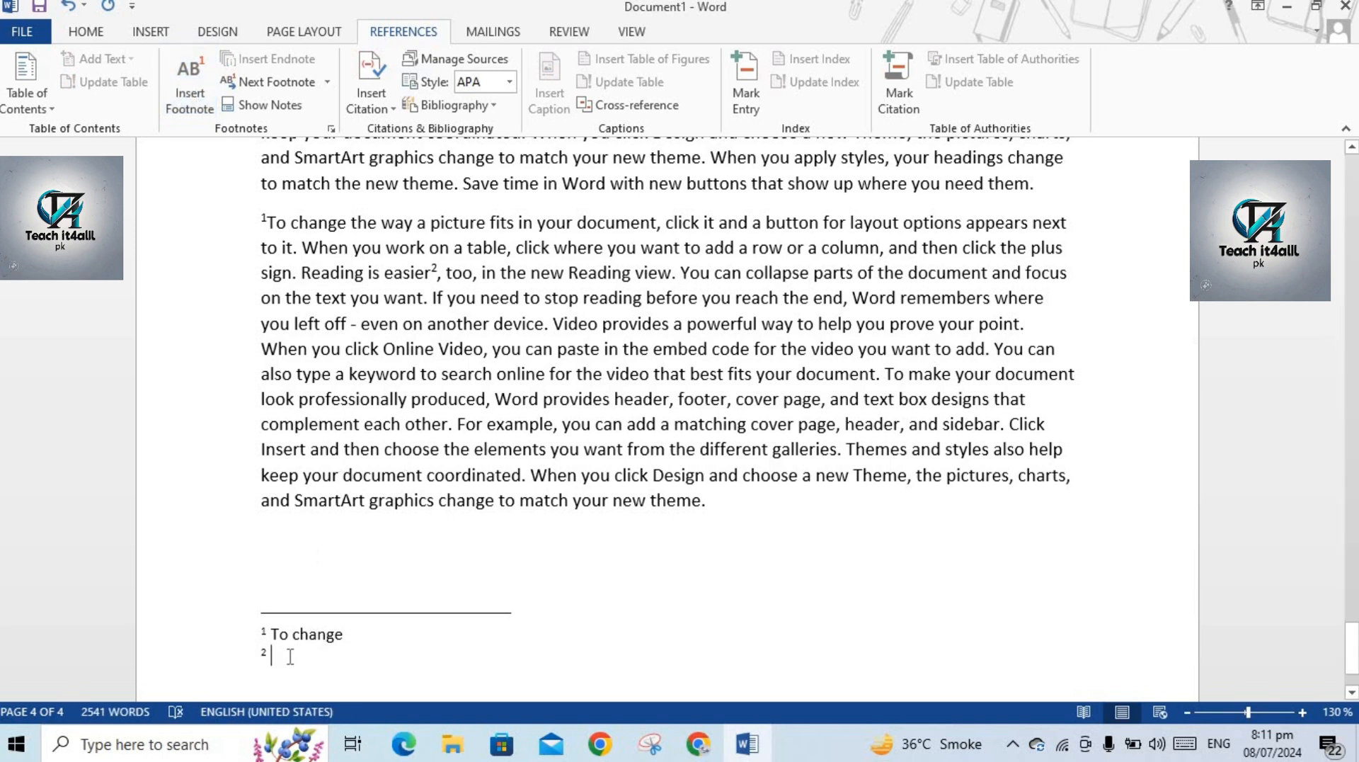
text(rea)
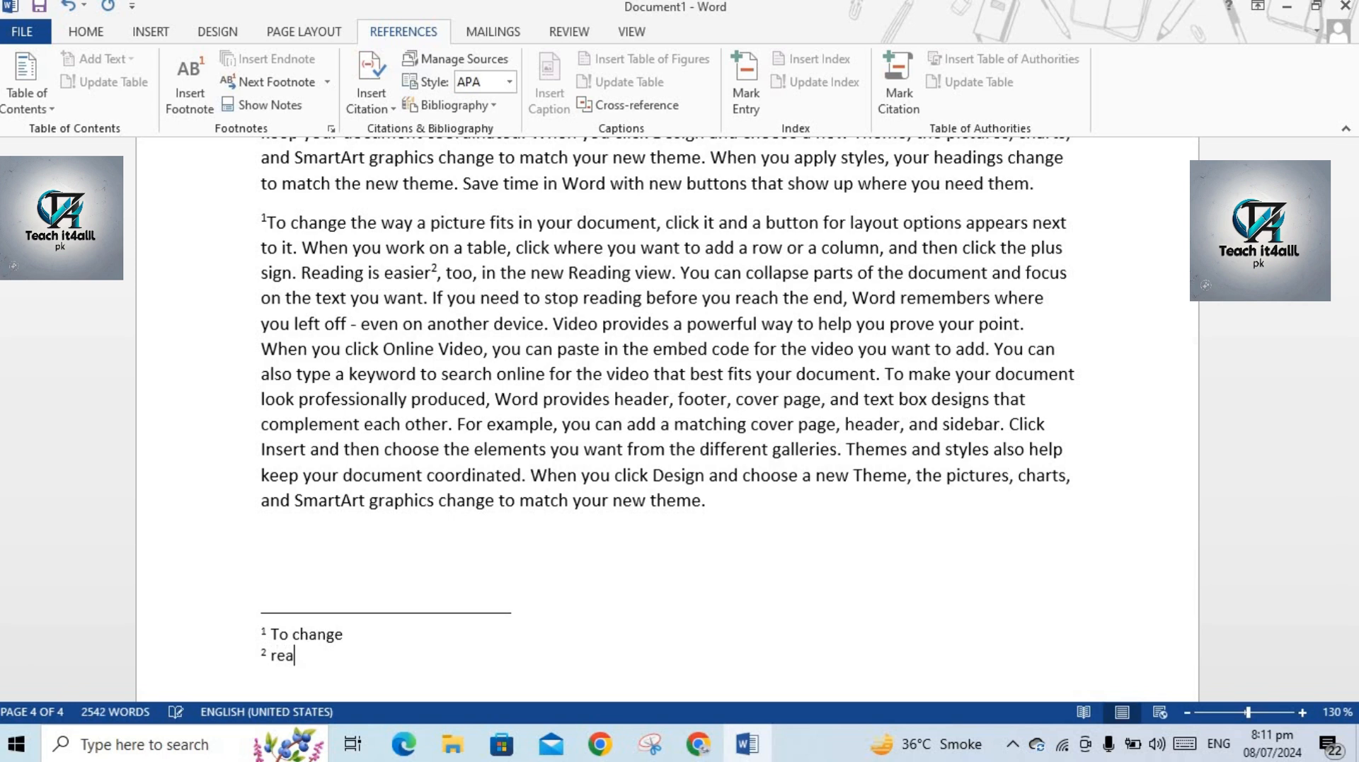
text(ding)
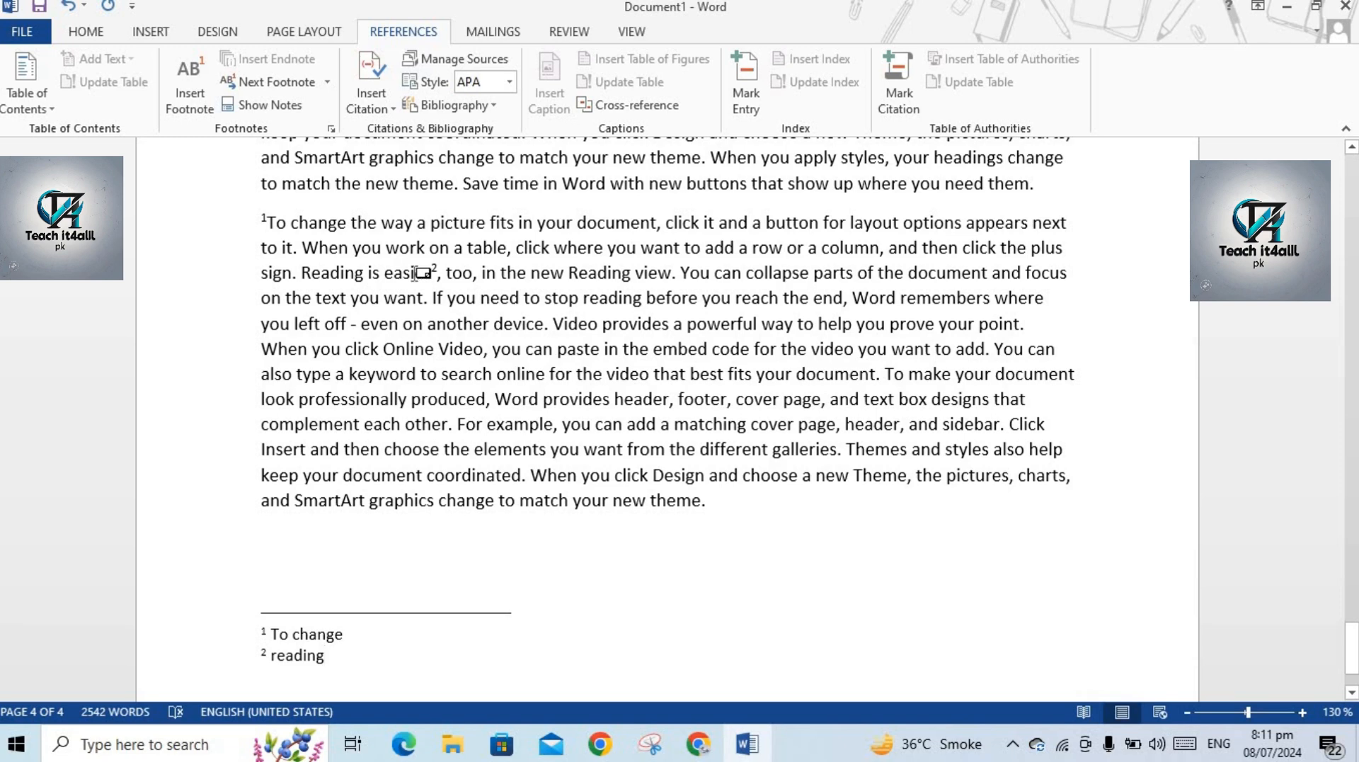
triple_click(416, 274)
click(424, 274)
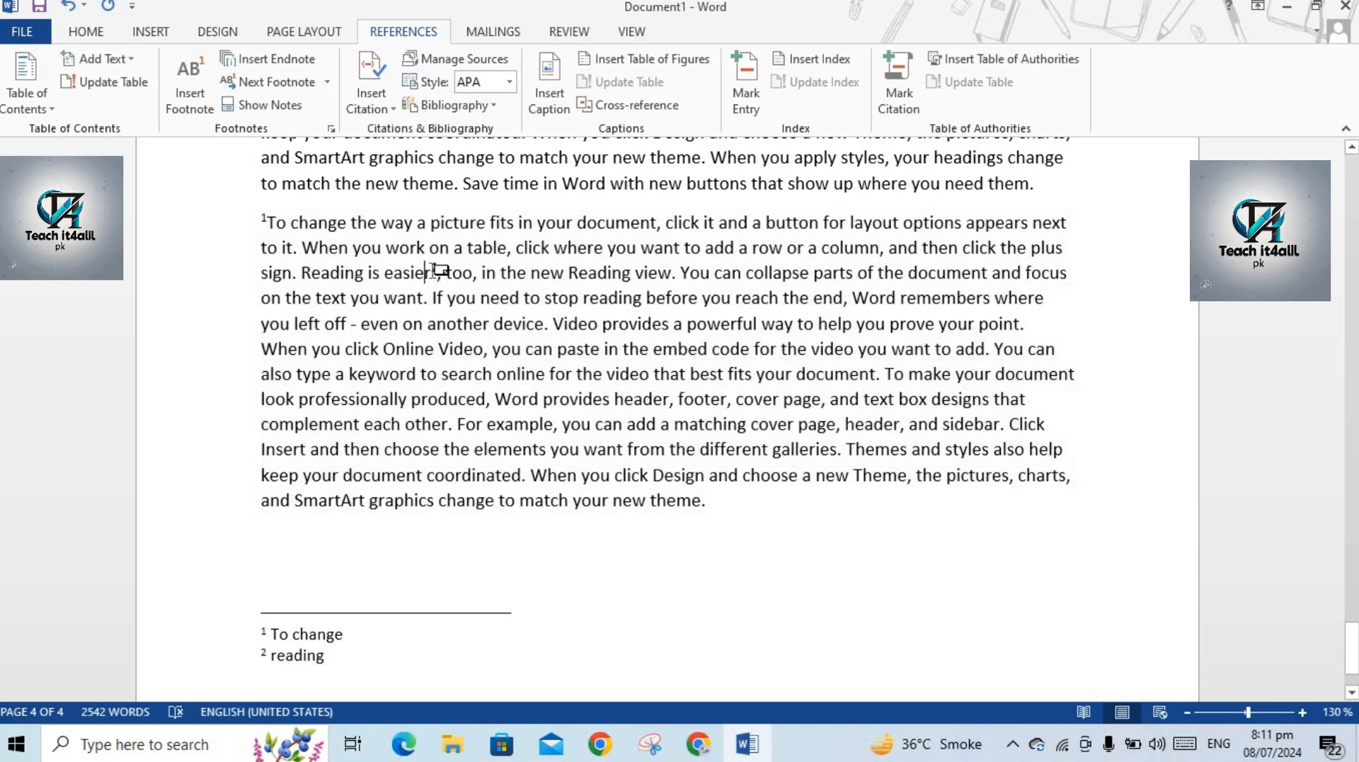
triple_click(434, 271)
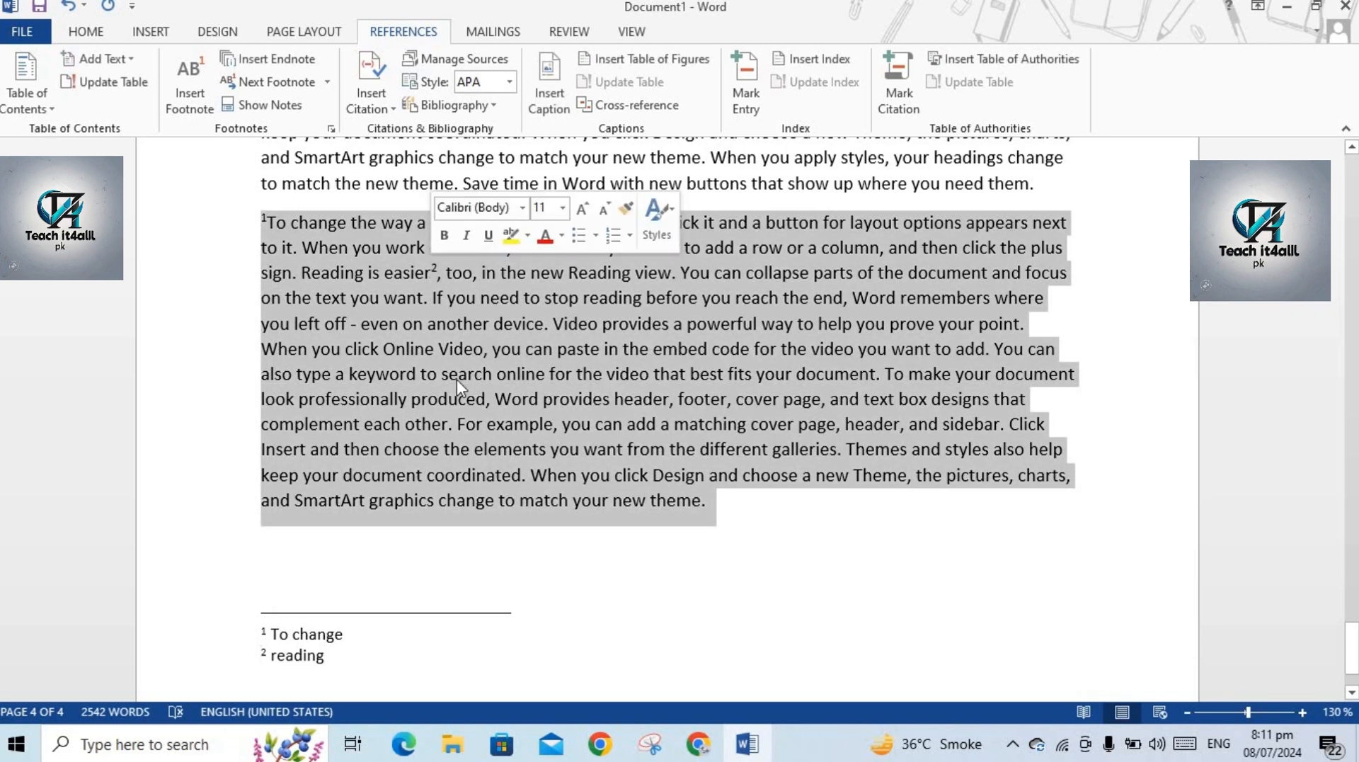
click(432, 570)
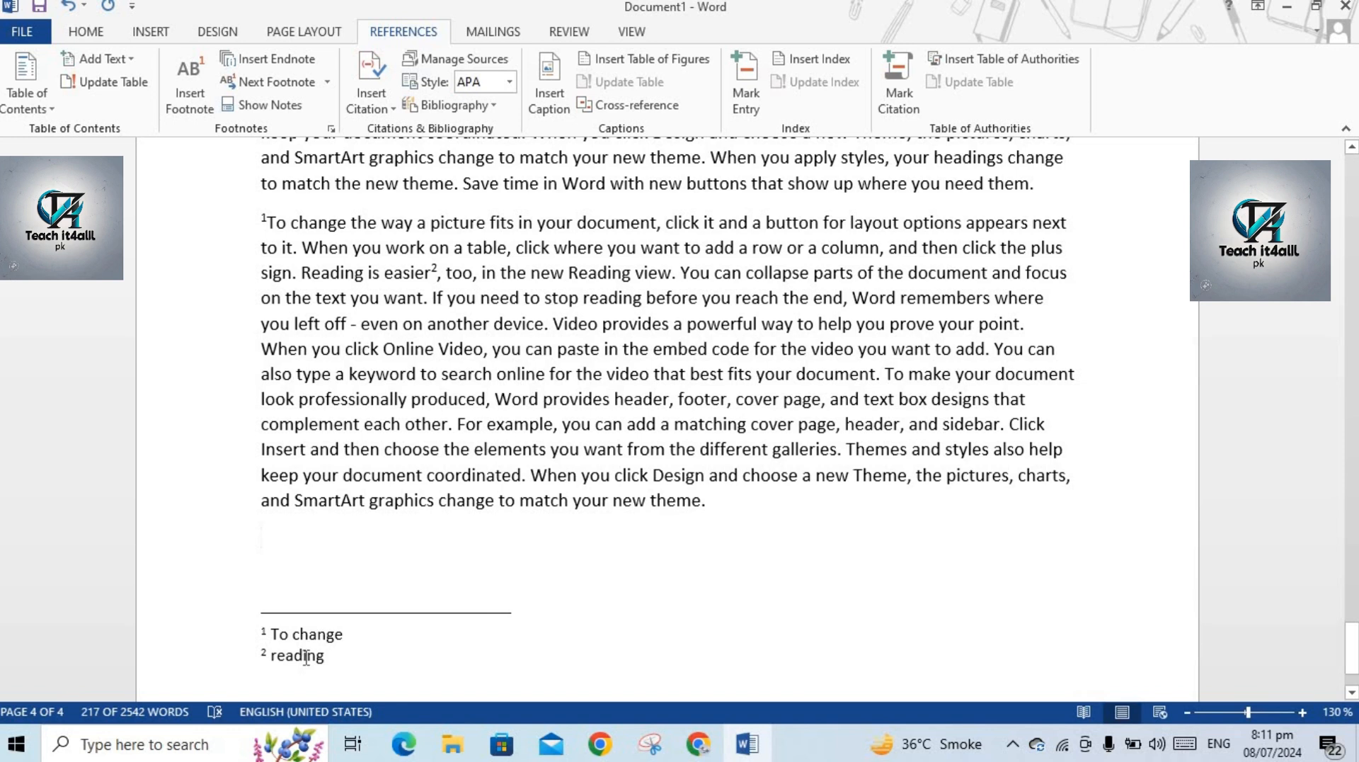
mouse_move(305, 657)
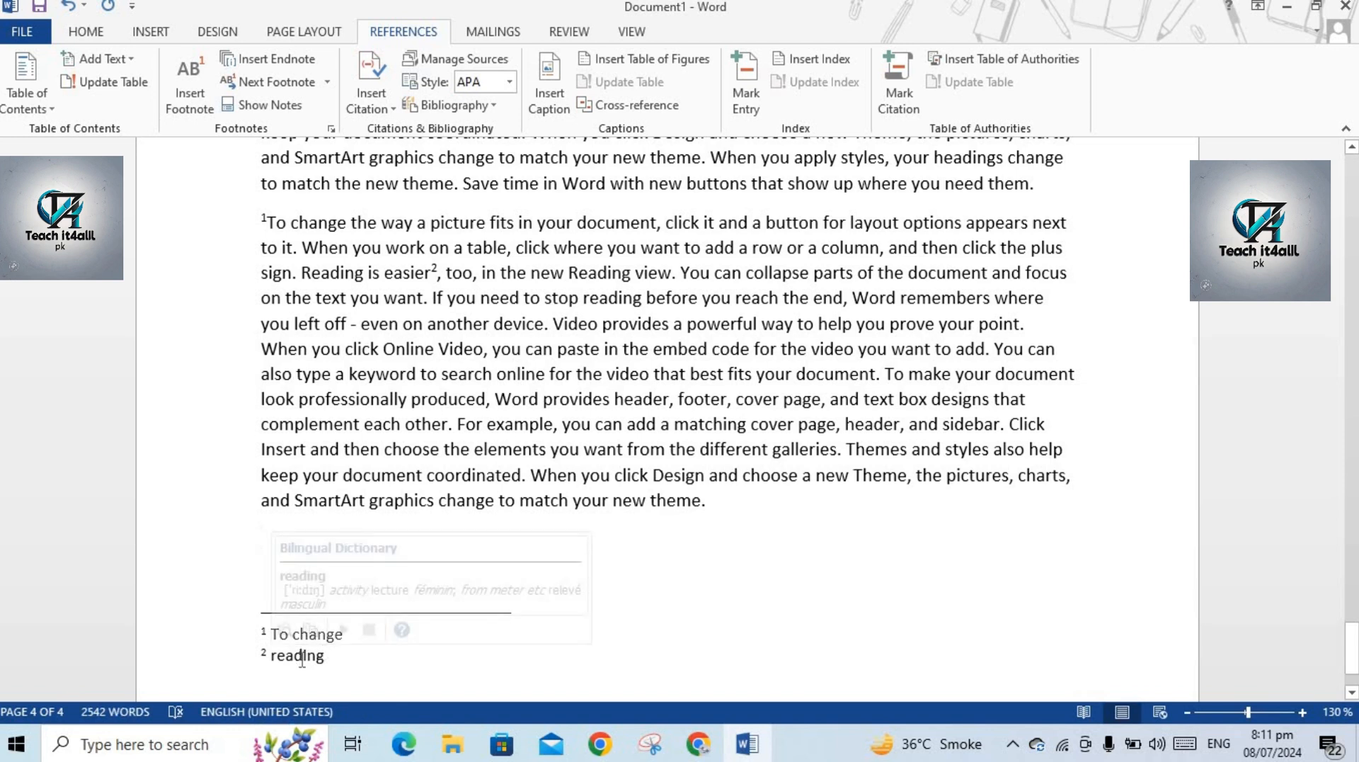
click(341, 641)
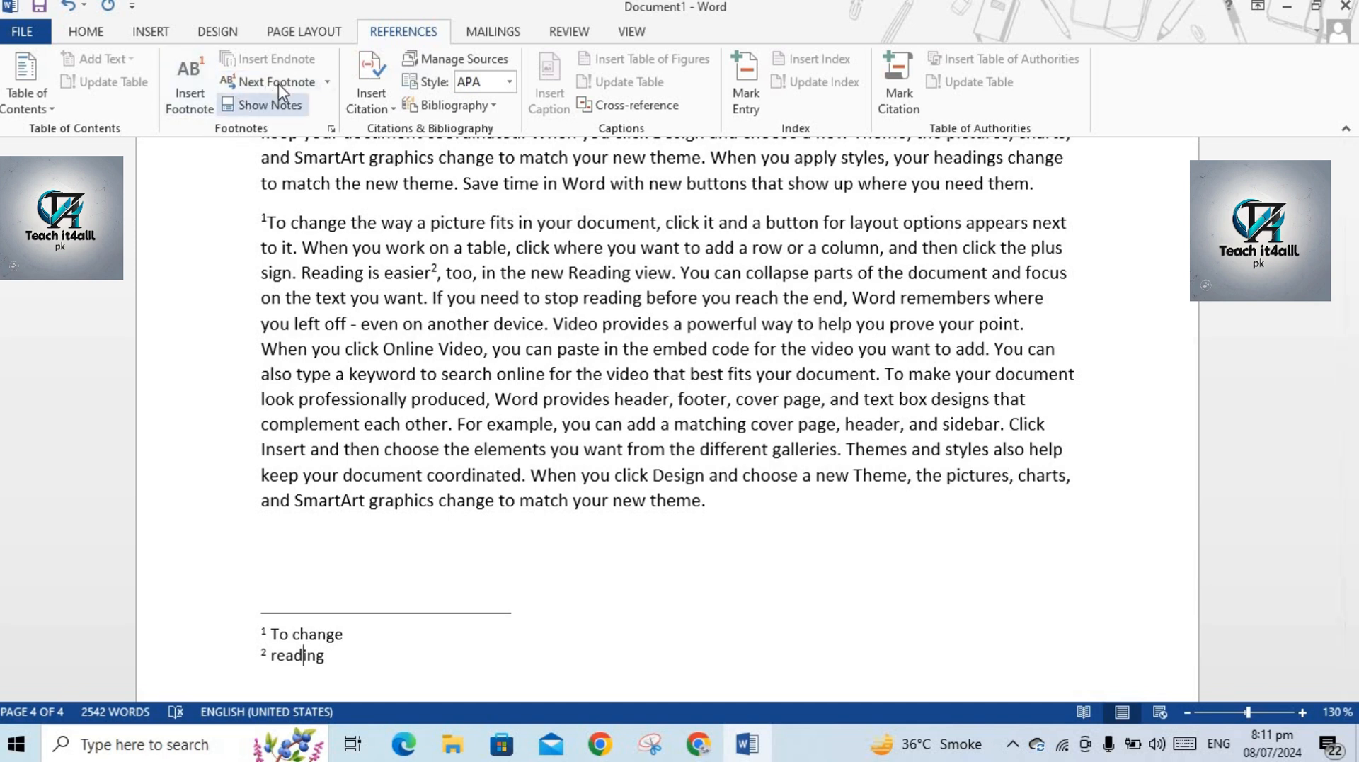
Go to the next endnote from the footnote text and insert an endnote after "Reading is easier" in the last paragraph.
click(328, 84)
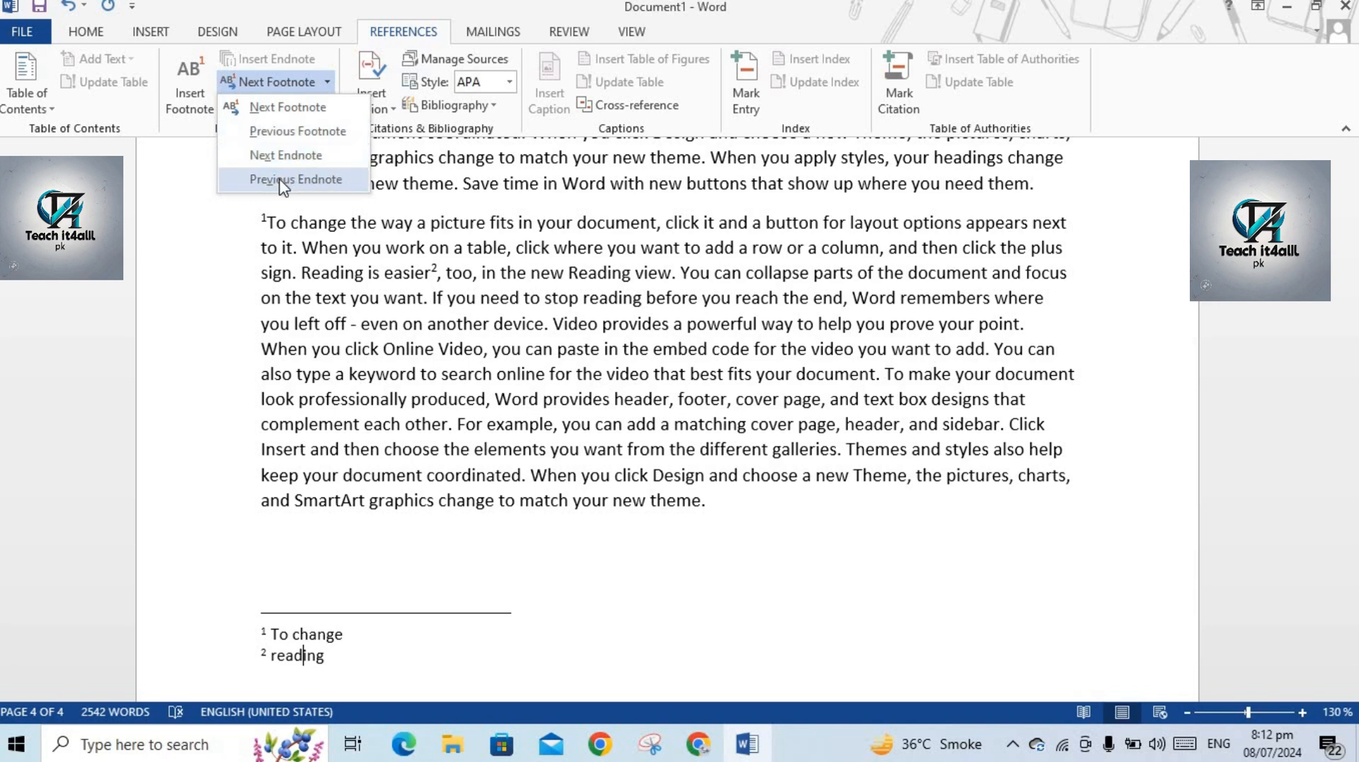
click(290, 162)
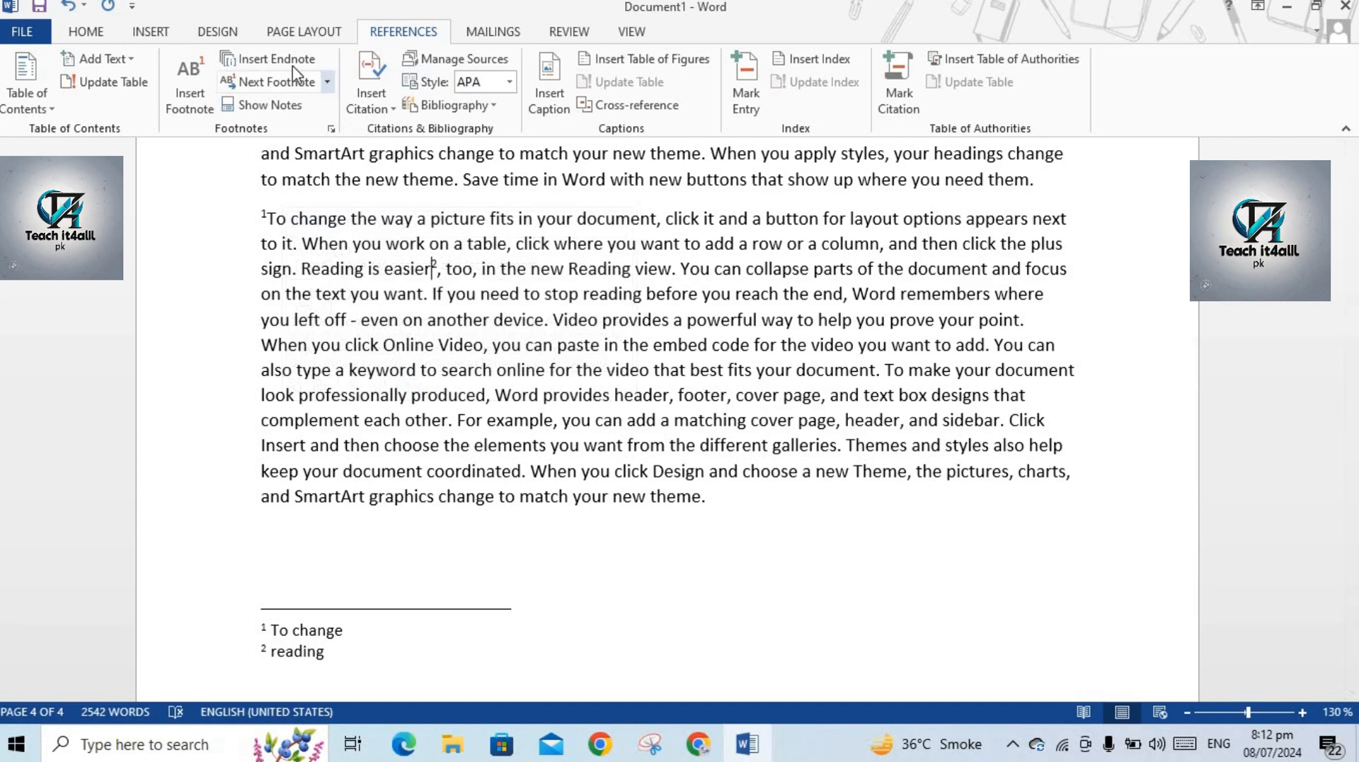
click(273, 59)
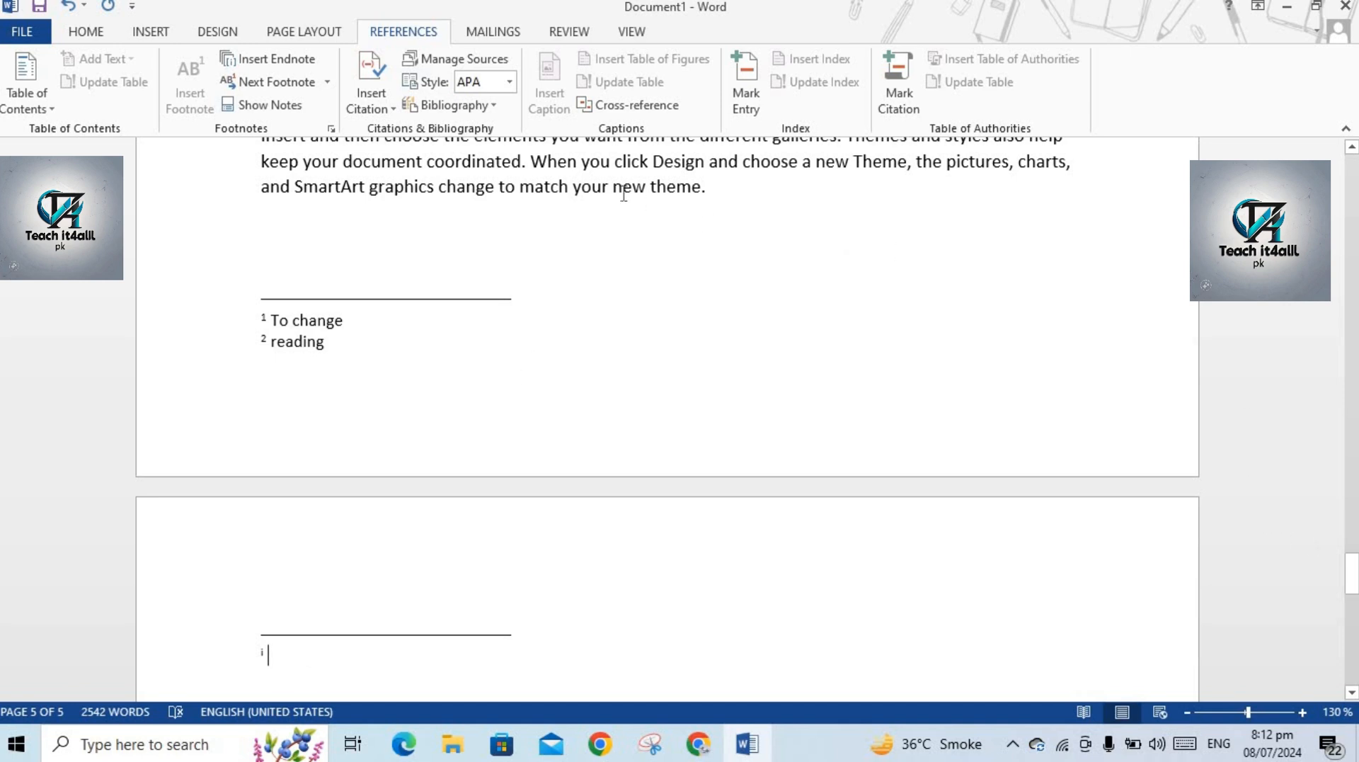
Insert a second endnote after "match your new theme" at the end of the last paragraph.
drag(613, 184, 701, 185)
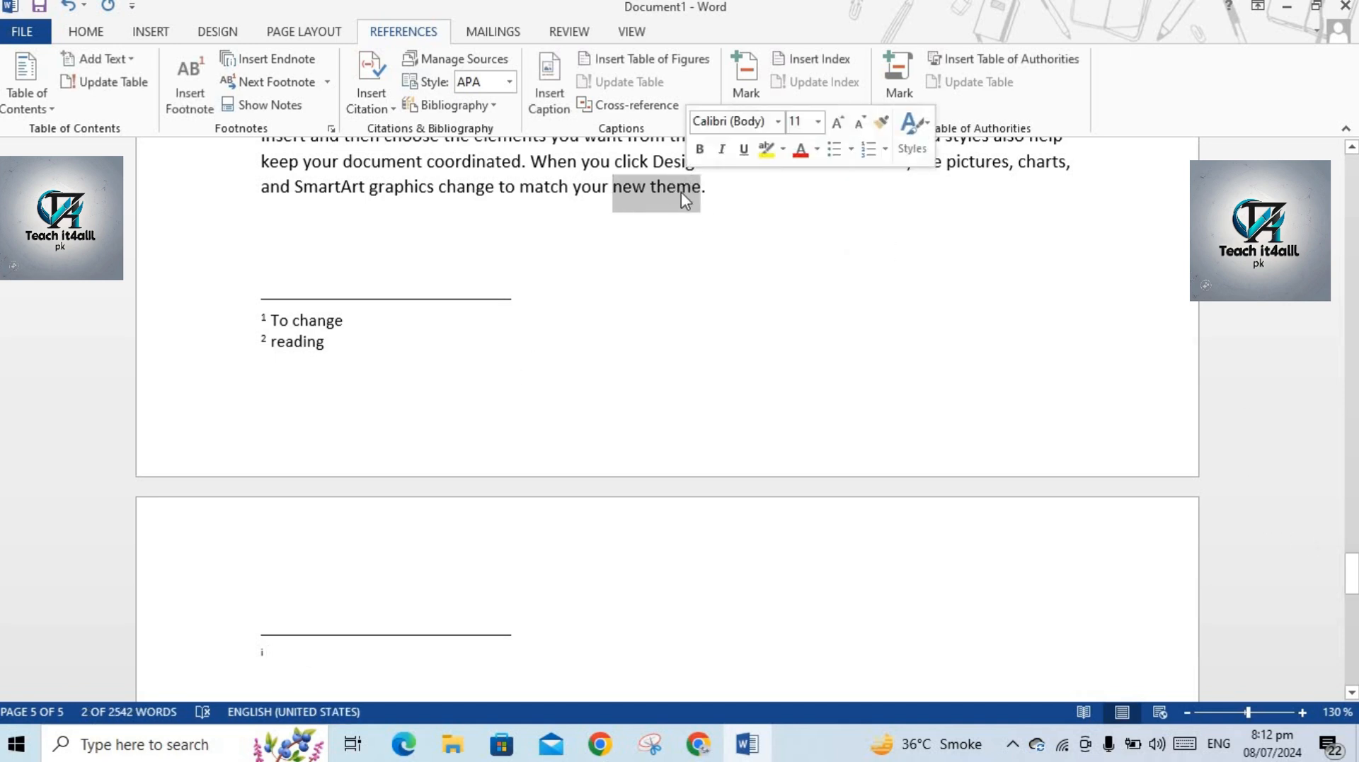
click(651, 187)
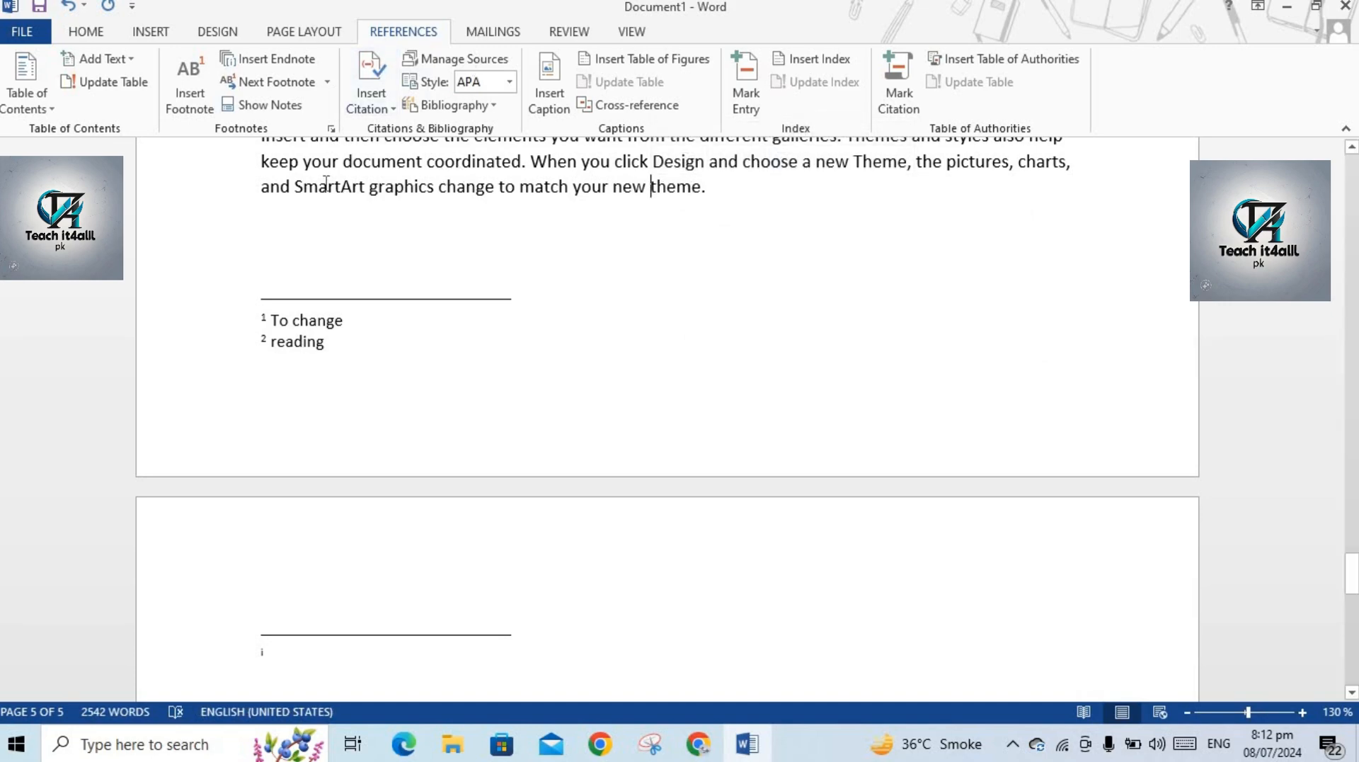
drag(519, 185, 701, 186)
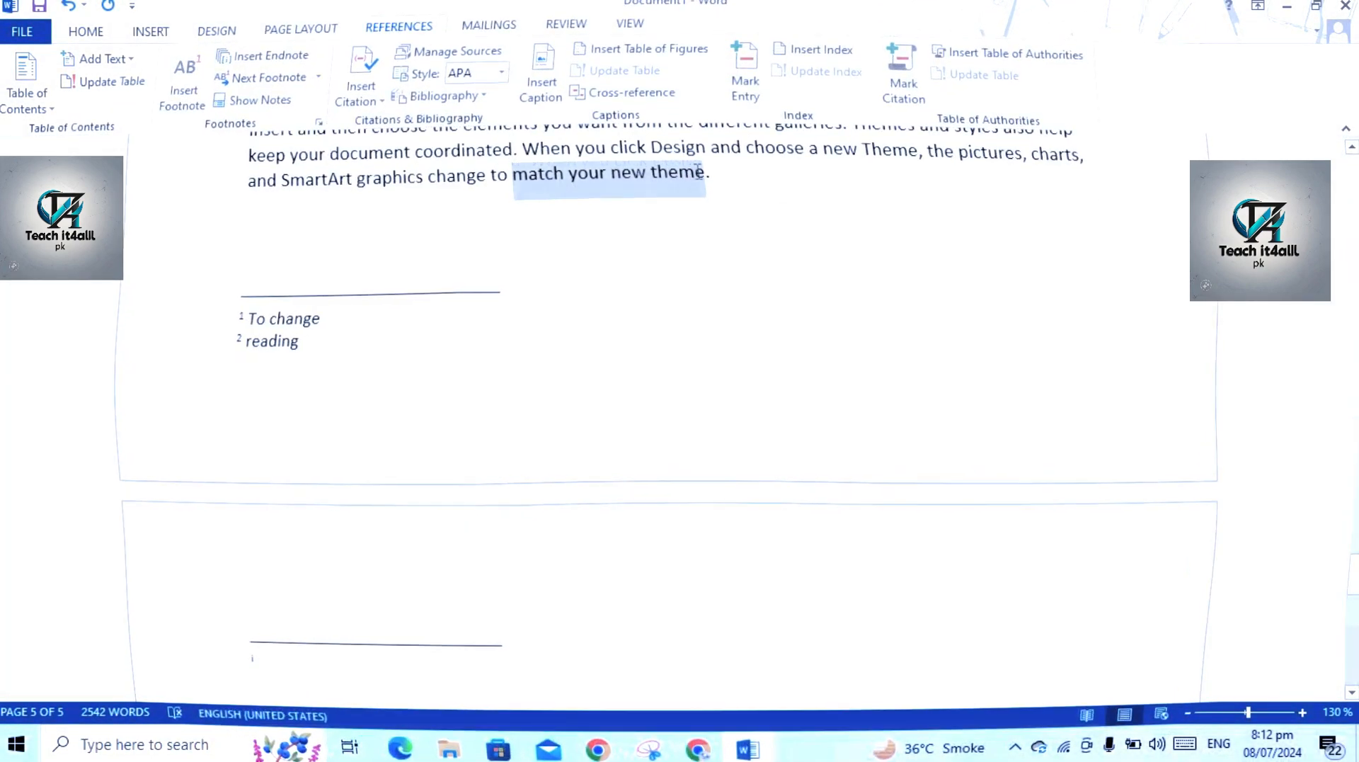
click(244, 61)
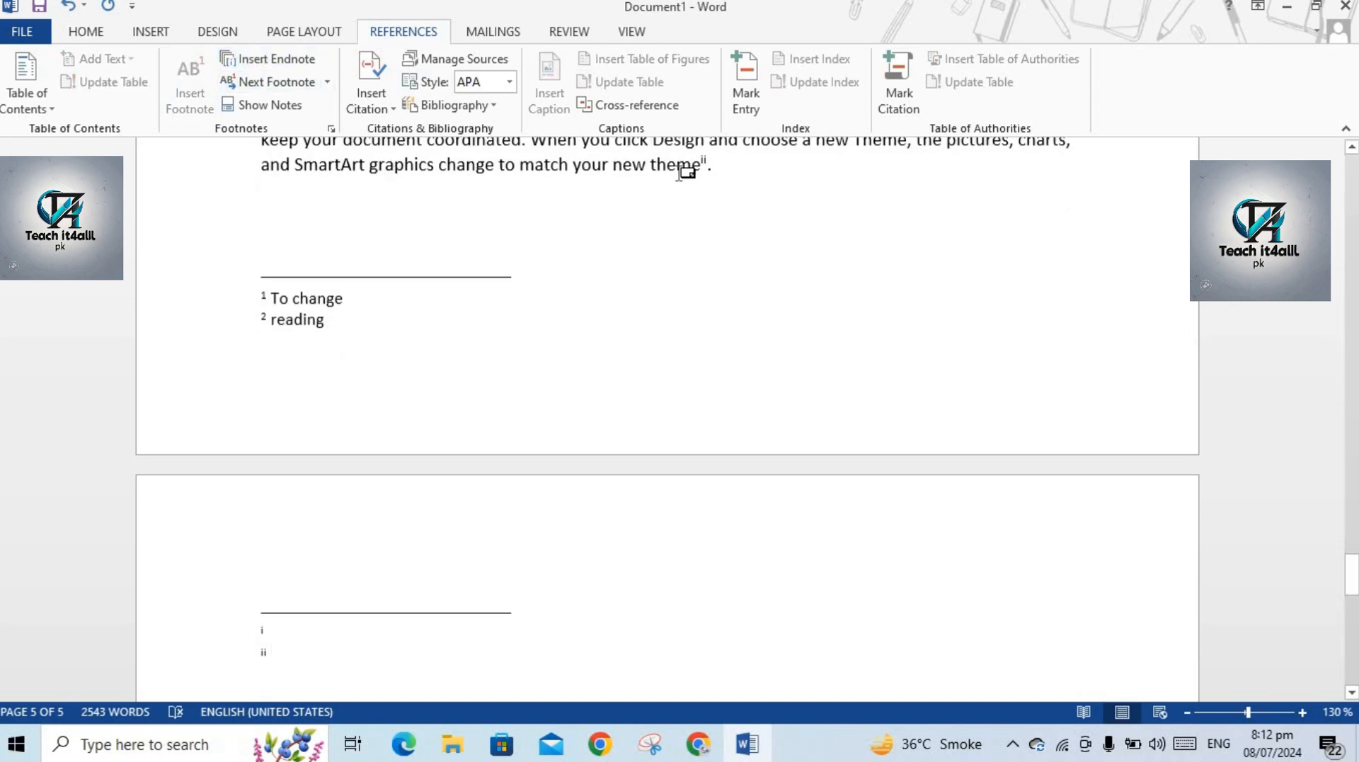
double_click(681, 170)
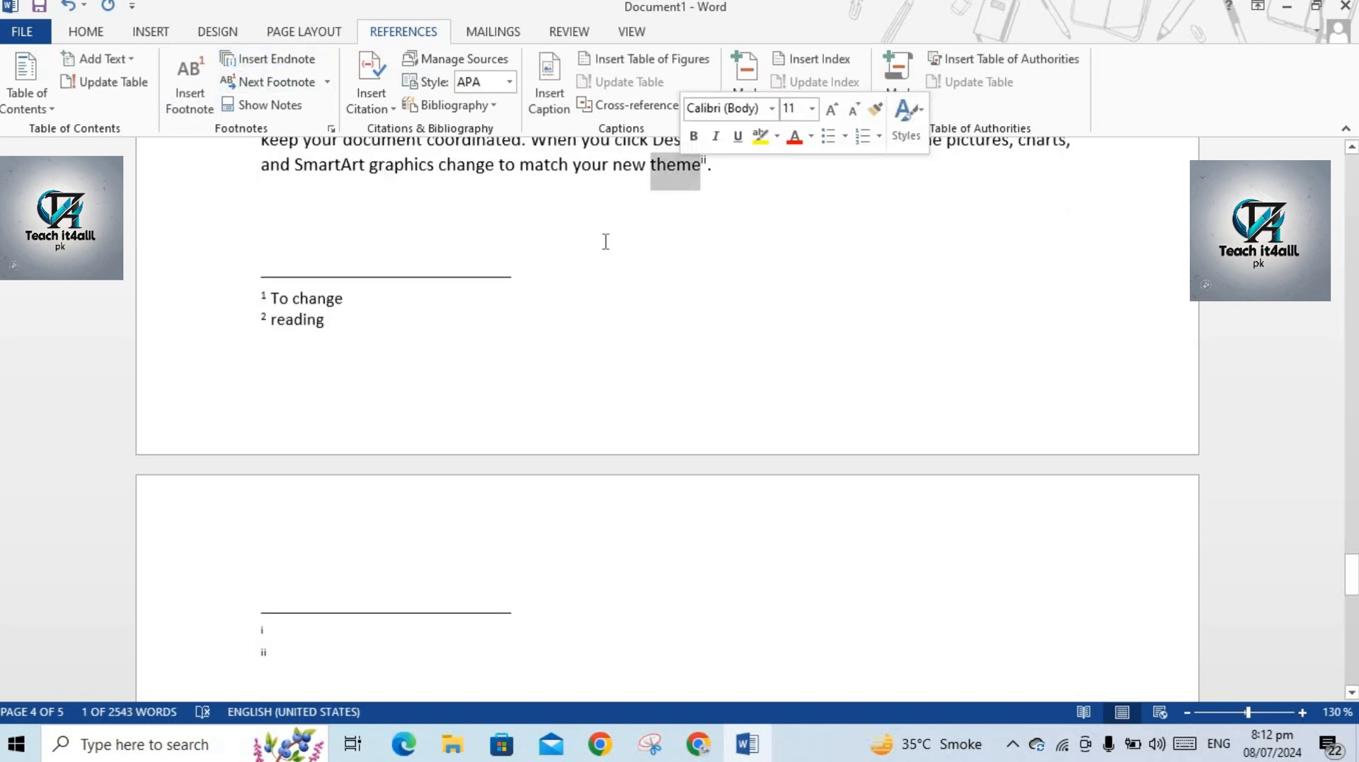
Enter "abg" as the text of endnote i and "tthem" as the text of endnote ii.
click(321, 622)
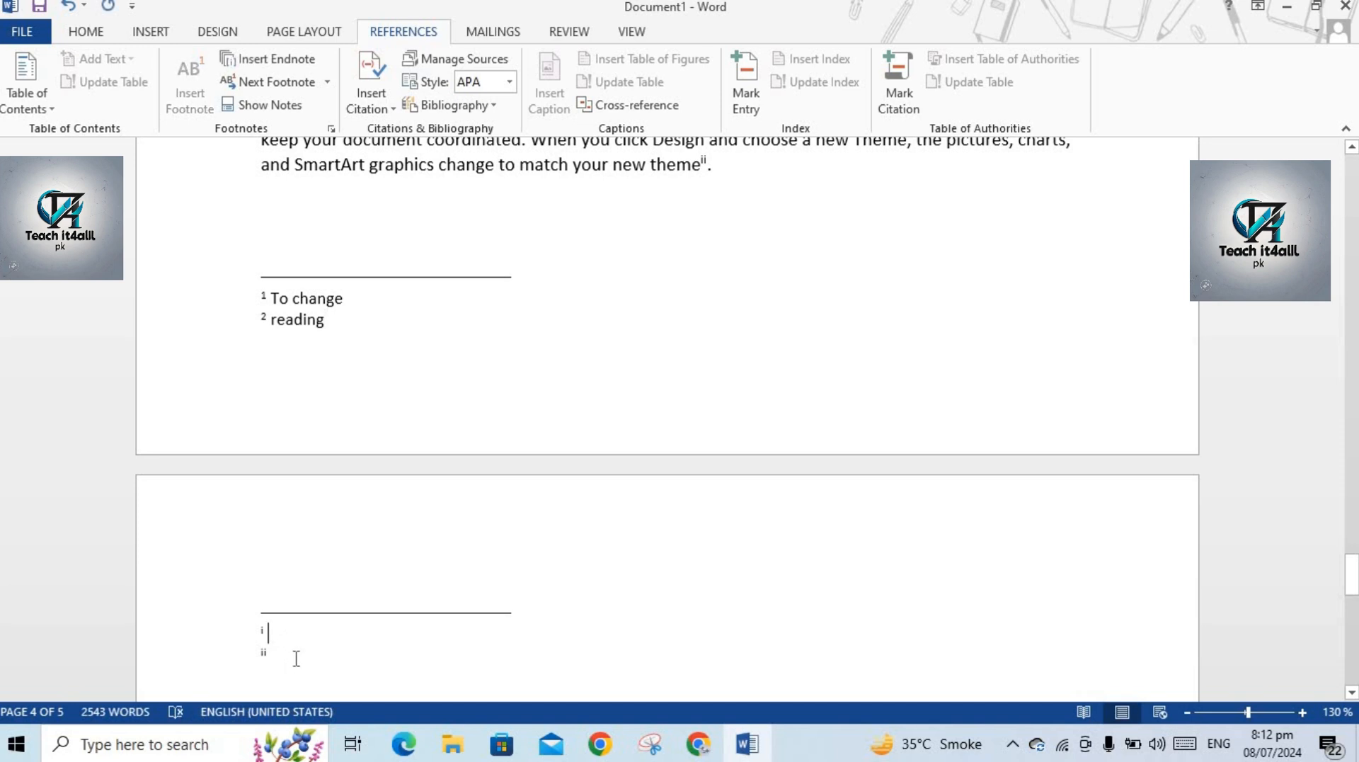
text(abg)
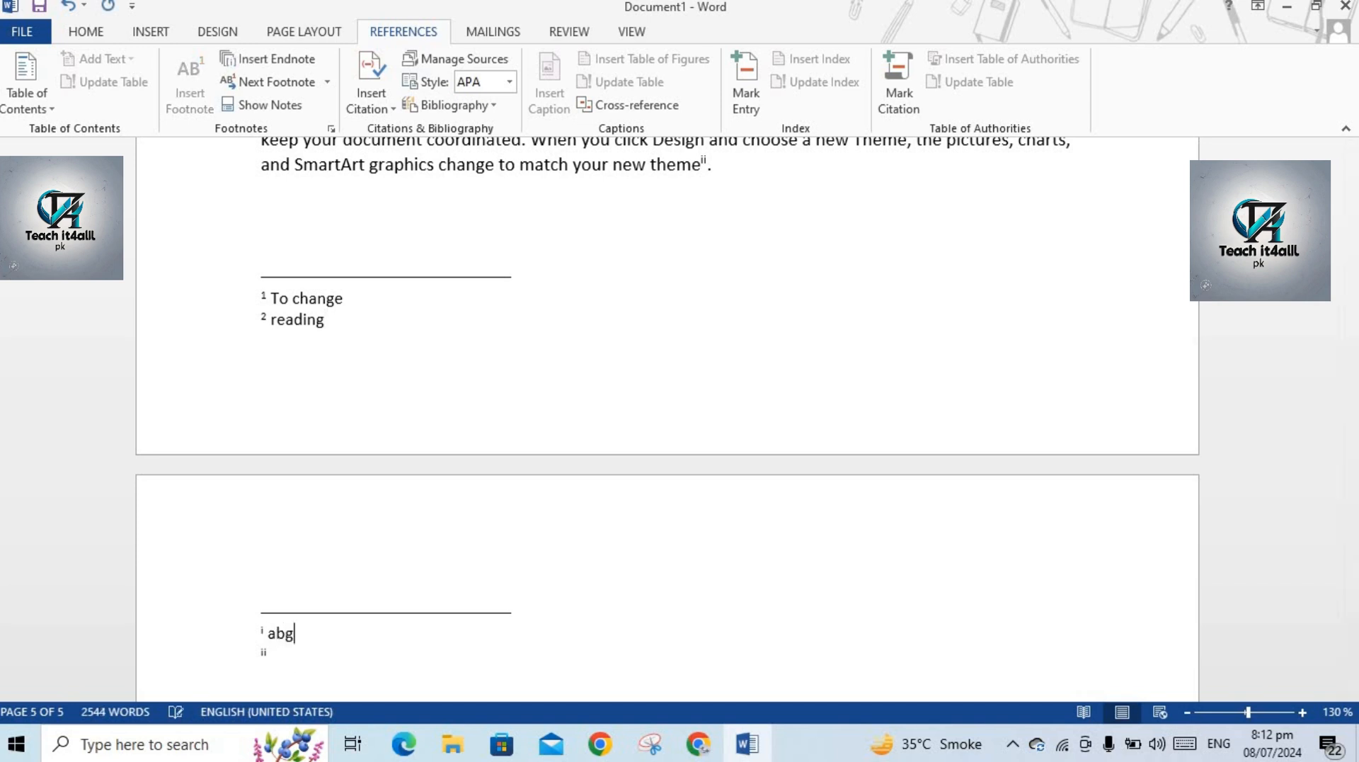
click(285, 666)
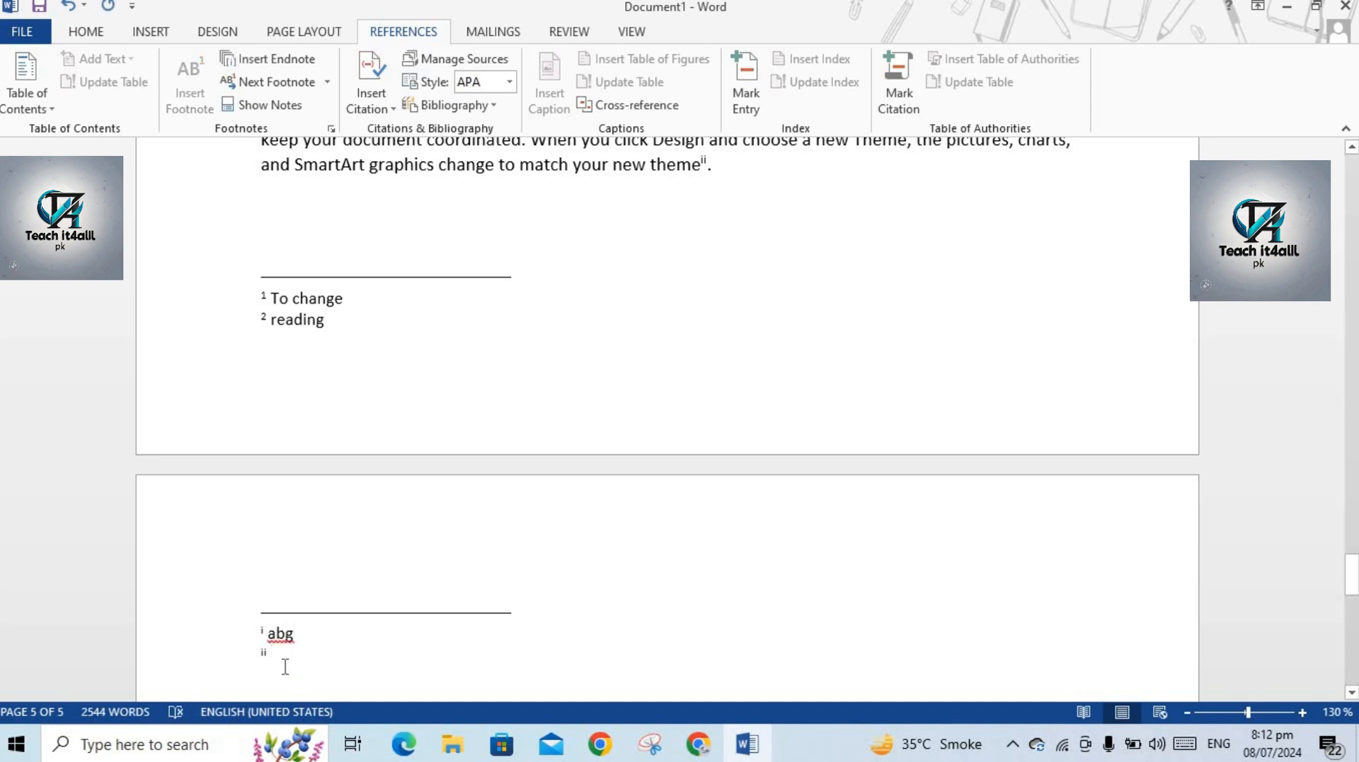
text(t)
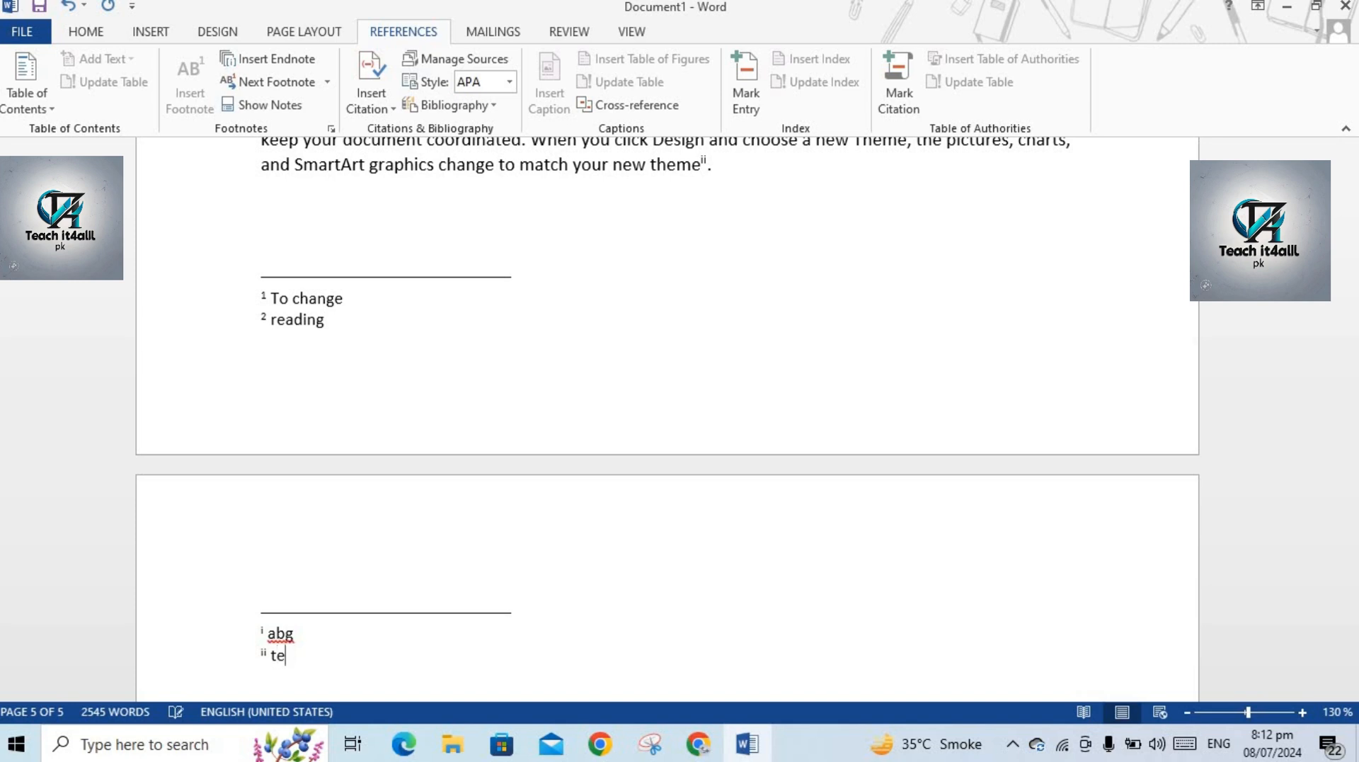
text(them)
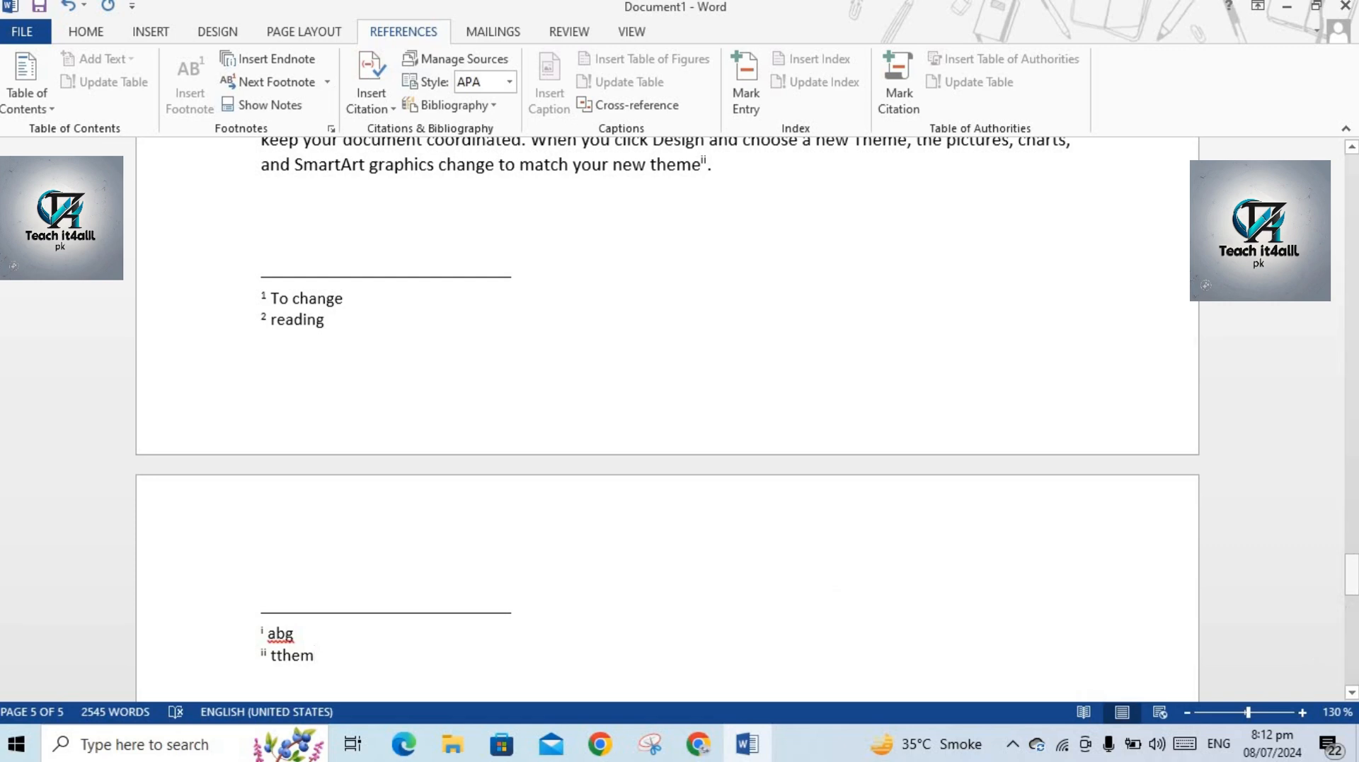
Use Show Notes to jump from the endnote text to its reference mark in the document.
drag(1350, 582, 1342, 436)
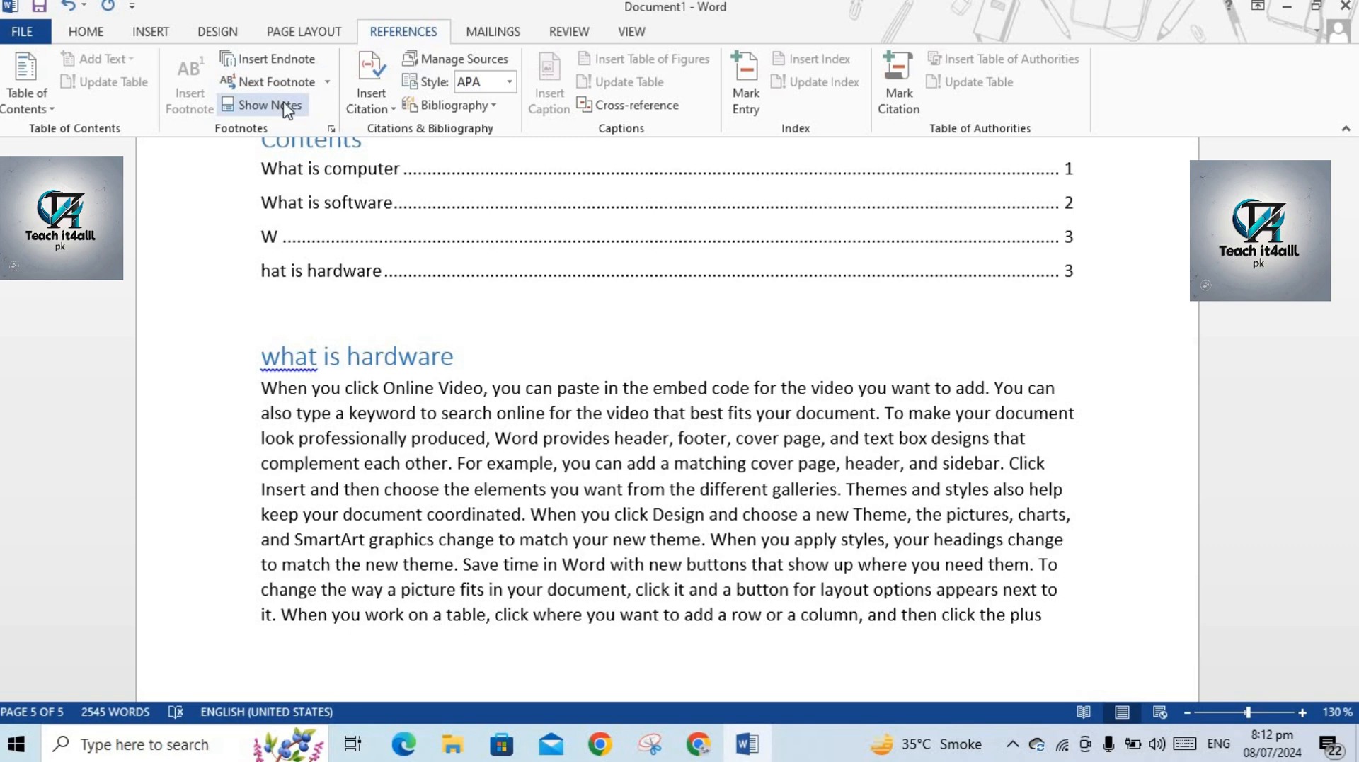
click(270, 106)
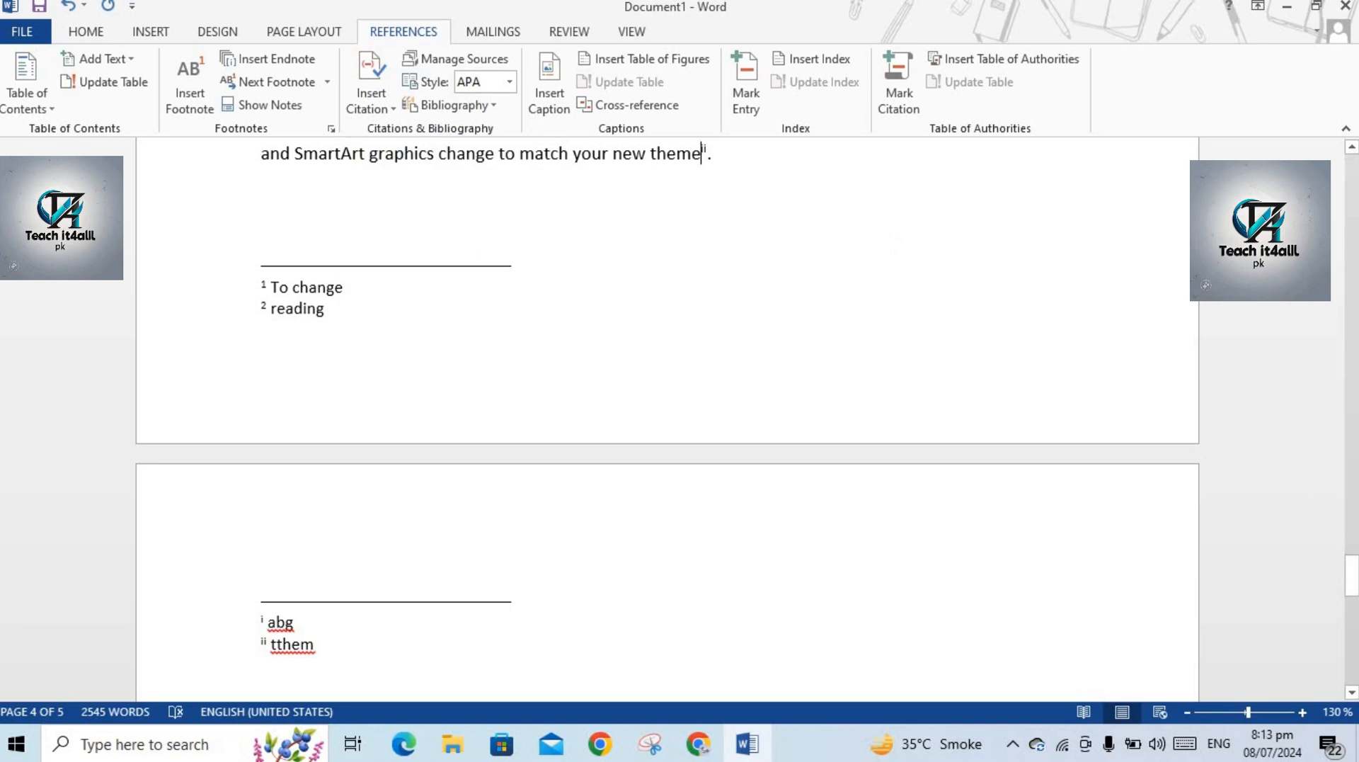
Add a new citation source of type Web site at the end of the first paragraph under "What is computer".
drag(1353, 578, 1353, 169)
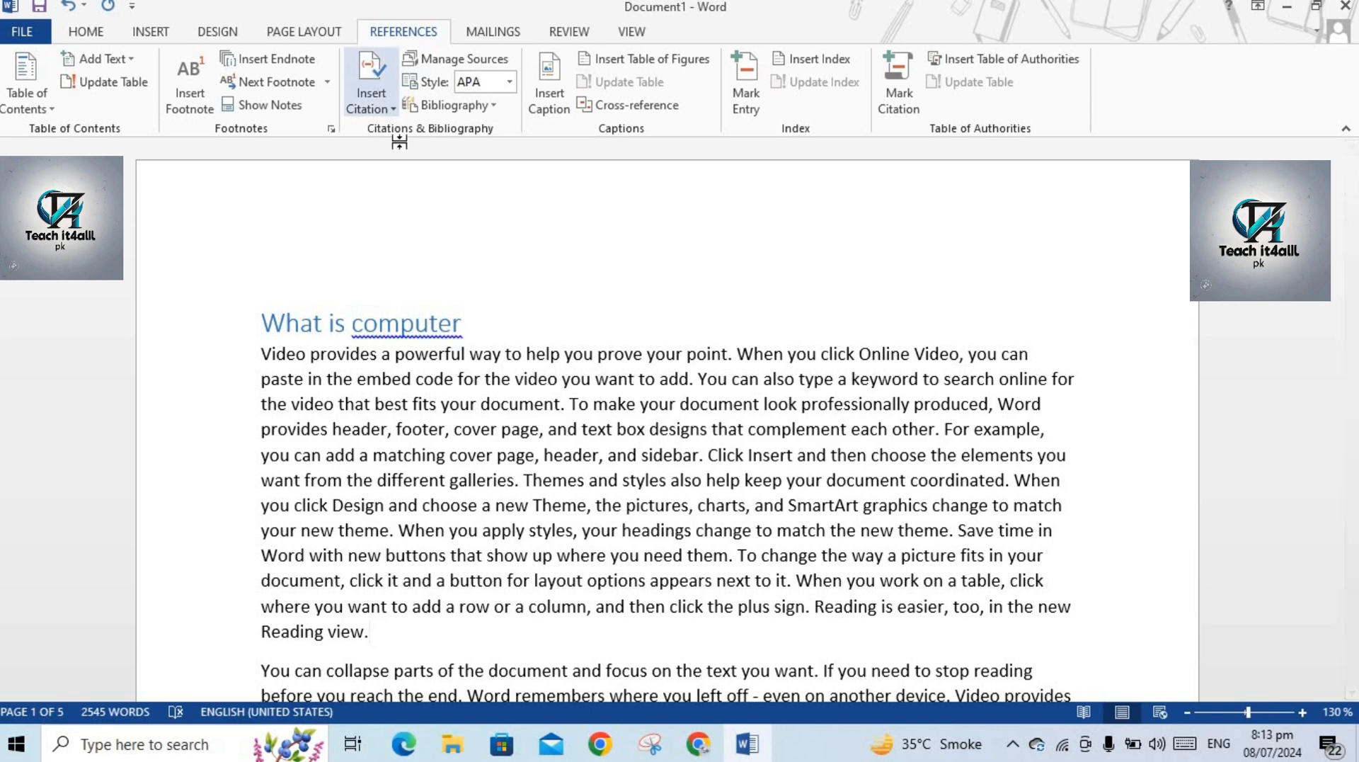
click(394, 109)
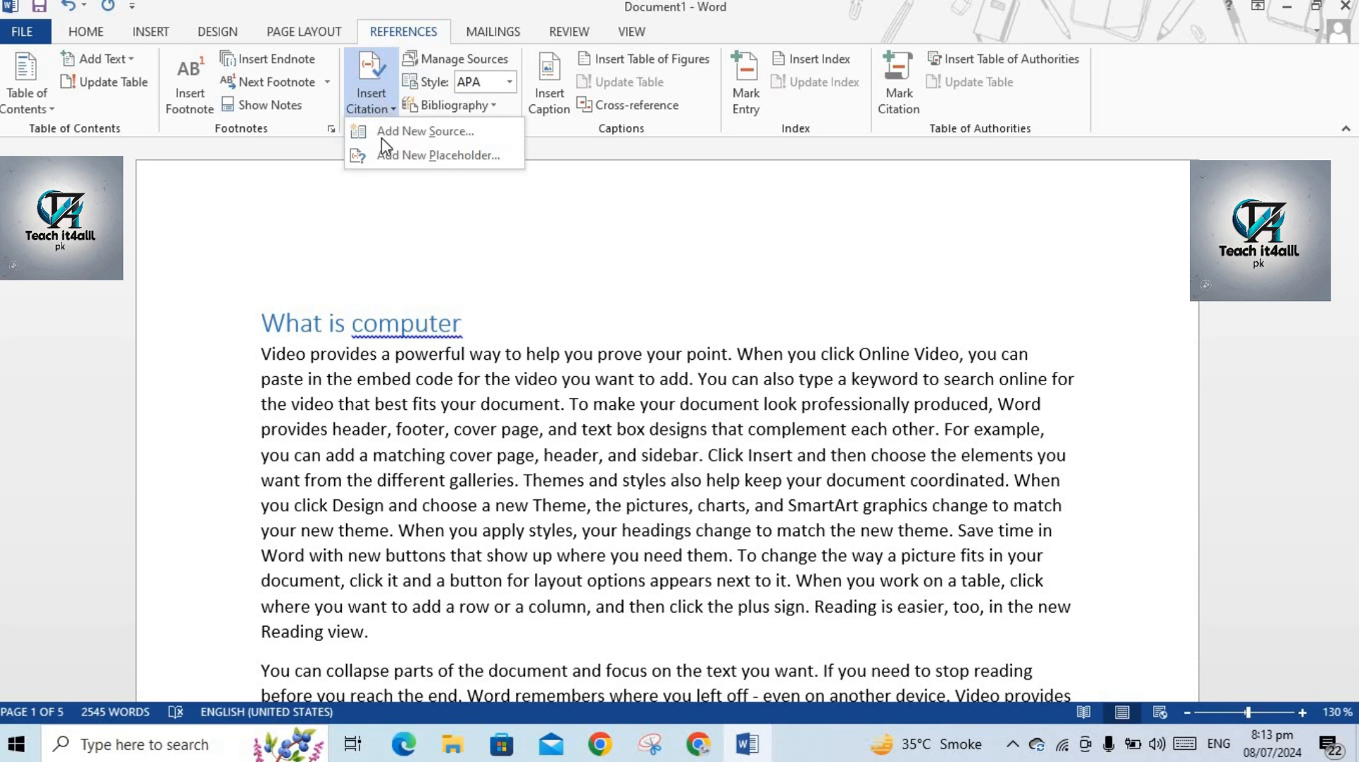
click(412, 135)
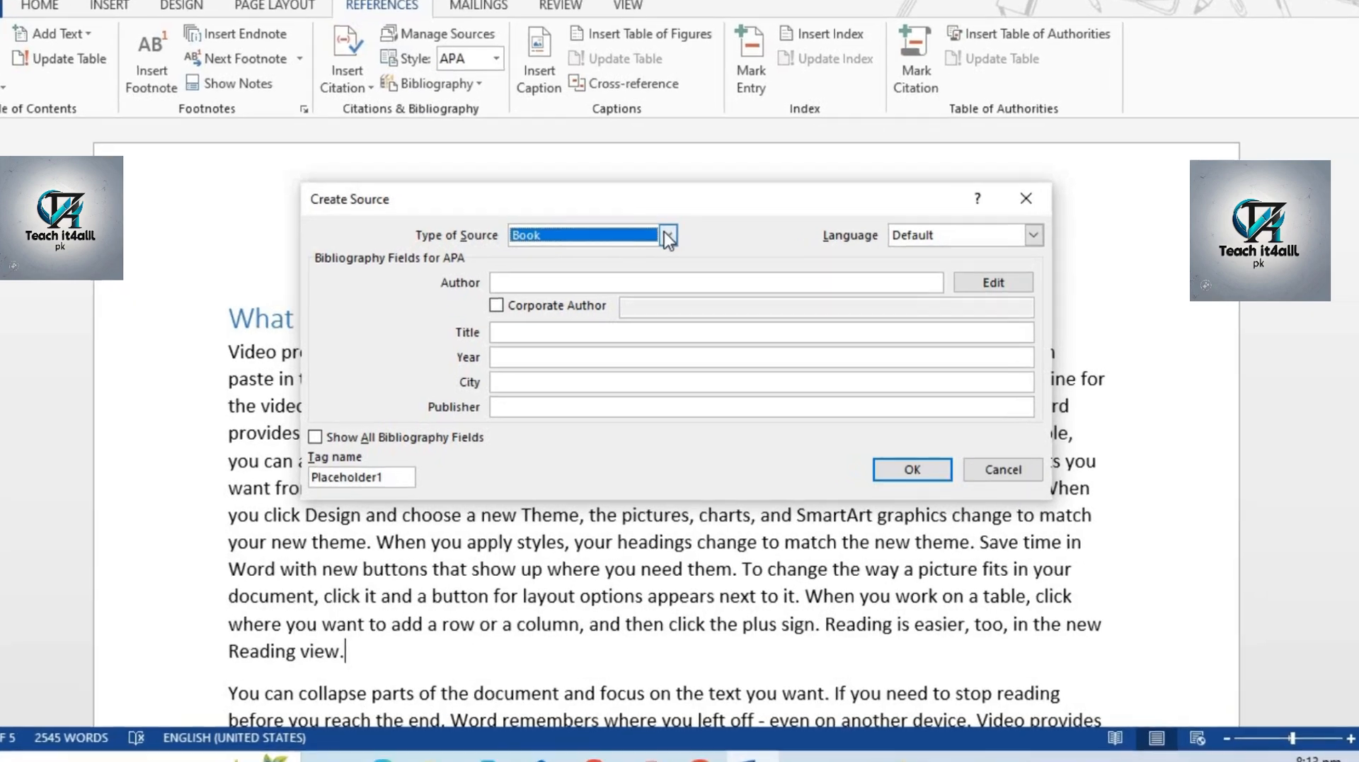
click(668, 246)
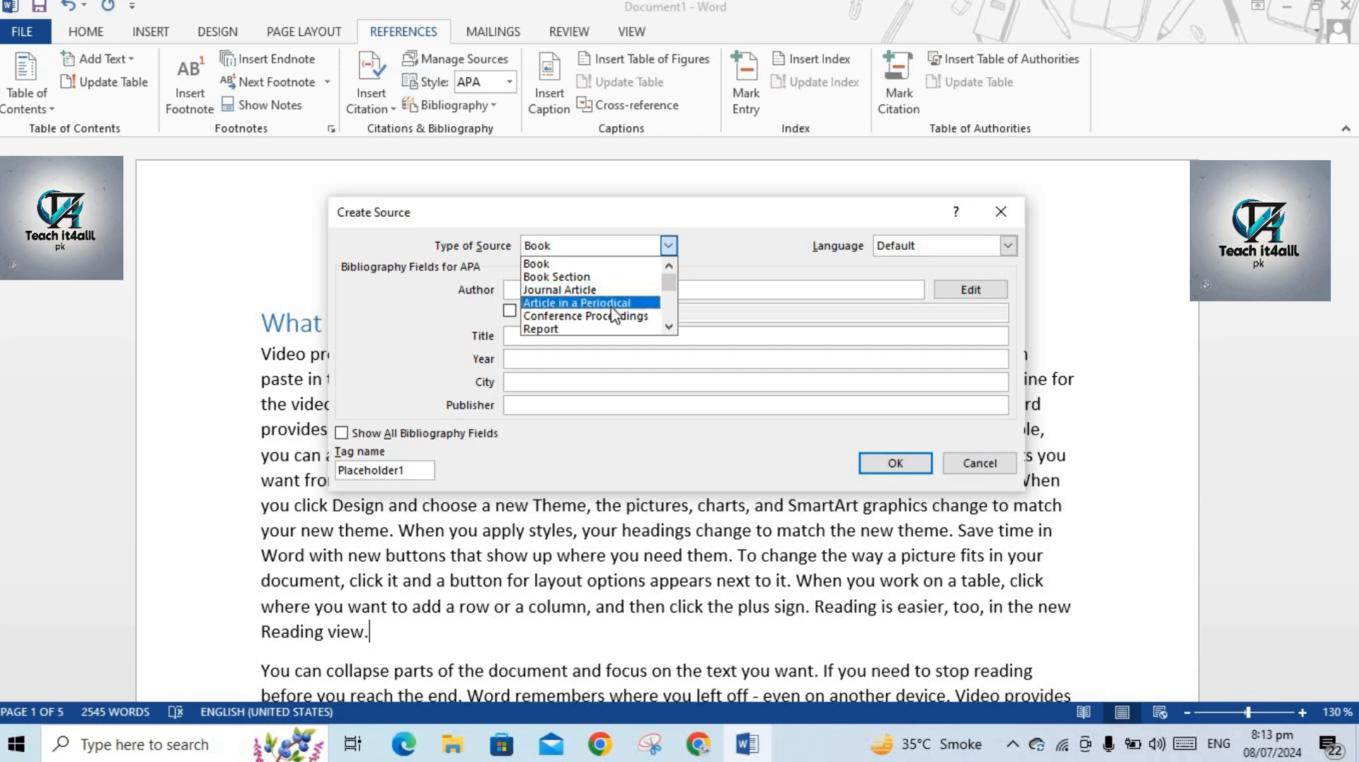
click(668, 326)
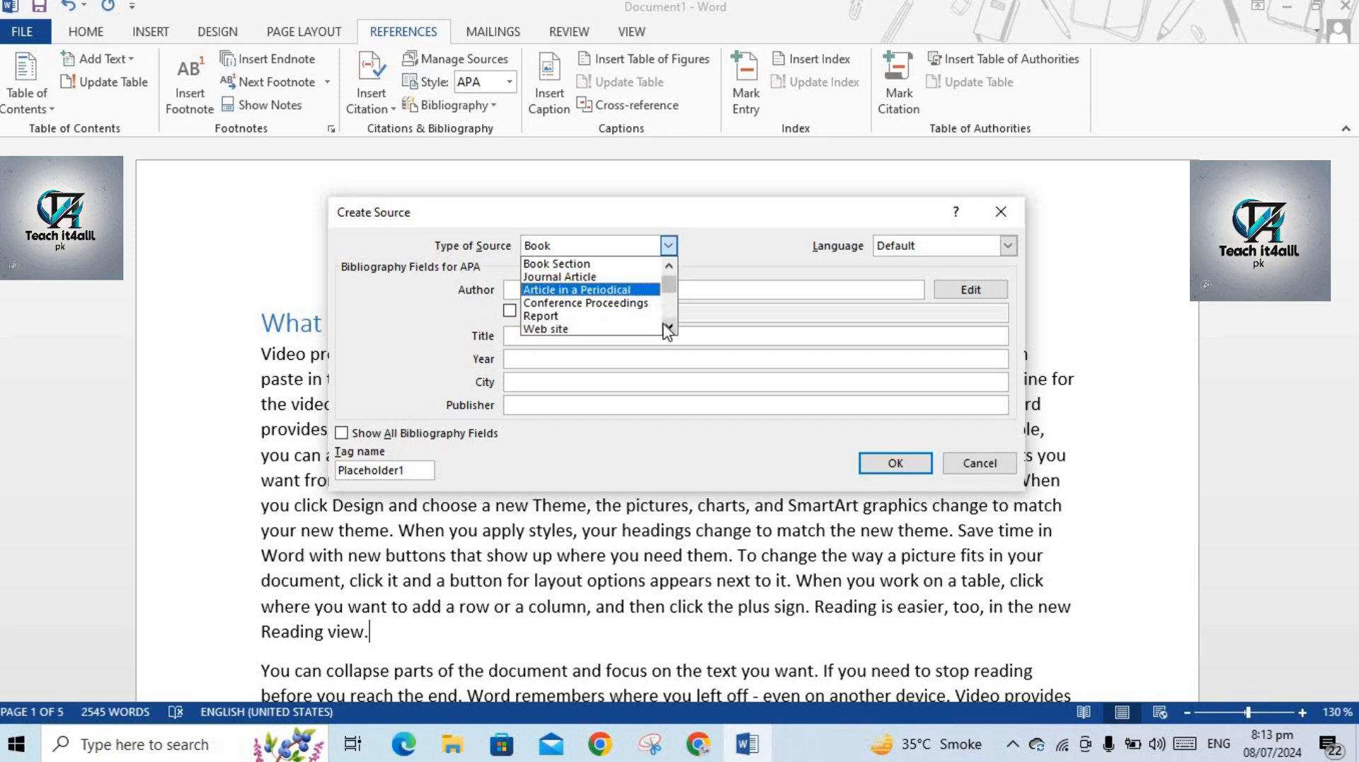
click(668, 326)
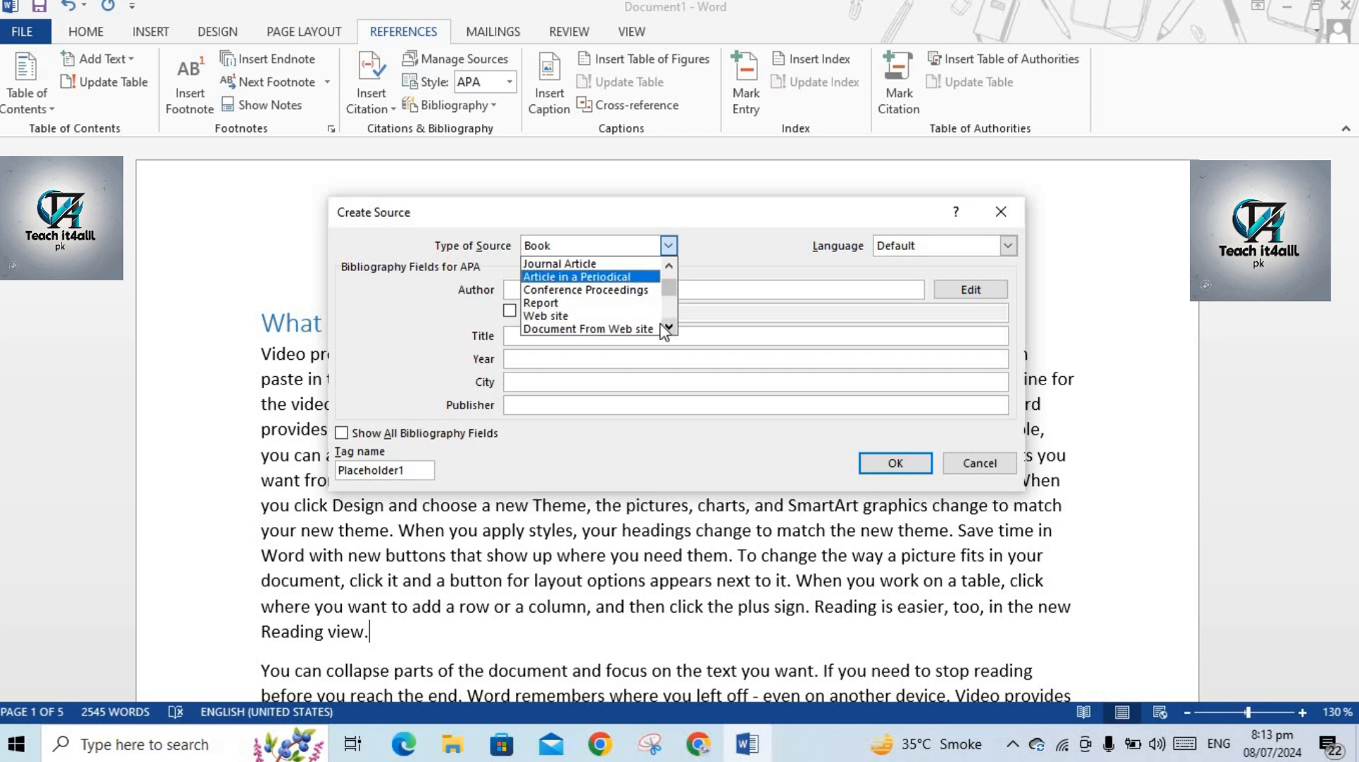
click(561, 315)
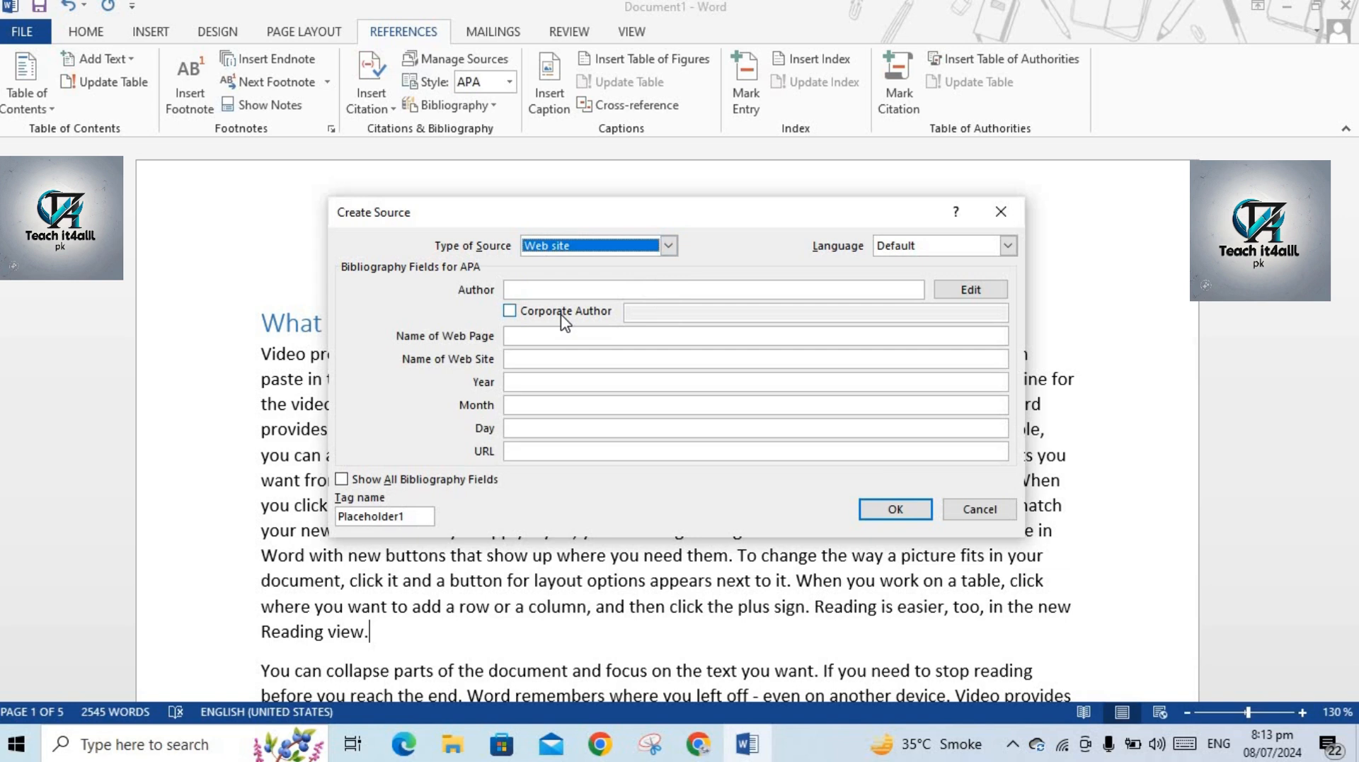
Fill in the source's author name and set the name of the web page to "compter courses ms words".
click(582, 290)
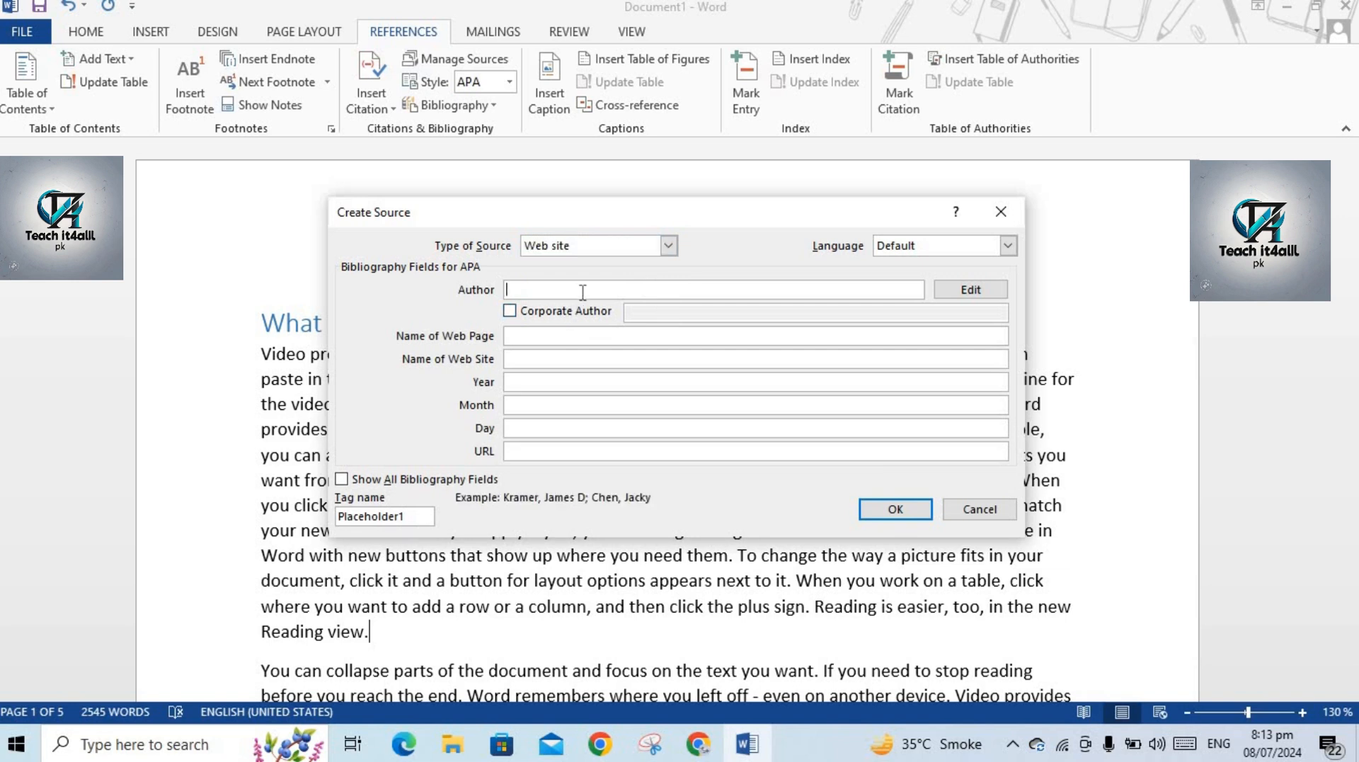
text(naila)
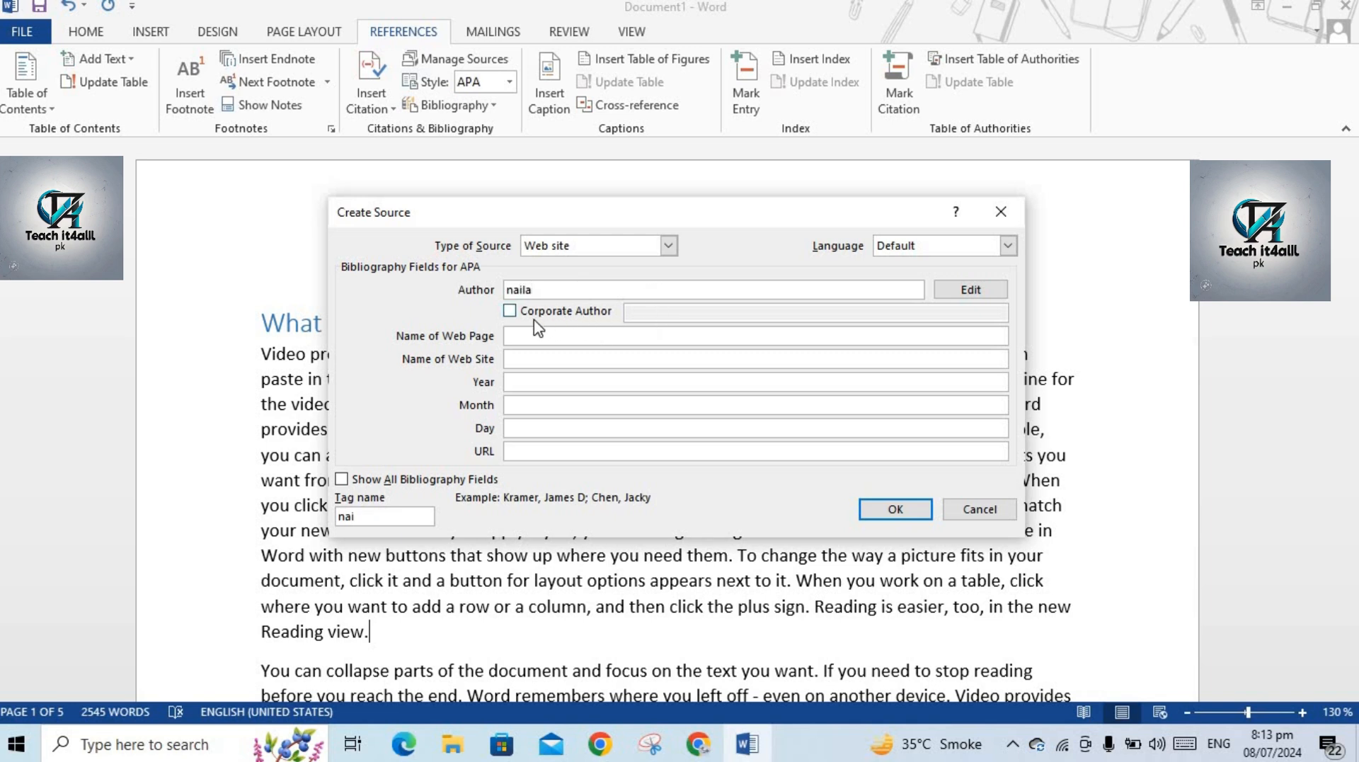
click(570, 337)
text(compter courses)
click(564, 358)
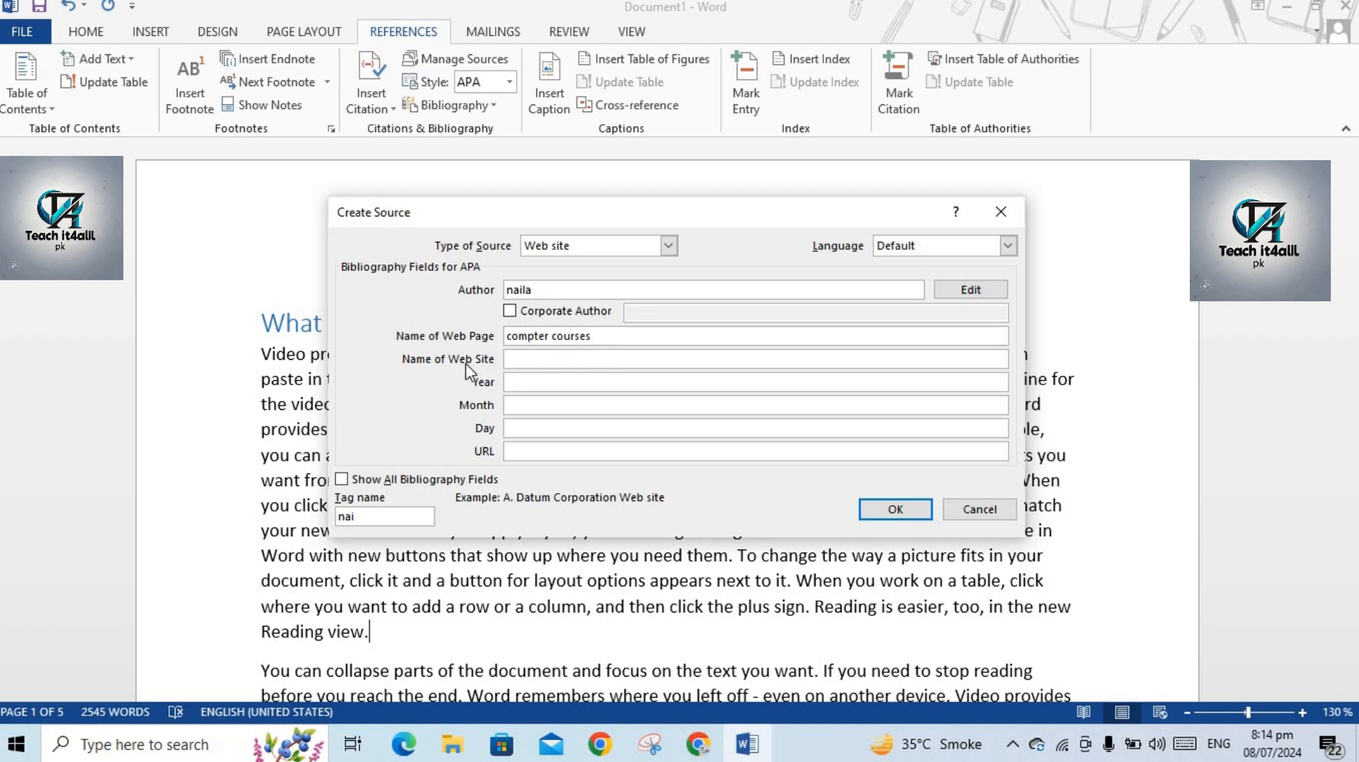
click(545, 361)
click(600, 339)
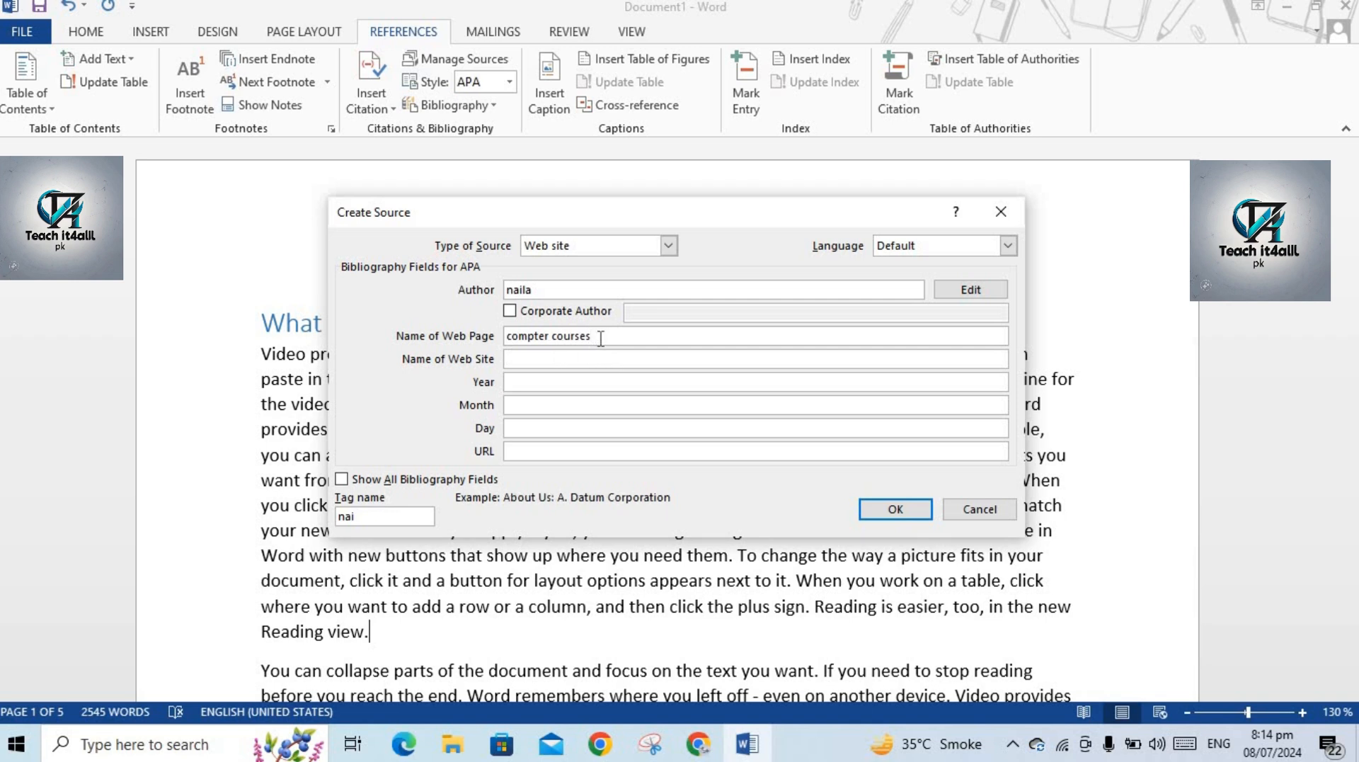
key(BackSpace)
text(s ms words)
Set the source's name of web site to "computer courses for free".
click(570, 358)
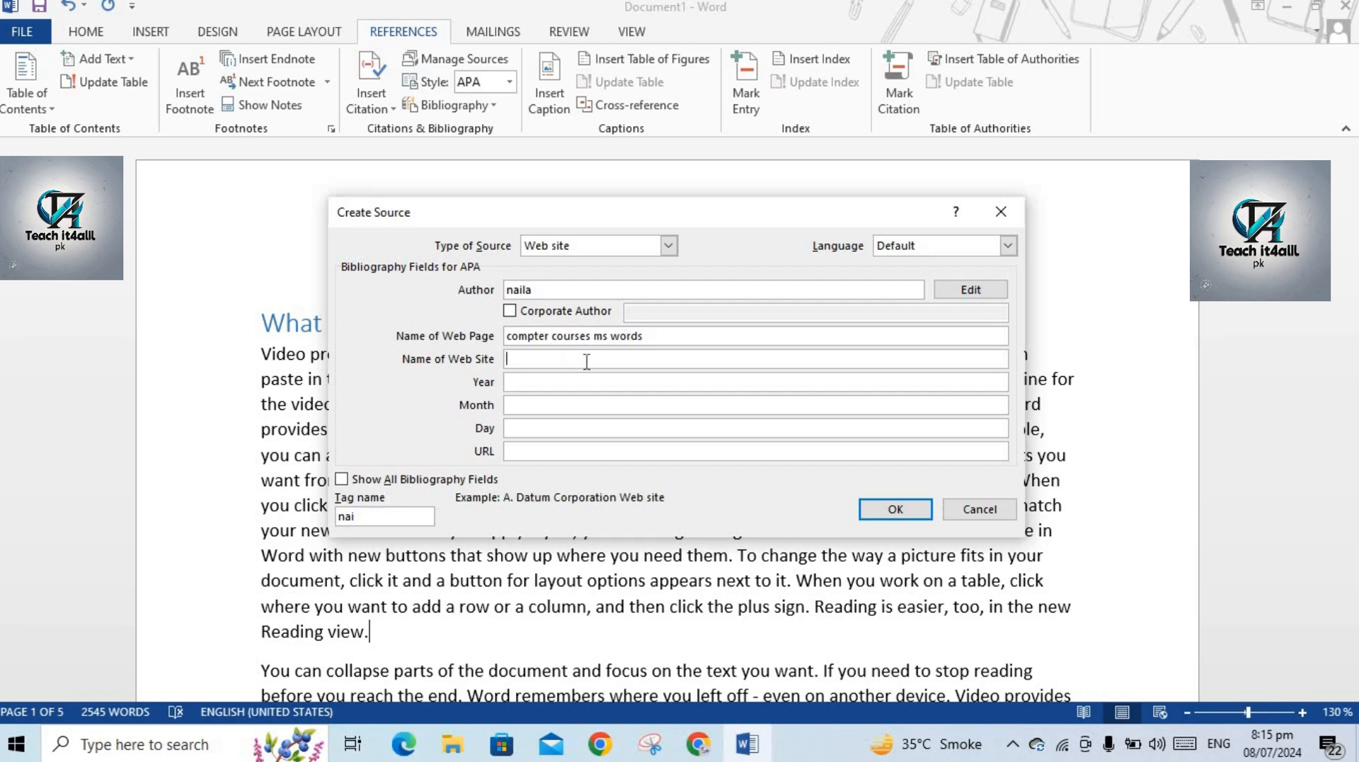
text(com)
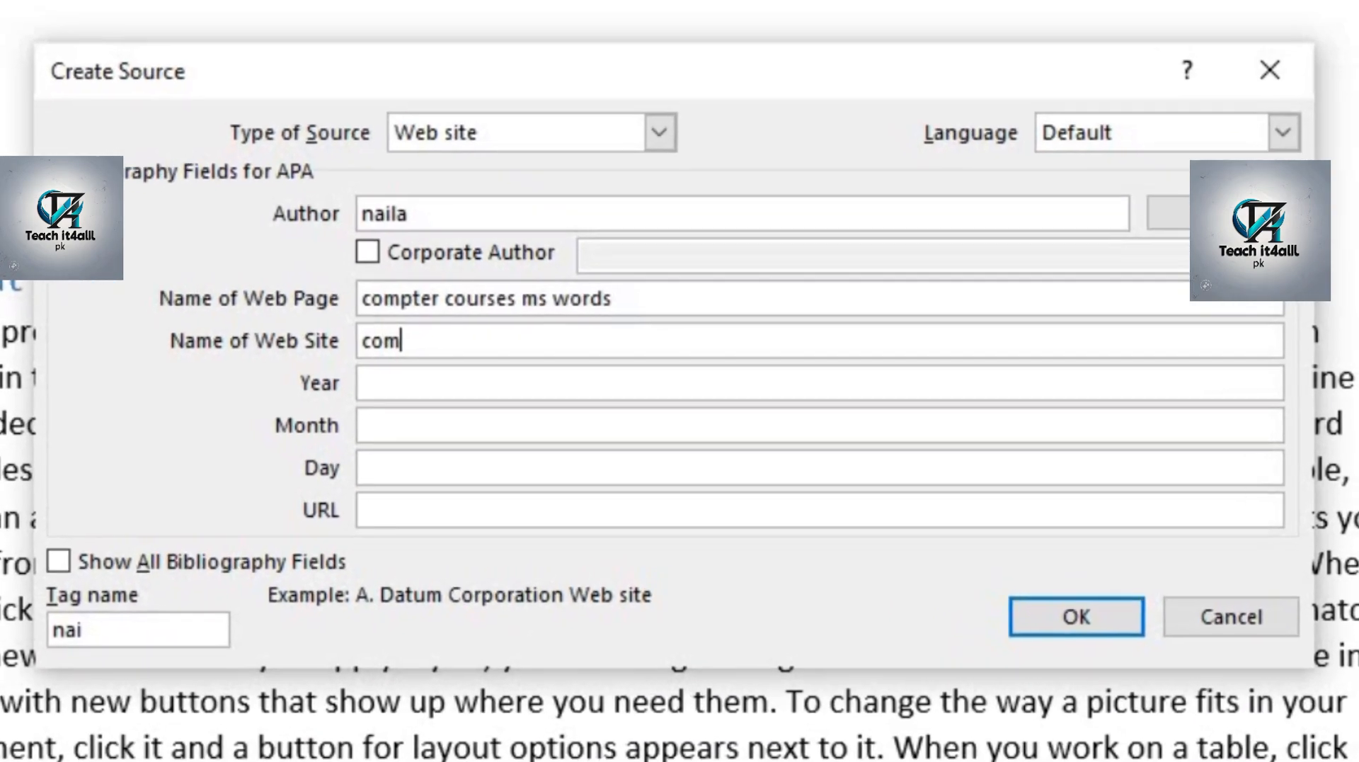
text(puter )
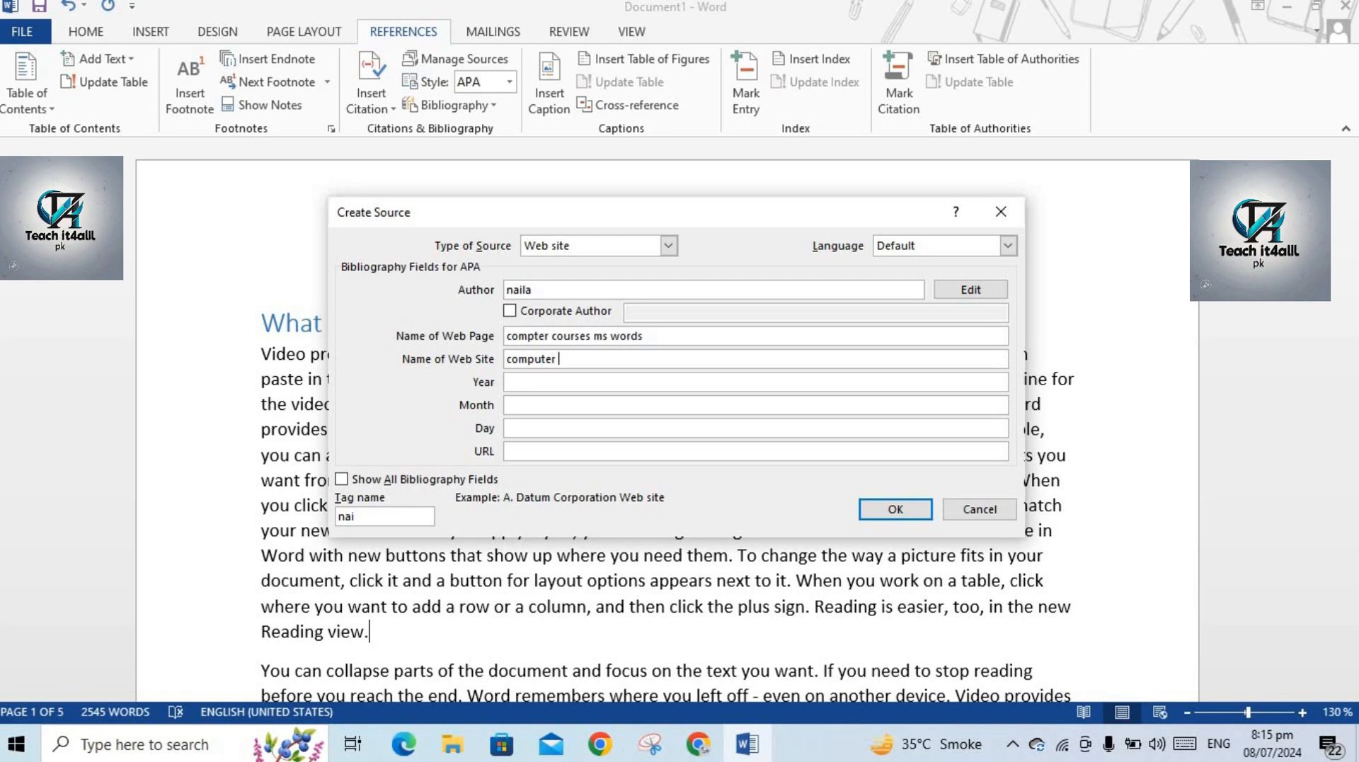
text(courses for free)
Set the source's year to 2021, month to "july" and day to "friday".
click(560, 381)
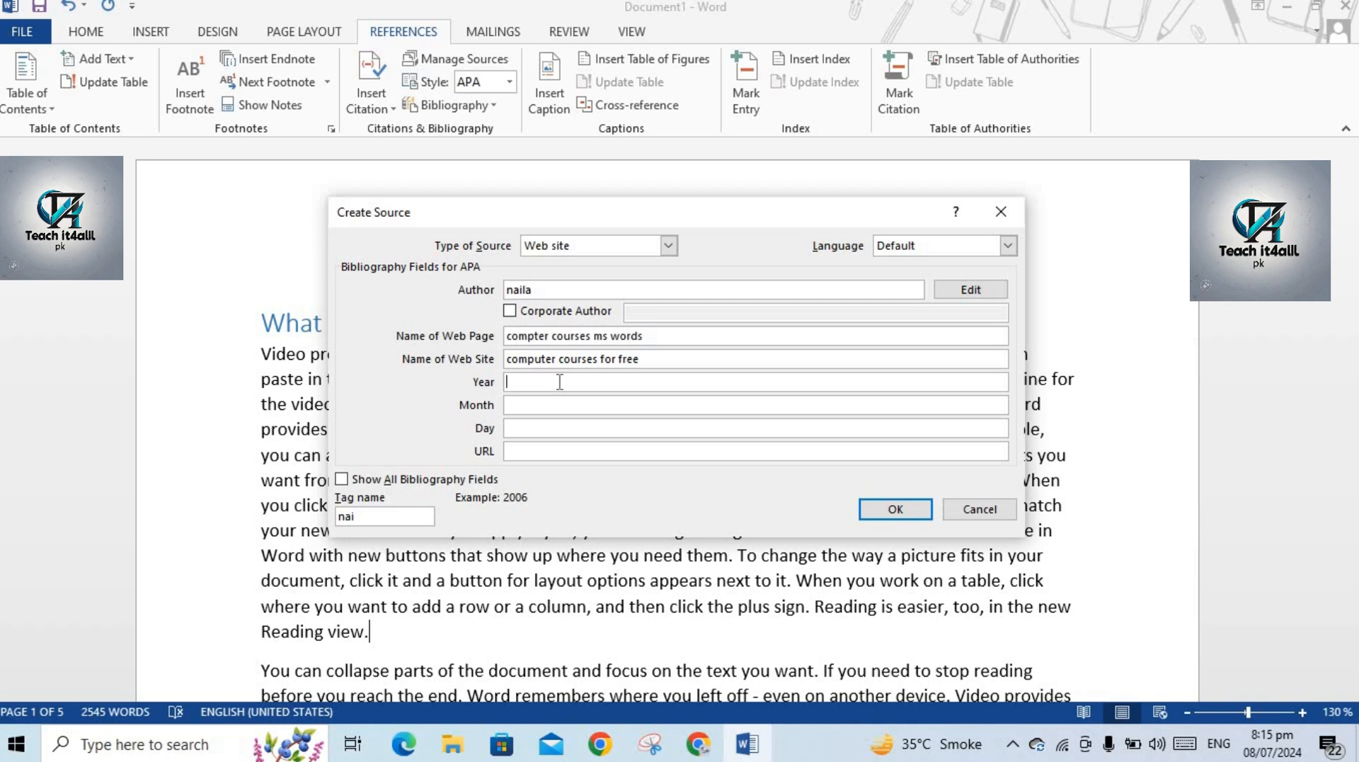
text(2021)
click(539, 405)
text(july)
click(522, 428)
text(fri)
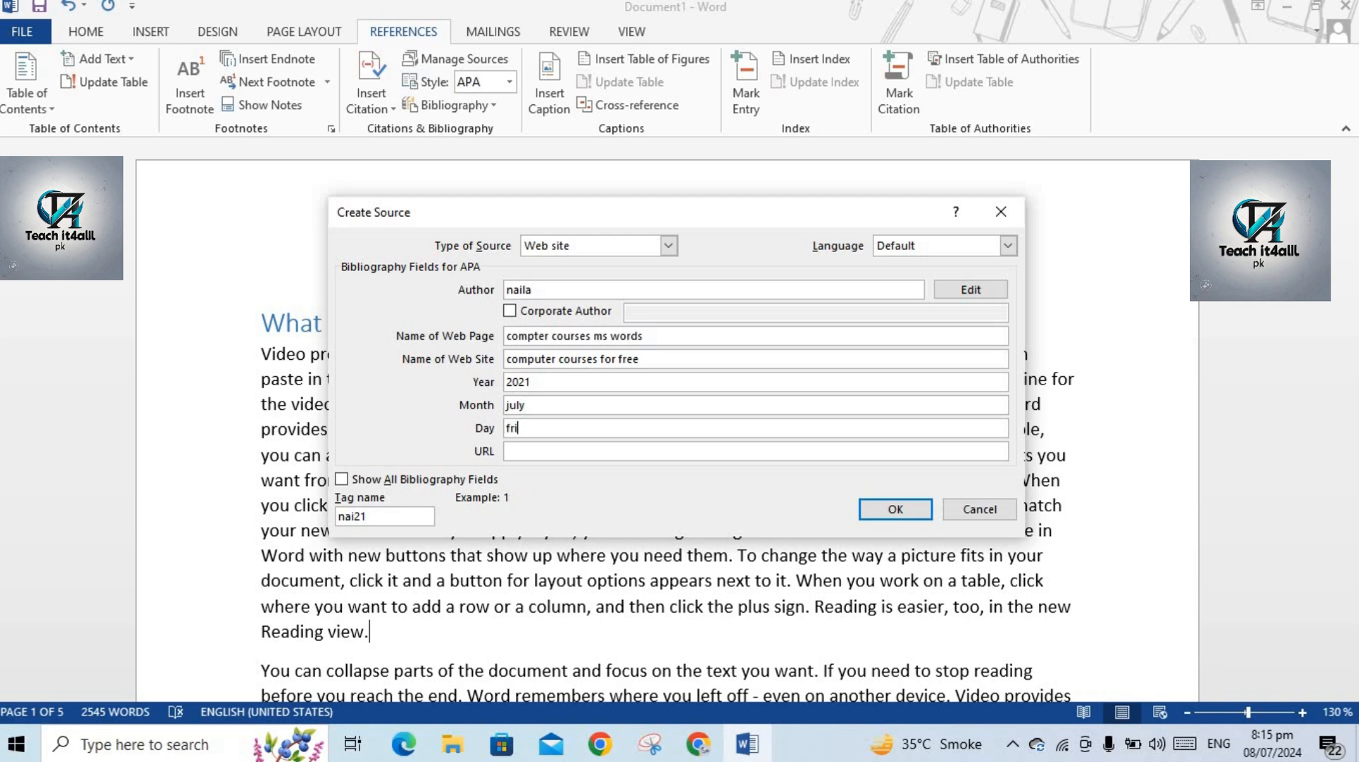
text(day)
click(530, 450)
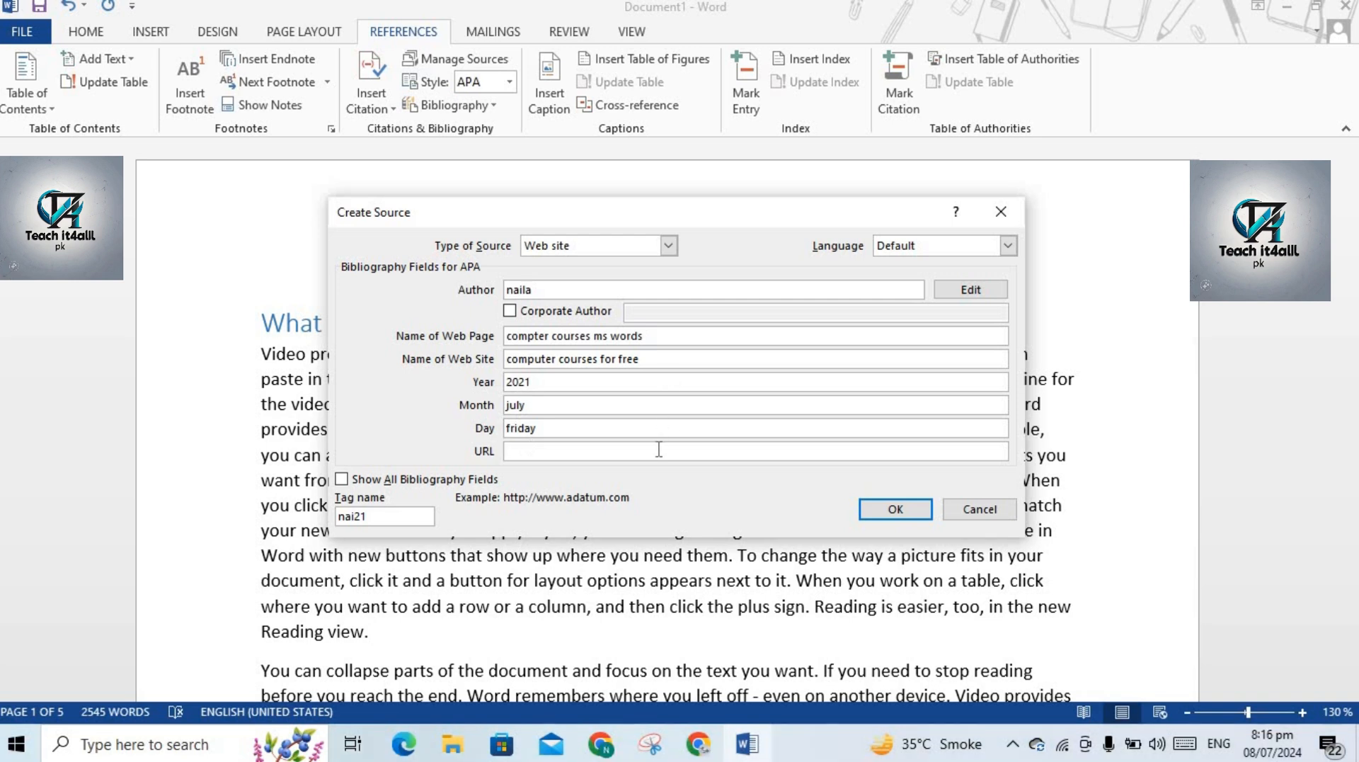
right_click(624, 453)
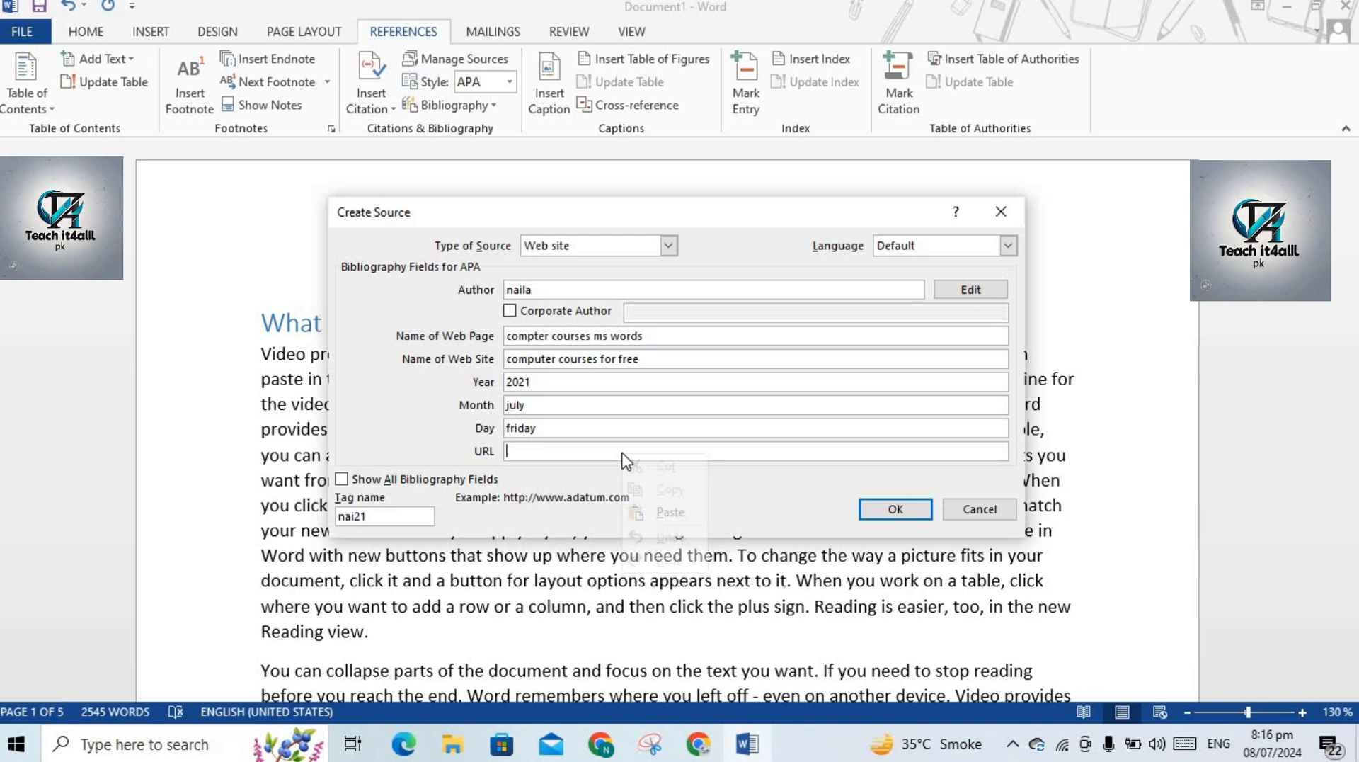
click(687, 517)
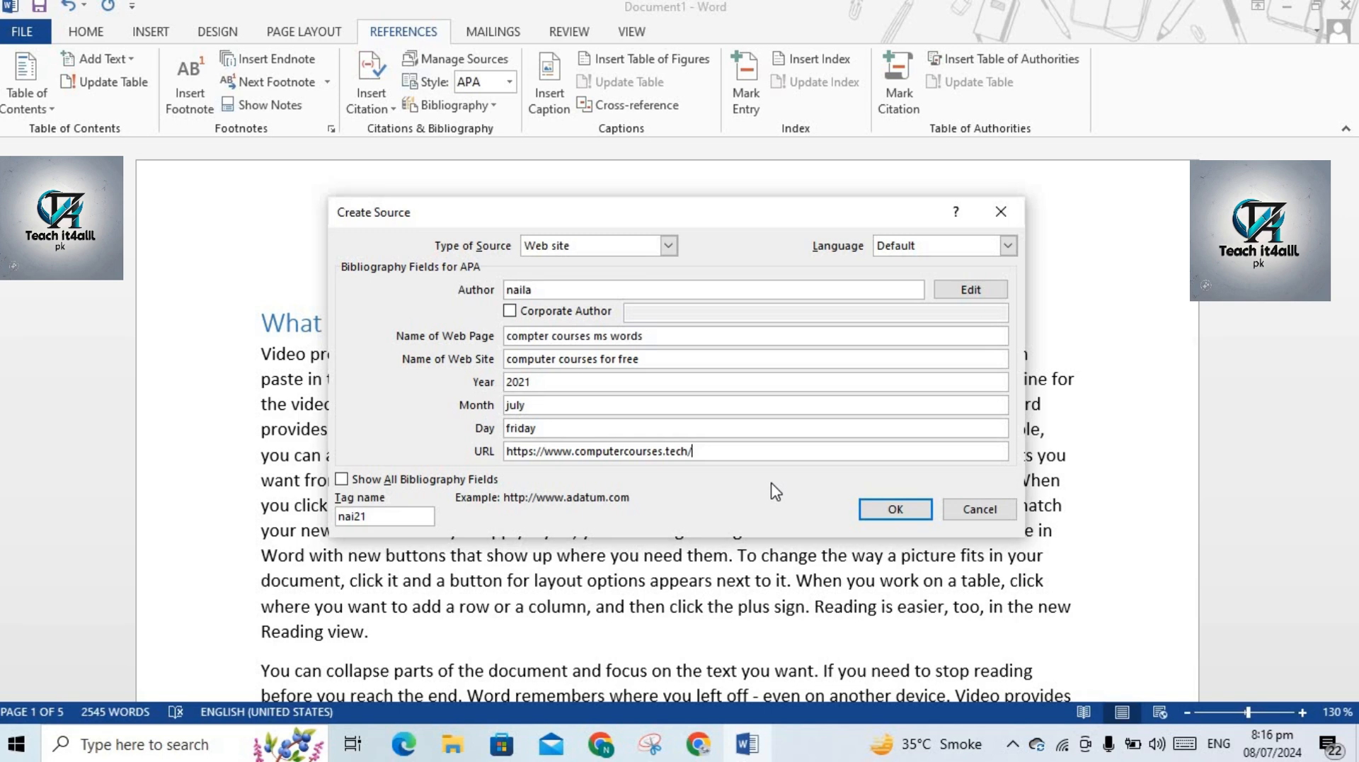
click(883, 509)
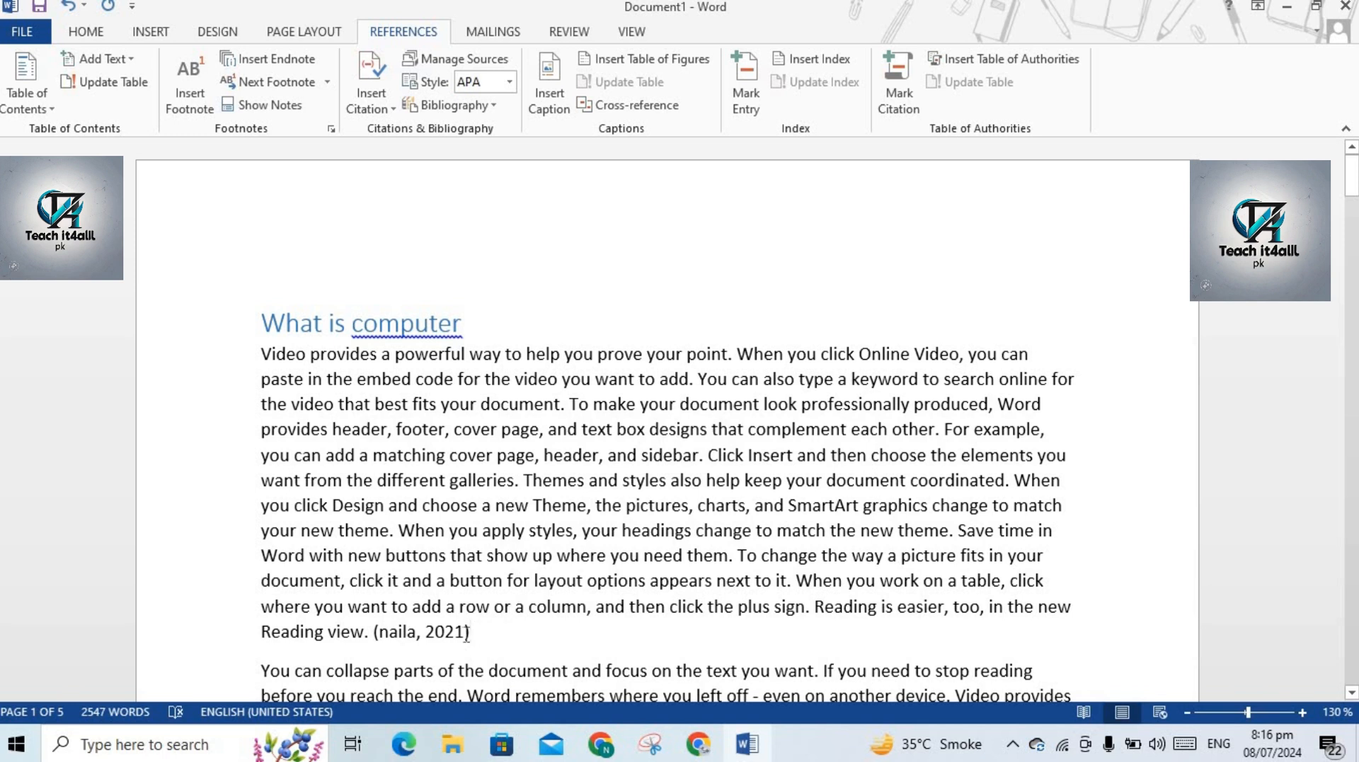
key(XF86AudioLowerVolume)
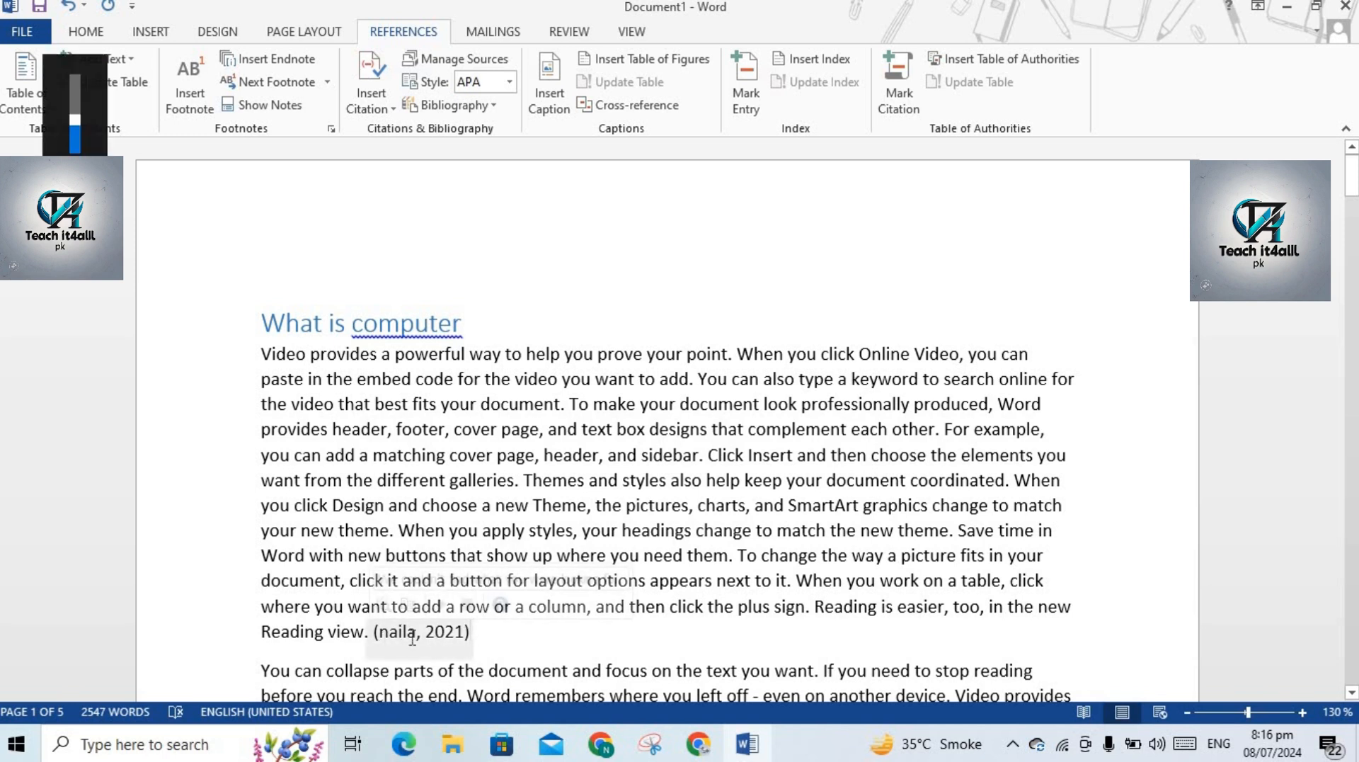
key(XF86AudioRaiseVolume)
key(XF86AudioRaiseVolume)
key(XF86AudioRaiseVolume)
key(XF86AudioRaiseVolume)
key(XF86AudioRaiseVolume)
key(XF86AudioRaiseVolume)
key(XF86AudioRaiseVolume)
key(XF86AudioRaiseVolume)
key(XF86AudioRaiseVolume)
key(XF86AudioRaiseVolume)
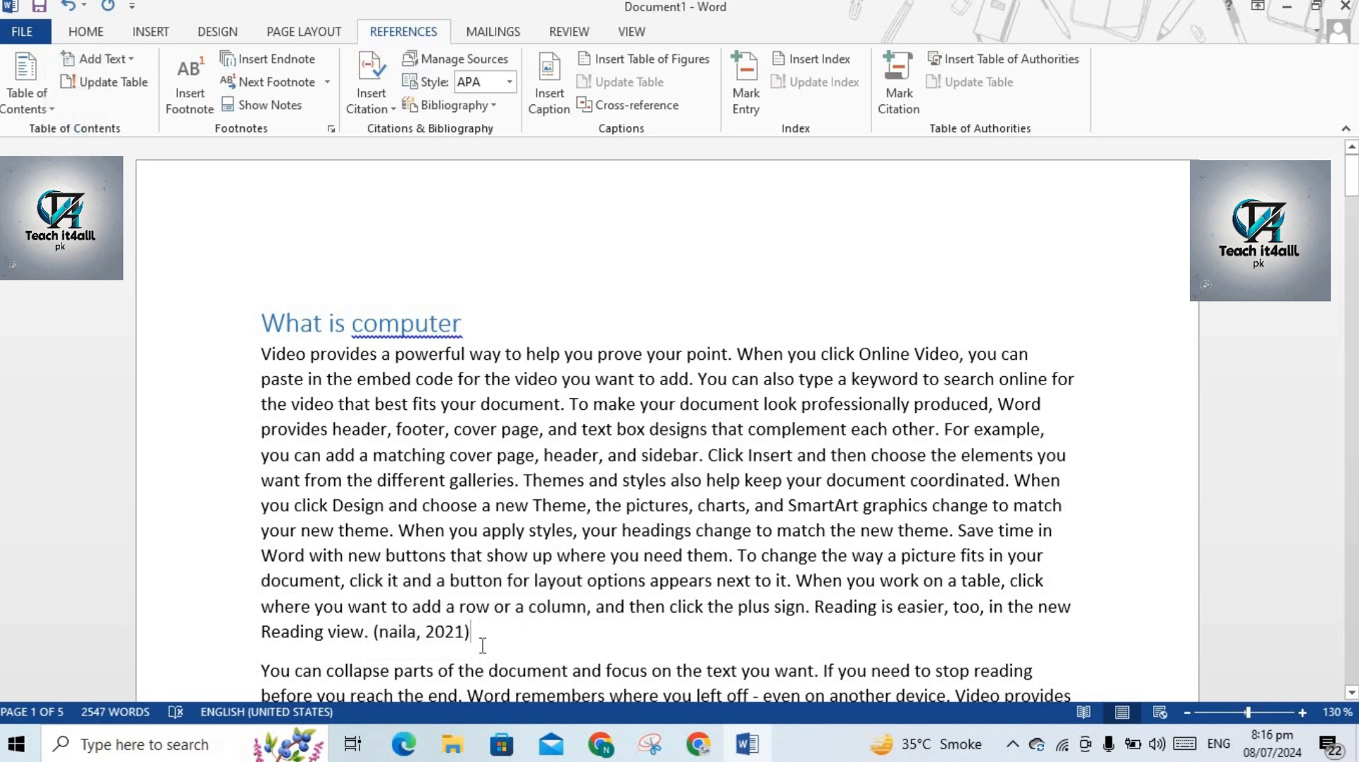
key(XF86AudioRaiseVolume)
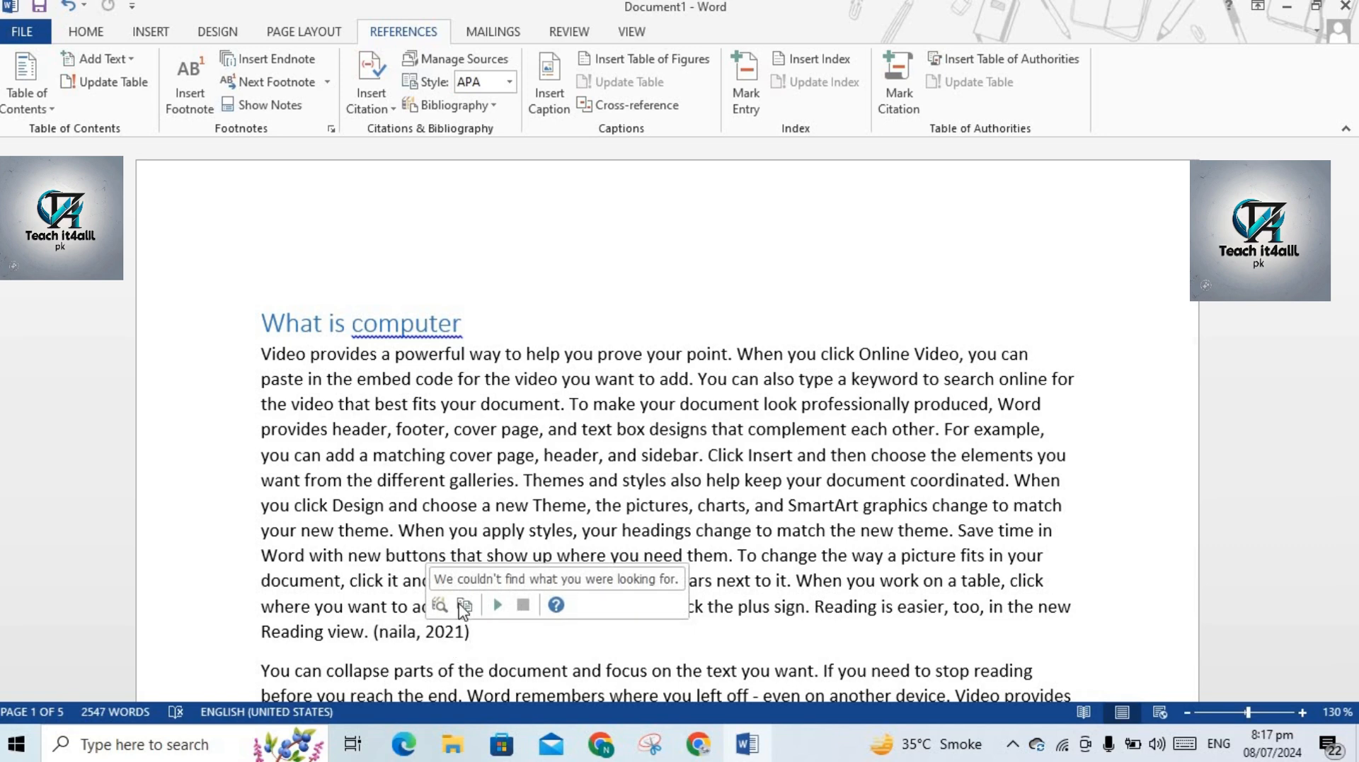
Review the web site source's details and bibliography preview in the source manager, and check its citation after "Reading view.".
click(481, 58)
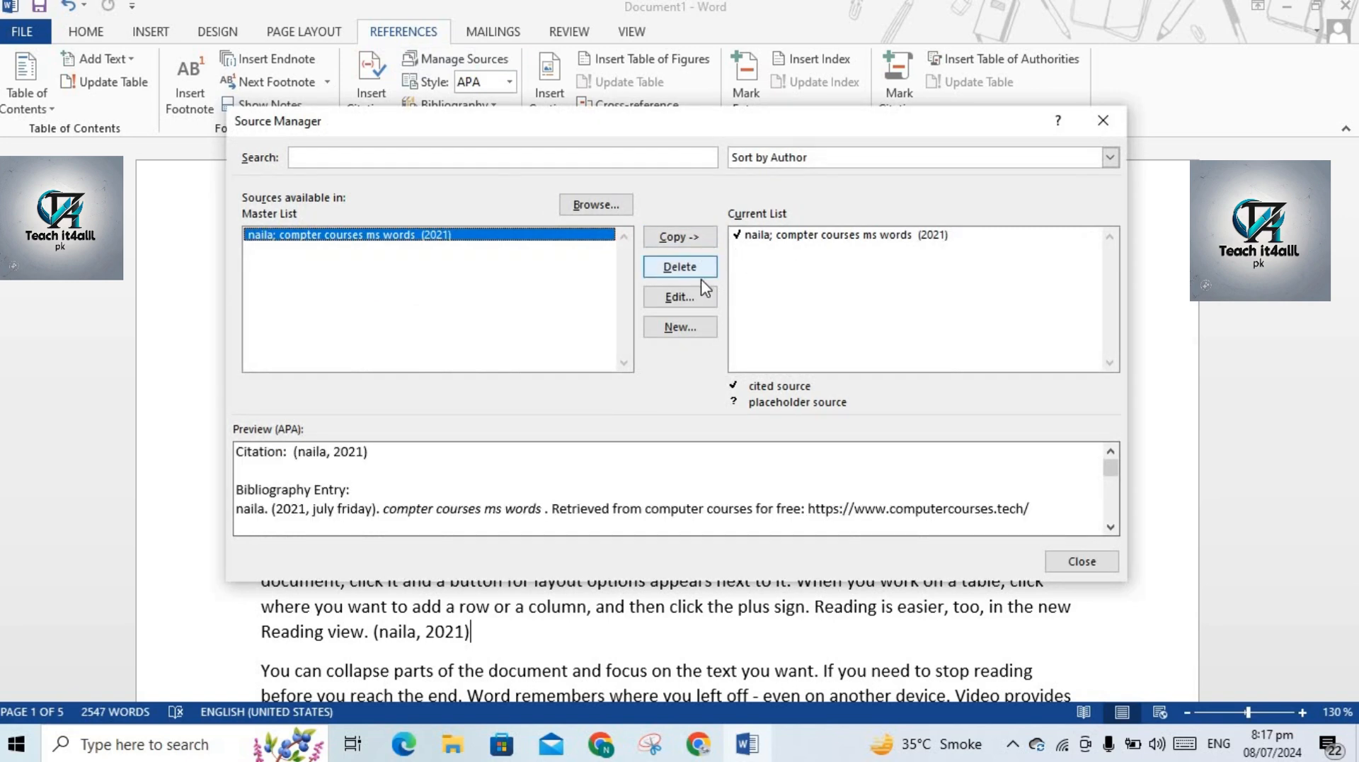
click(684, 297)
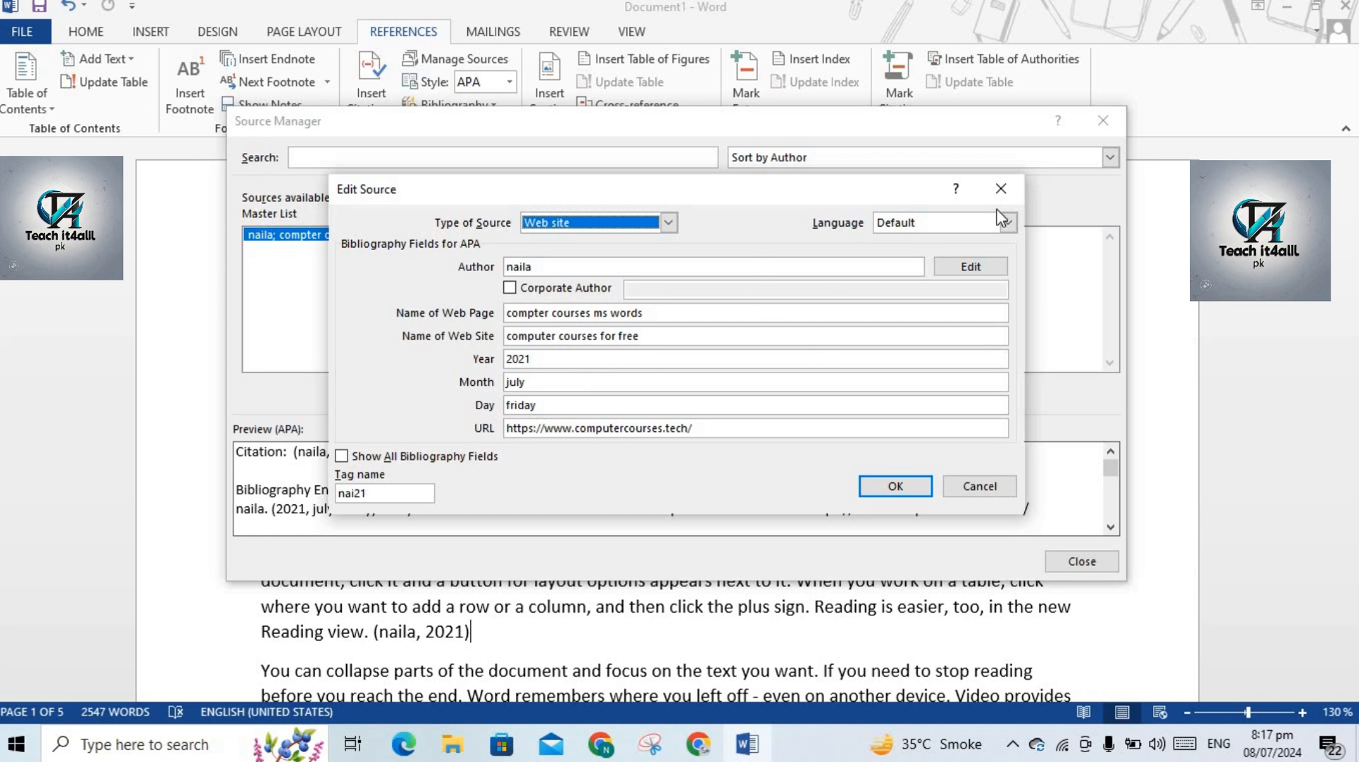
click(1003, 189)
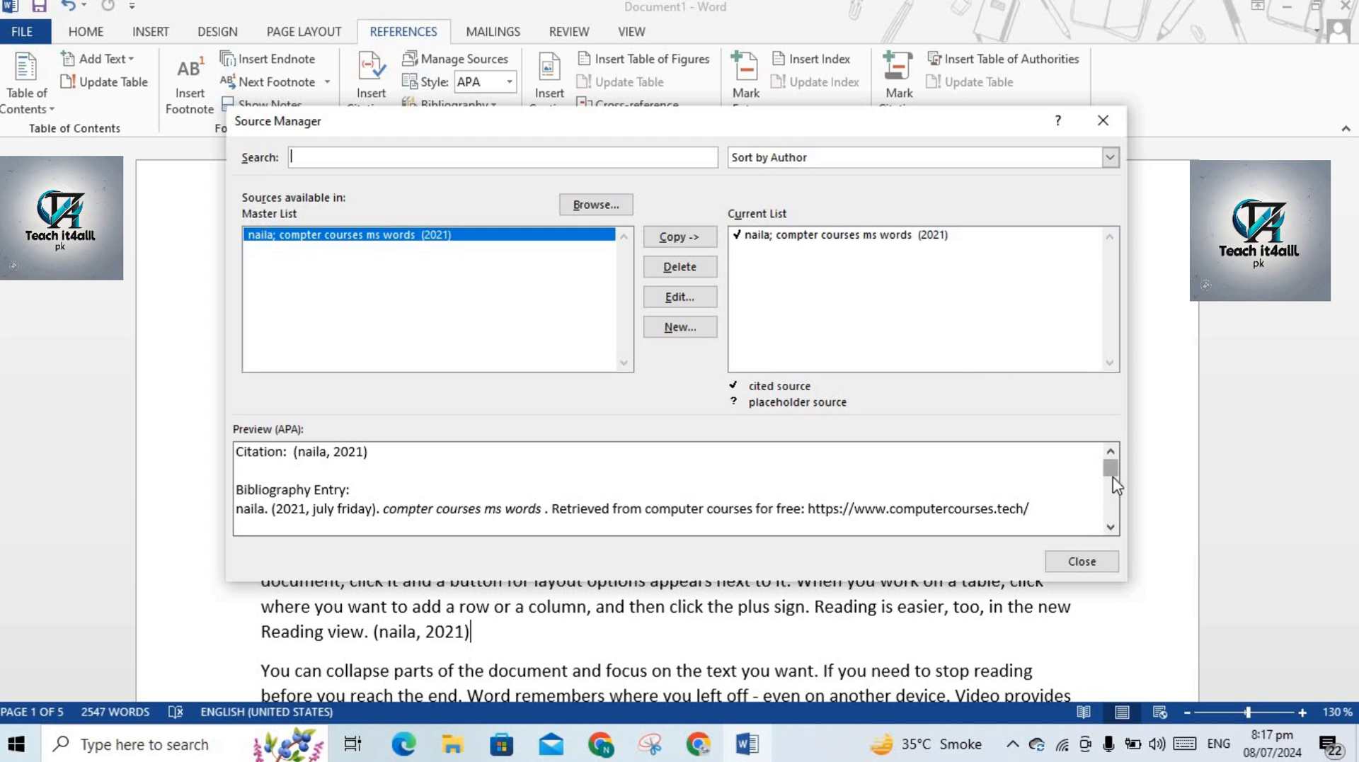
mouse_move(1110, 471)
mouse_down()
mouse_move(1110, 492)
mouse_move(1109, 459)
mouse_up()
click(1103, 122)
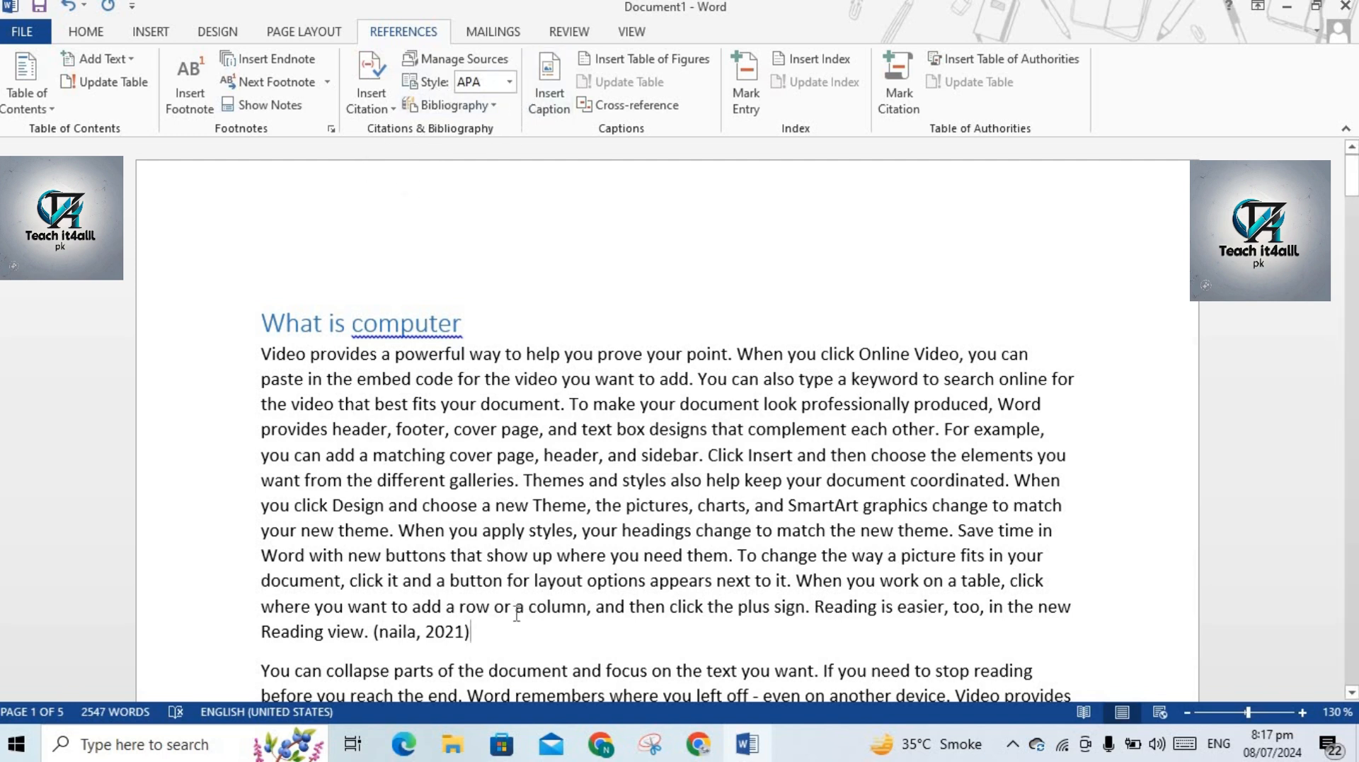
drag(473, 634, 440, 636)
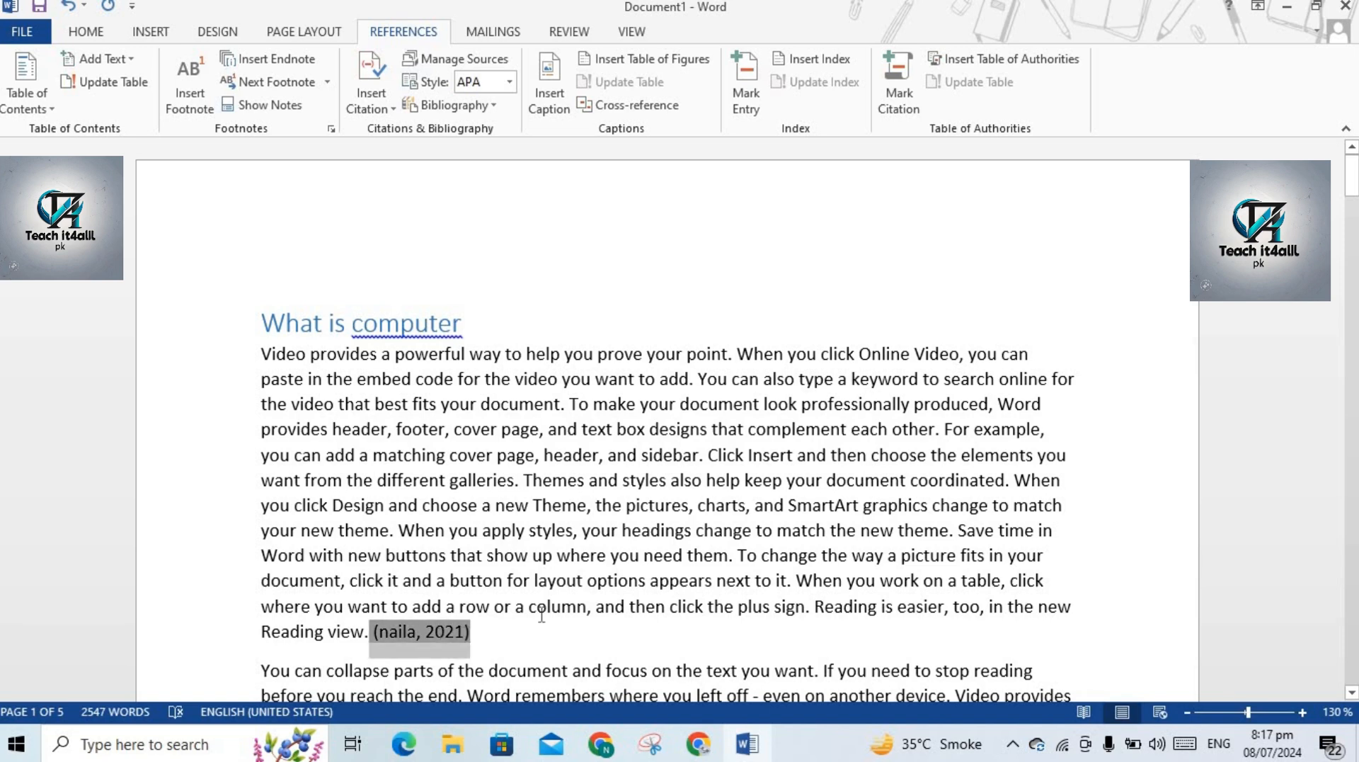
click(541, 615)
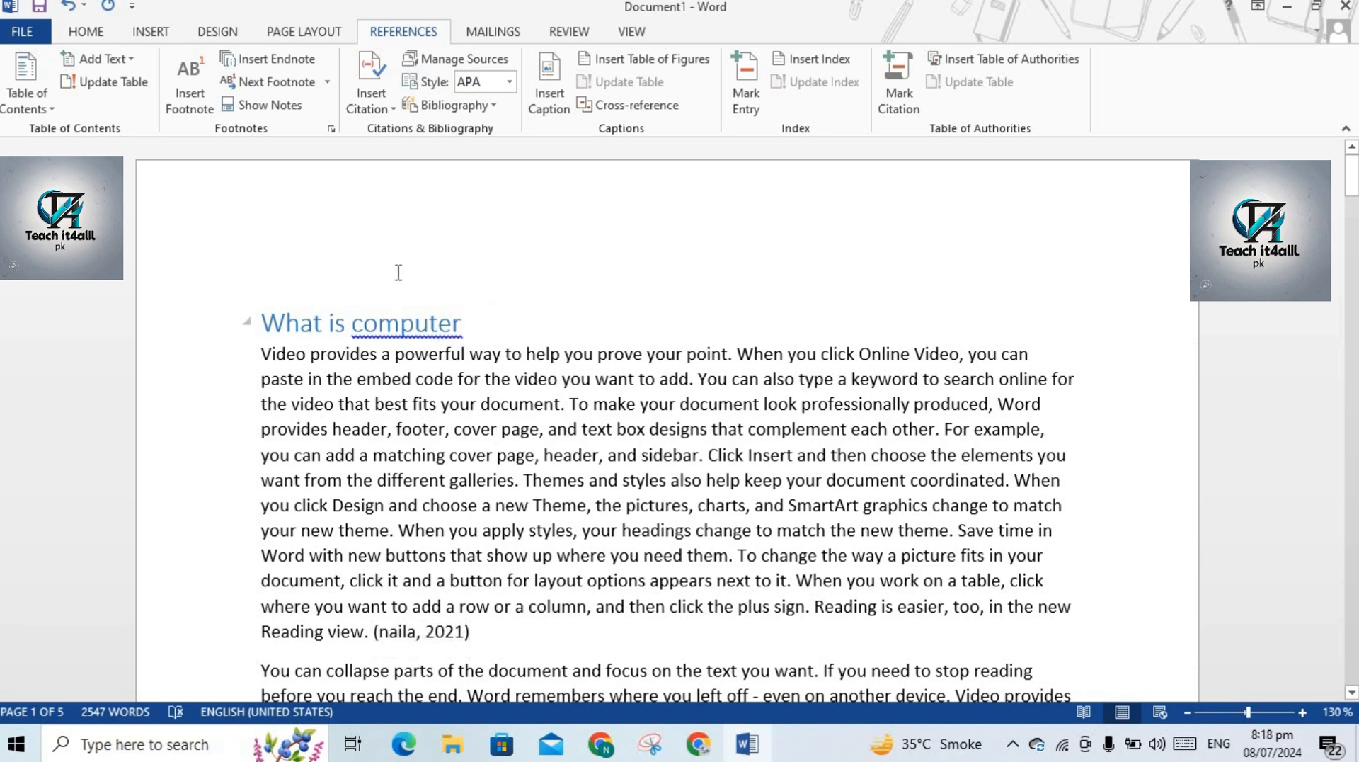
Add an empty line above the "What is computer" heading.
click(260, 311)
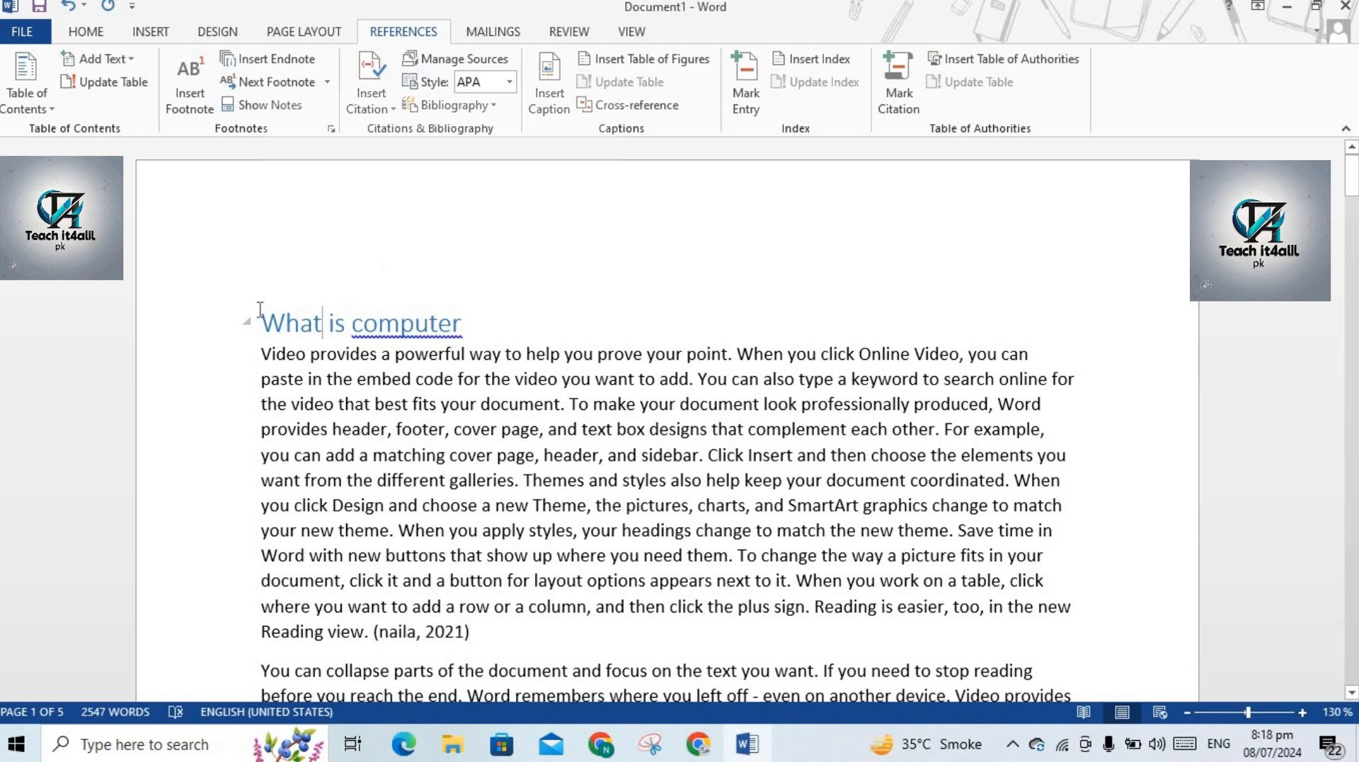
key(Return)
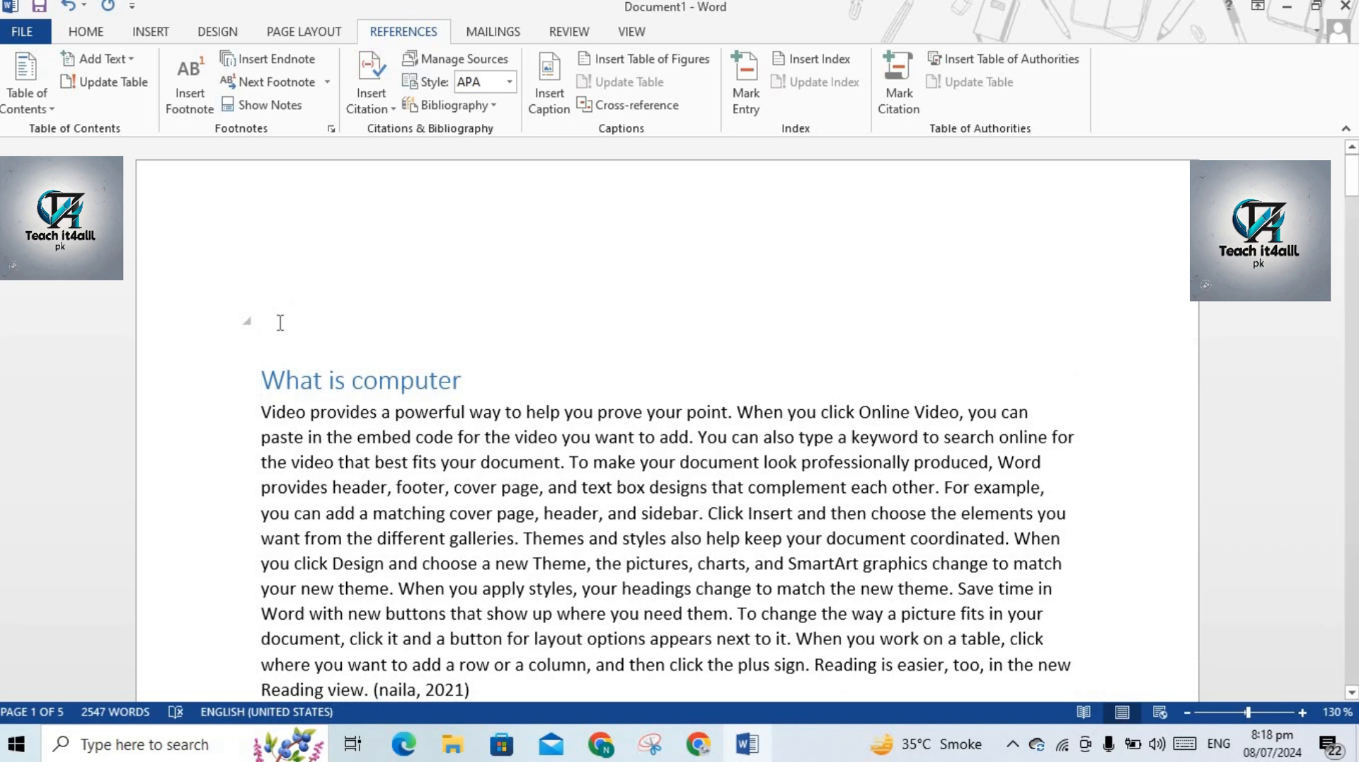
click(32, 100)
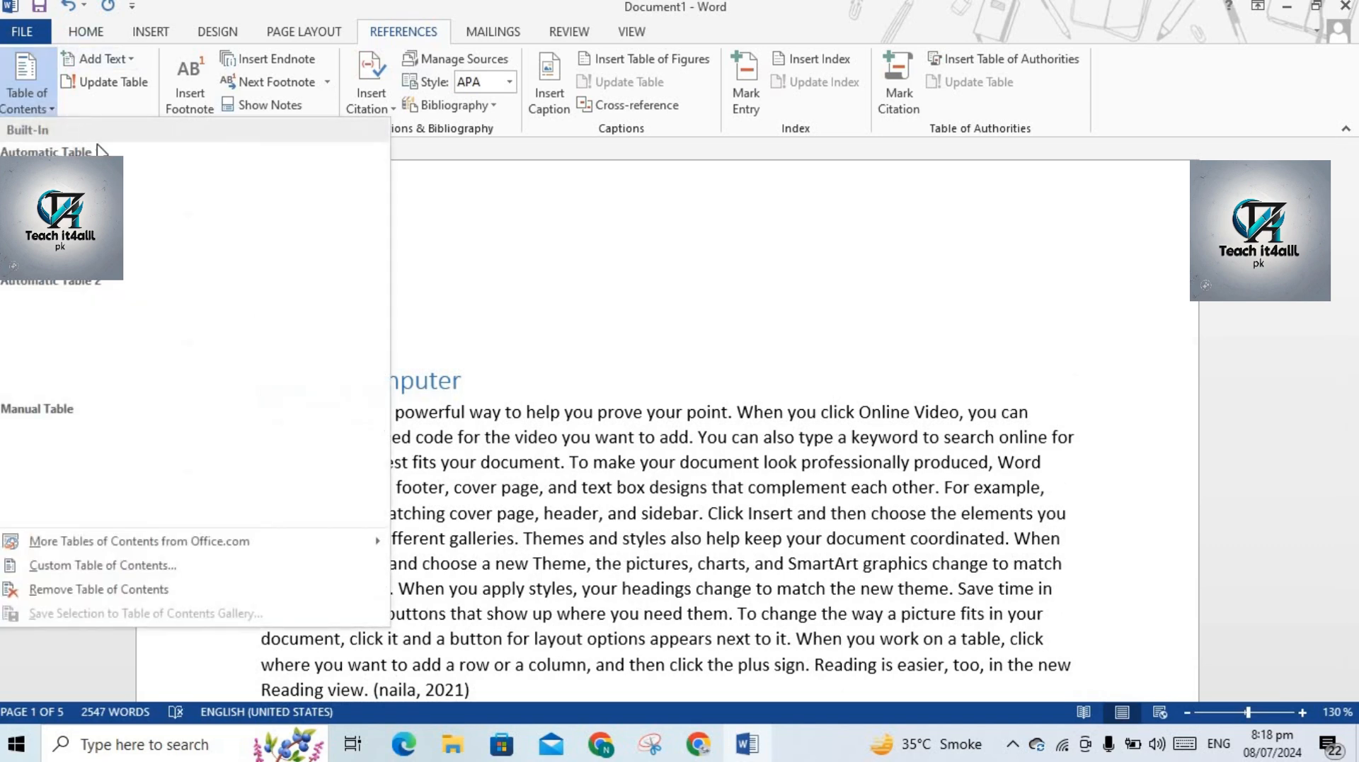
click(248, 213)
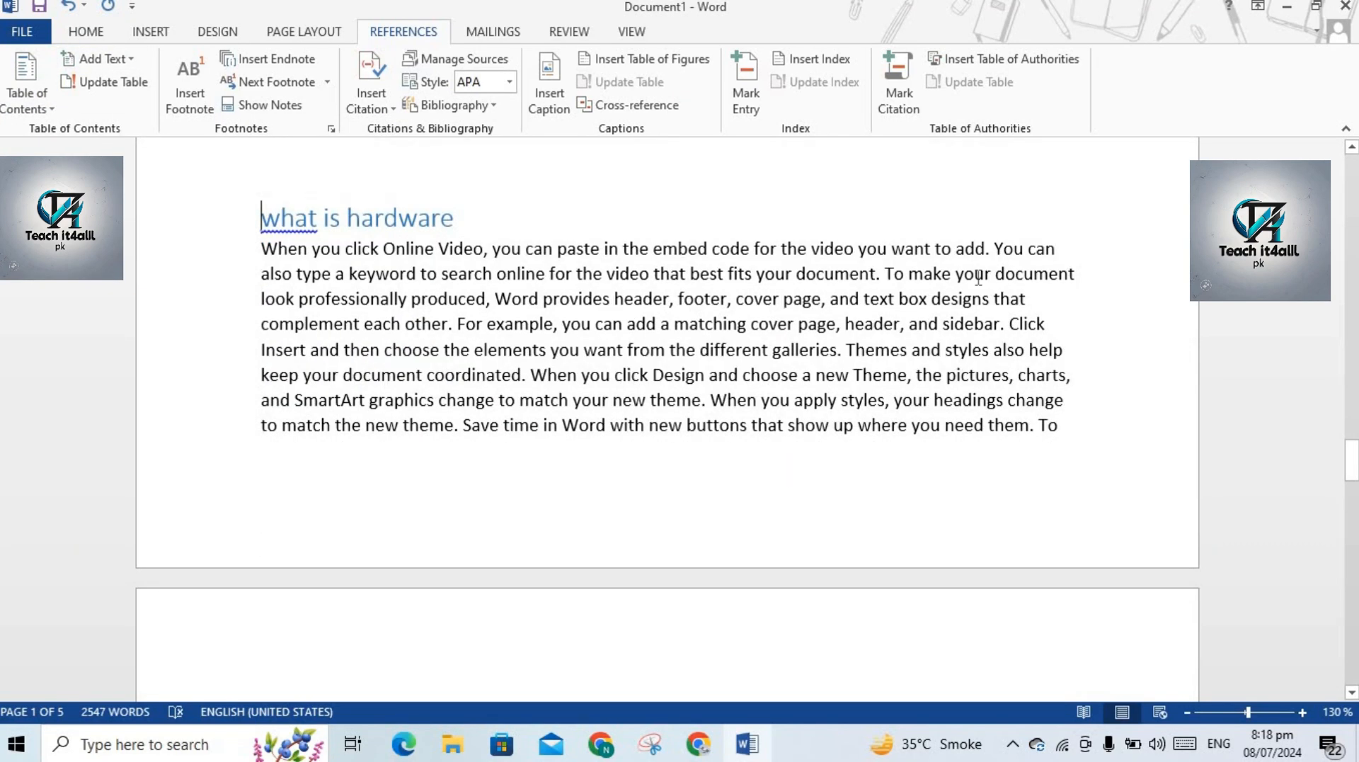
drag(1354, 459, 656, 156)
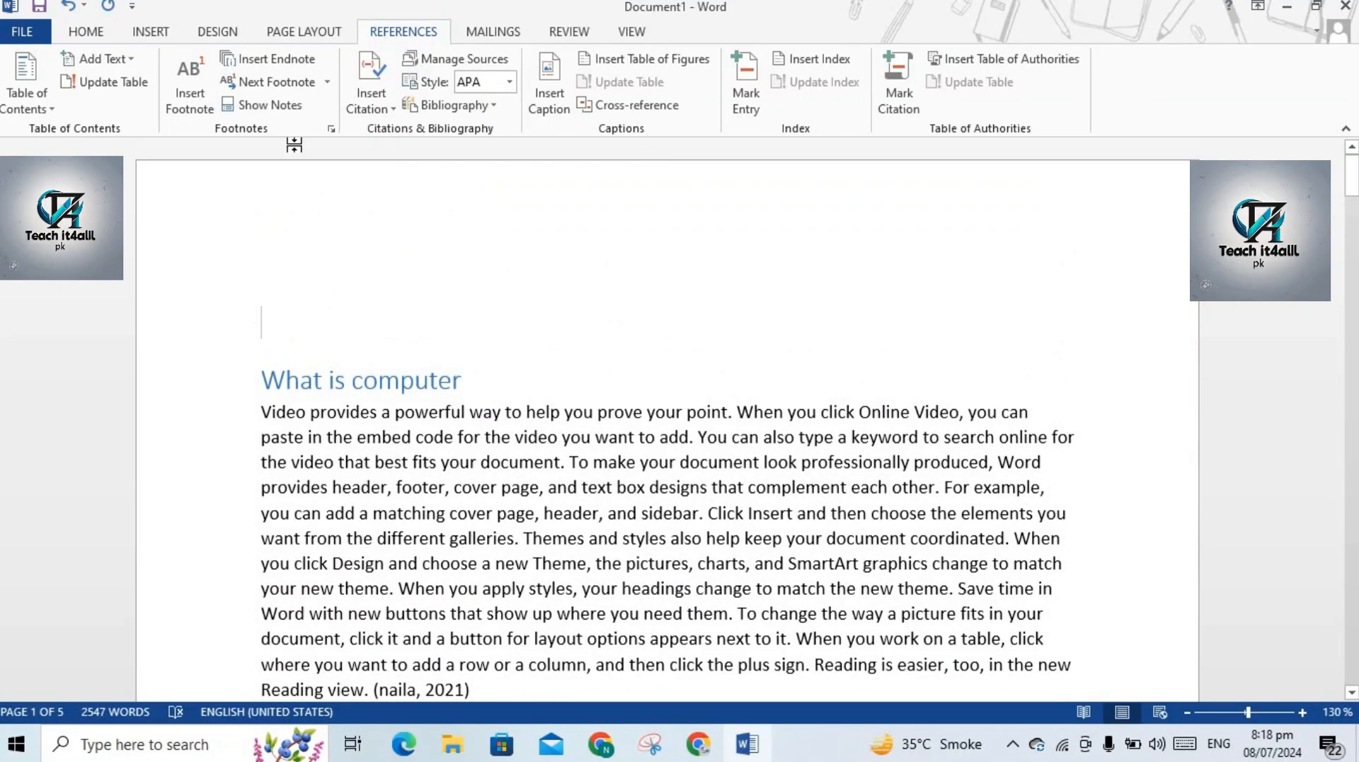
Insert the built-in Bibliography on the empty line above "What is computer" and set the citation style to Harvard - Anglia.
click(496, 105)
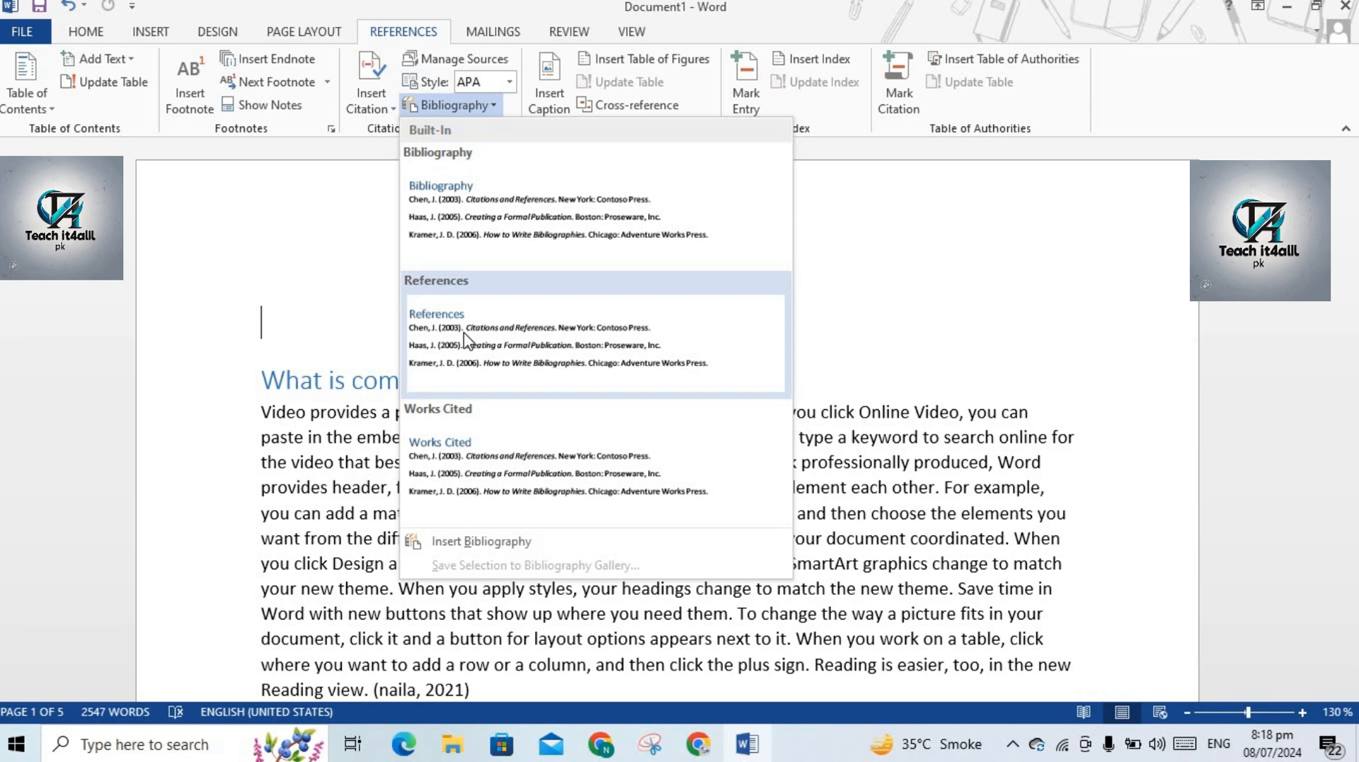
click(500, 221)
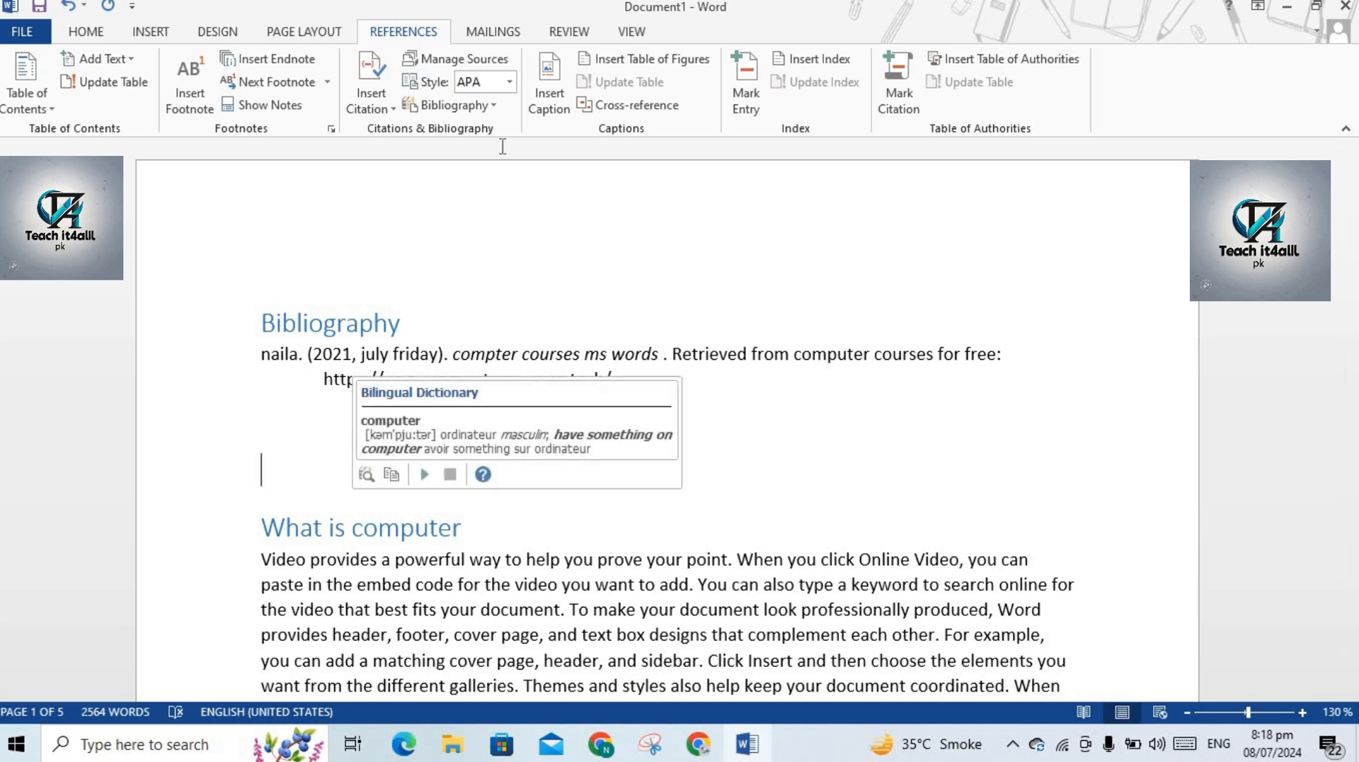
click(510, 83)
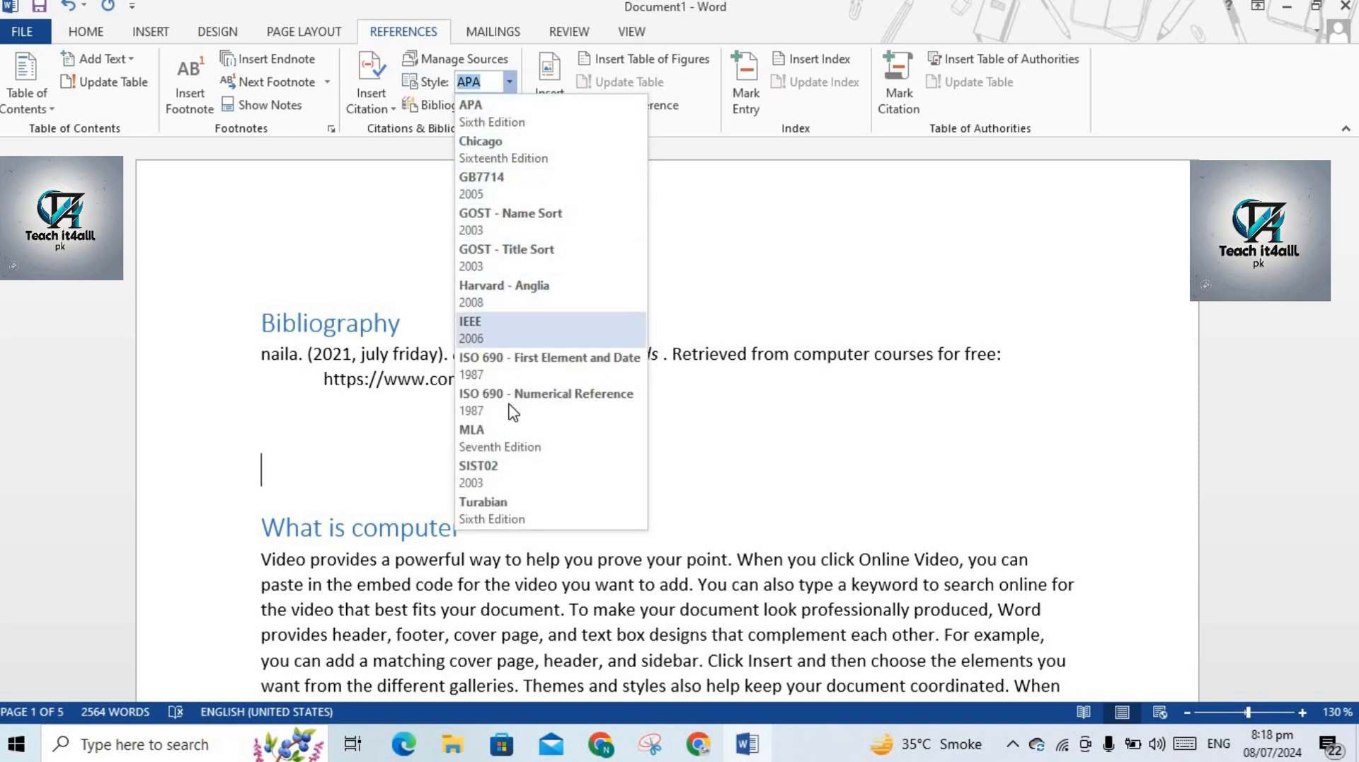
click(505, 292)
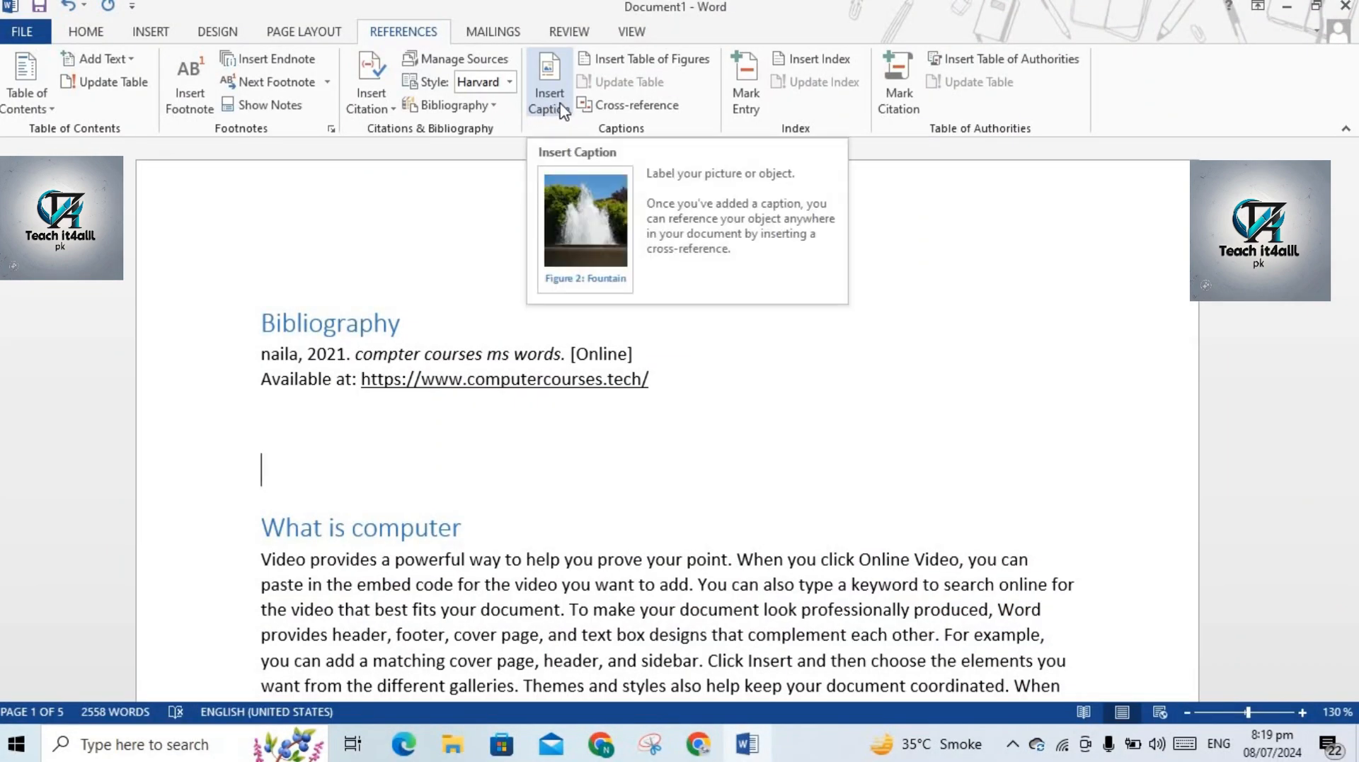
Insert a caption with the Equation label at the start of the paragraph under "What is computer".
click(562, 109)
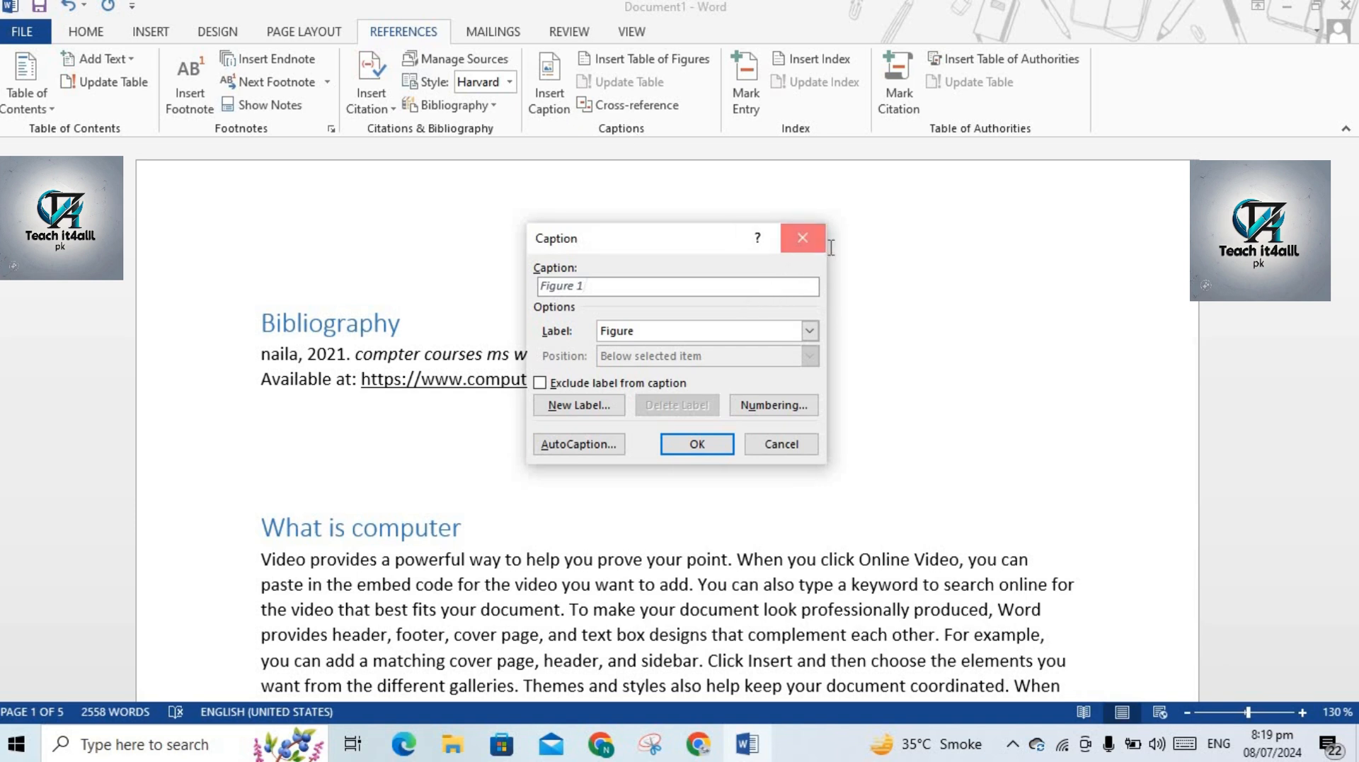
click(801, 240)
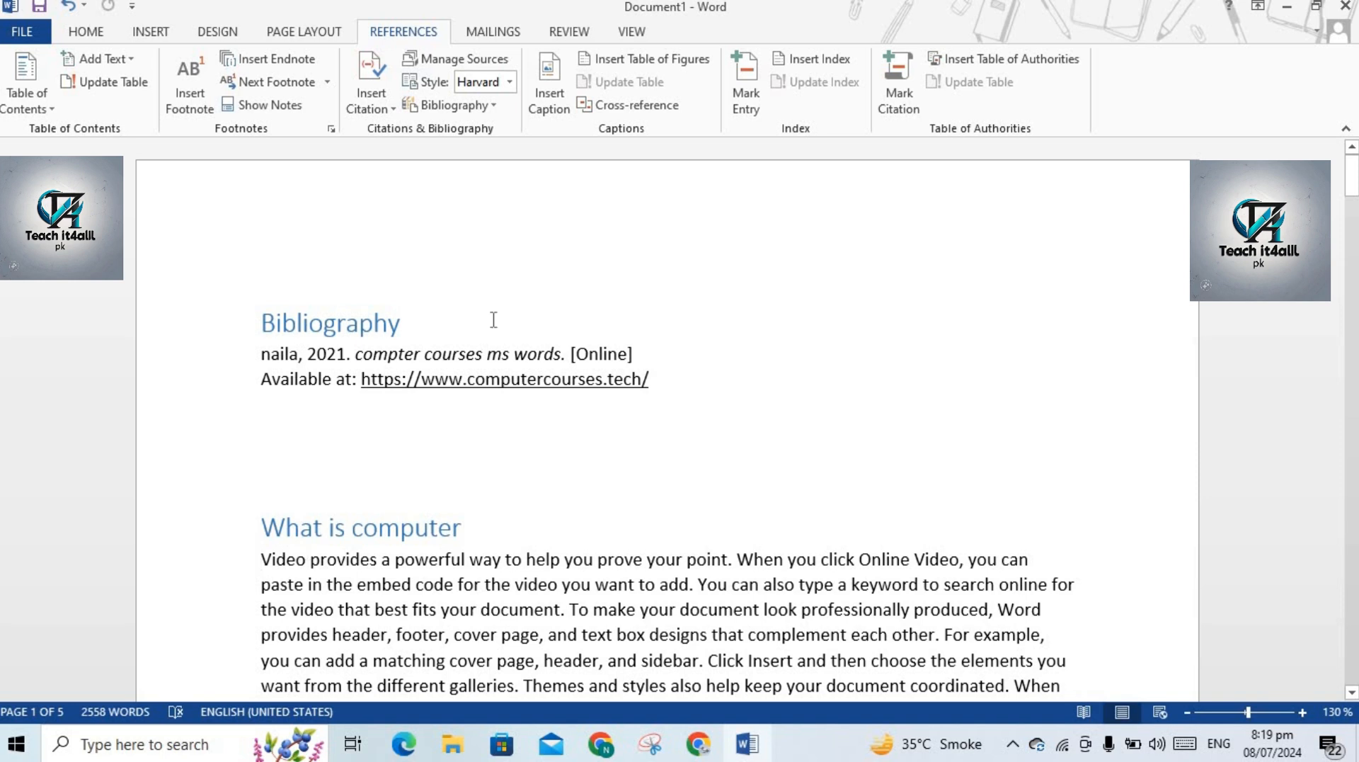
click(551, 92)
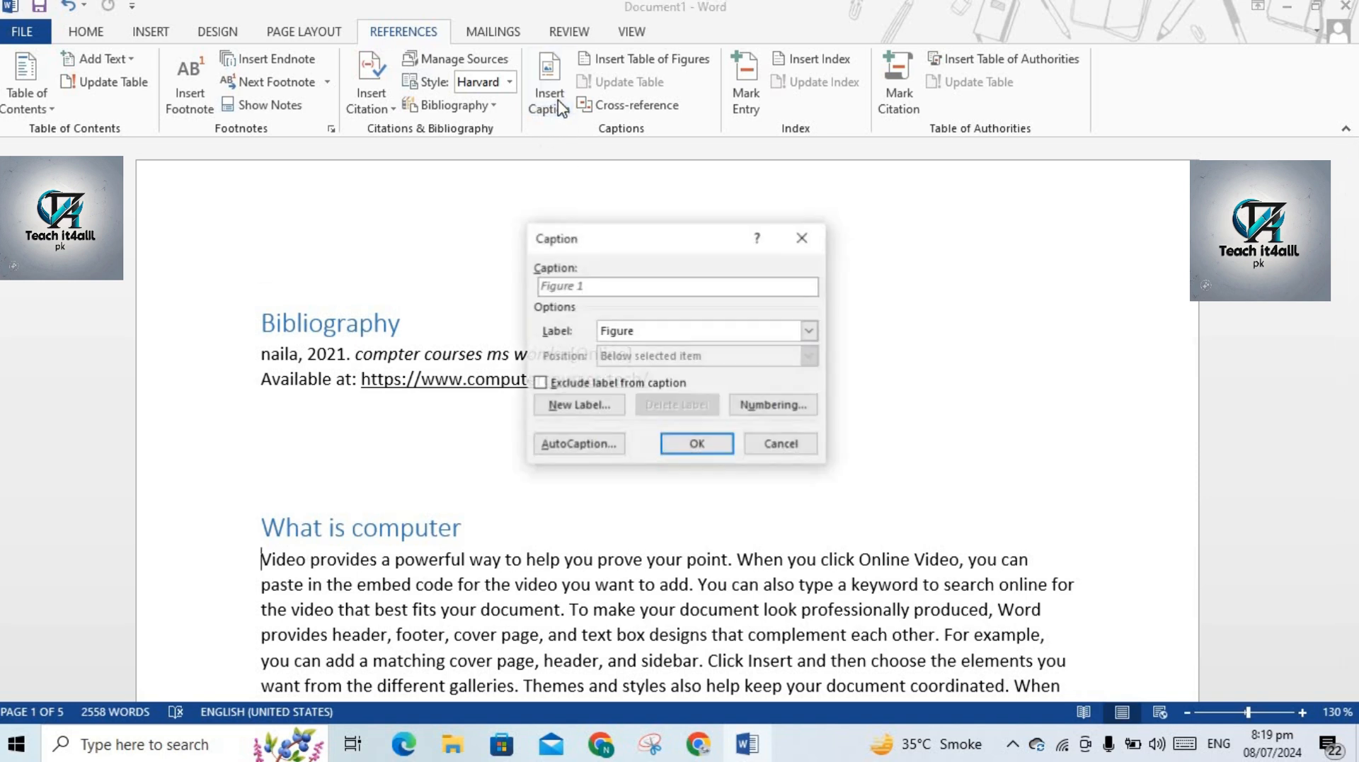
click(809, 330)
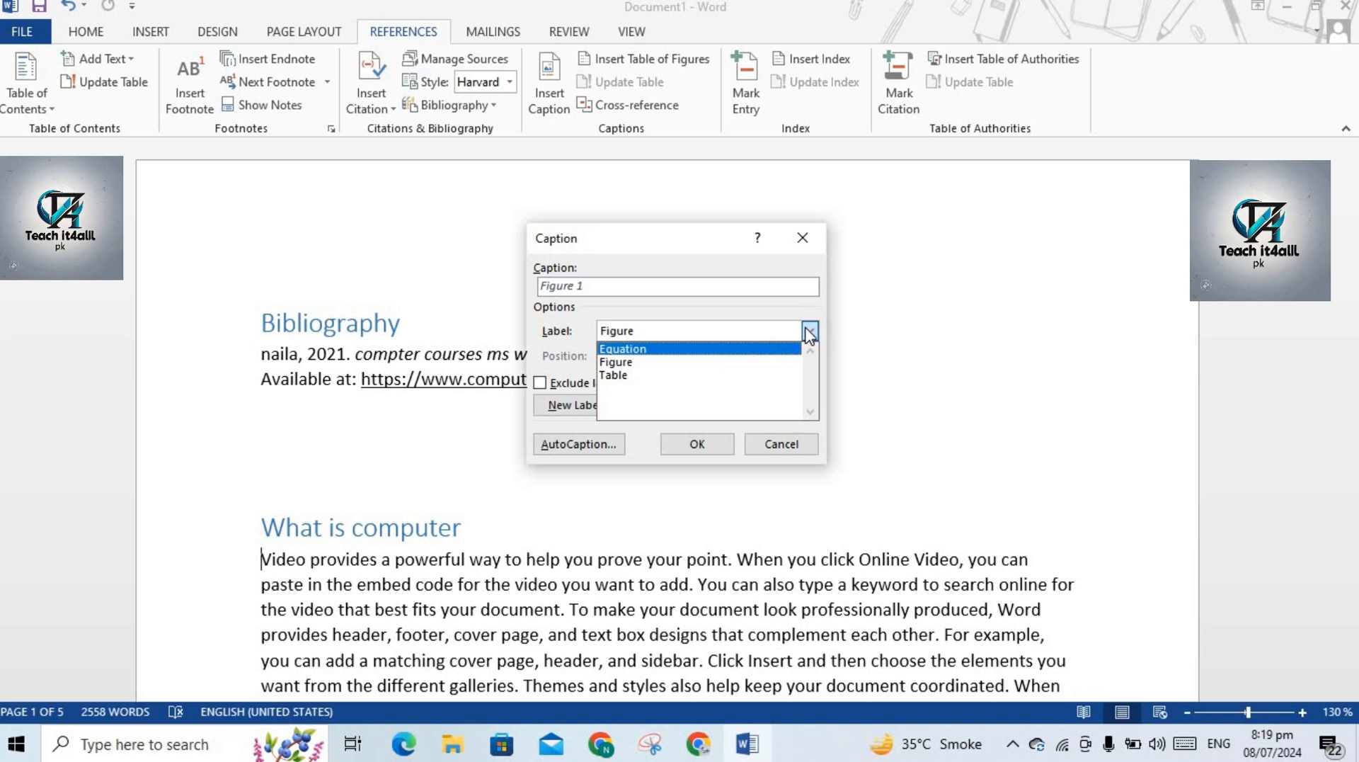
click(655, 348)
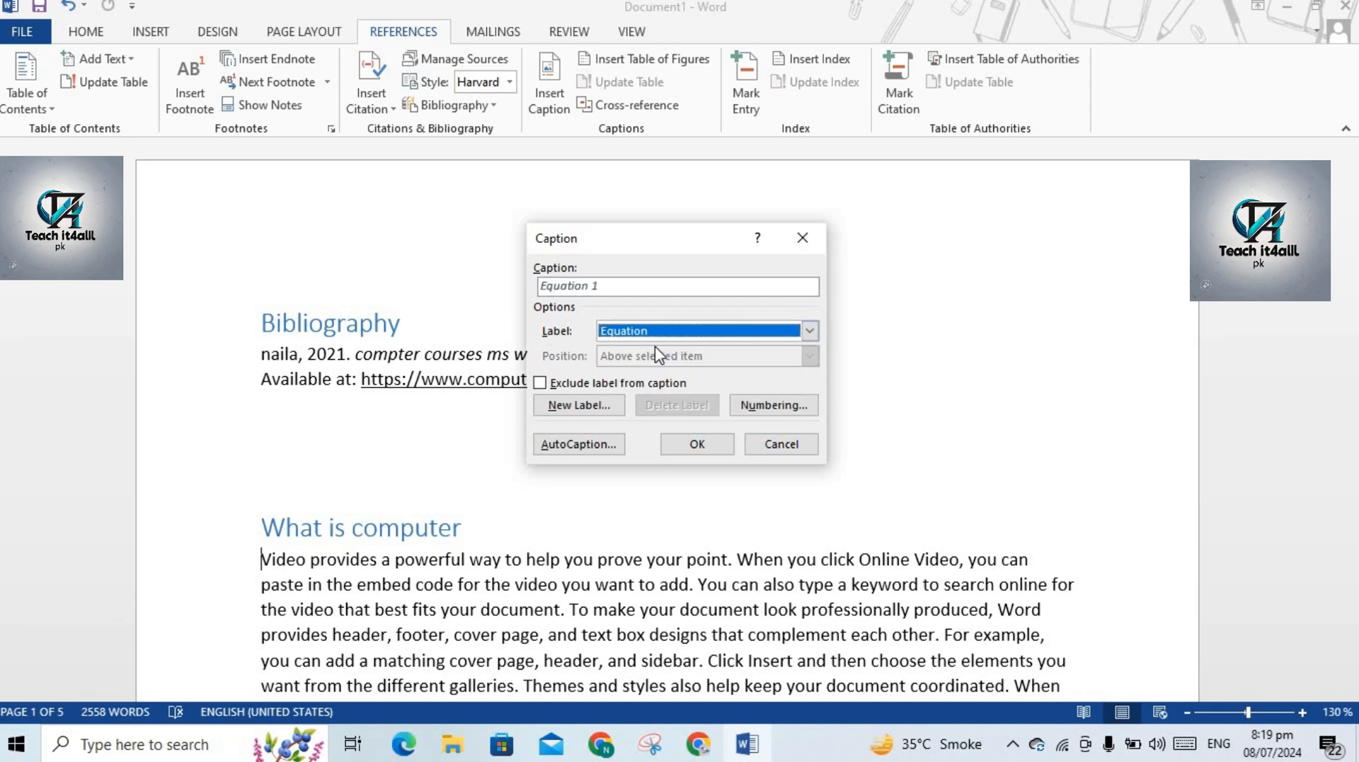
click(698, 446)
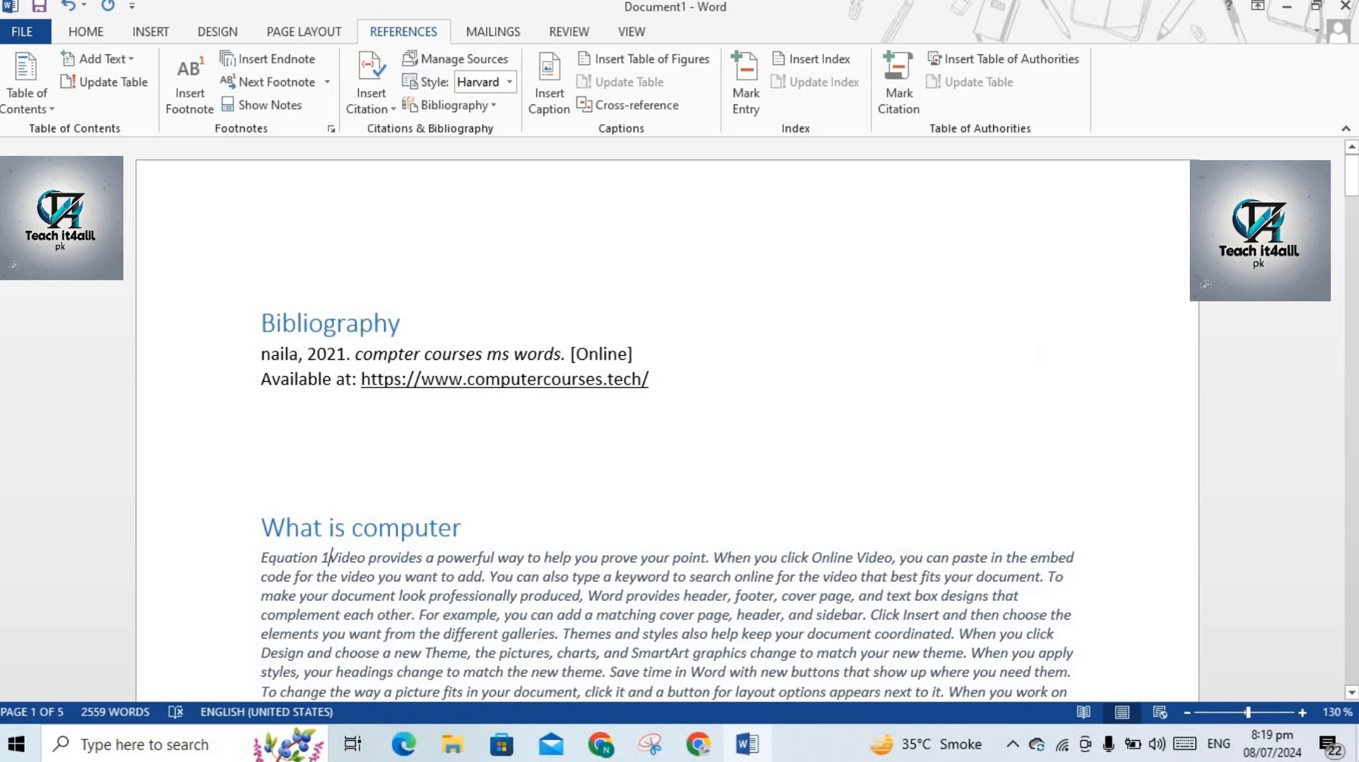
Insert an Equation caption before the paragraph starting "When you work on a table" and put it on its own line.
drag(1351, 174, 1352, 210)
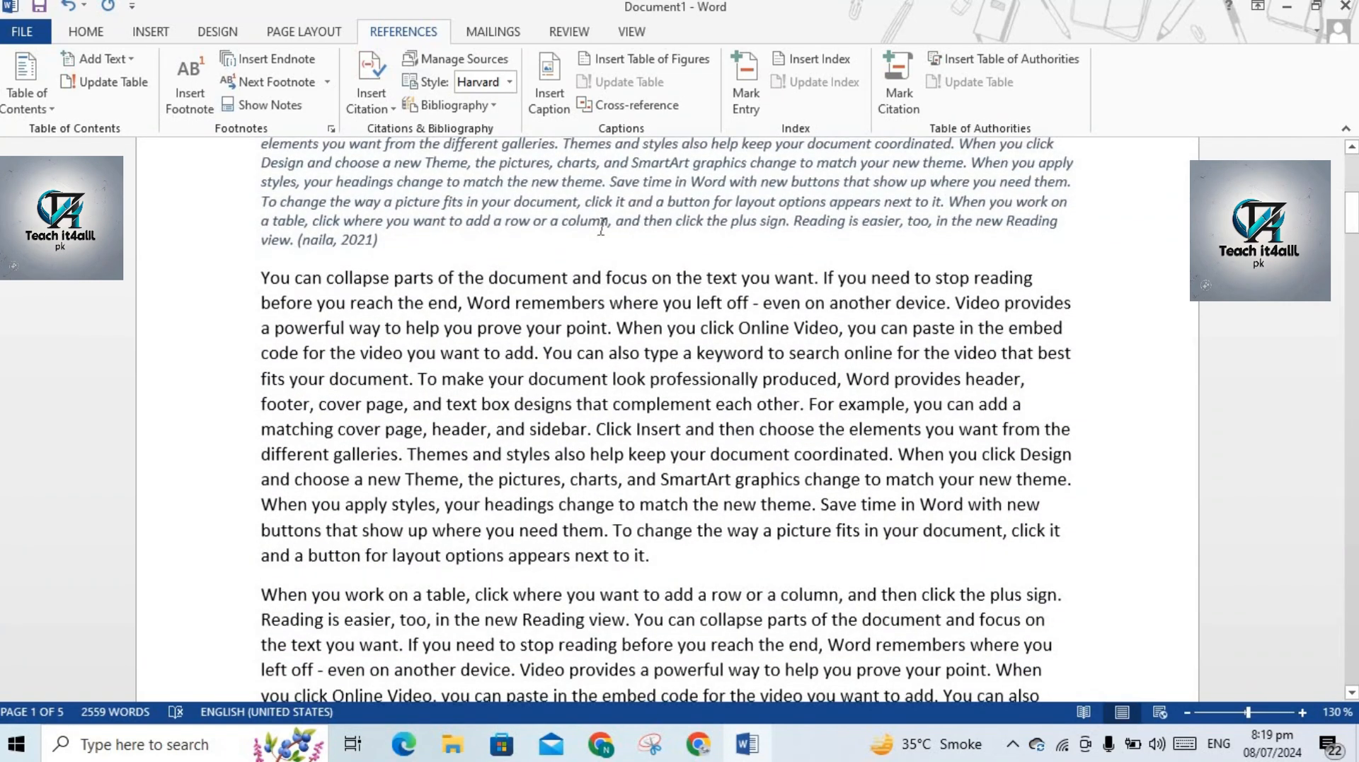
mouse_move(282, 594)
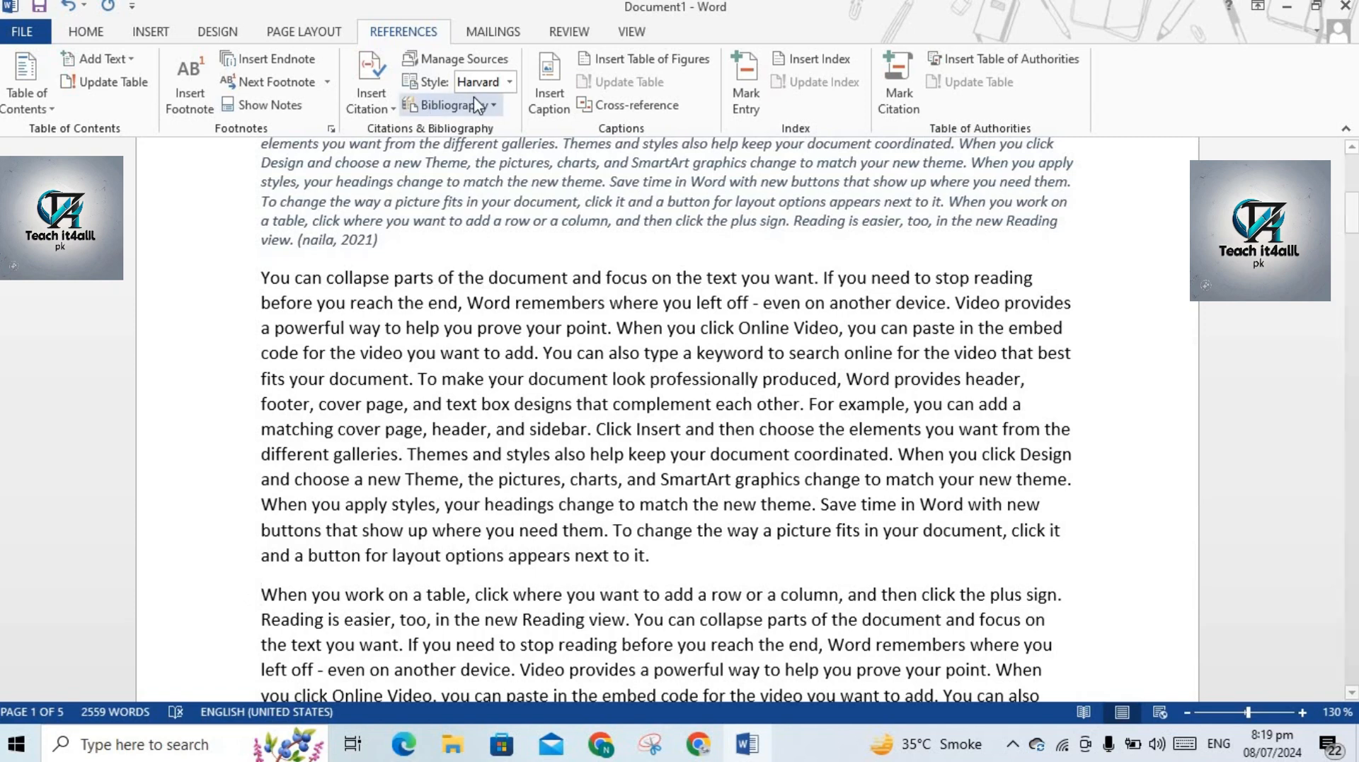
click(382, 111)
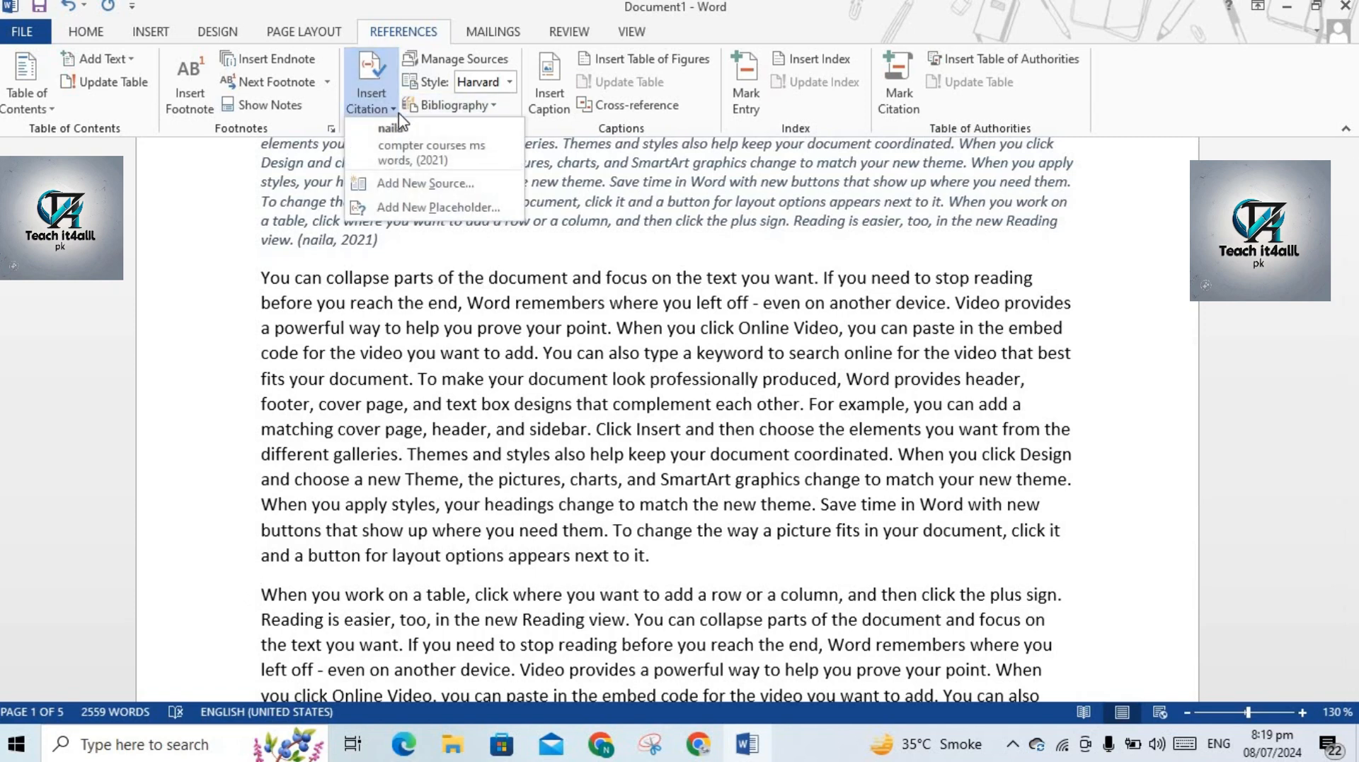
click(555, 87)
click(555, 87)
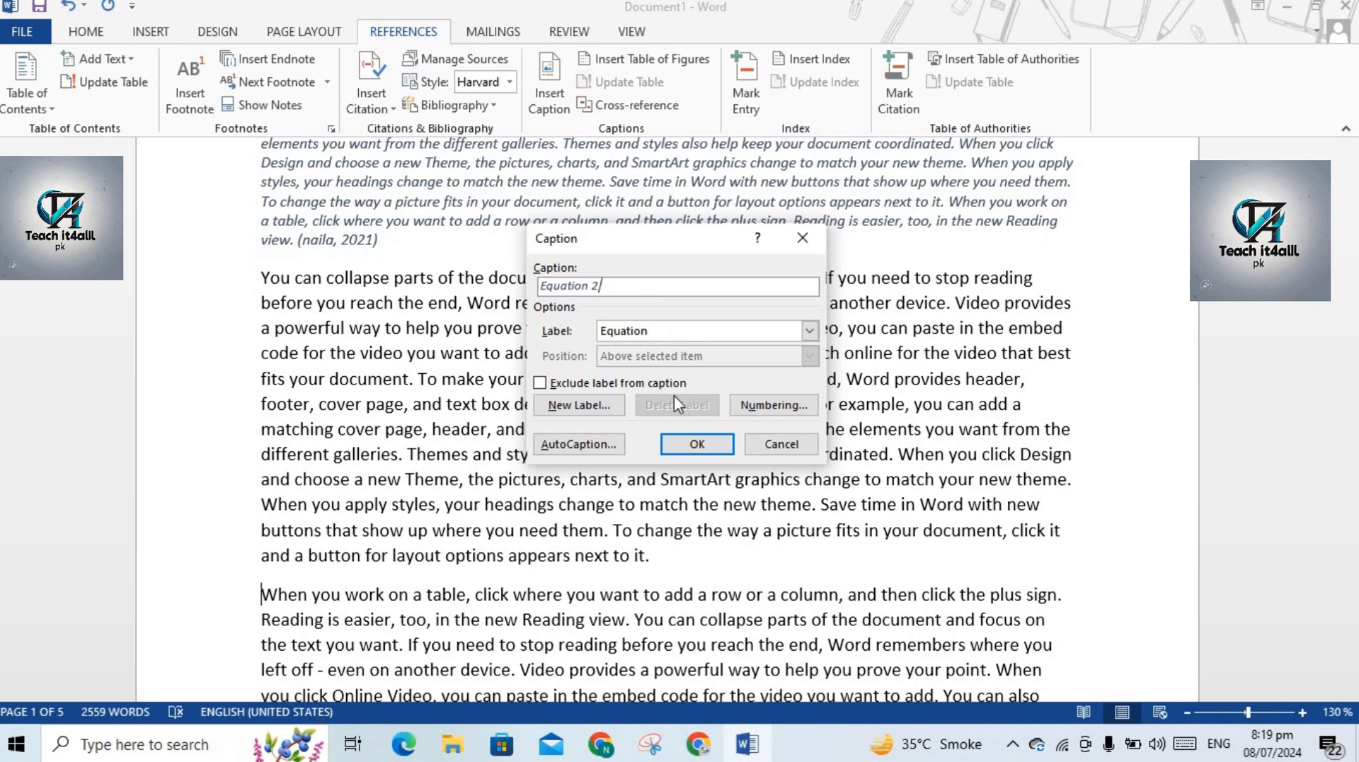
click(705, 444)
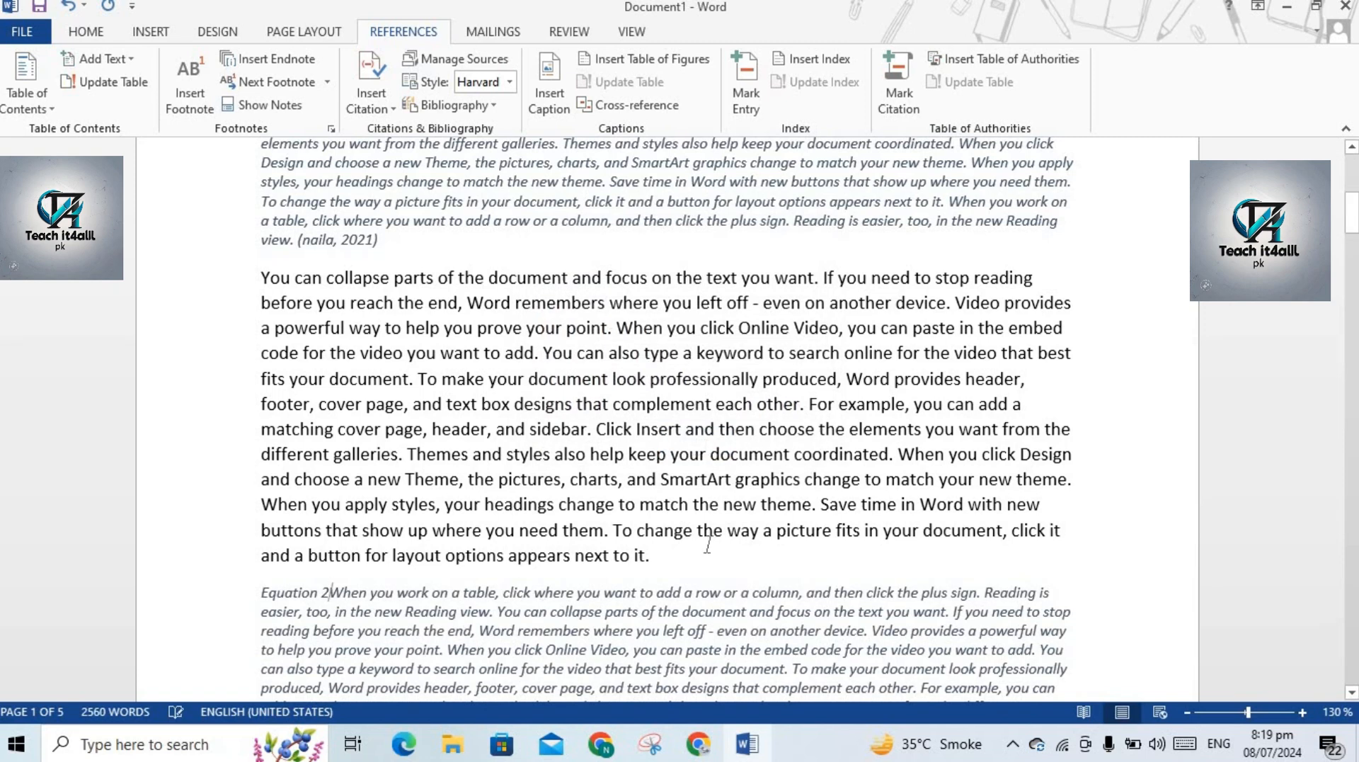
key(Return)
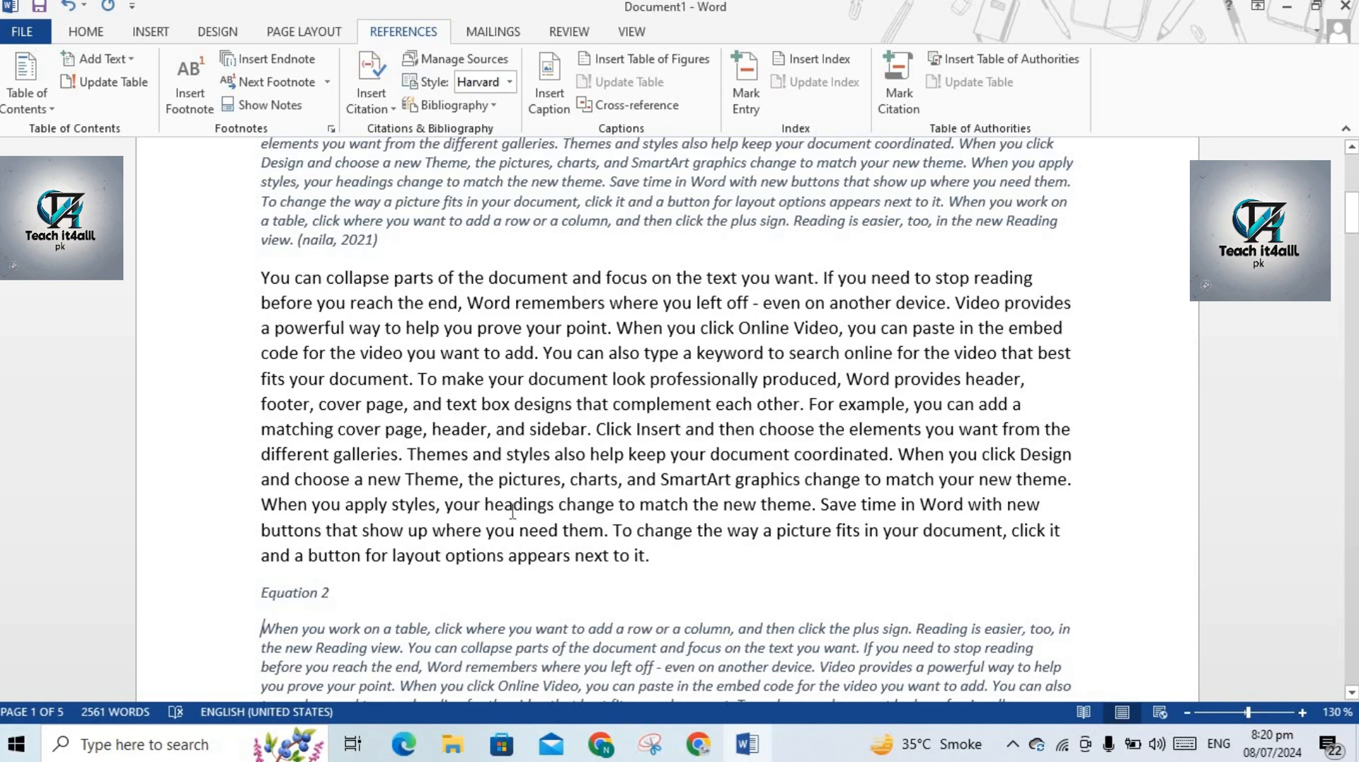
Insert a table of figures built from the Caption style, with no tab leader, before the paragraph starting "When you work on a table".
drag(1352, 216, 1352, 170)
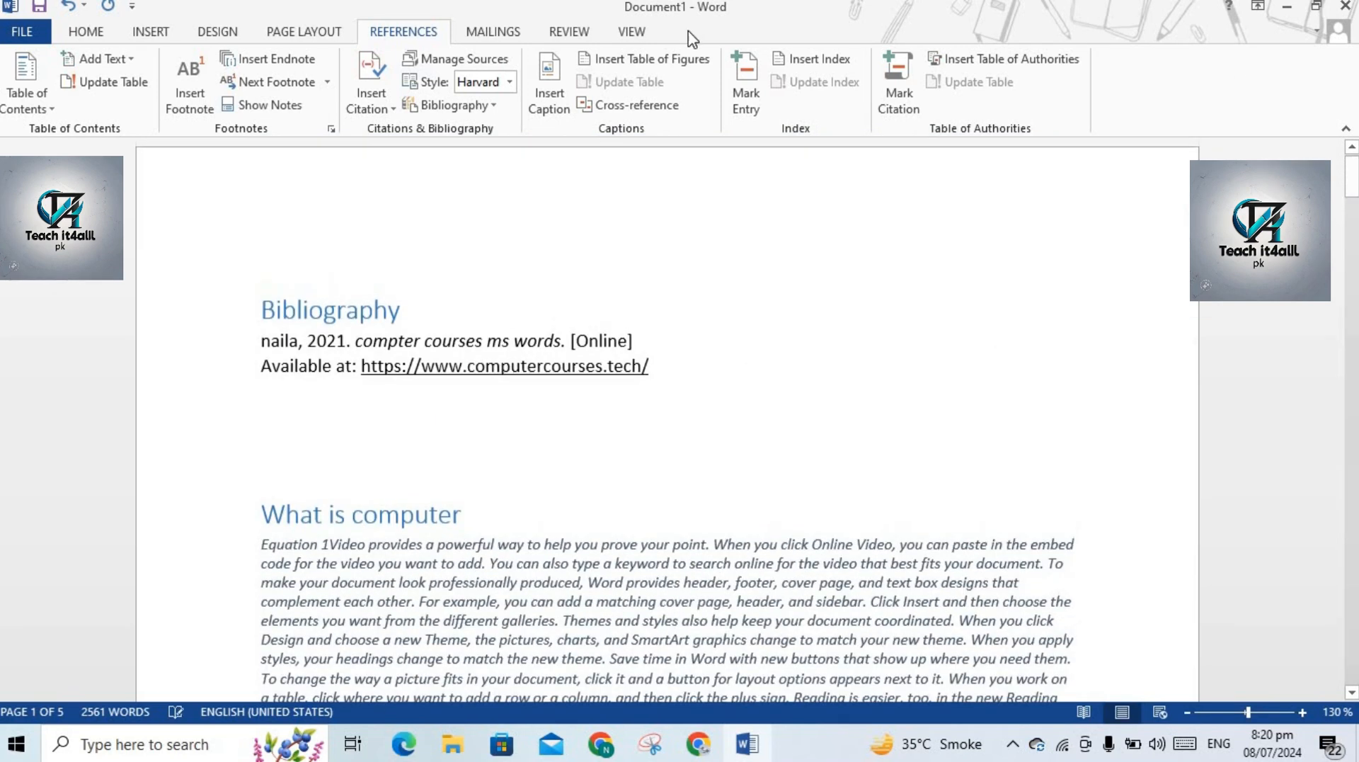
click(665, 67)
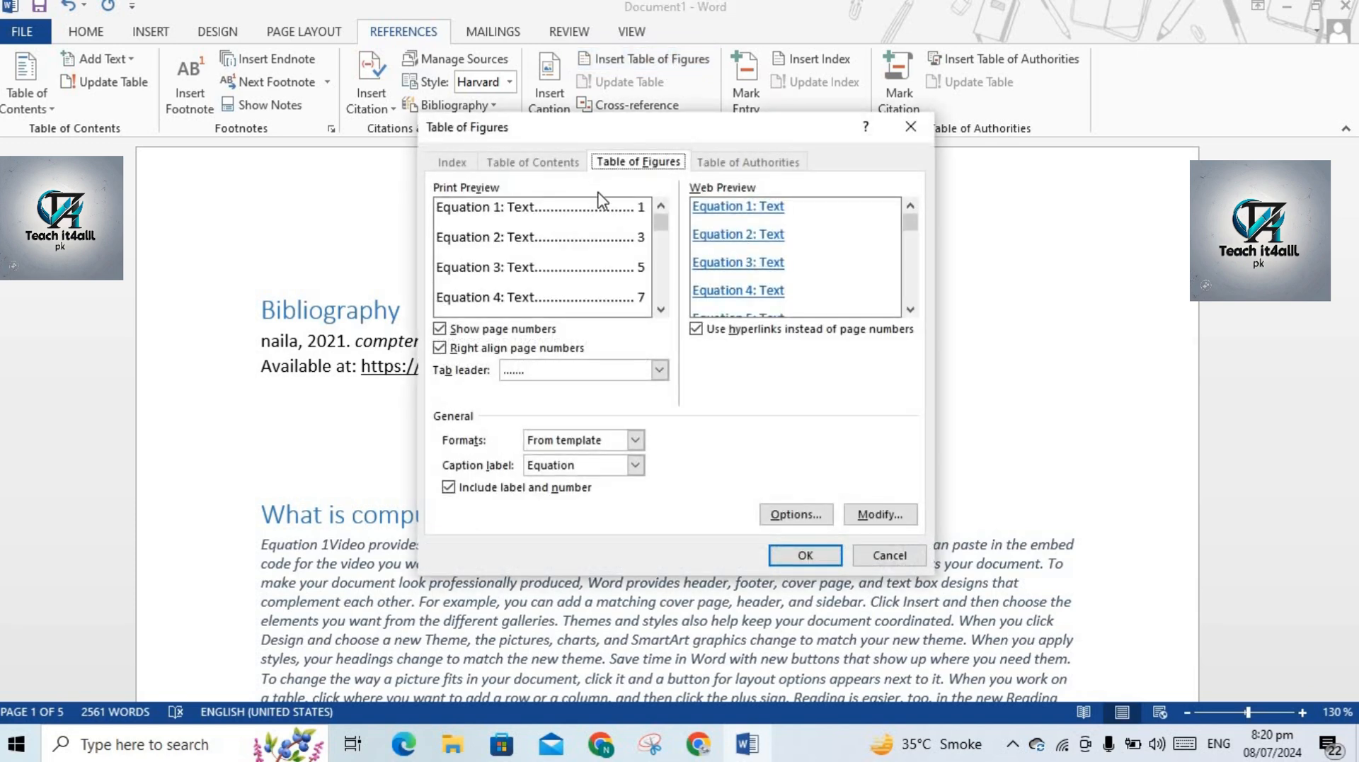
click(657, 370)
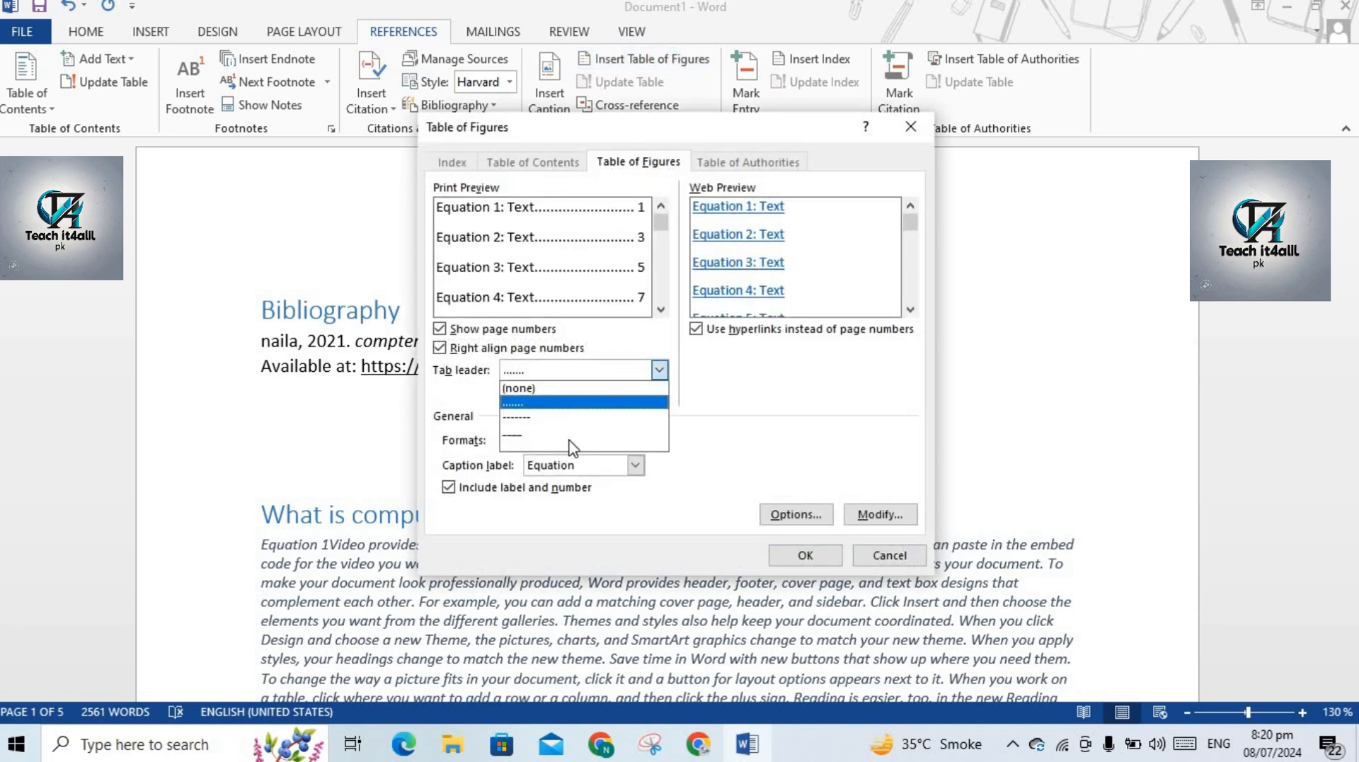
click(536, 390)
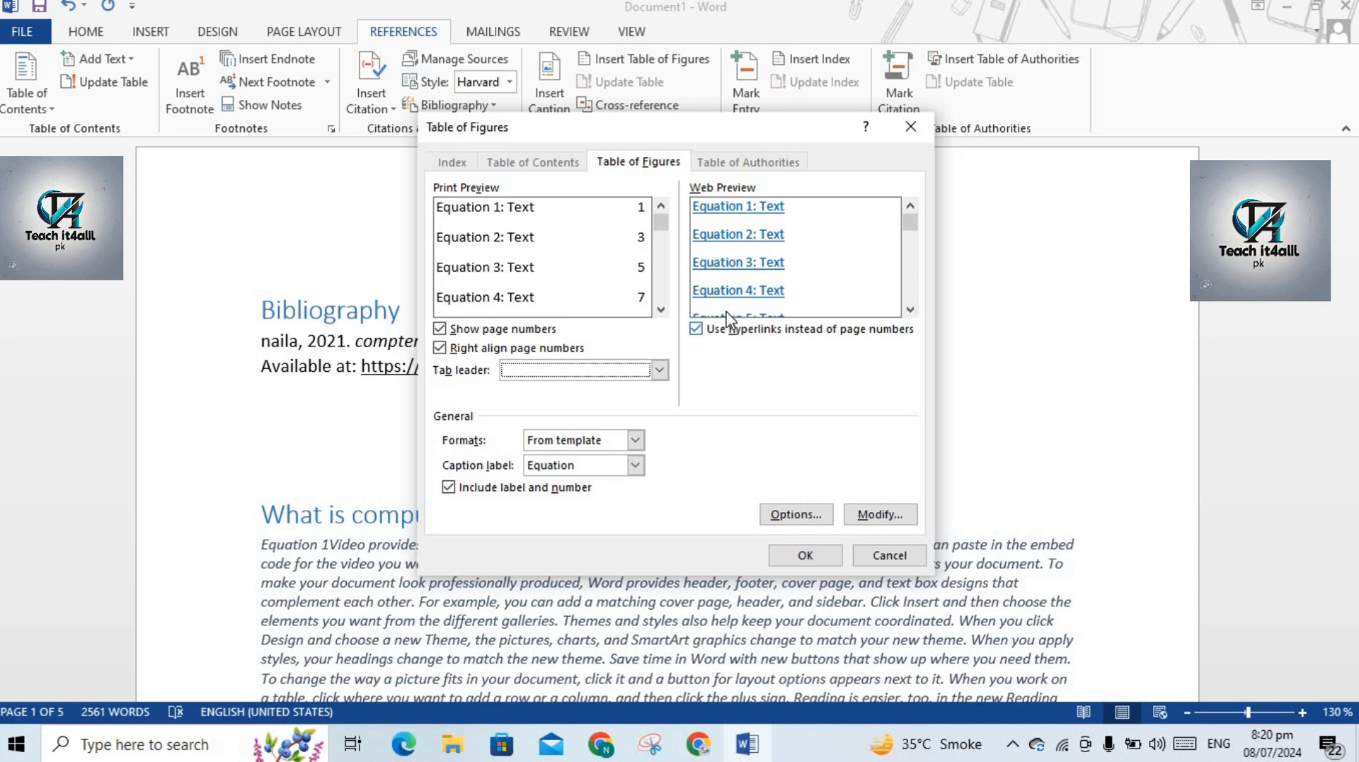
click(796, 514)
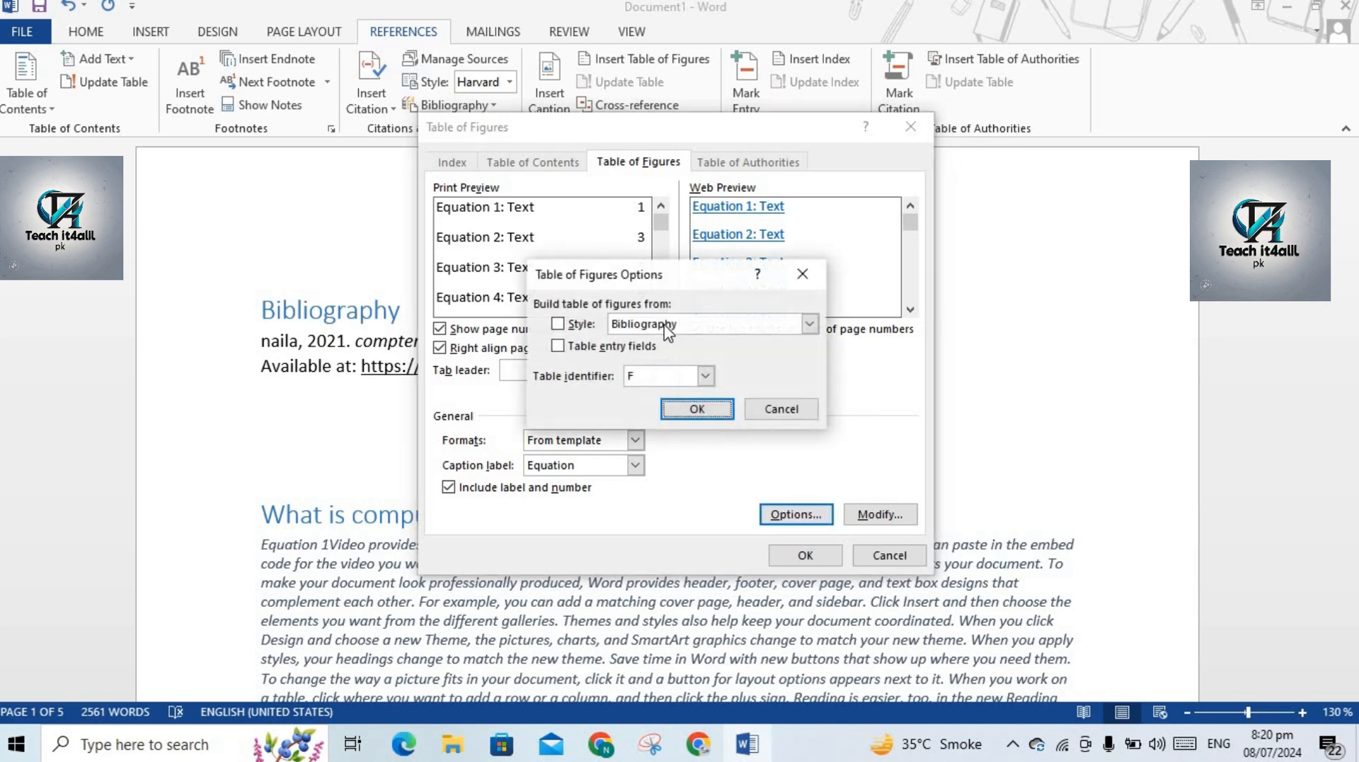
click(809, 324)
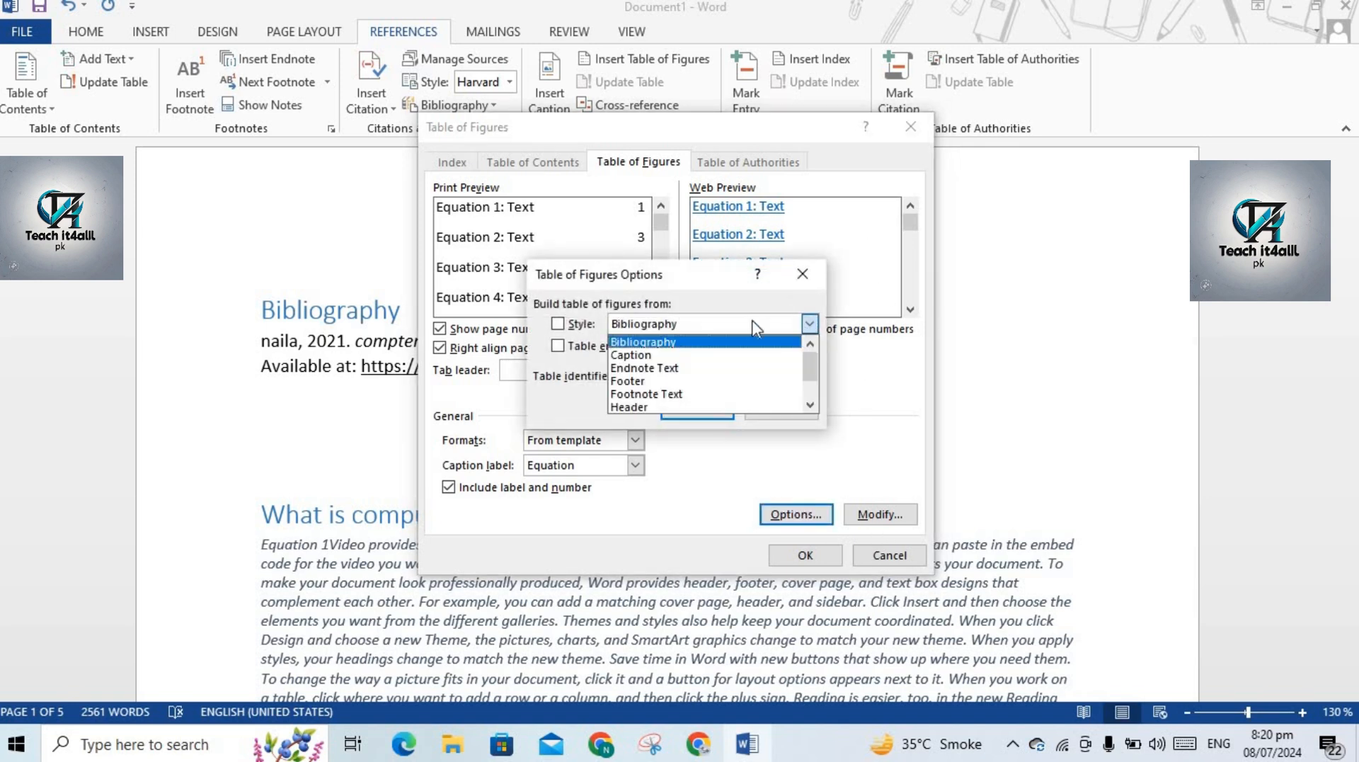
click(644, 354)
click(698, 409)
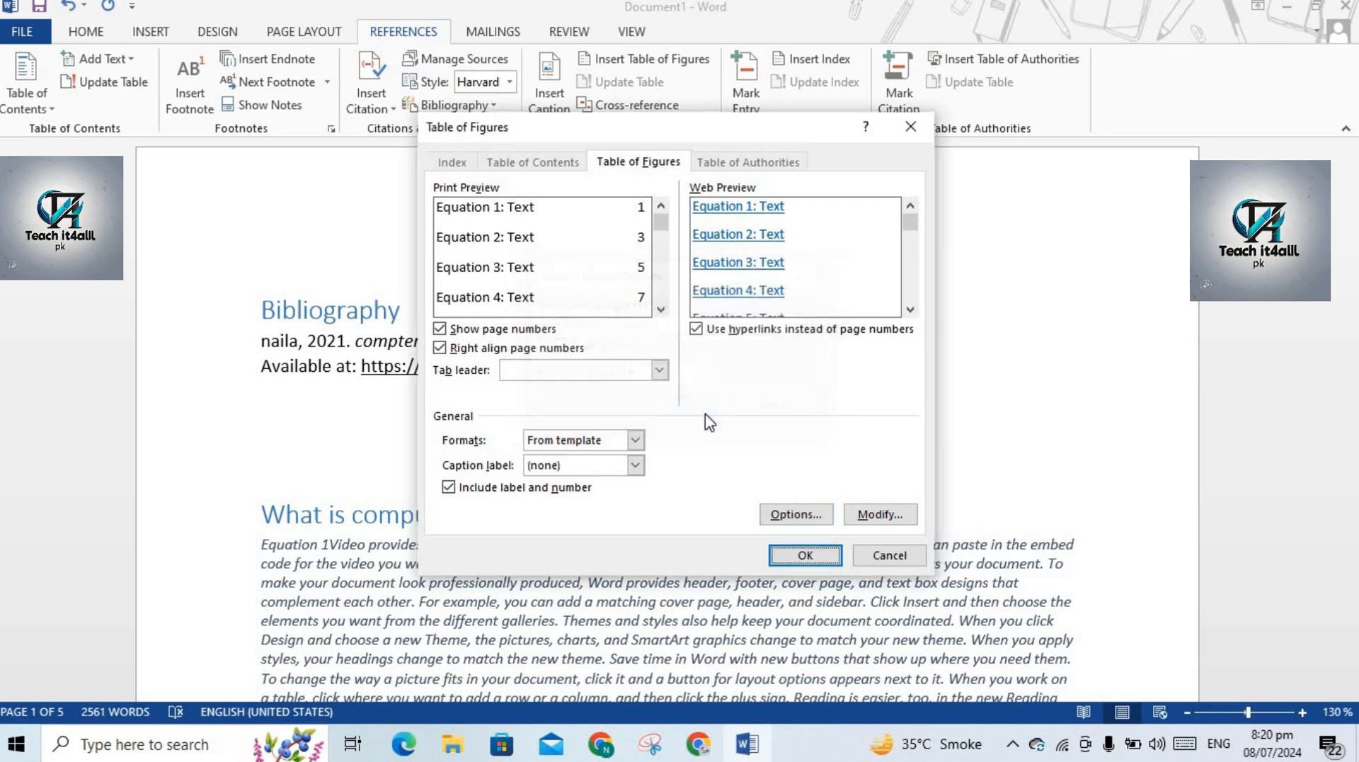
click(796, 551)
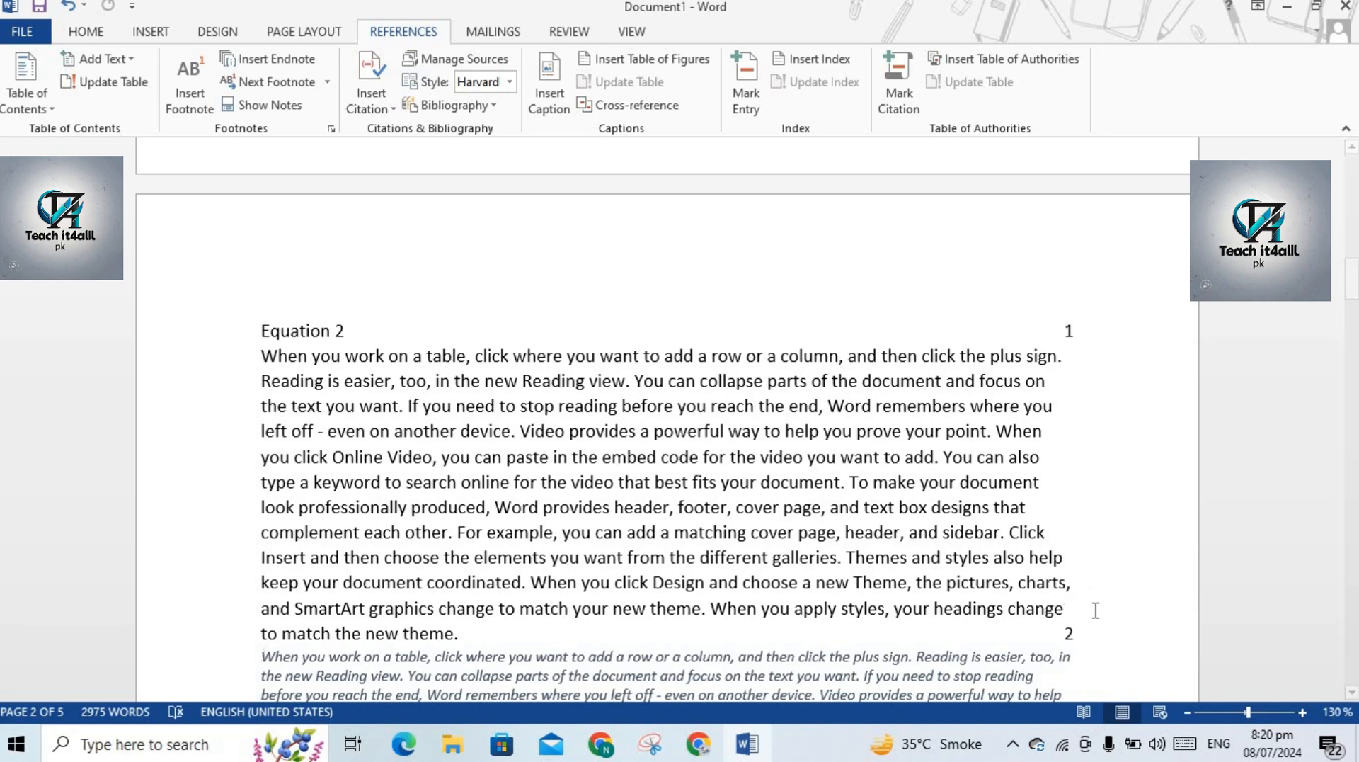
drag(1353, 288, 1353, 177)
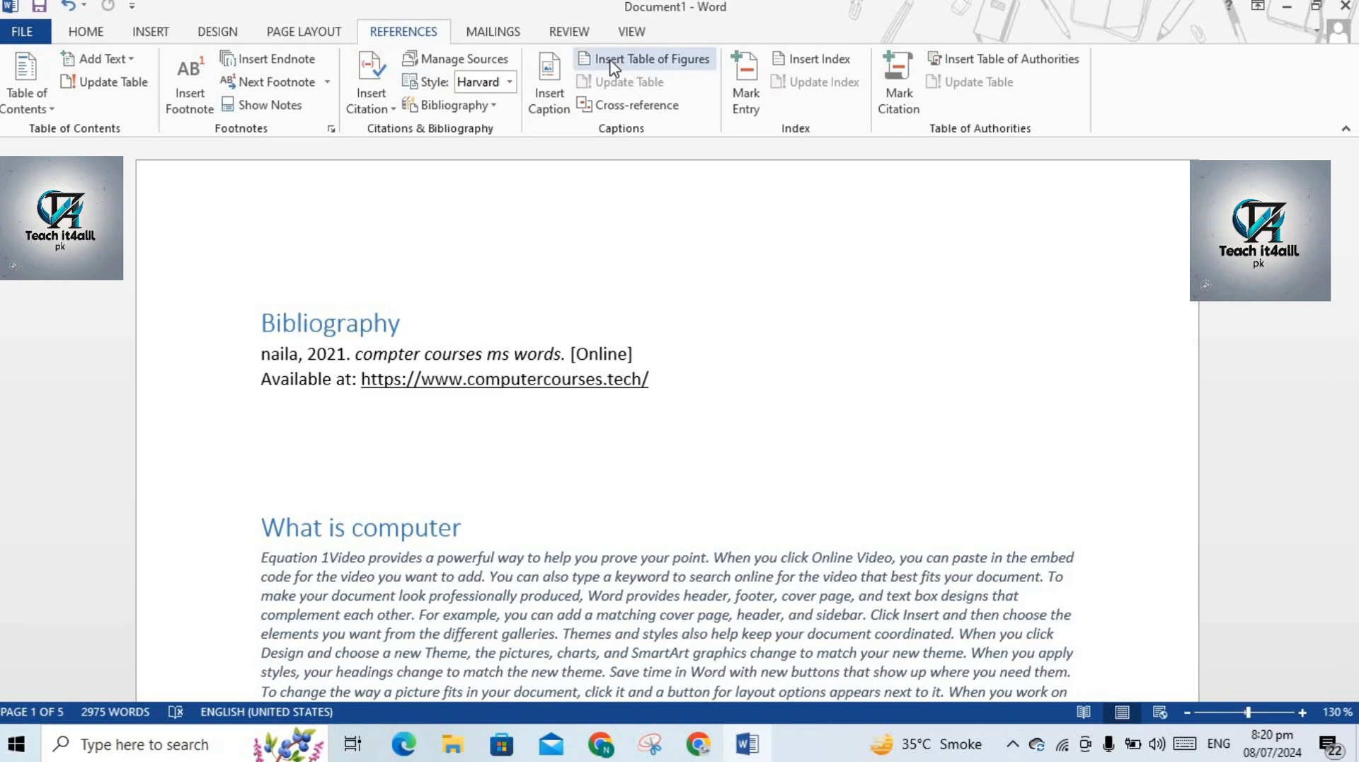
click(656, 62)
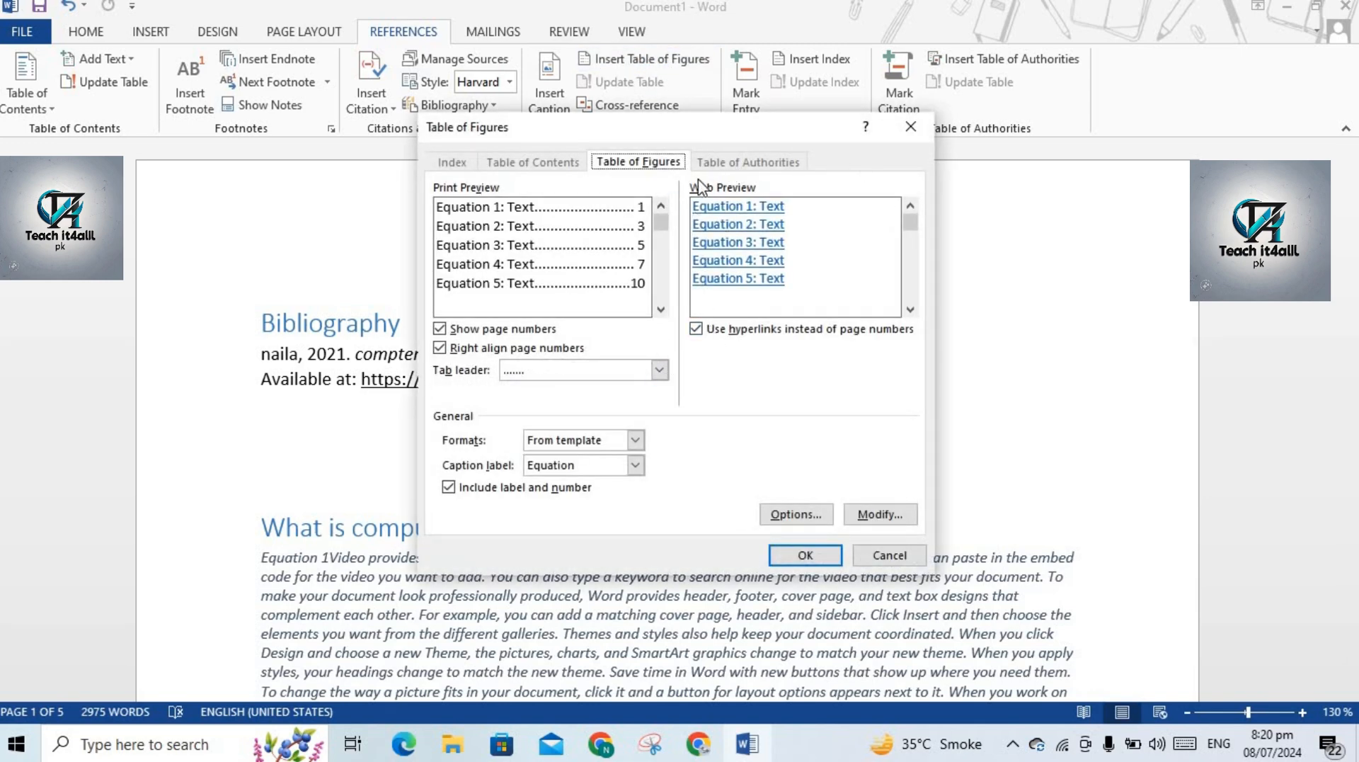
click(910, 126)
Insert a cross-reference to the heading text of "What is computer" before the paragraph starting "When you work on a table".
click(628, 106)
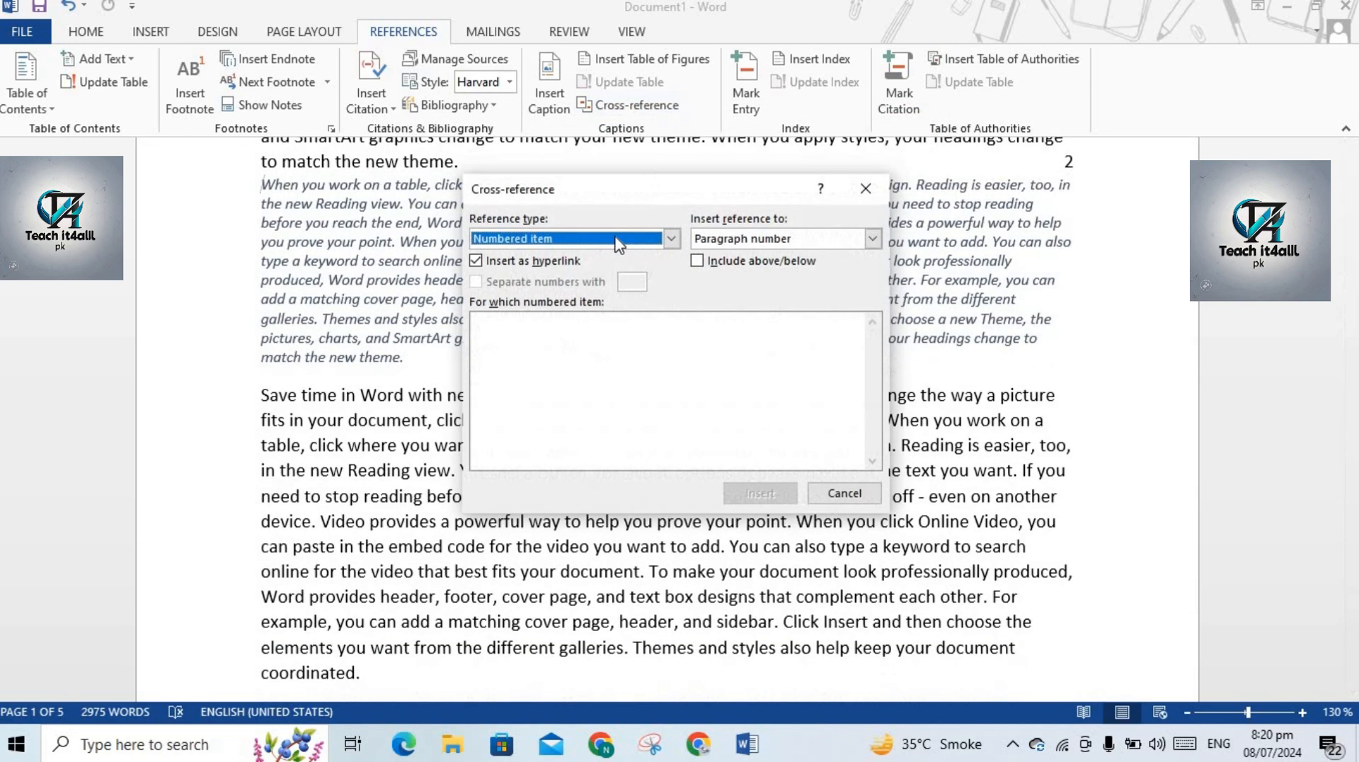
click(670, 239)
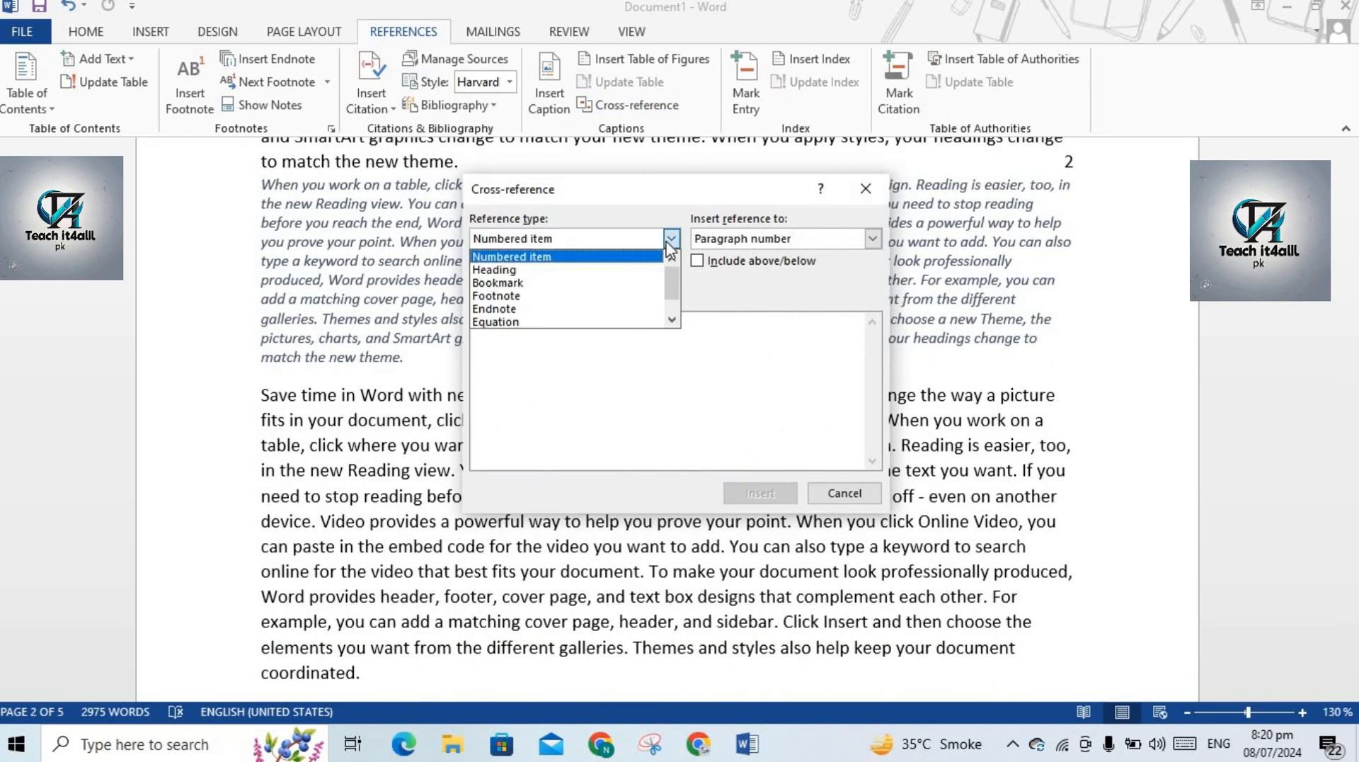
click(545, 273)
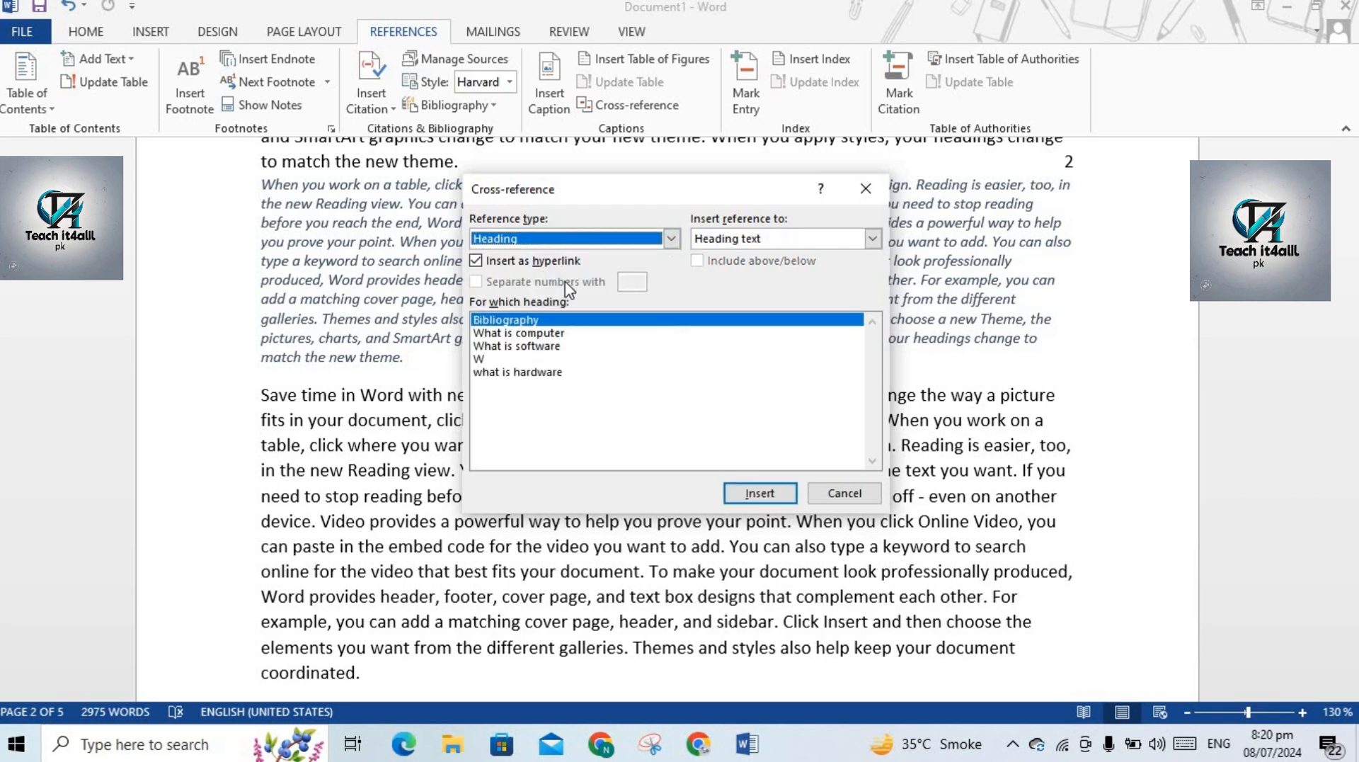
click(548, 335)
click(759, 493)
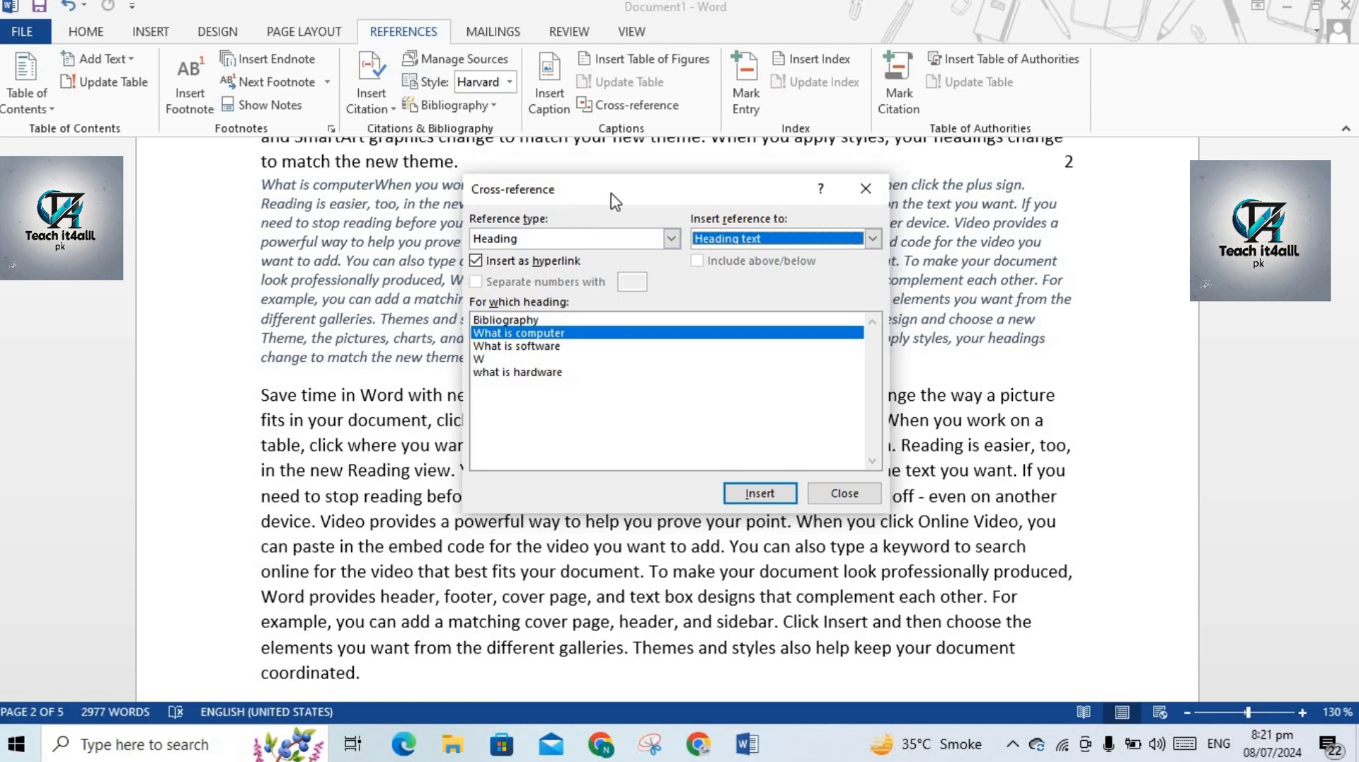
Insert a cross-reference to the heading text of "what is hardware" on the empty line above the "What is computer" heading.
drag(611, 192, 547, 307)
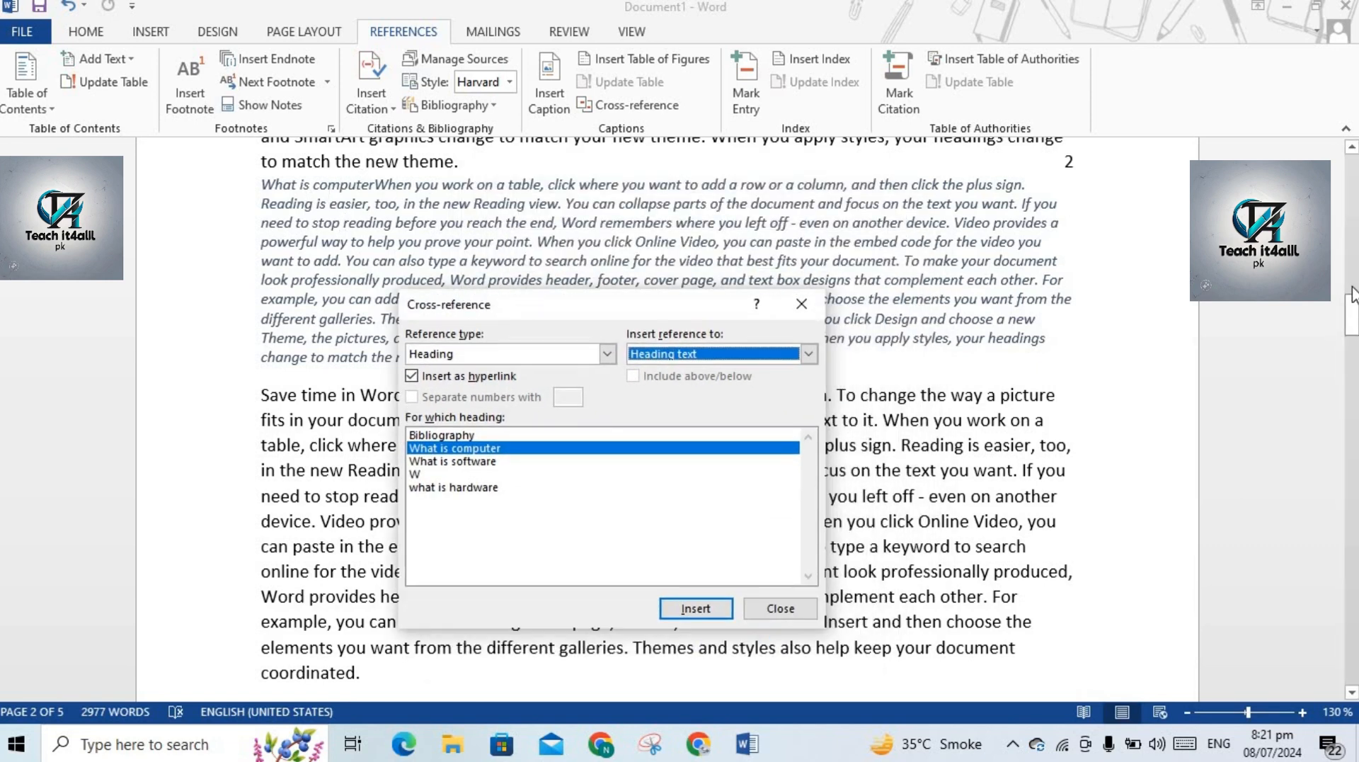
drag(1352, 313, 1295, 102)
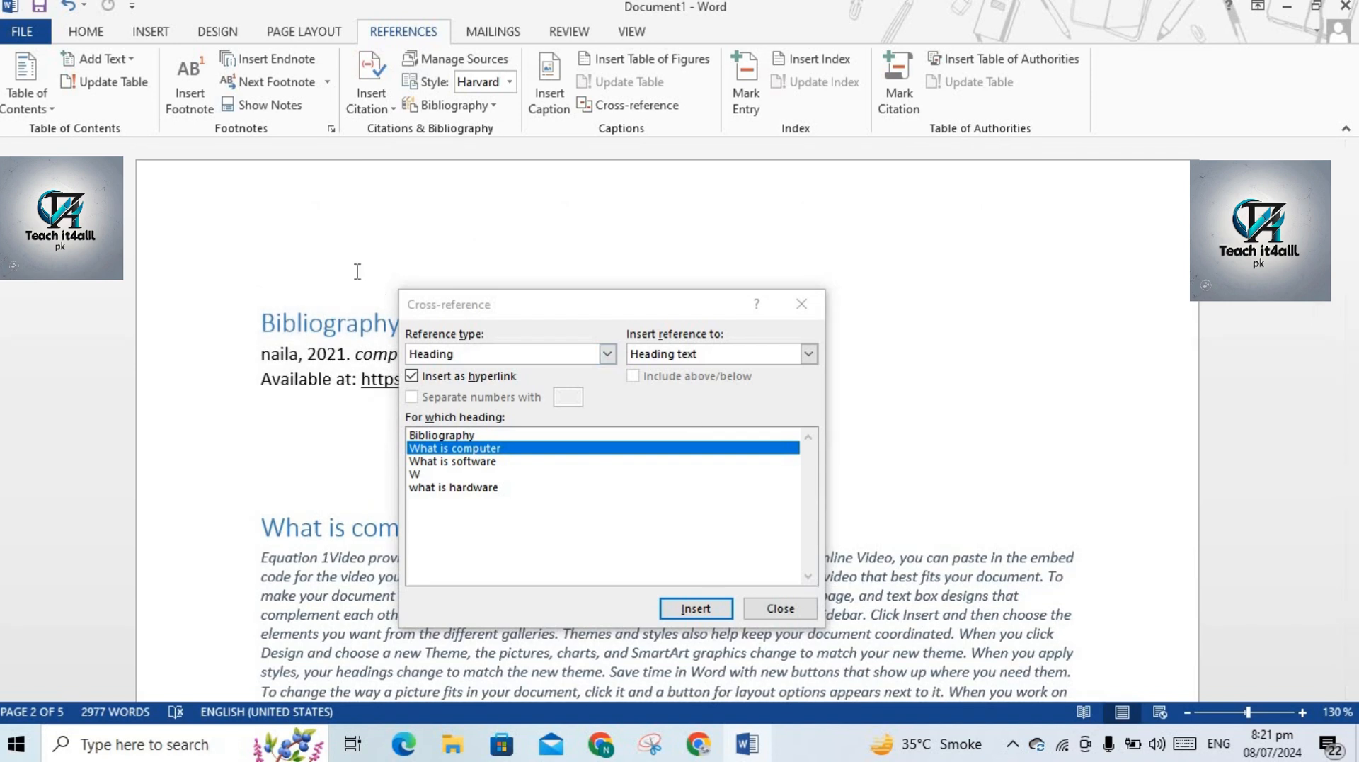
click(360, 323)
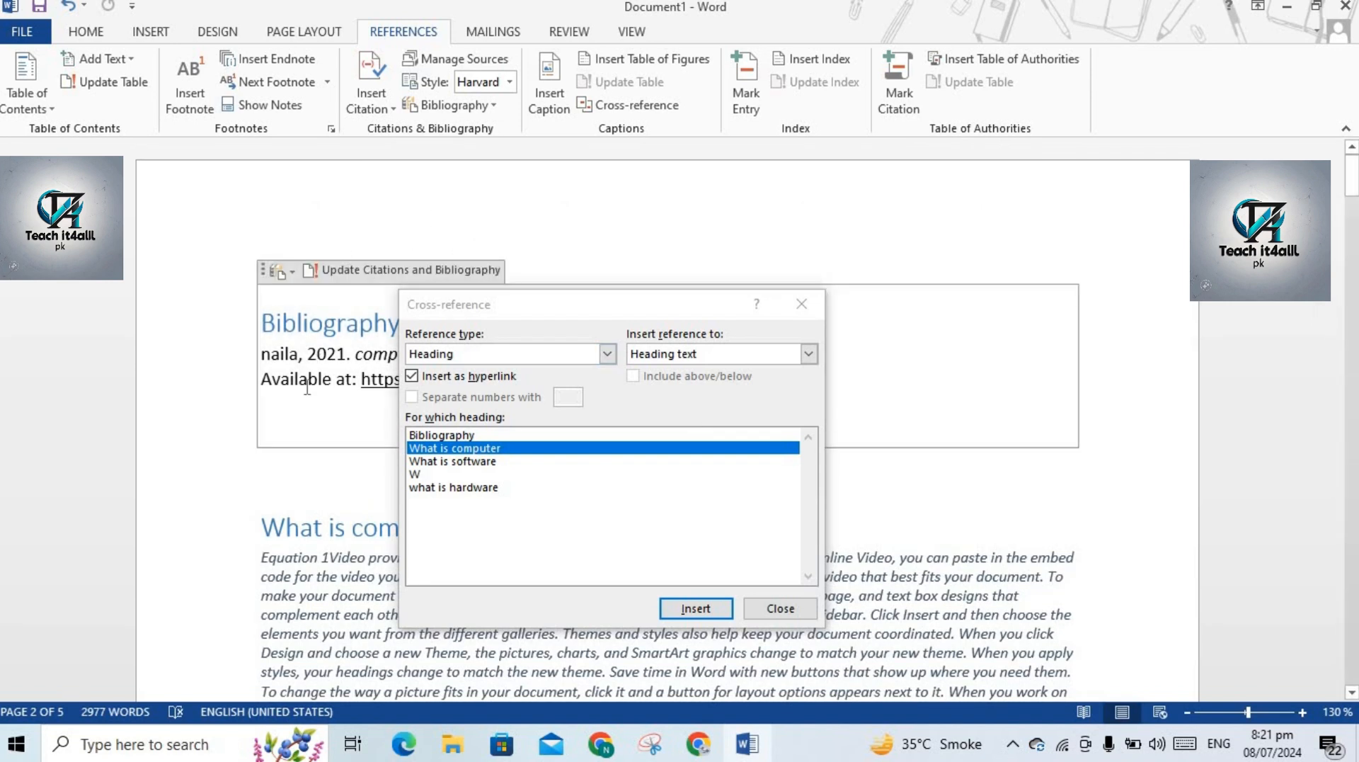
click(314, 473)
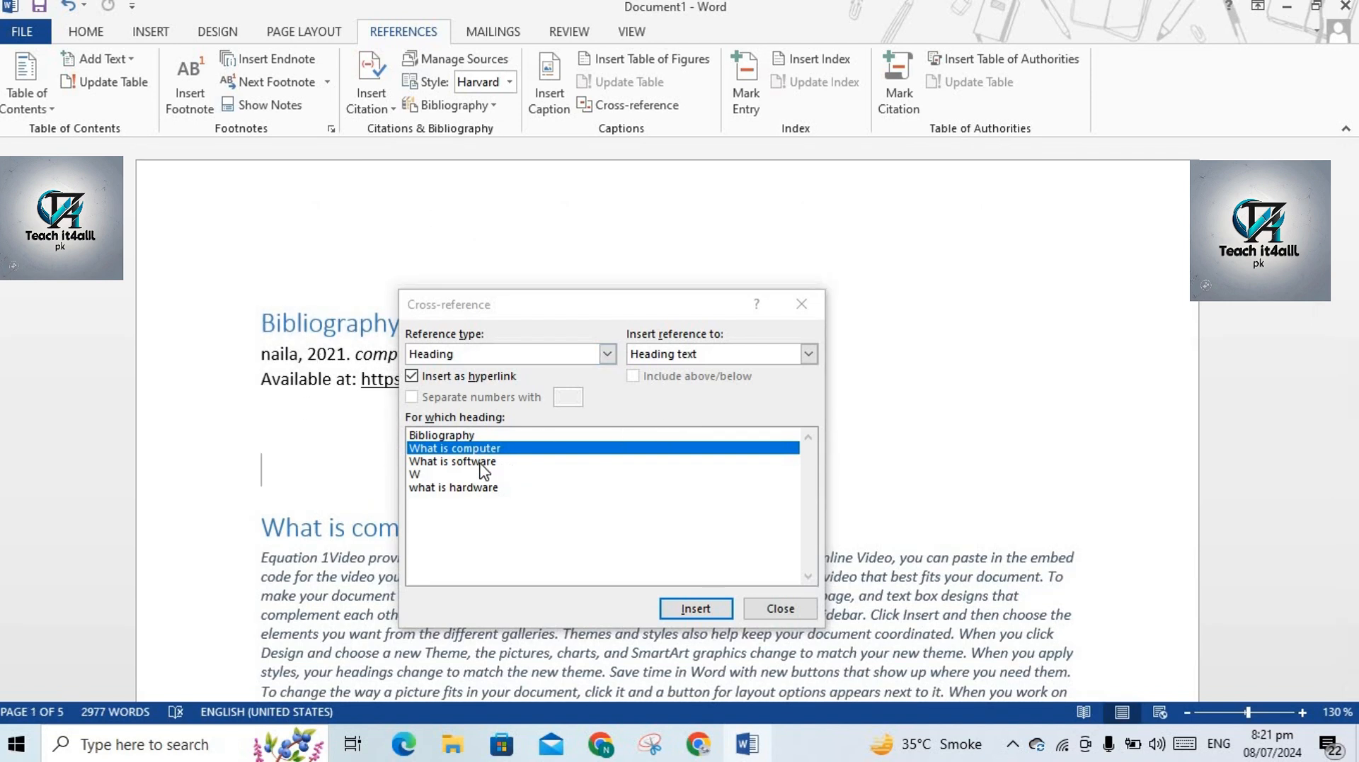
click(468, 488)
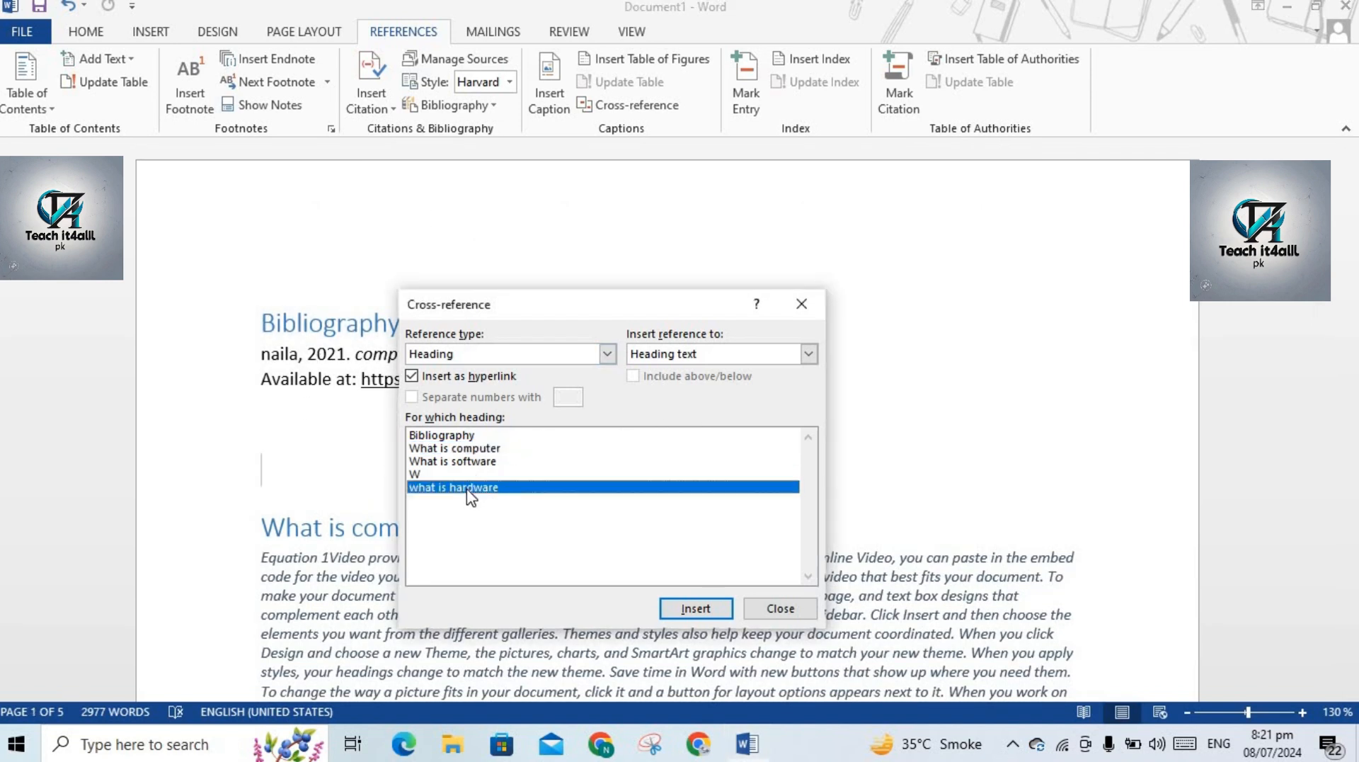
click(685, 608)
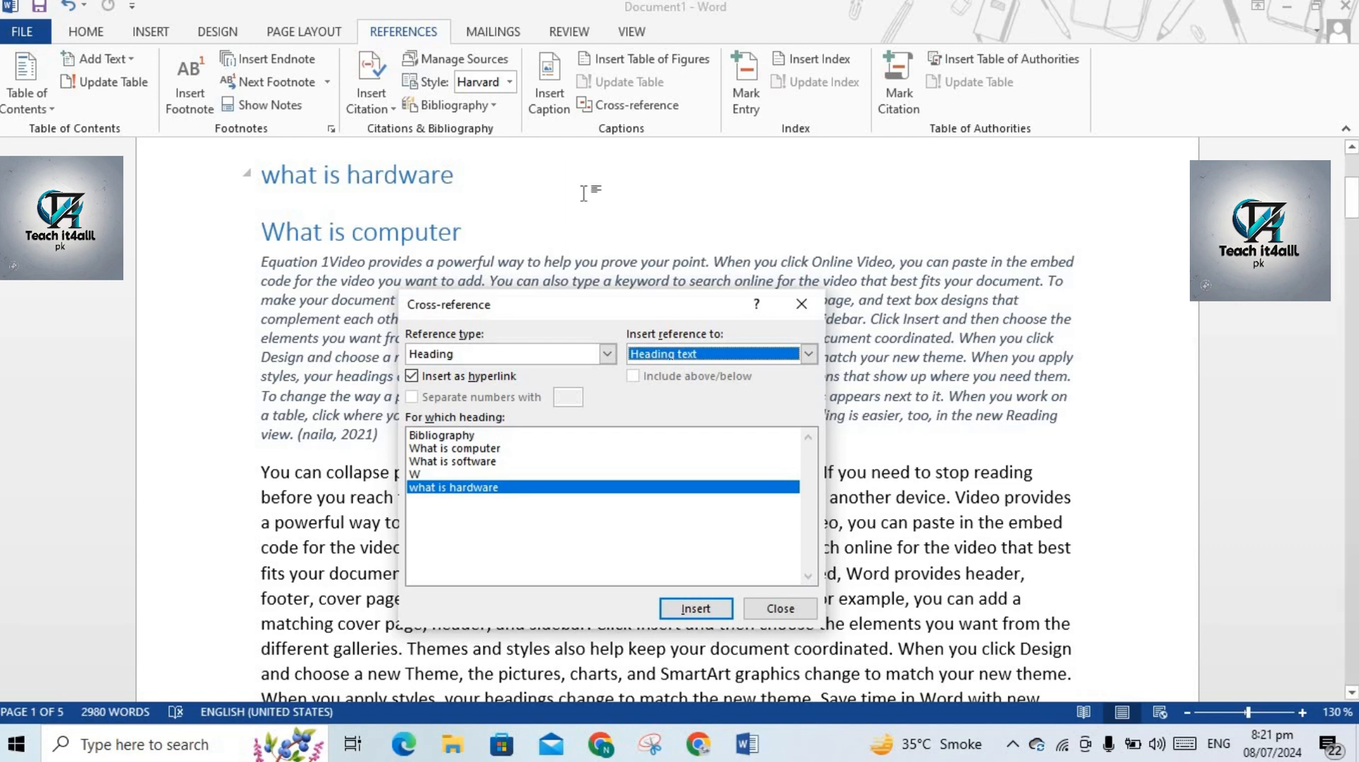
click(801, 304)
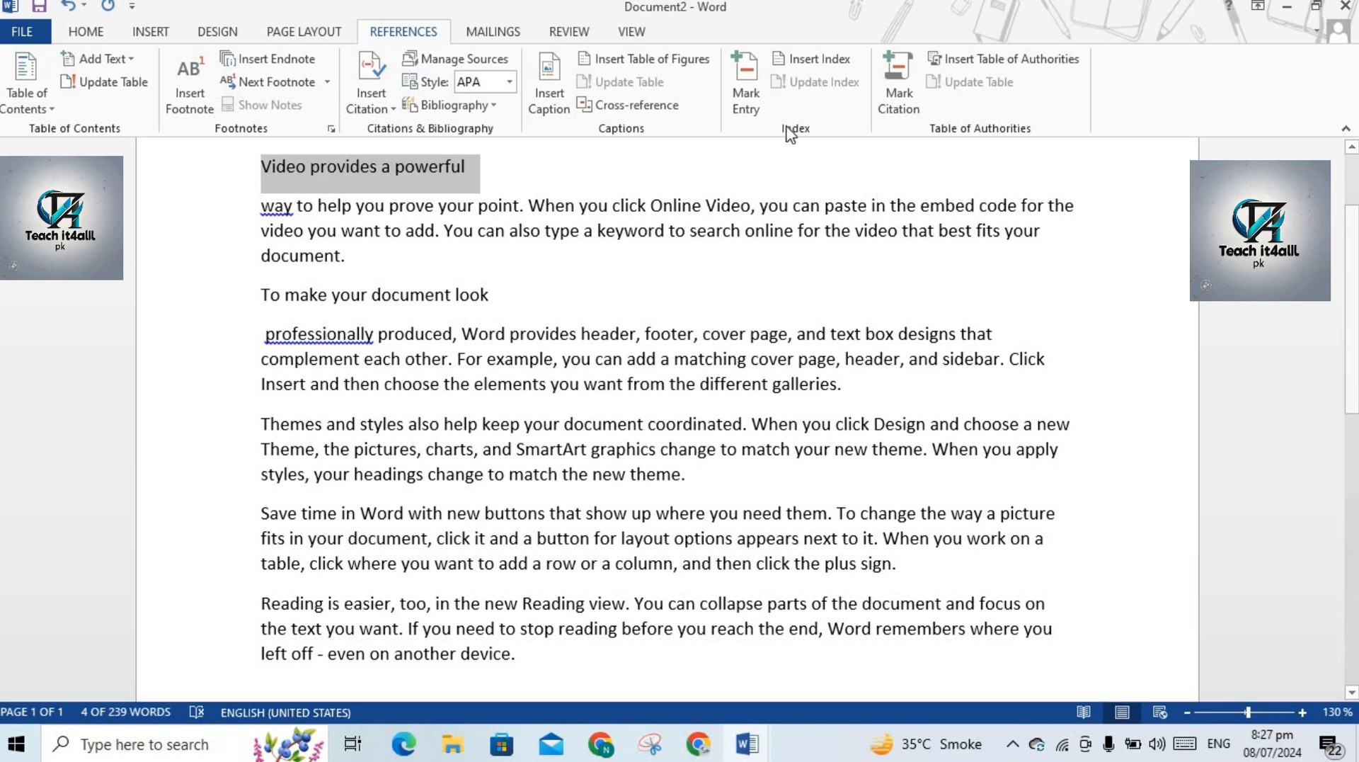
Mark the selected text "Video provides a powerful" as a current-page index entry with a bold page number.
click(751, 96)
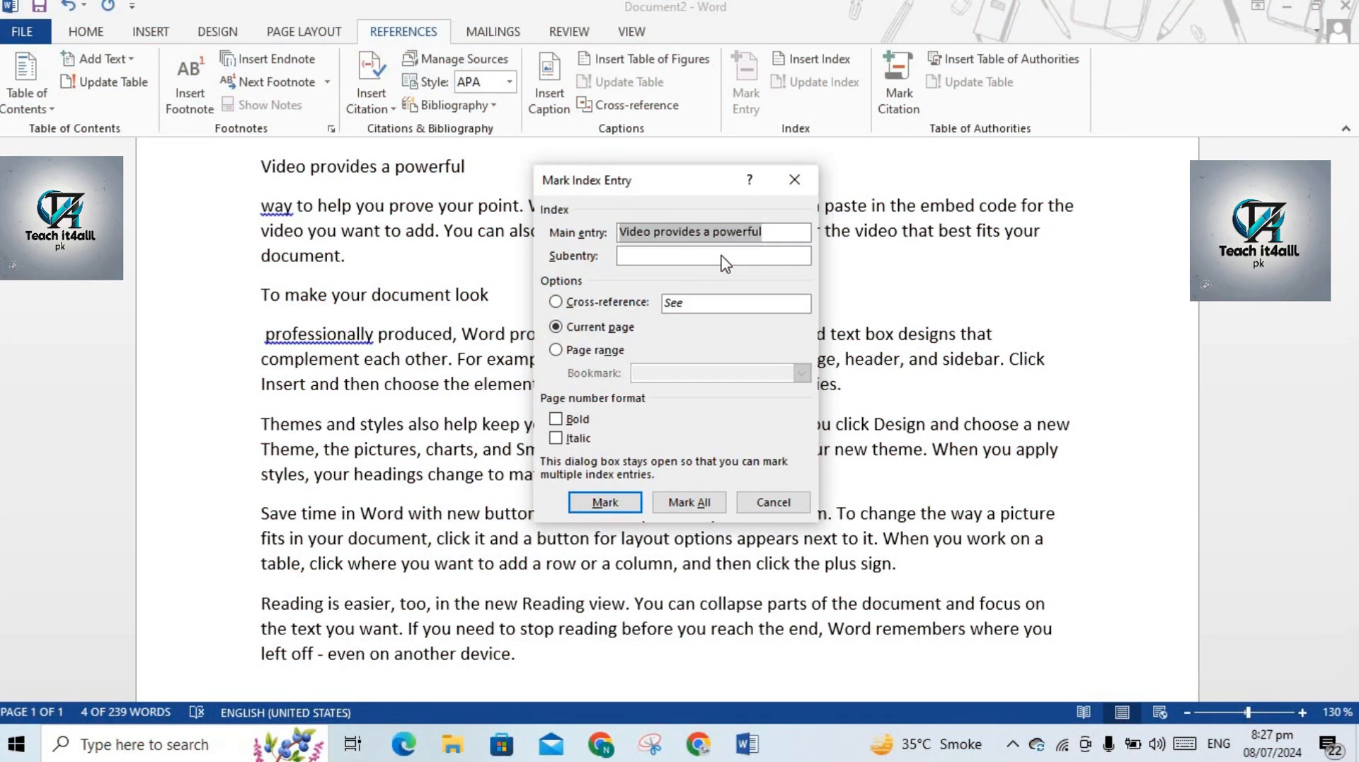
click(557, 419)
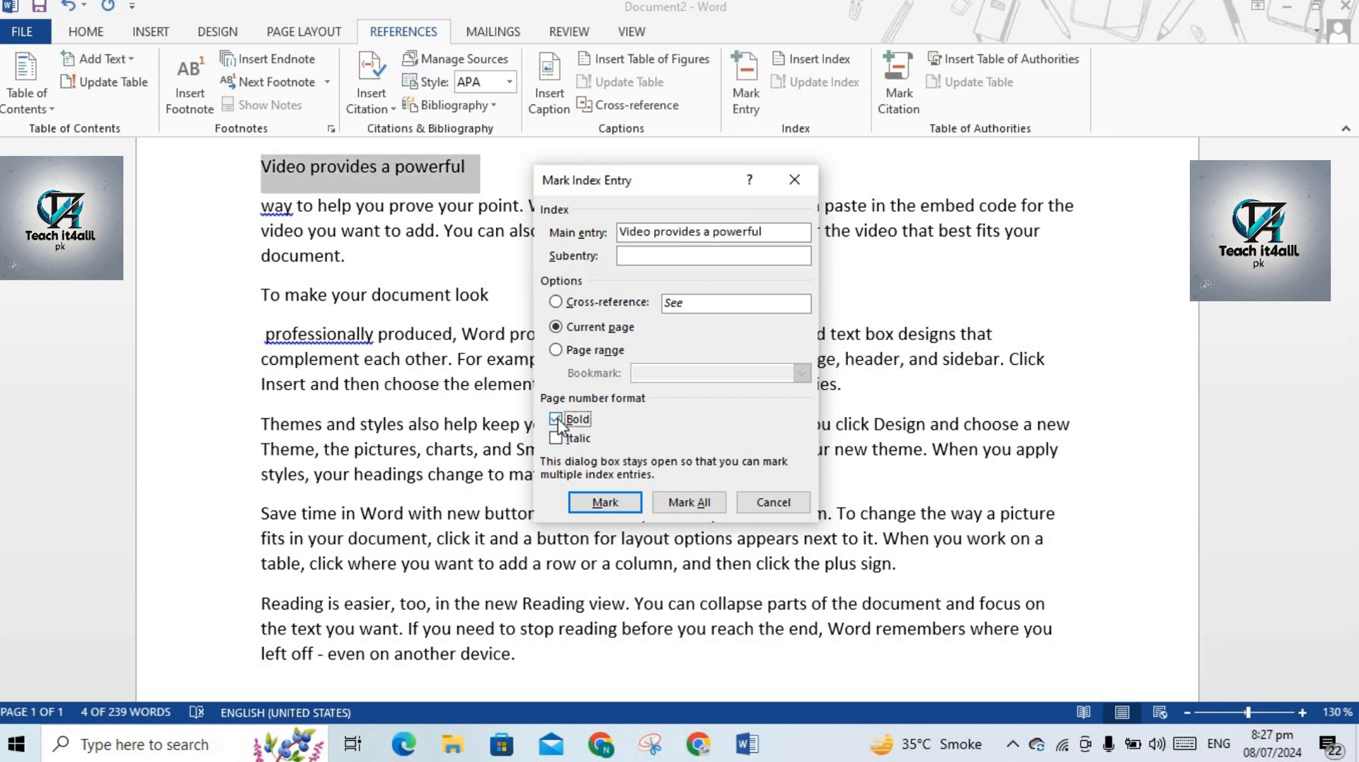
click(605, 502)
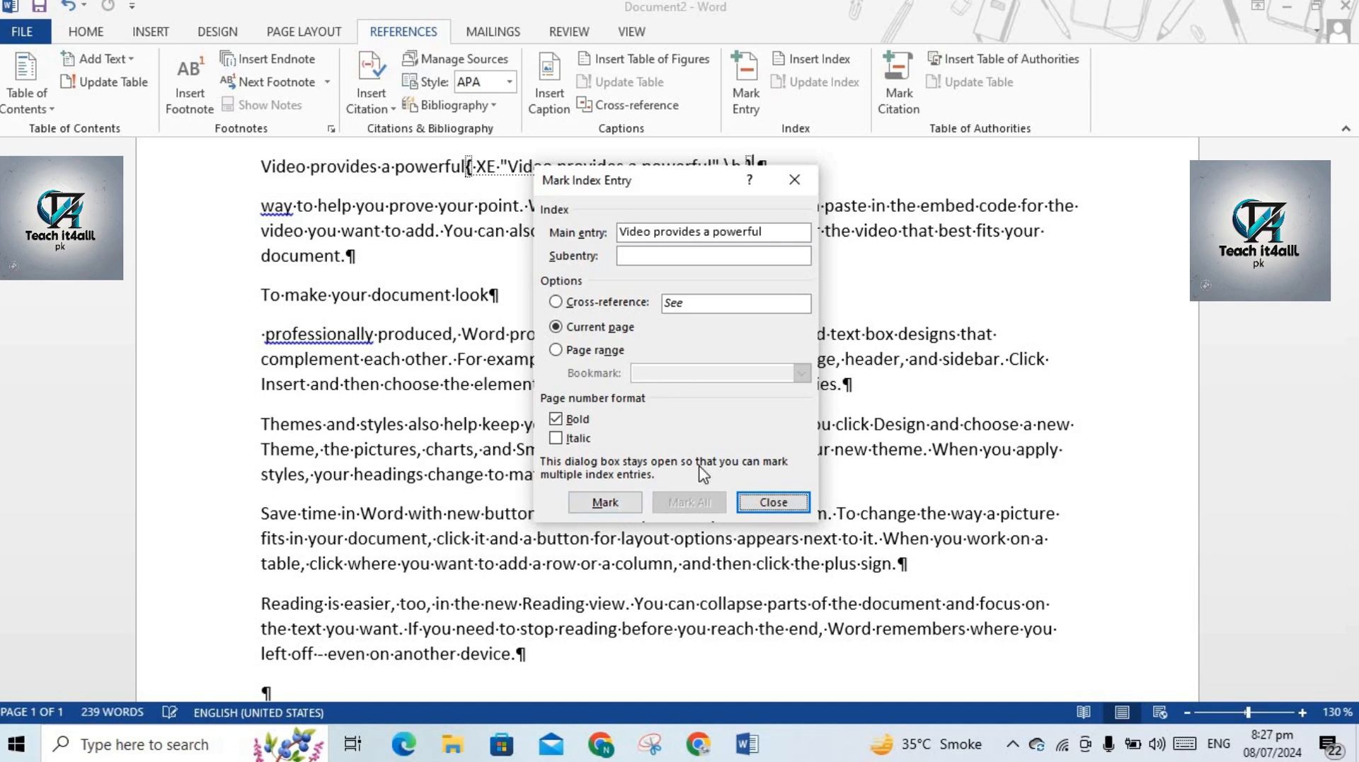
click(768, 503)
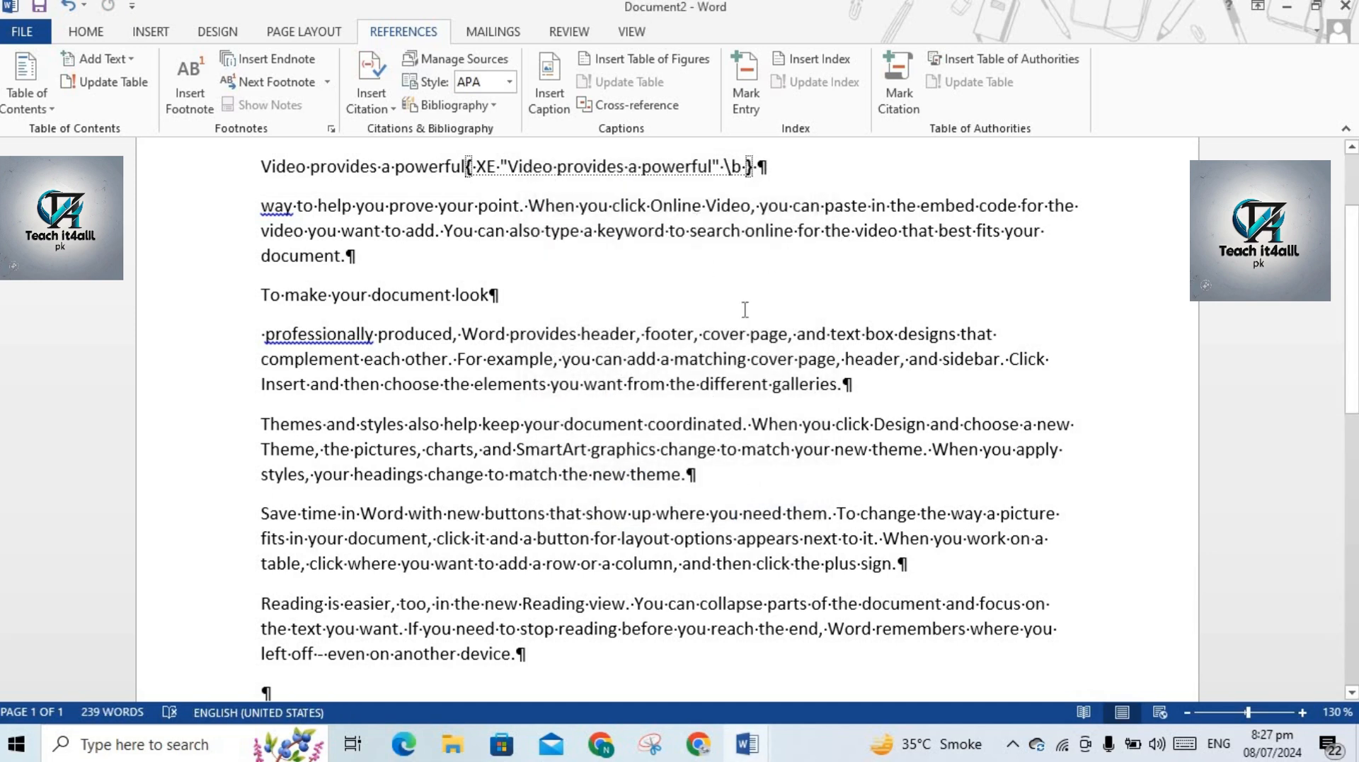
Hide the formatting marks and index field codes in the document.
click(86, 31)
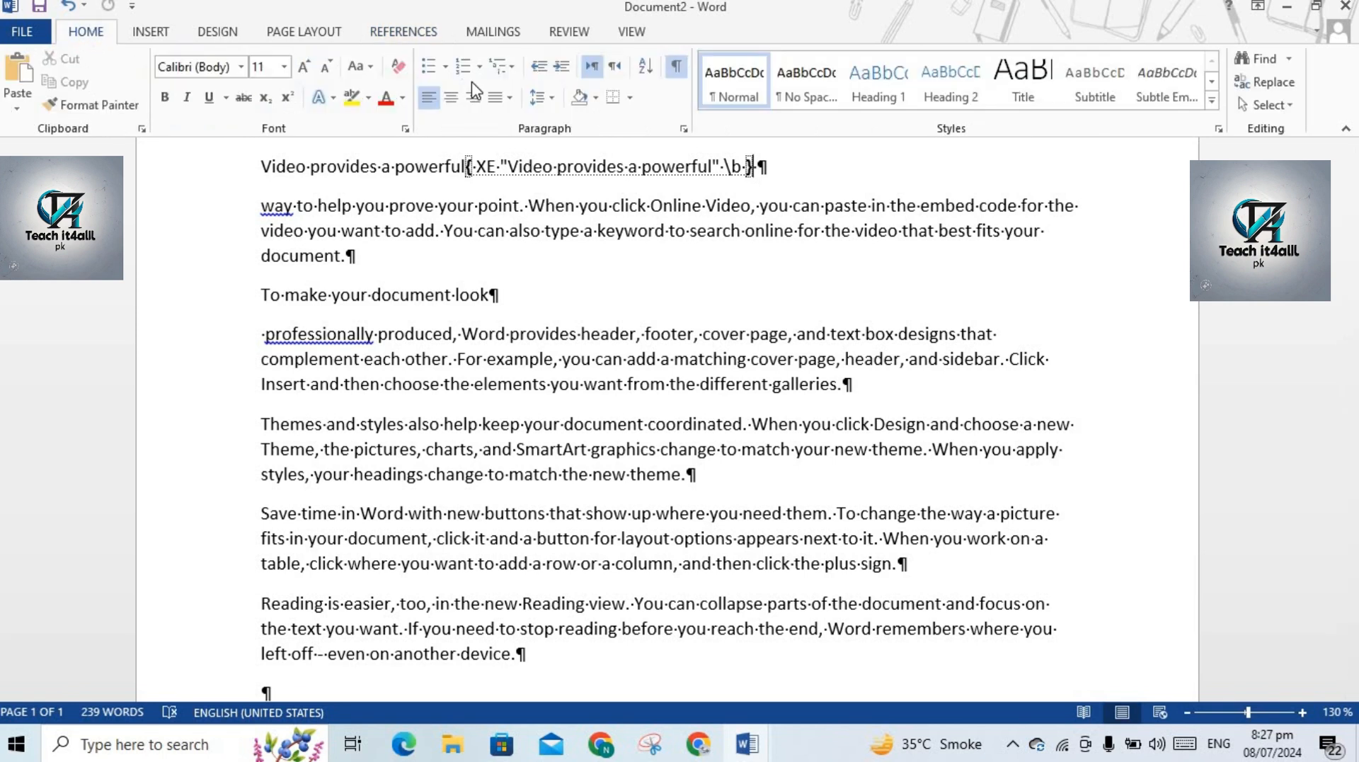
click(677, 68)
click(677, 68)
click(676, 68)
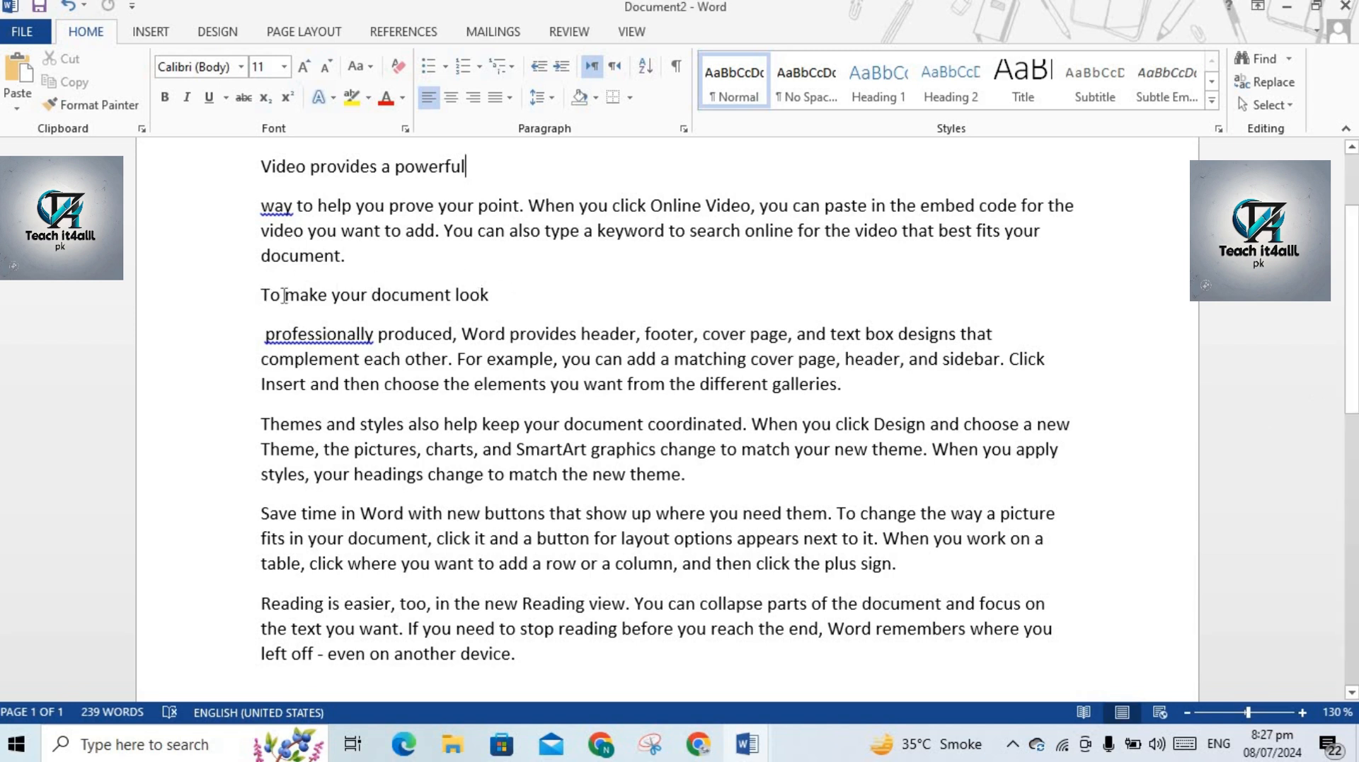
Mark "To make your document look" twice as a current-page index entry with a bold and italic page number, and hide the formatting marks.
drag(284, 295, 509, 299)
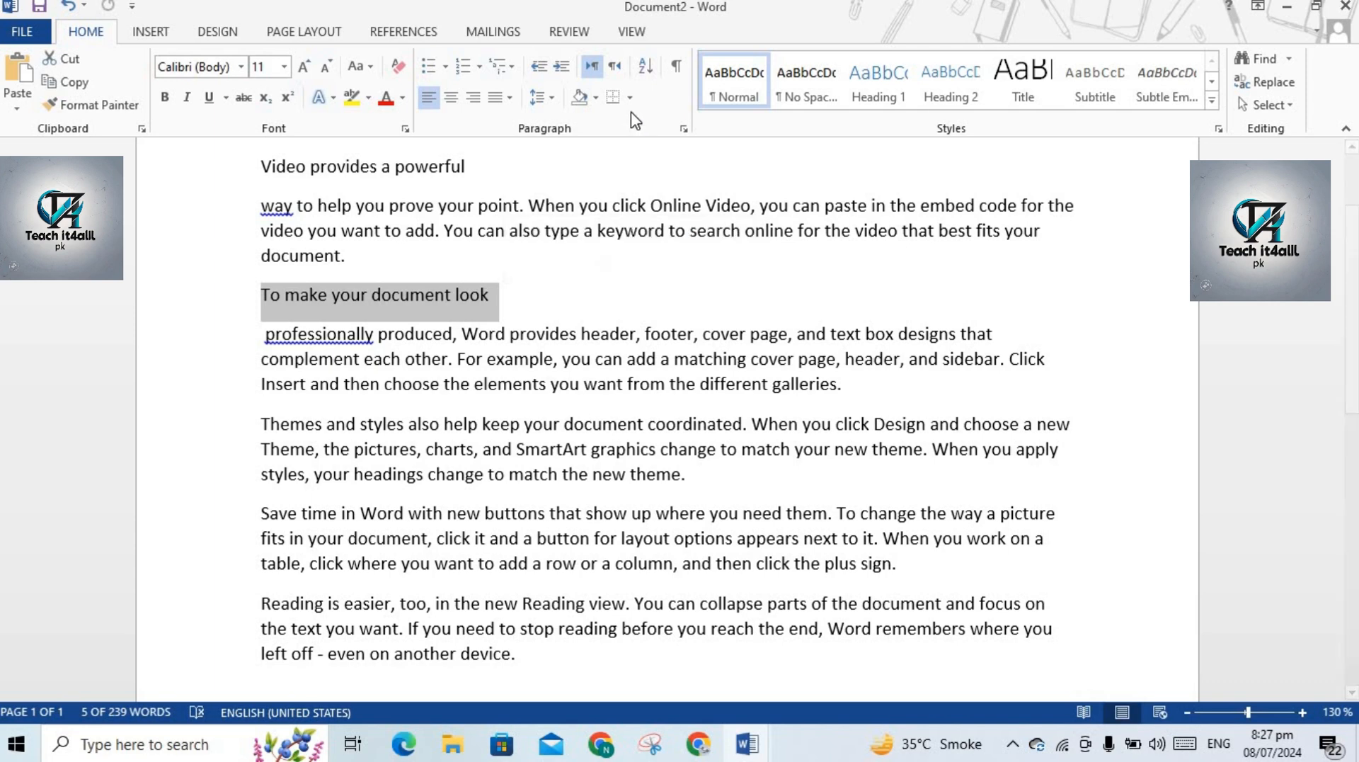
click(423, 36)
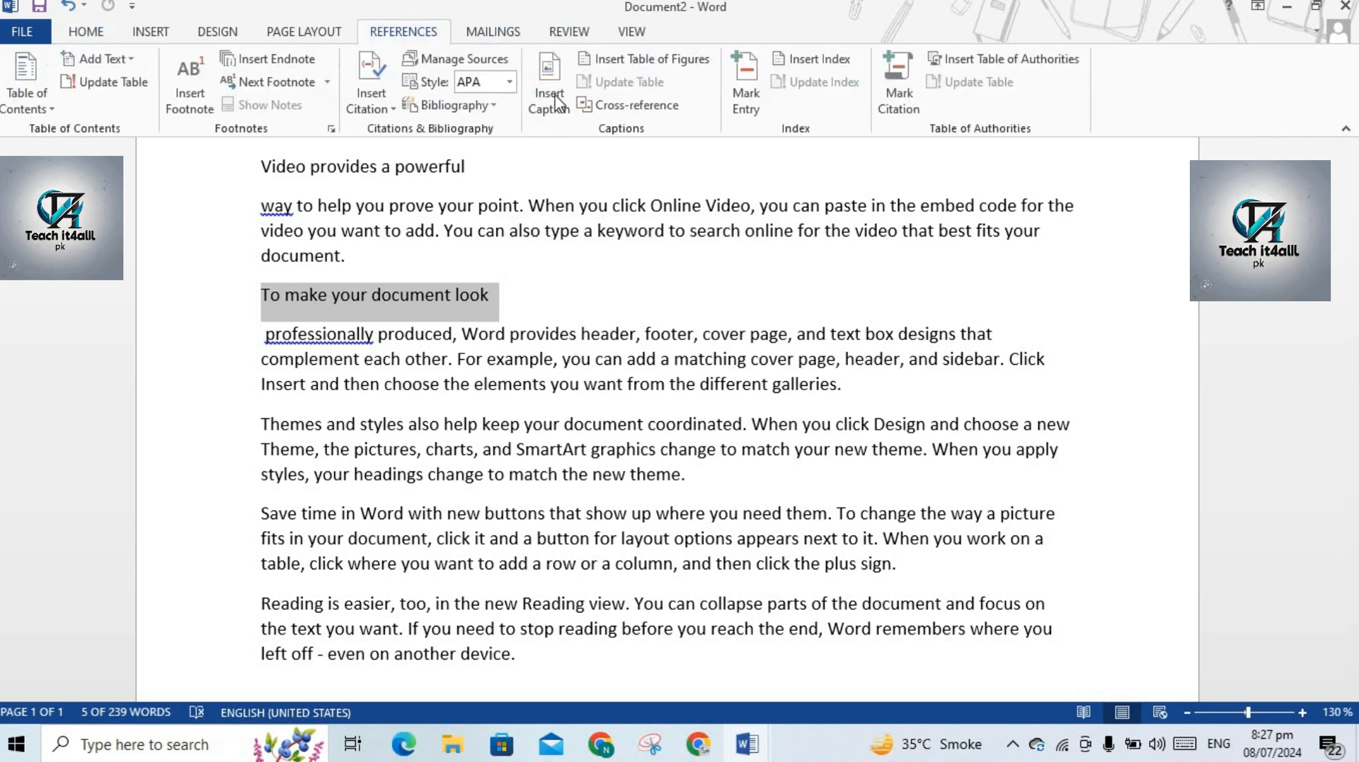
click(746, 103)
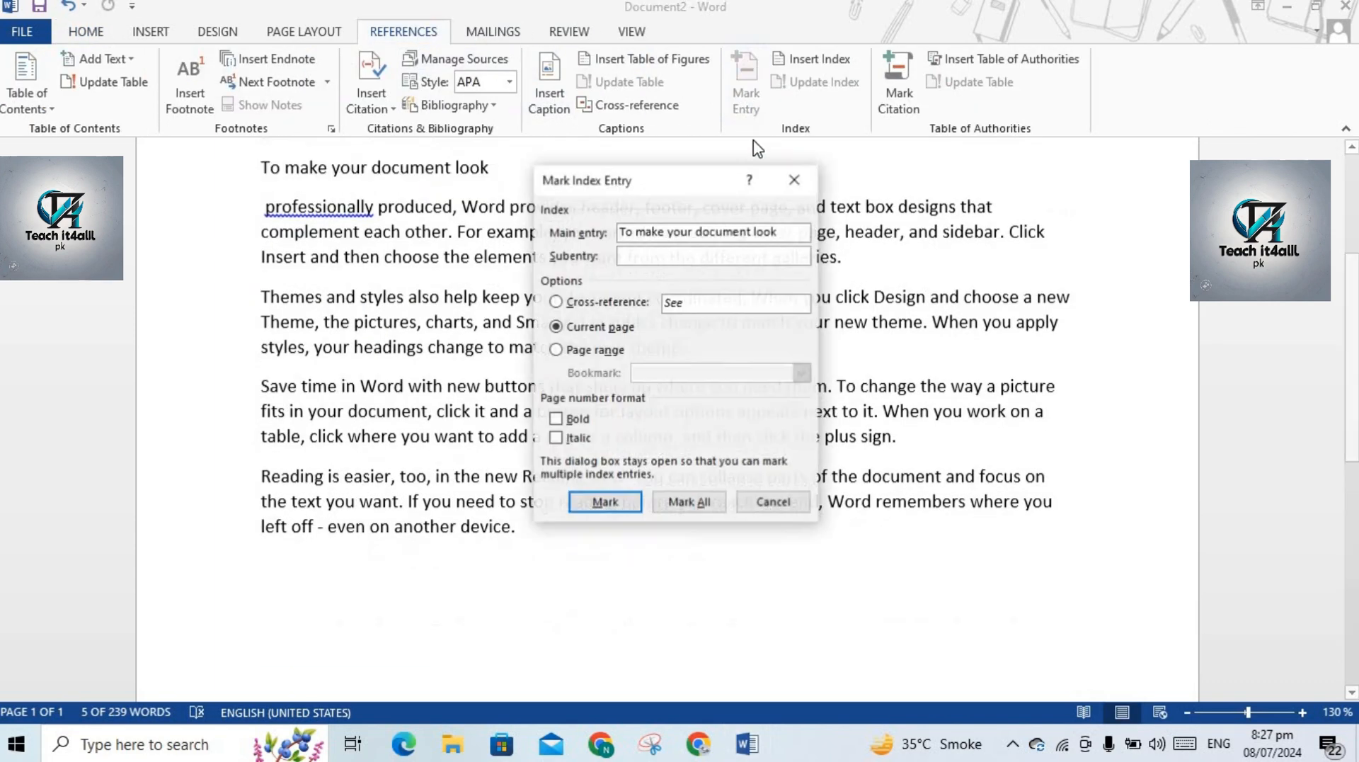
click(556, 419)
click(556, 438)
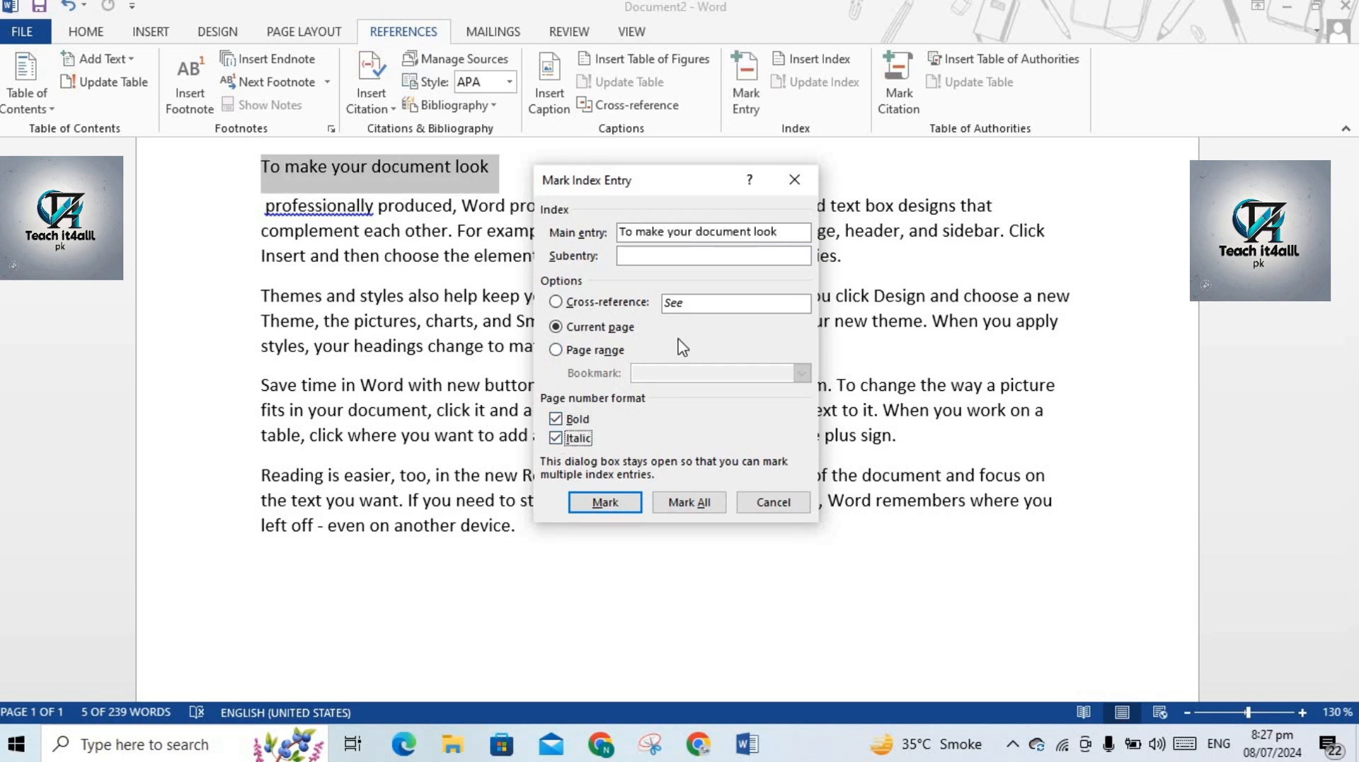
click(606, 503)
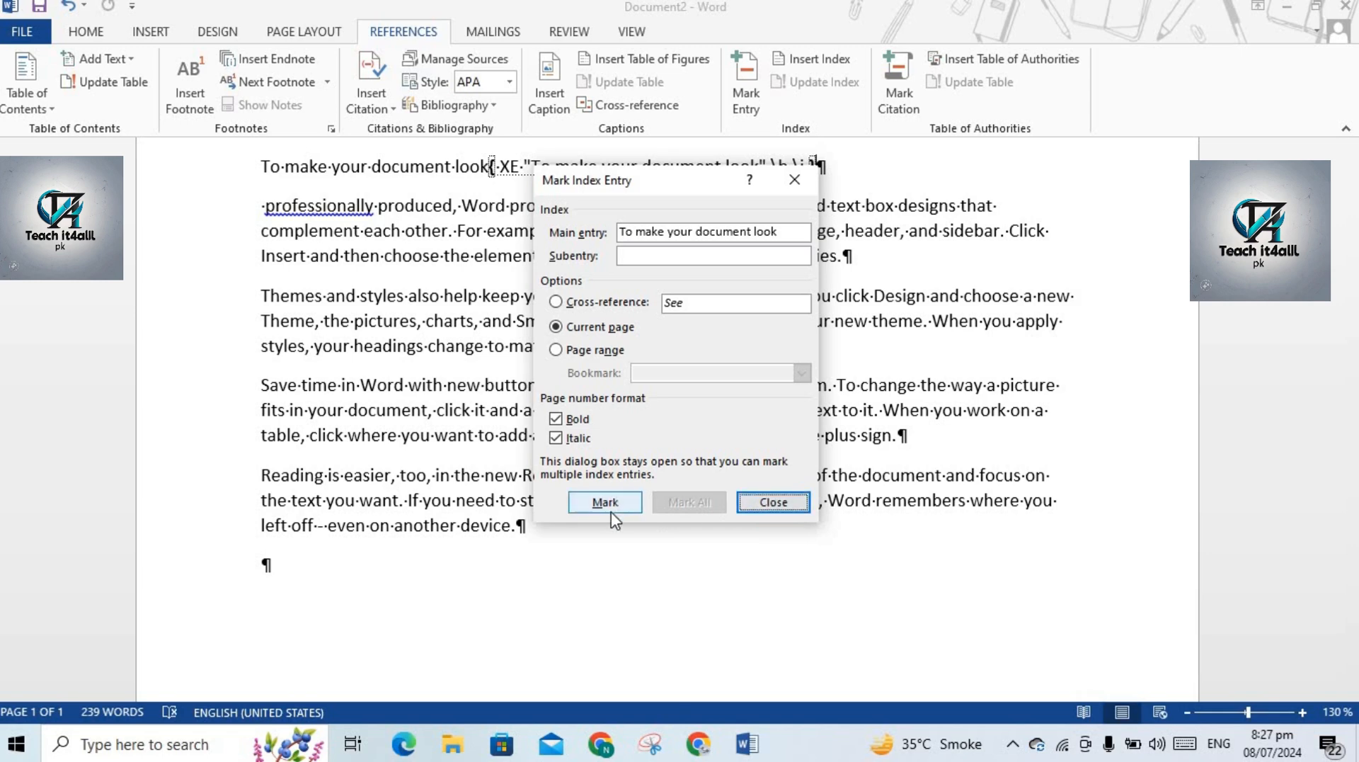
click(610, 511)
click(773, 502)
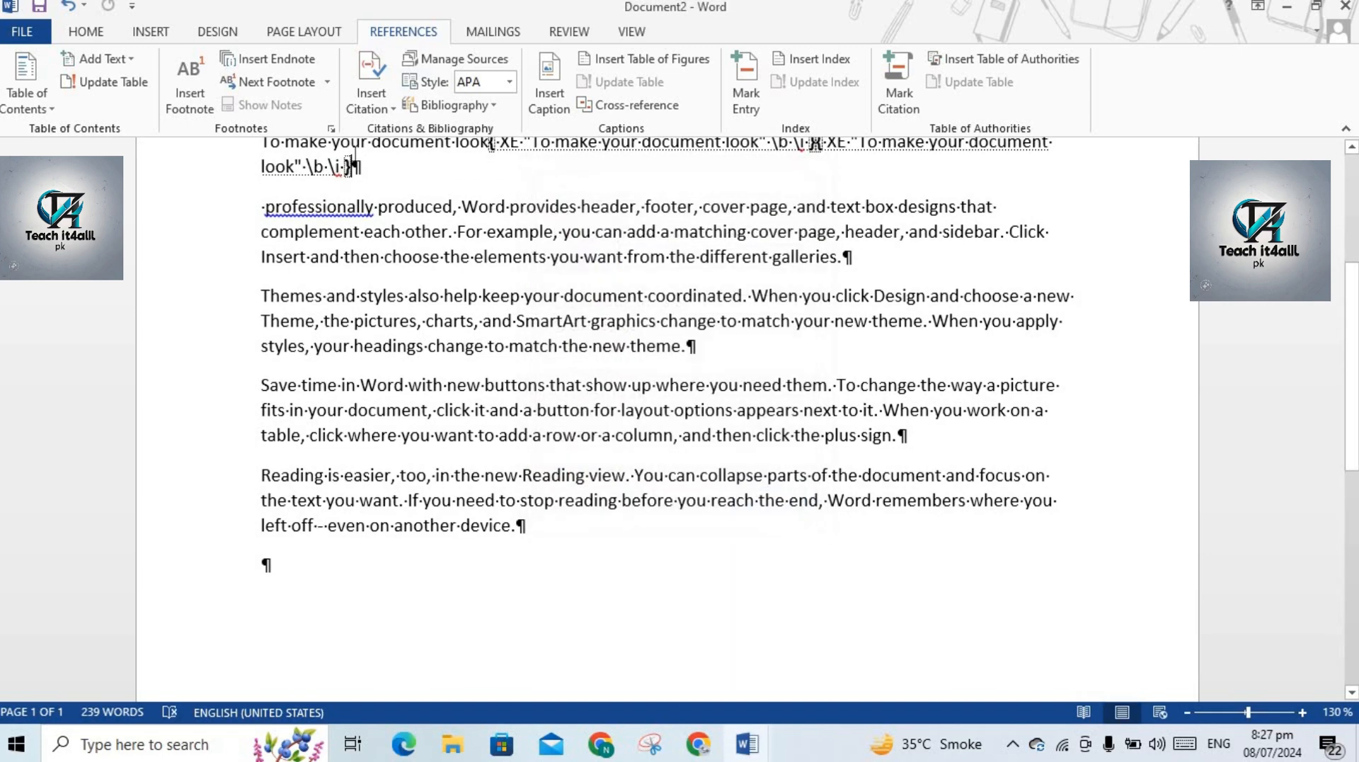
click(87, 34)
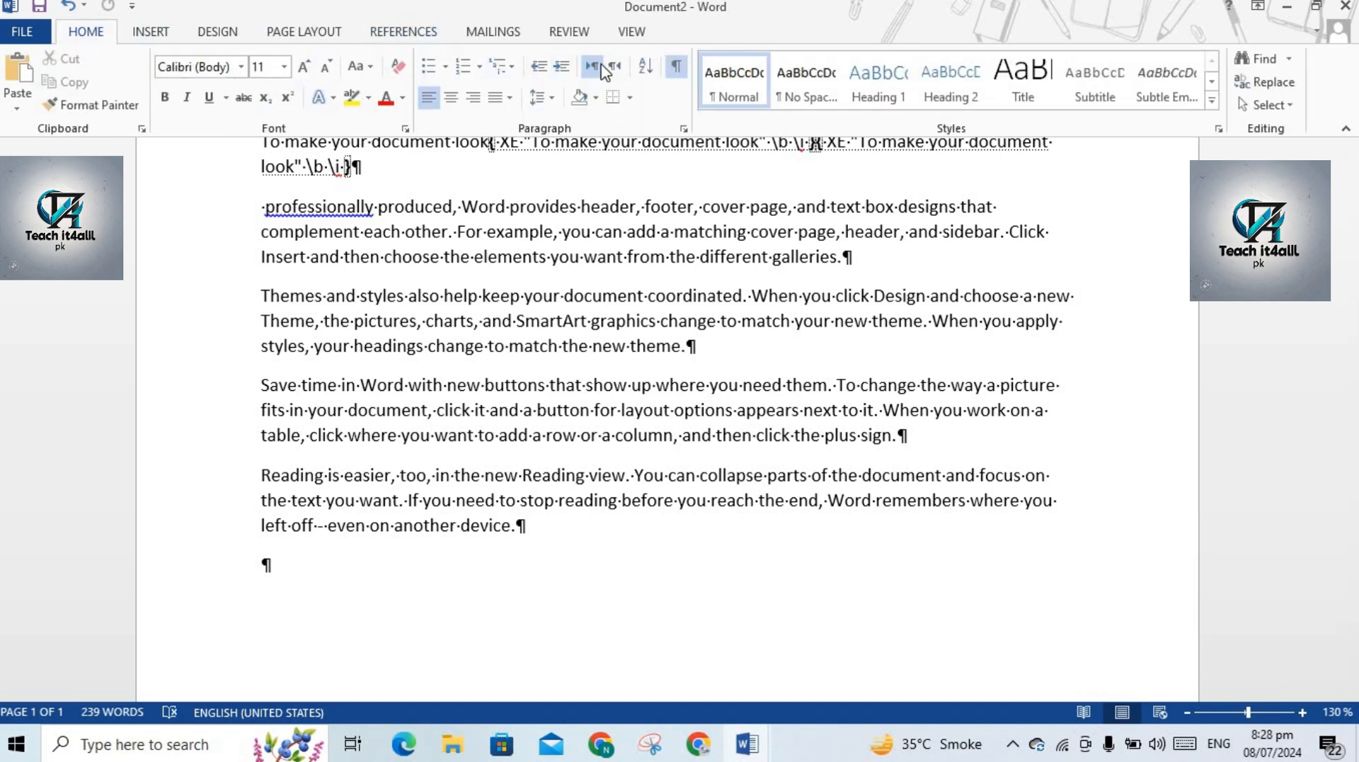
click(676, 69)
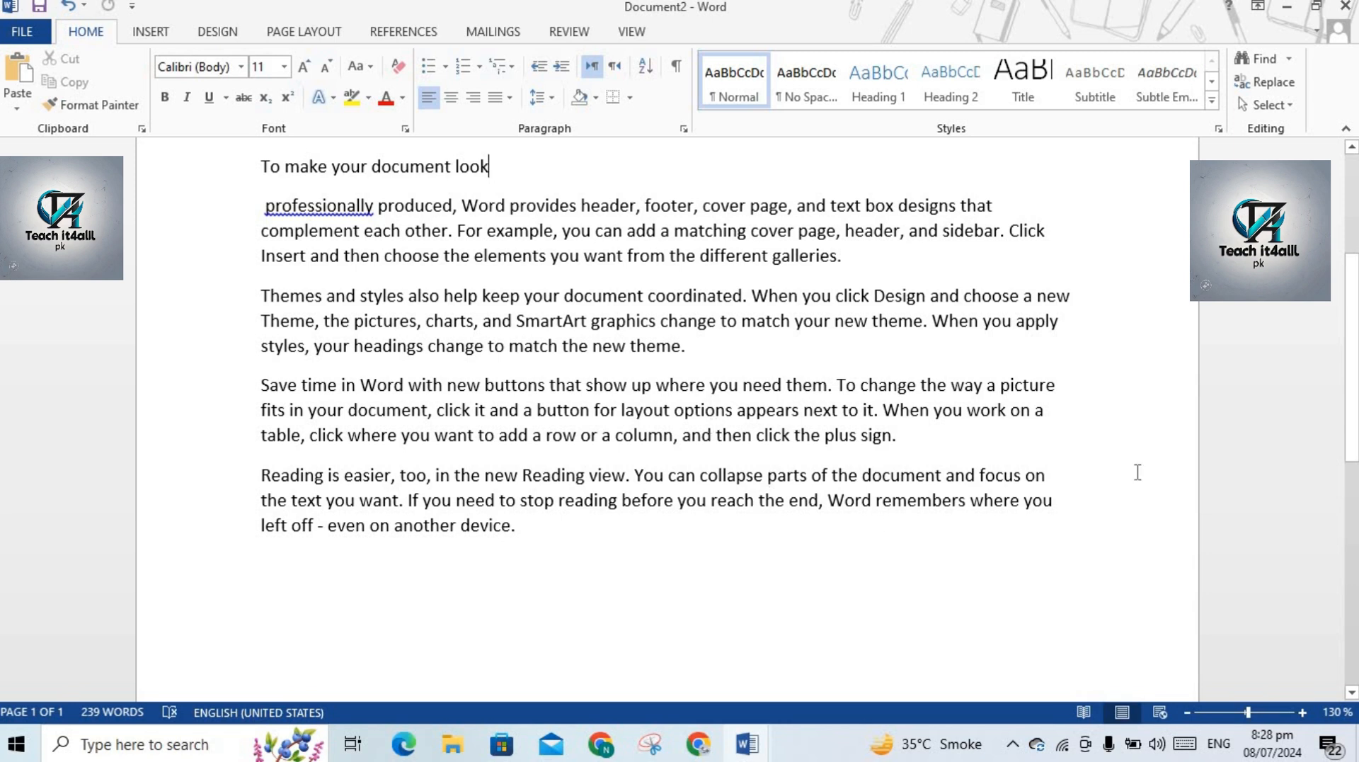
Set up a two-column, indented index in the Classic format on the new line below the last paragraph.
click(418, 35)
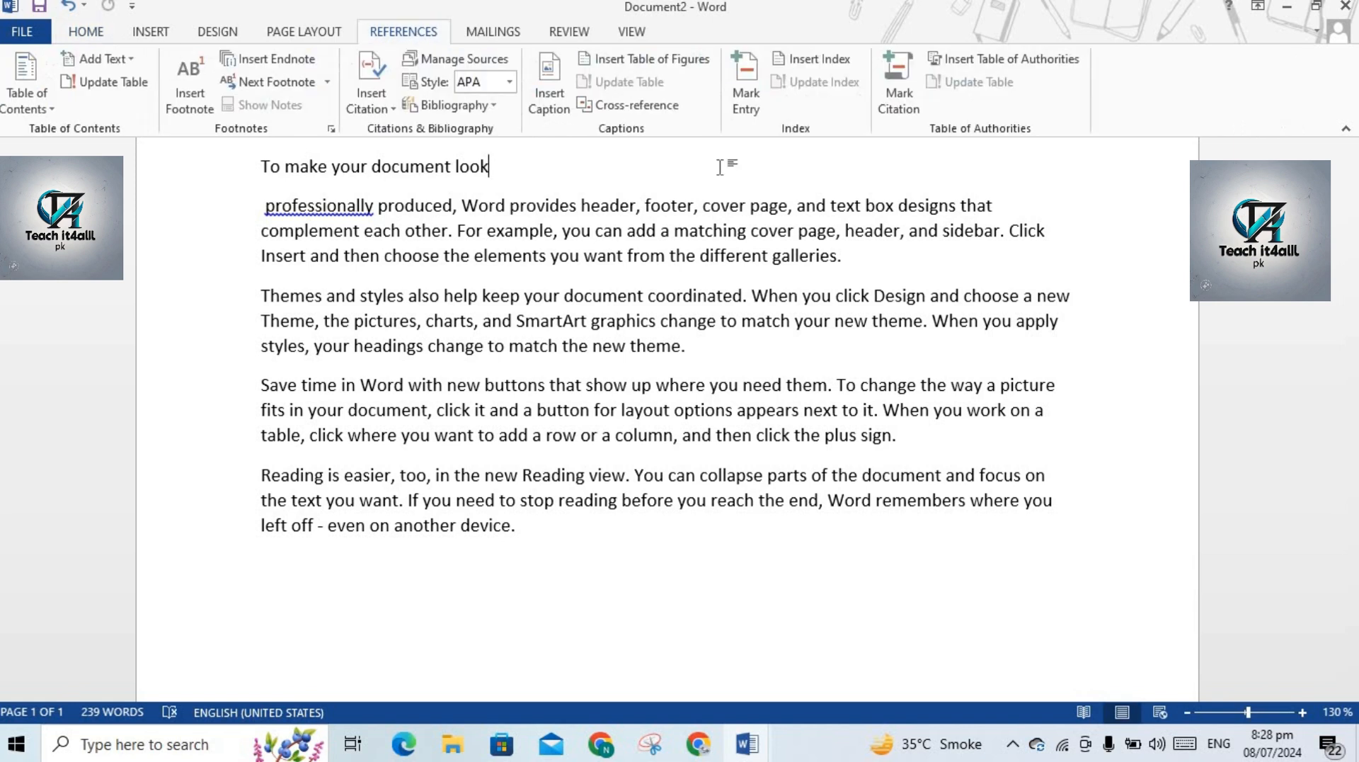
click(579, 555)
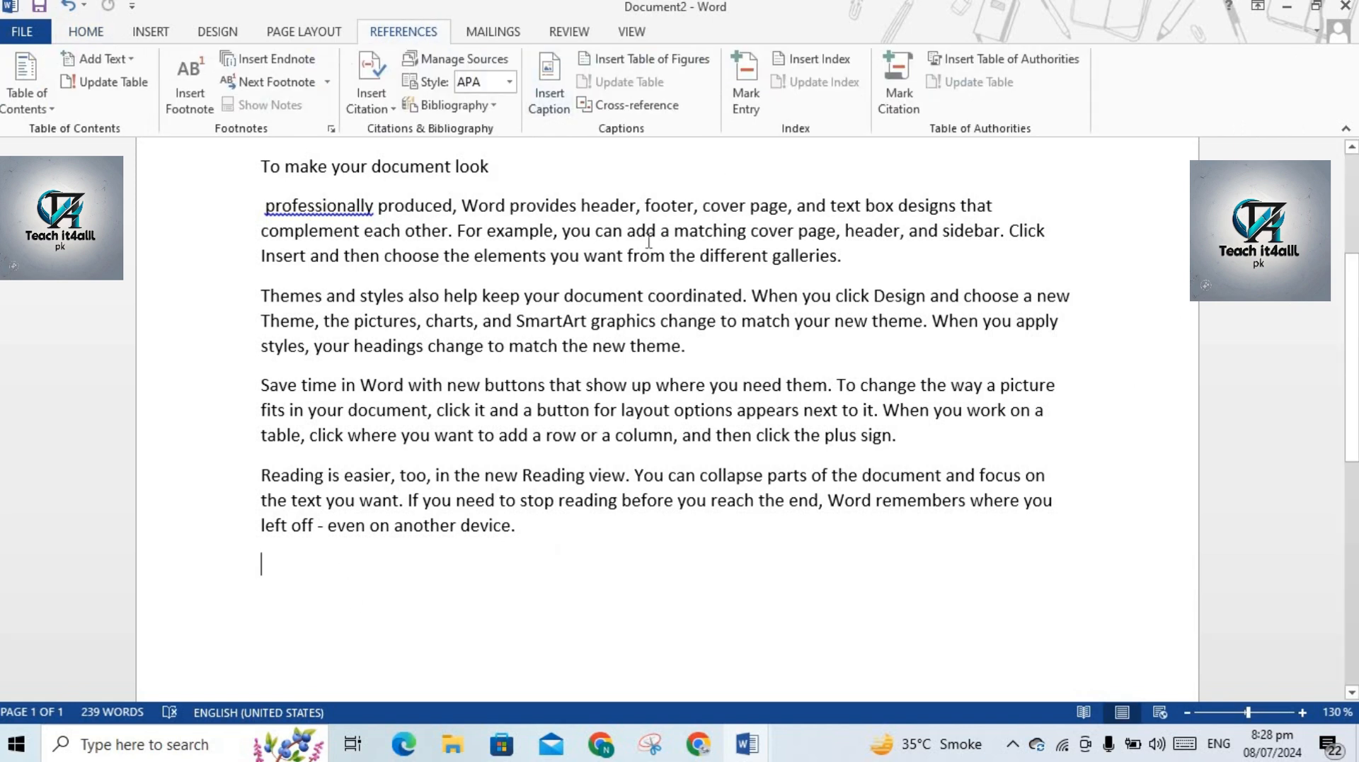
click(819, 64)
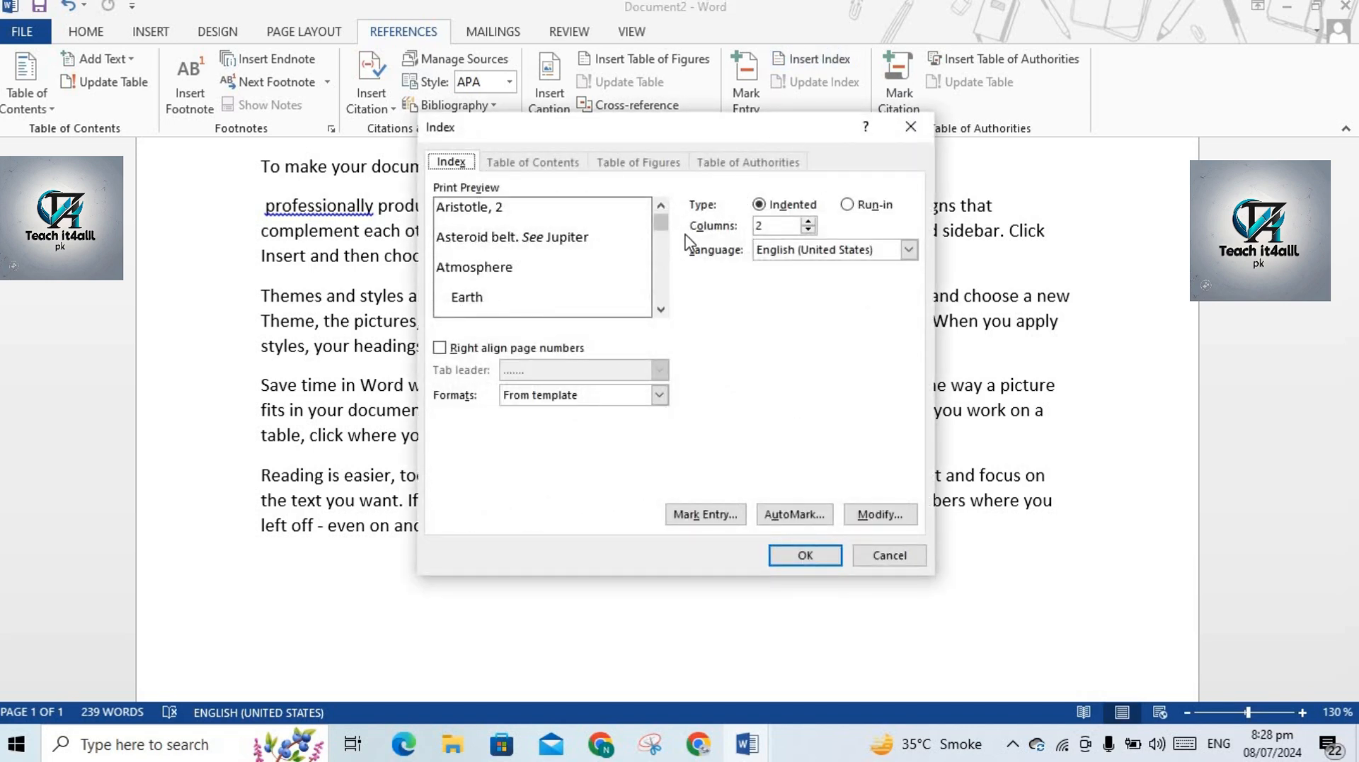
drag(664, 230, 751, 233)
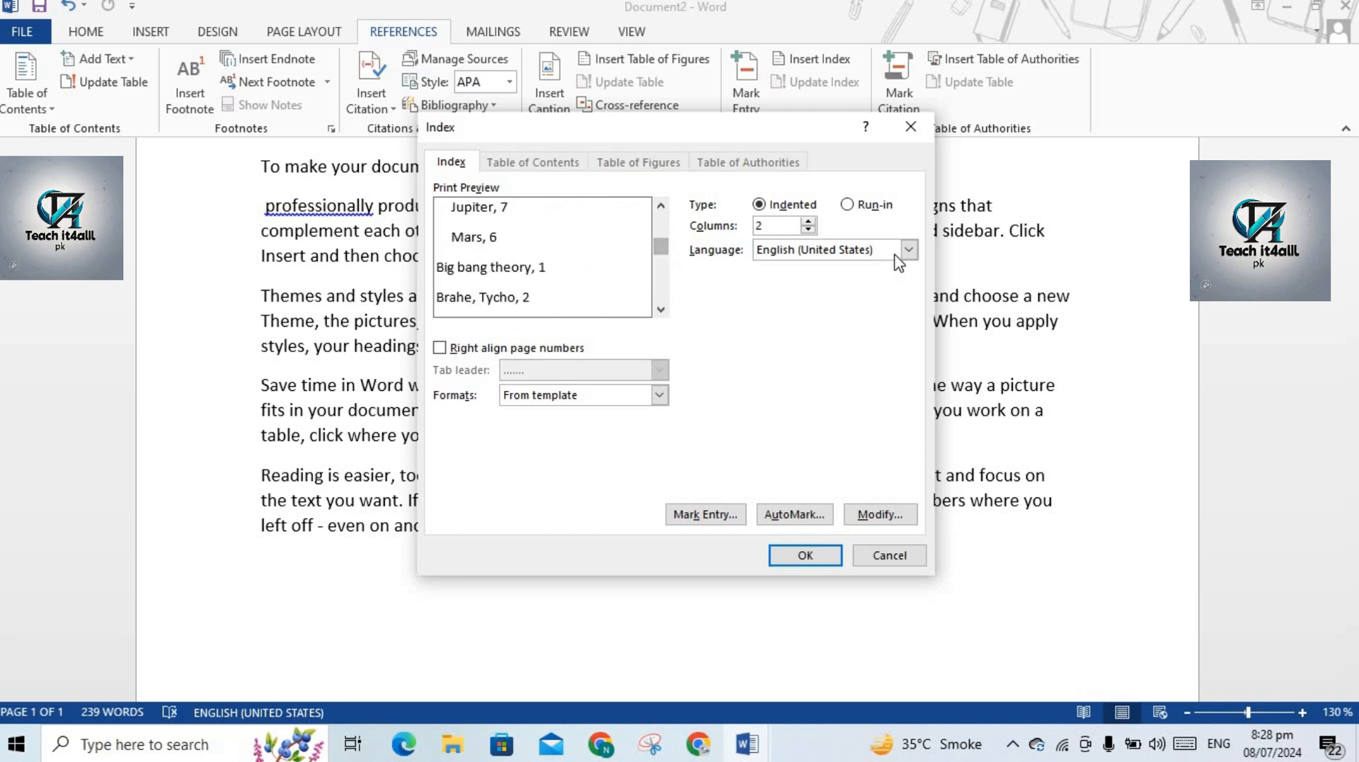
click(908, 249)
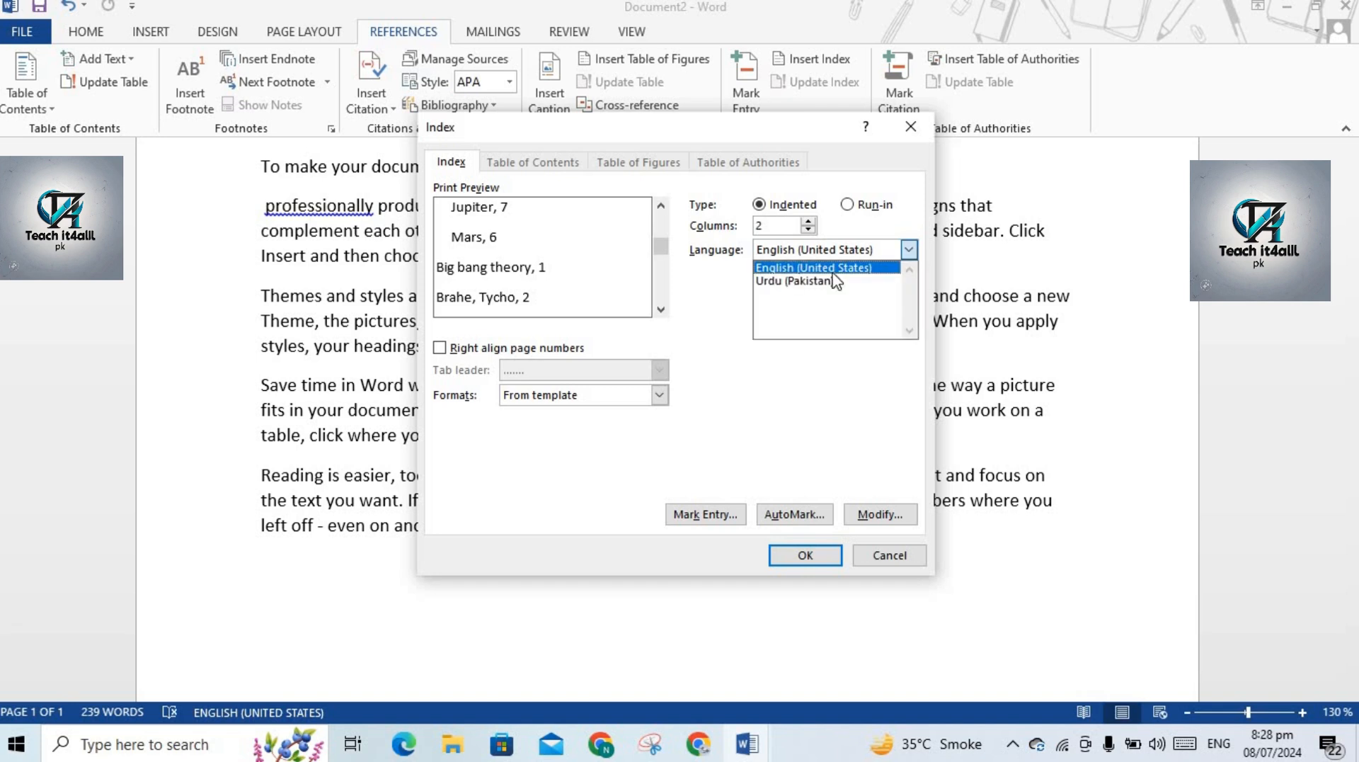
click(659, 396)
click(659, 396)
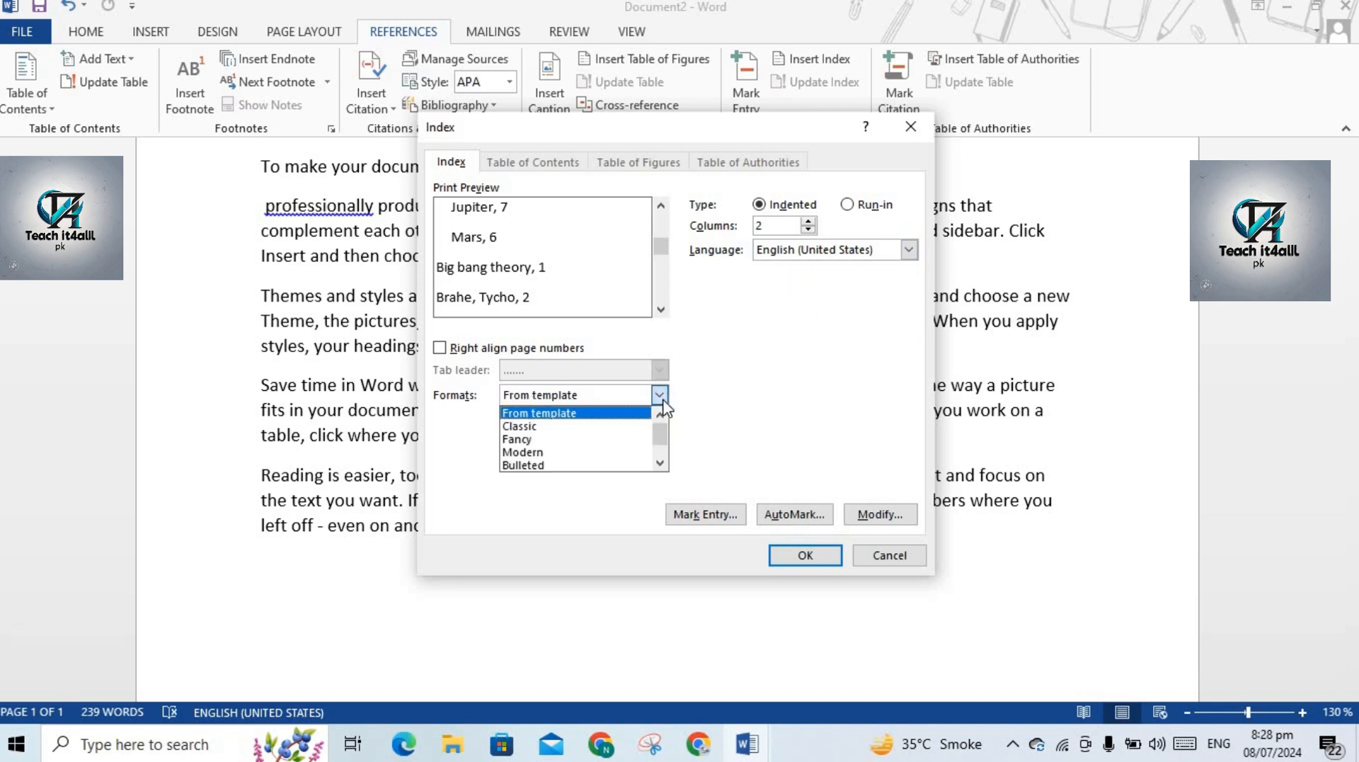
click(545, 425)
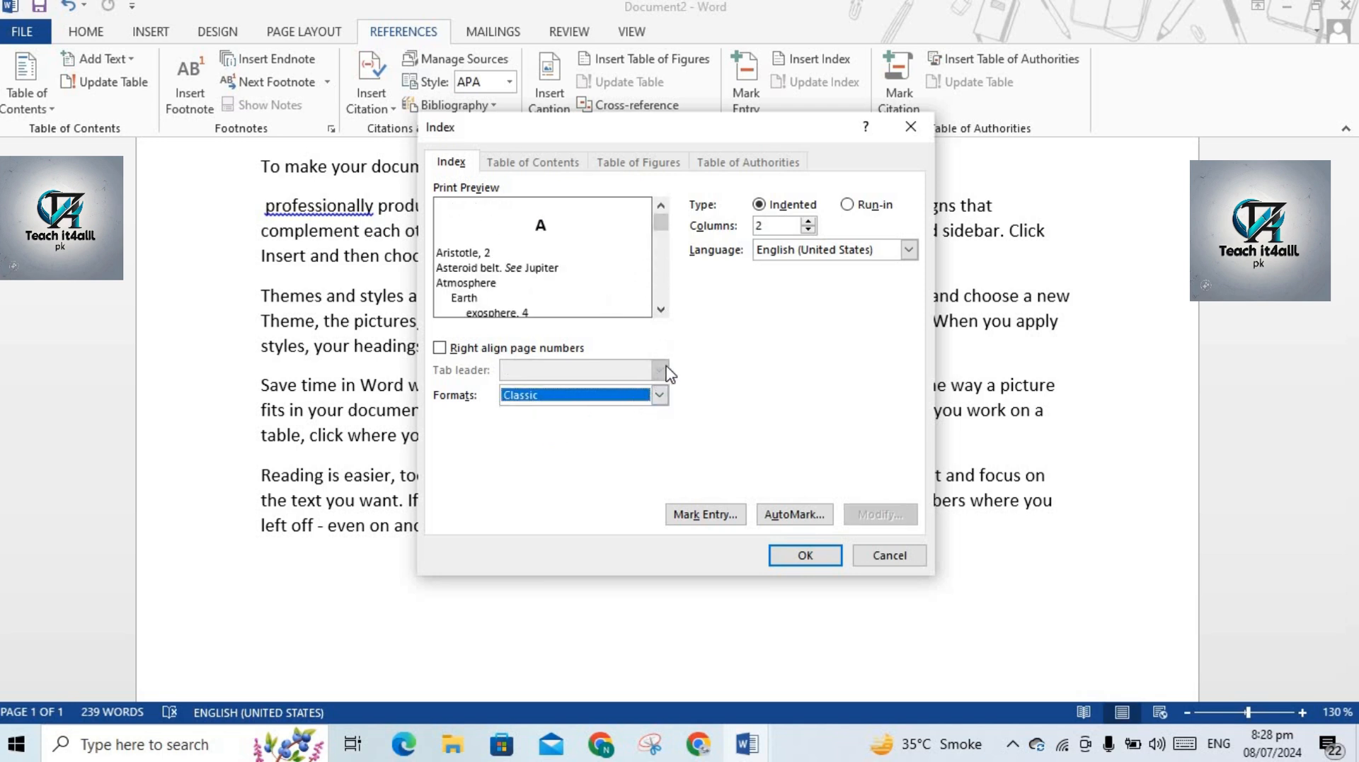
click(440, 348)
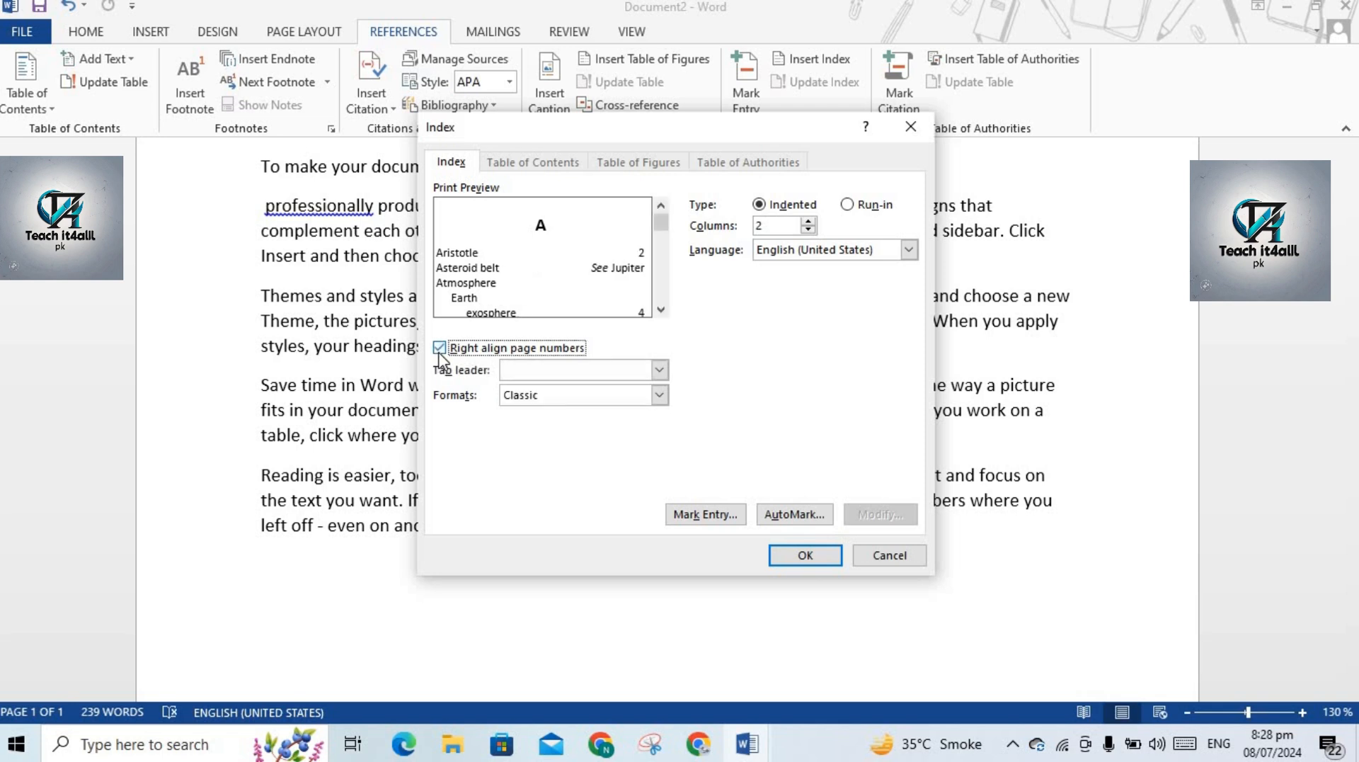
click(440, 347)
click(439, 347)
click(713, 523)
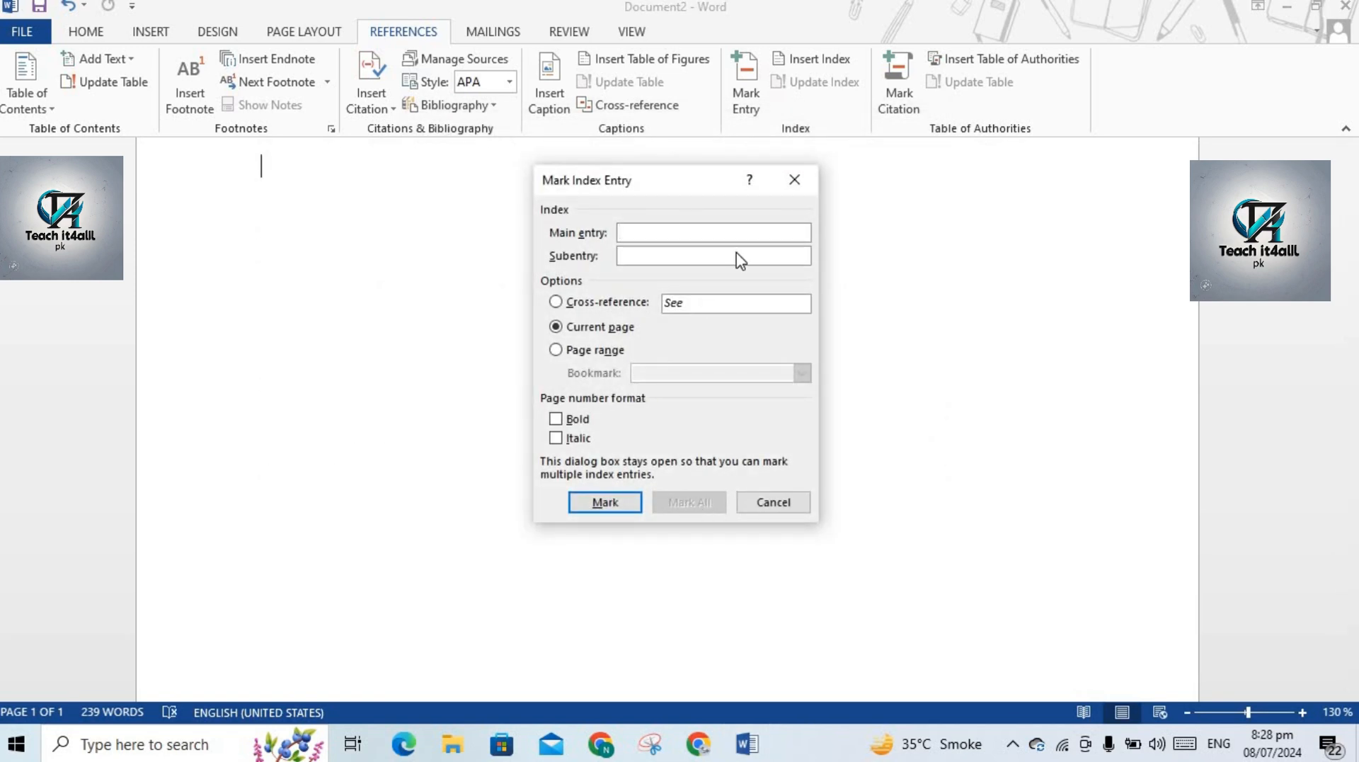
click(796, 188)
Insert the index with the Classic format, indented type and two columns.
click(833, 51)
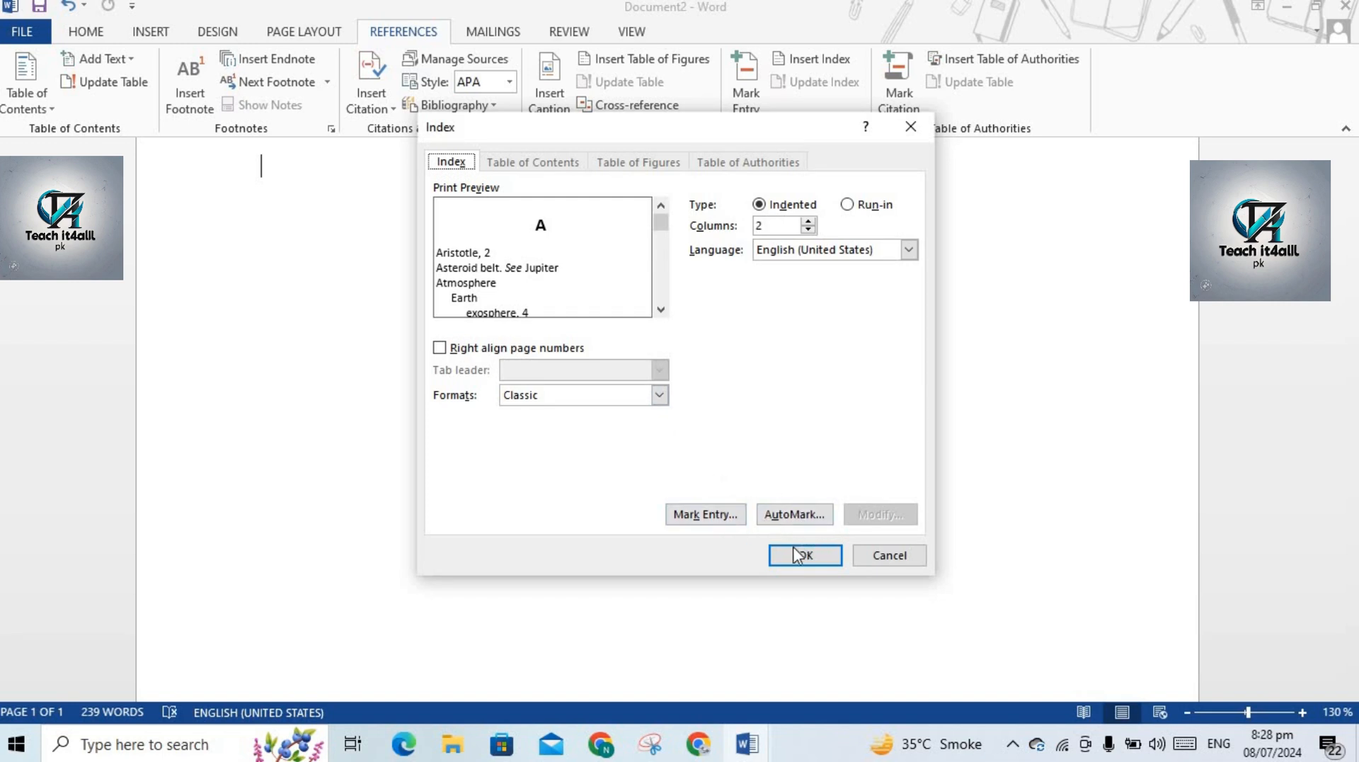
click(798, 555)
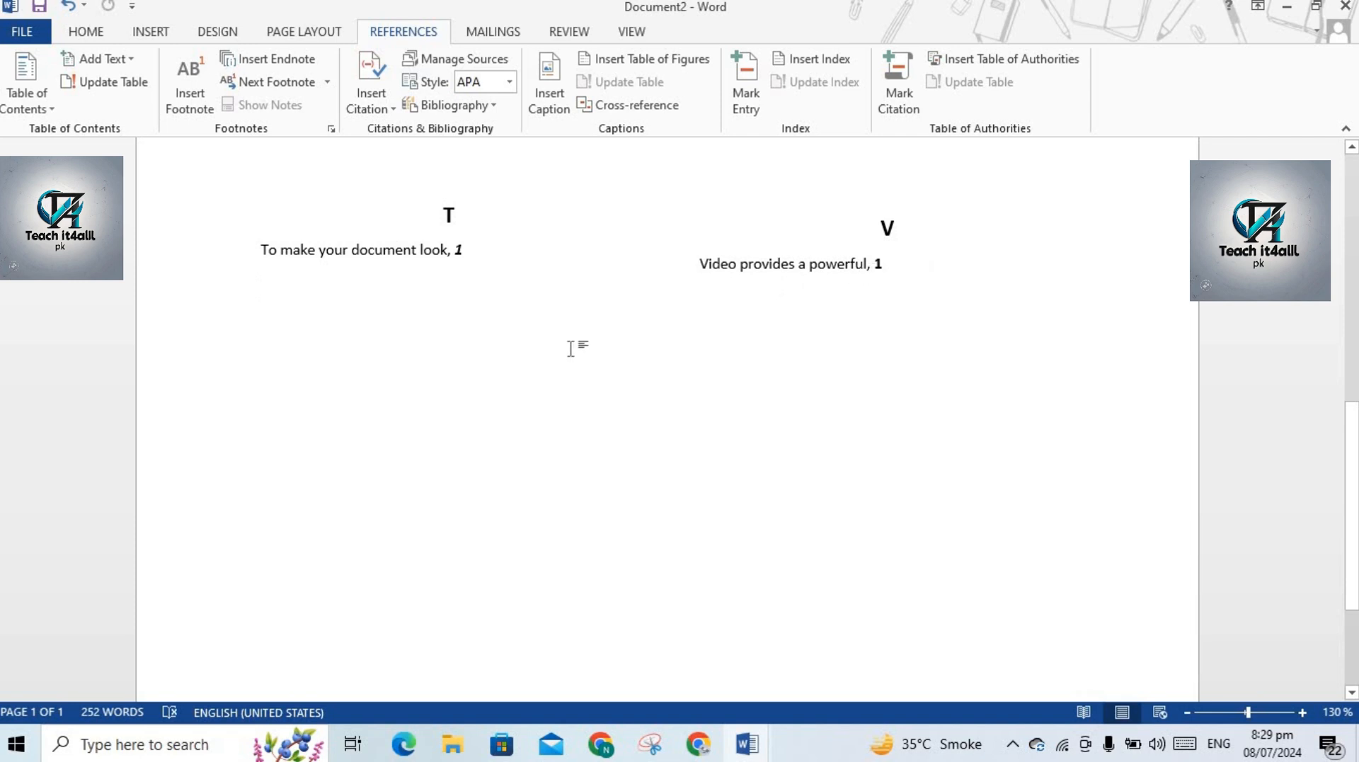
Replace the existing index with one that uses the From template format.
click(836, 60)
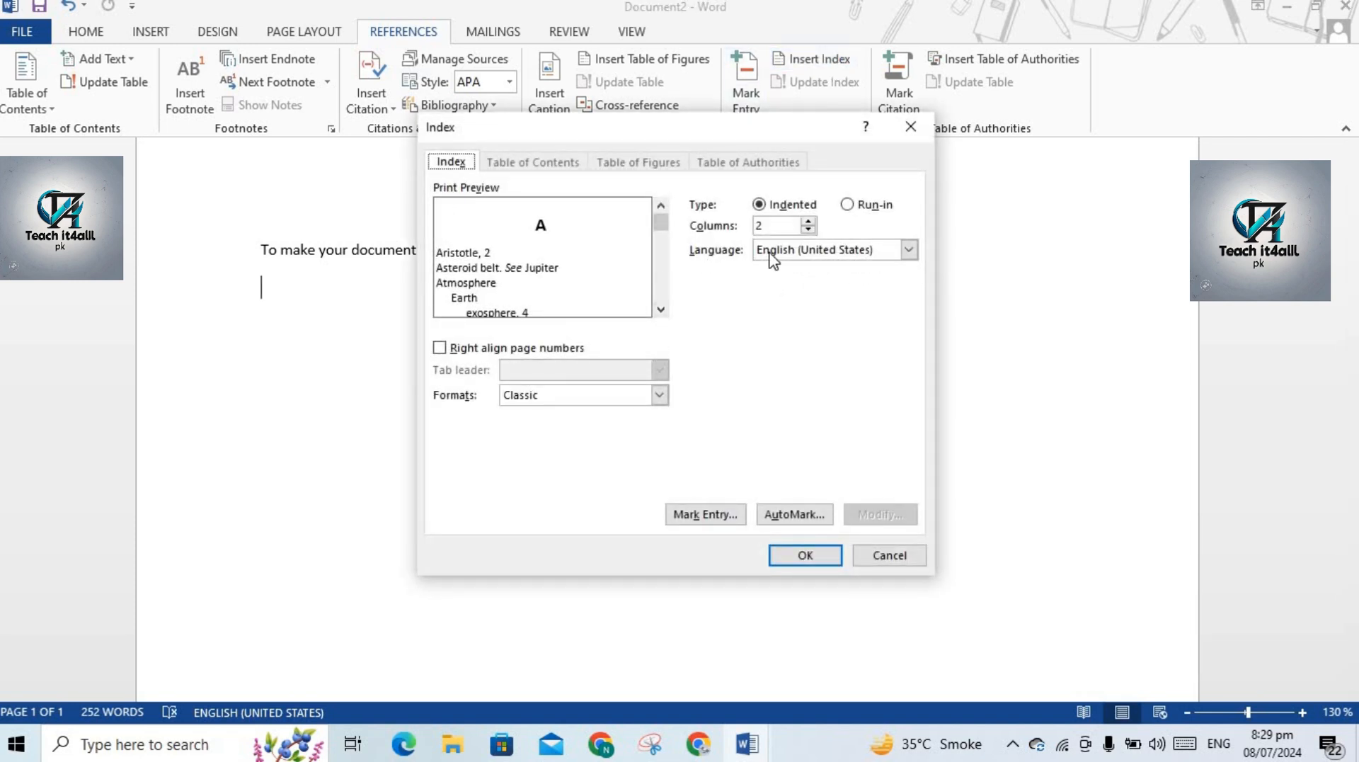
click(658, 395)
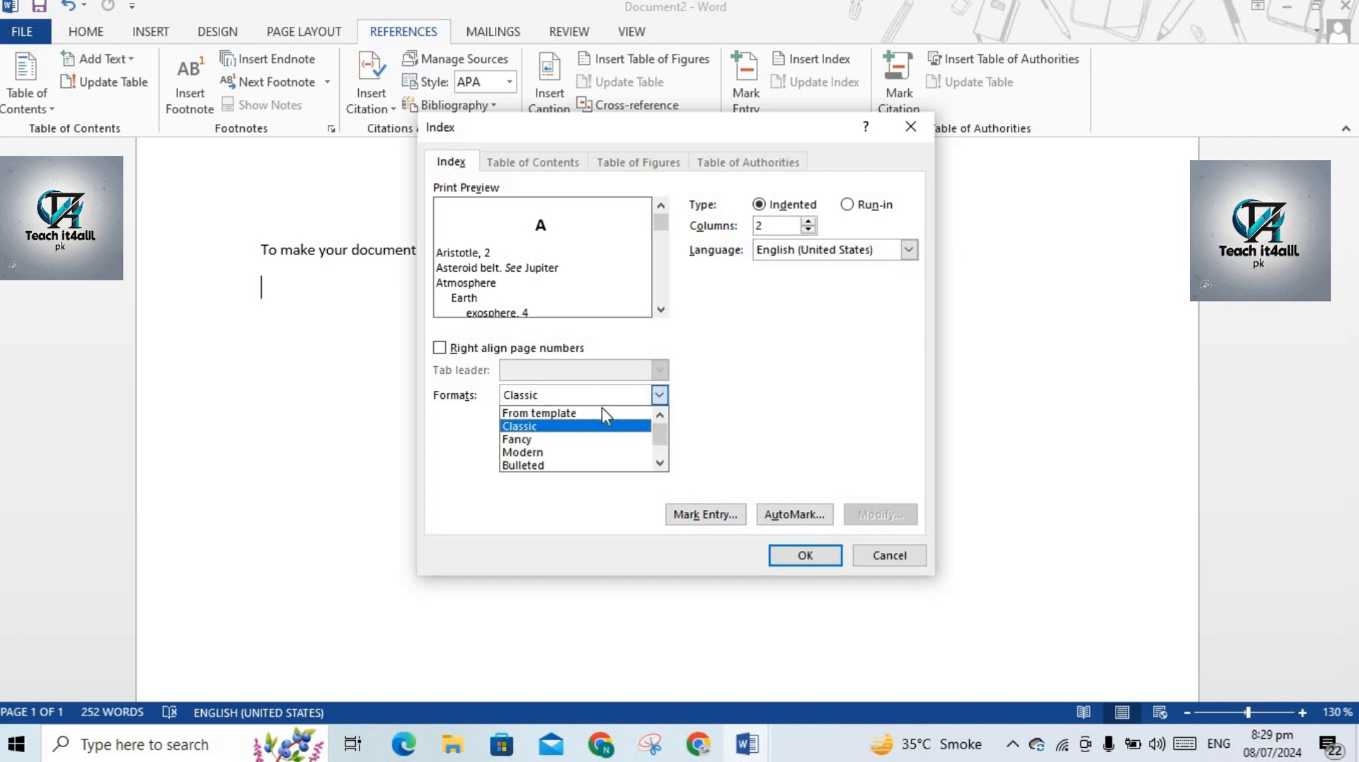
click(581, 414)
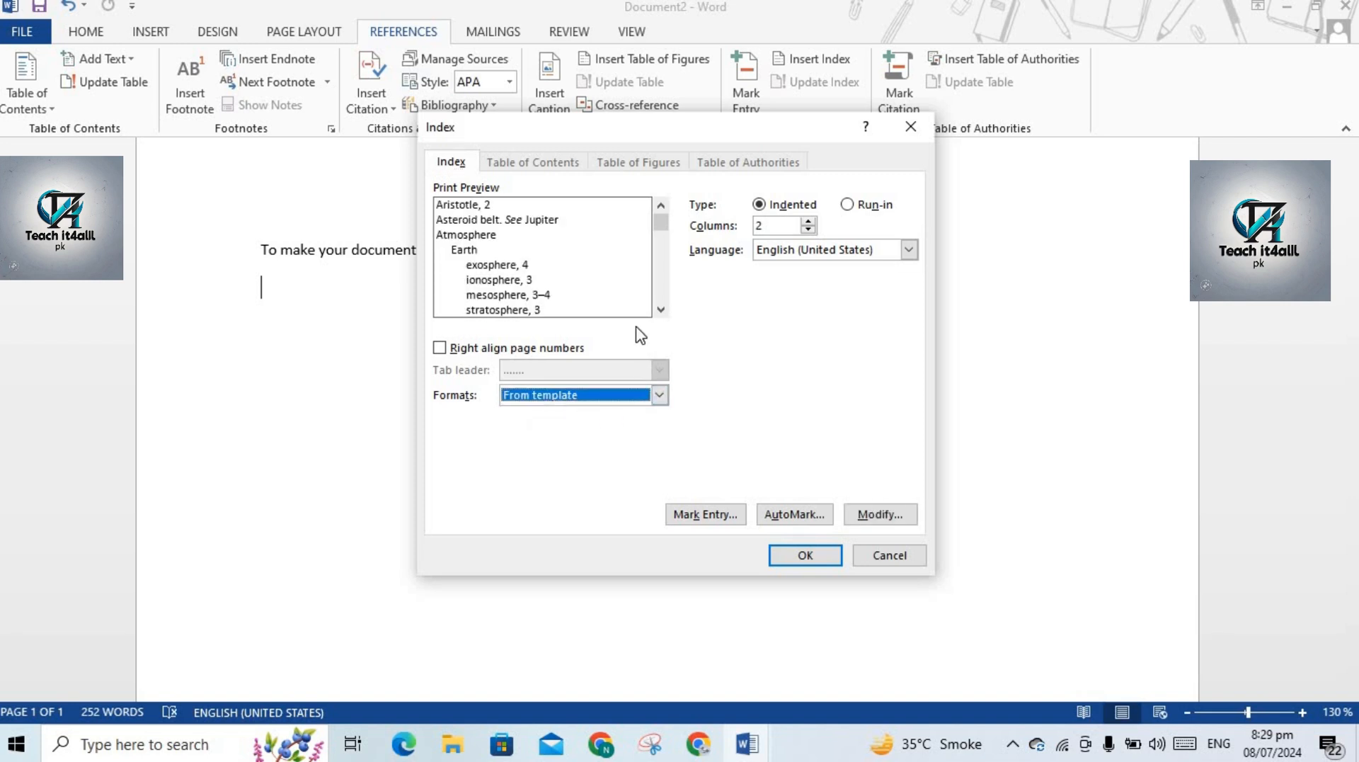
click(805, 559)
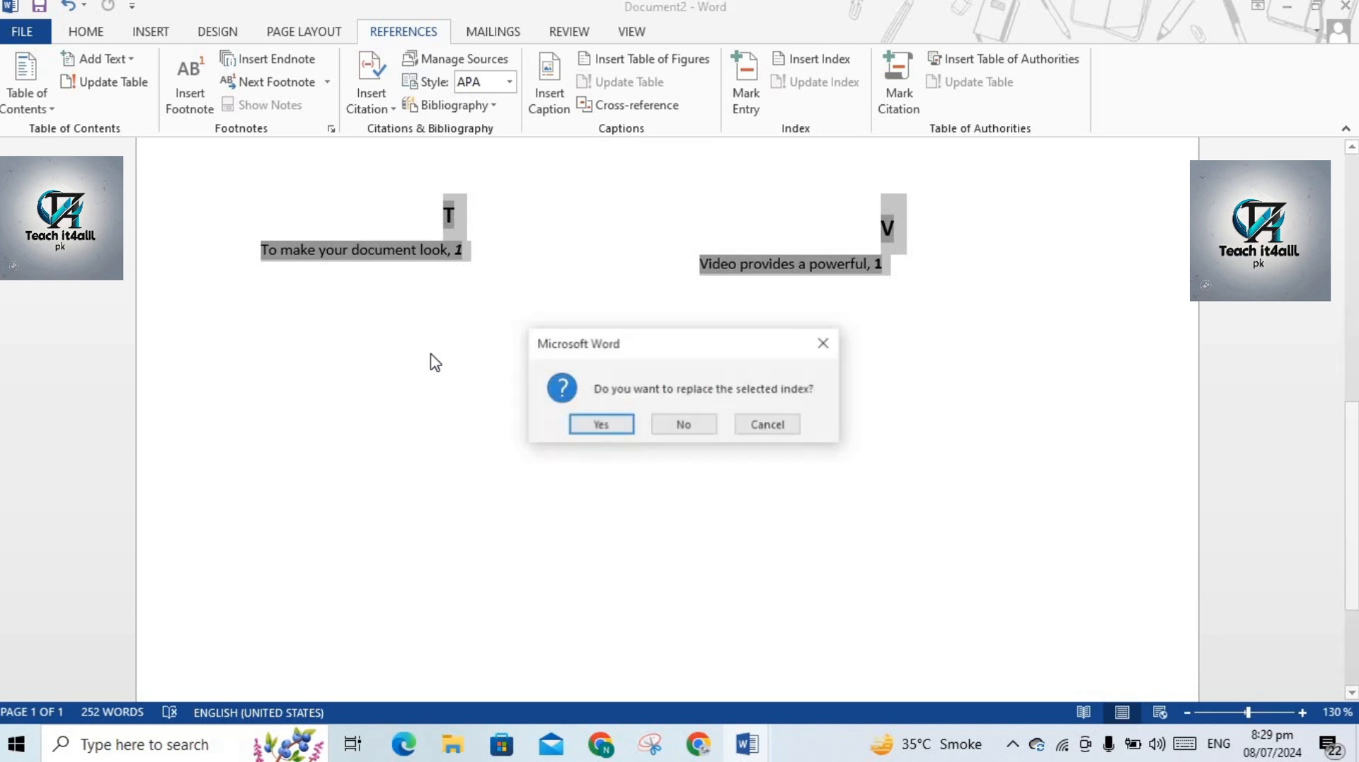
click(605, 425)
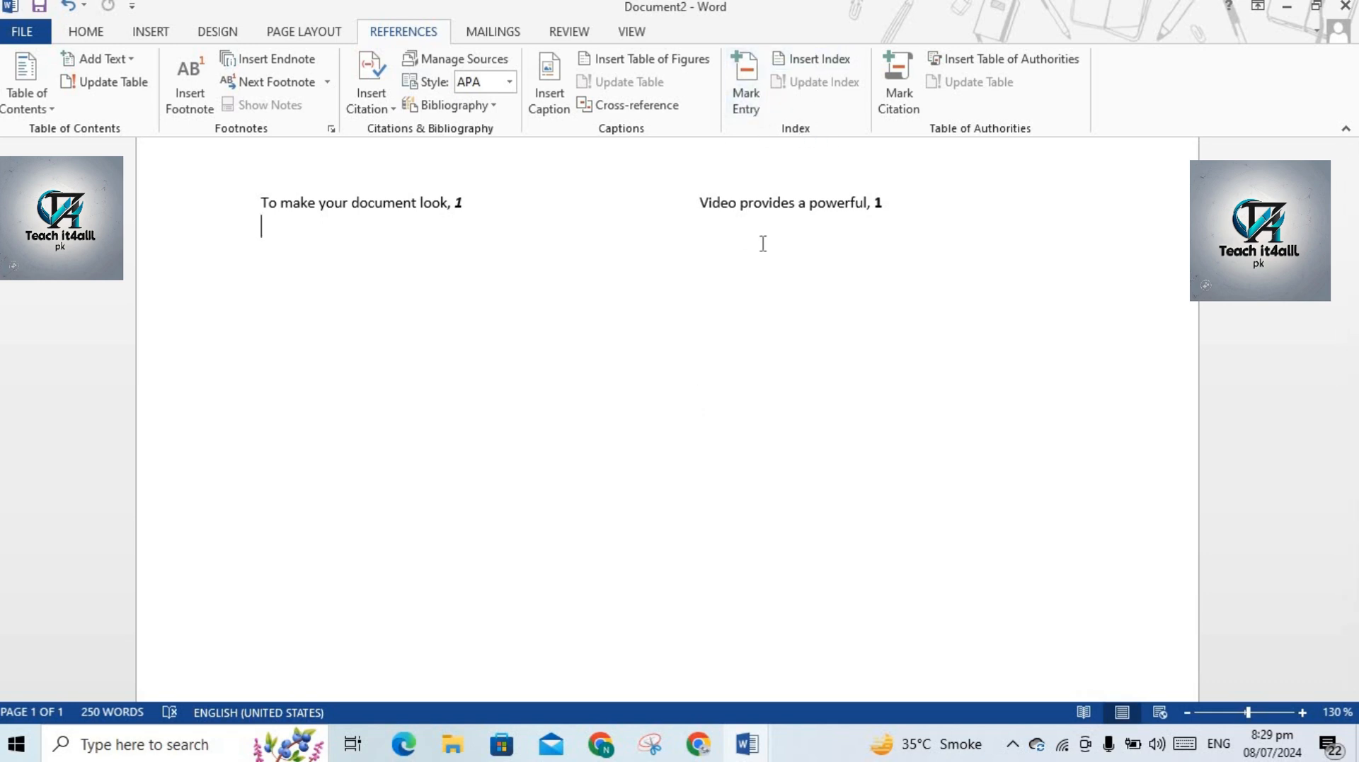
Replace the index with a version that has right-aligned page numbers and a dashed tab leader.
click(831, 65)
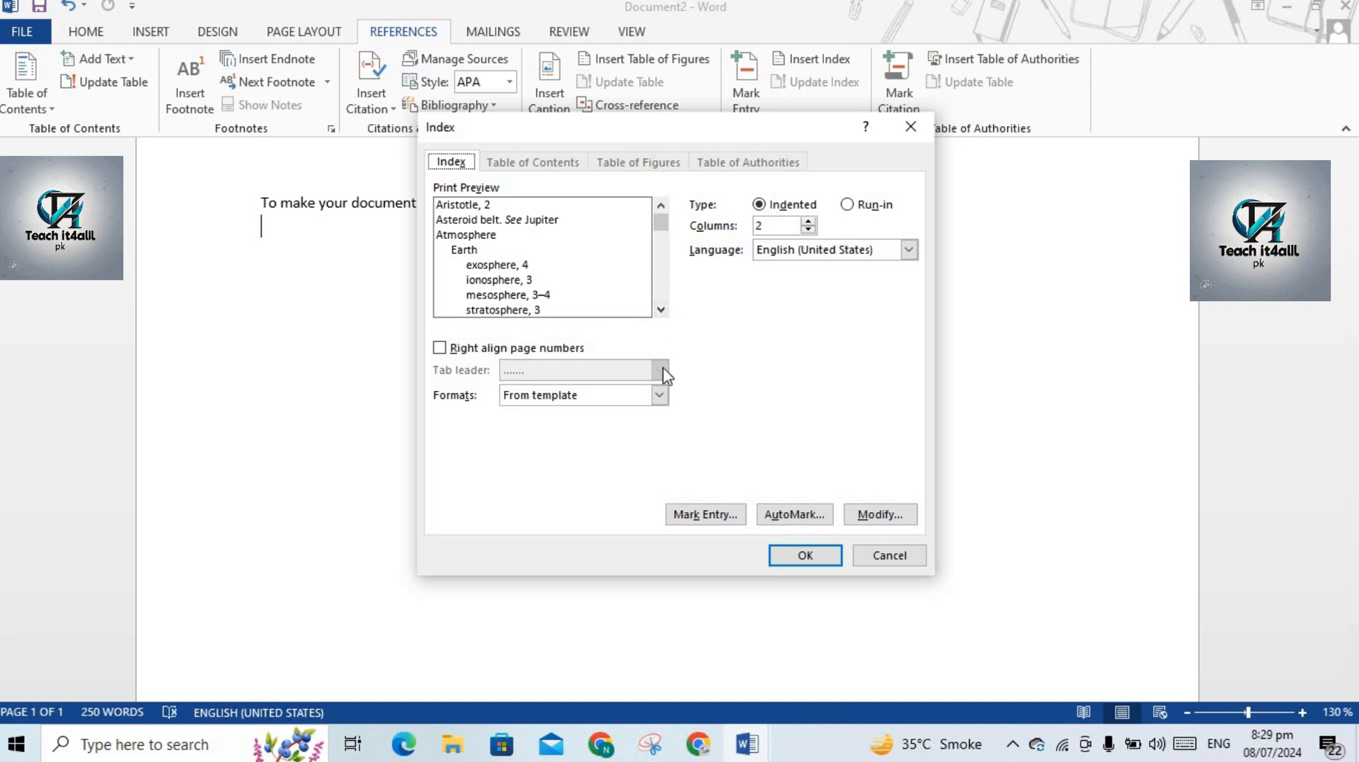
click(440, 348)
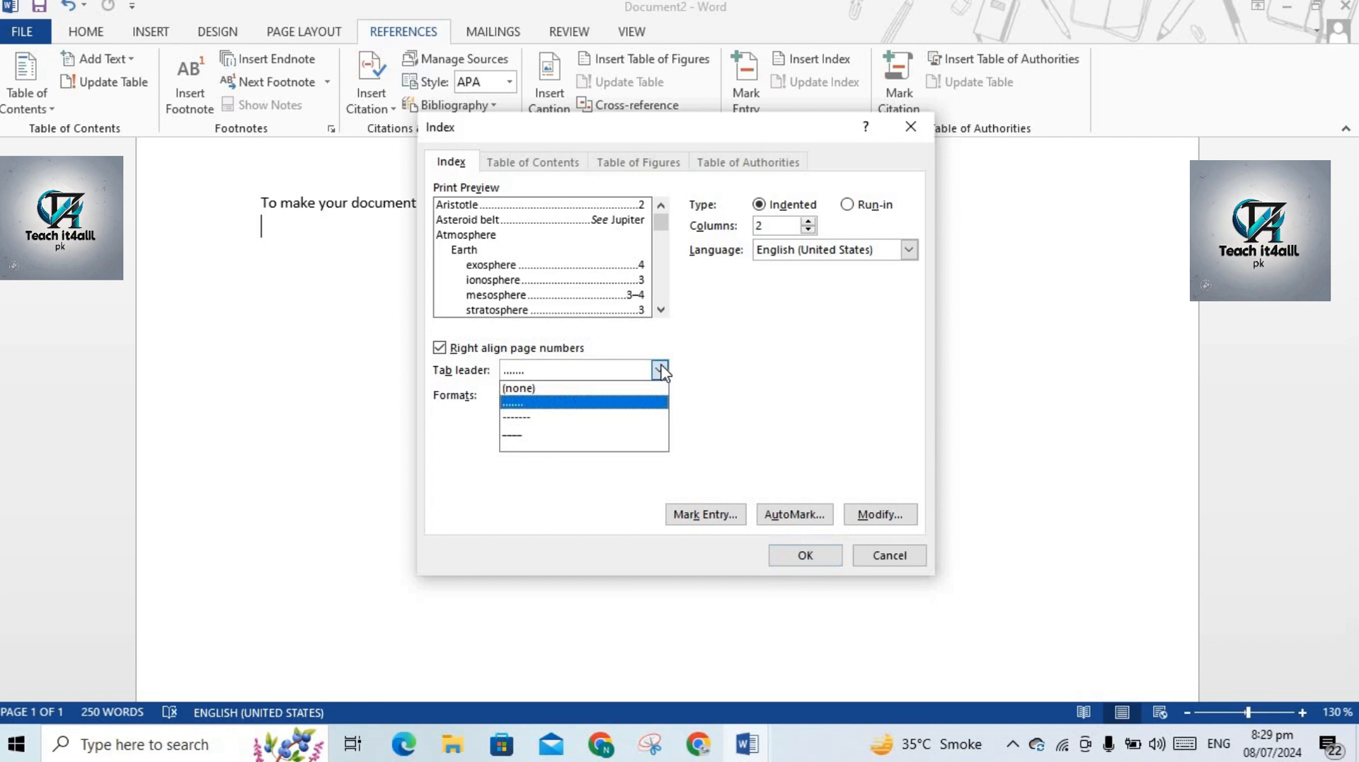
click(549, 419)
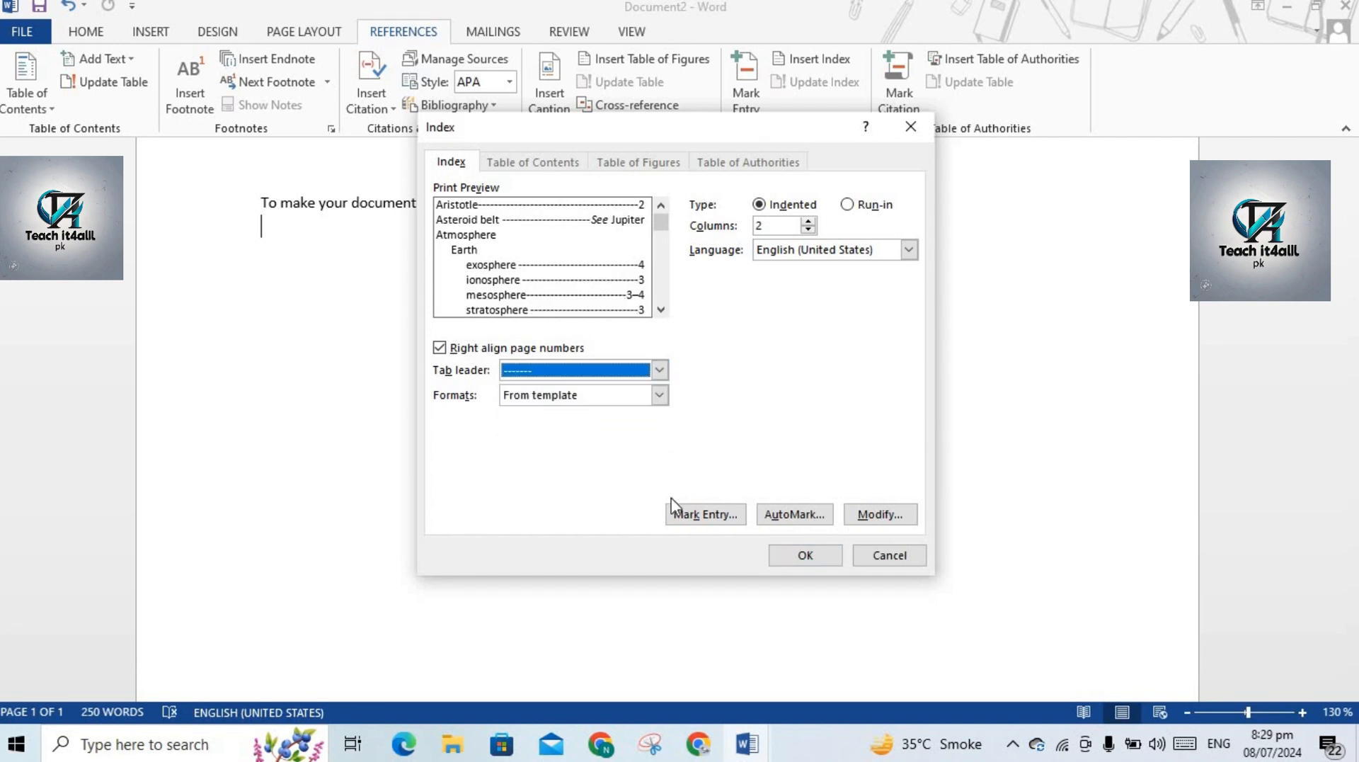
click(815, 562)
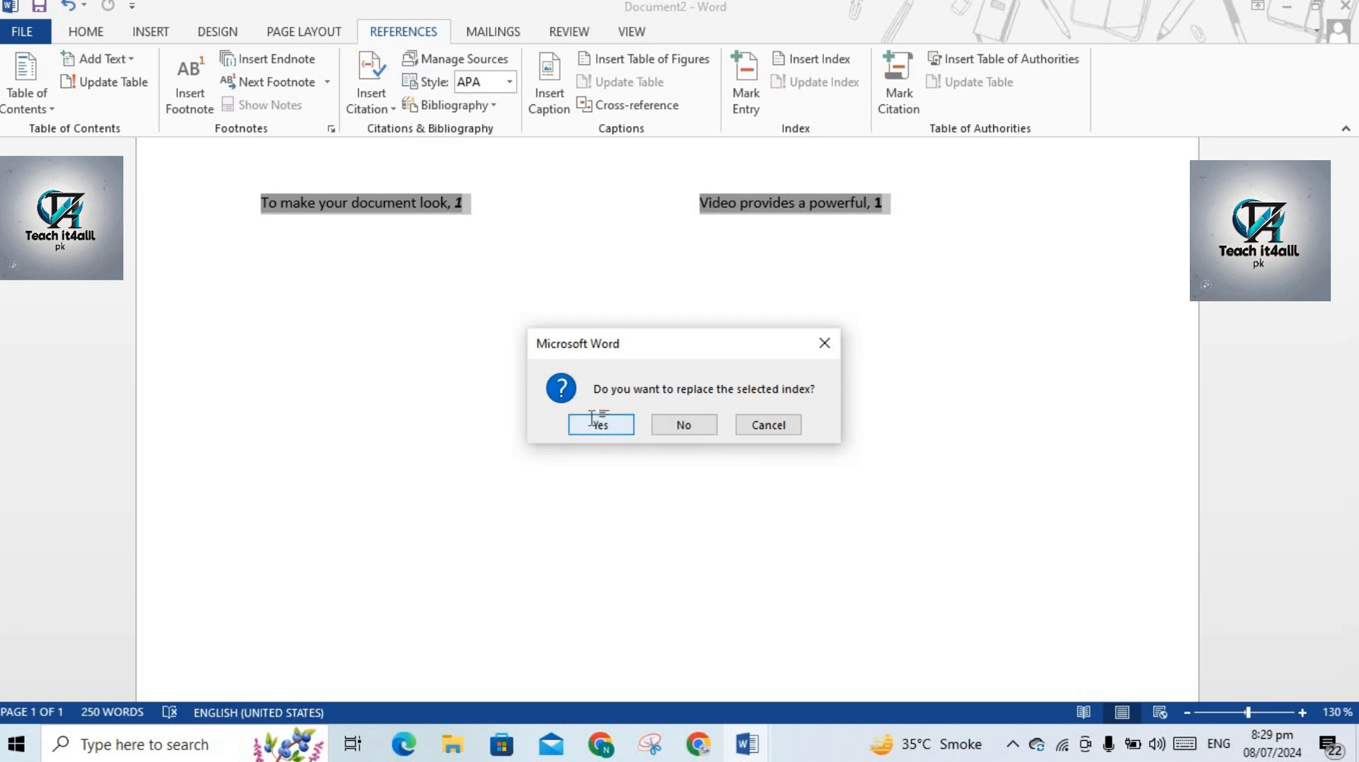
click(599, 424)
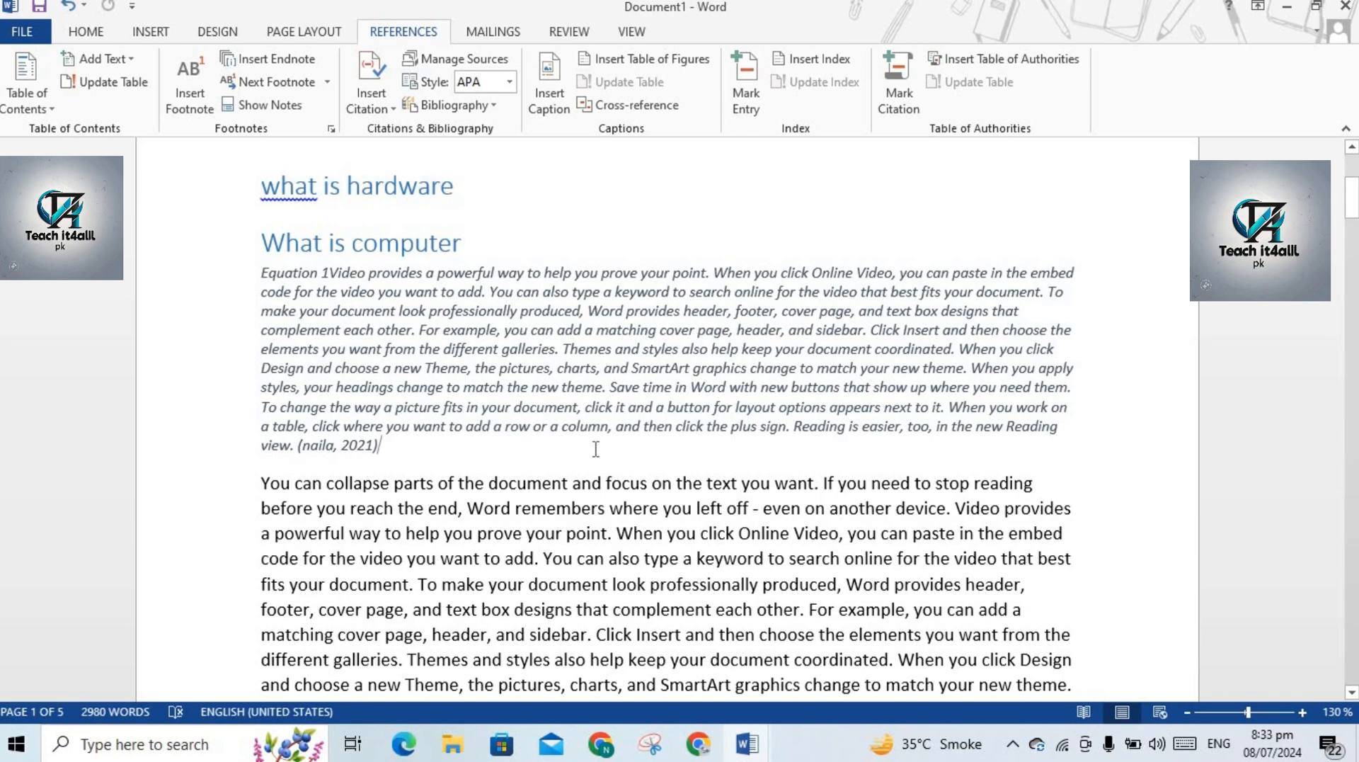
Mark every occurrence of the word "document" as a current-page index entry, and hide the formatting marks.
click(596, 449)
drag(567, 485, 494, 485)
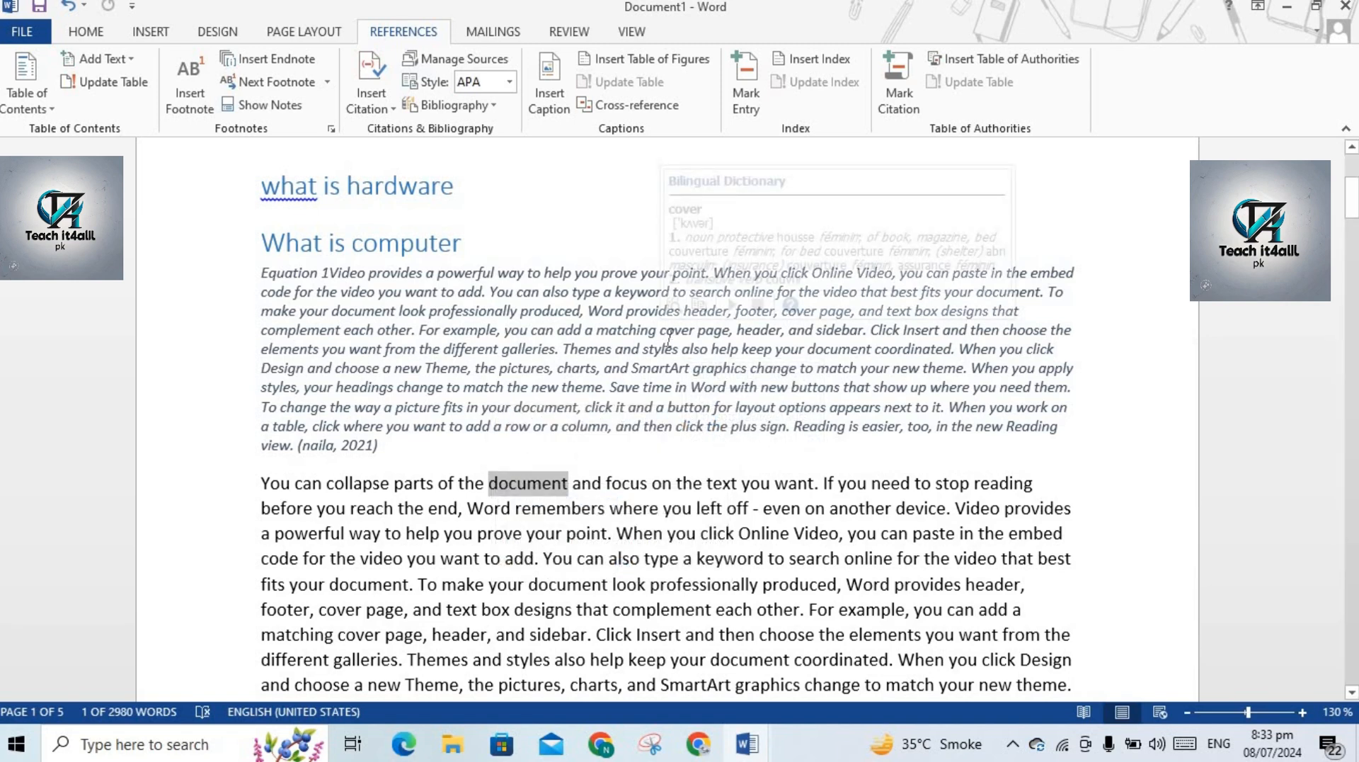
click(749, 102)
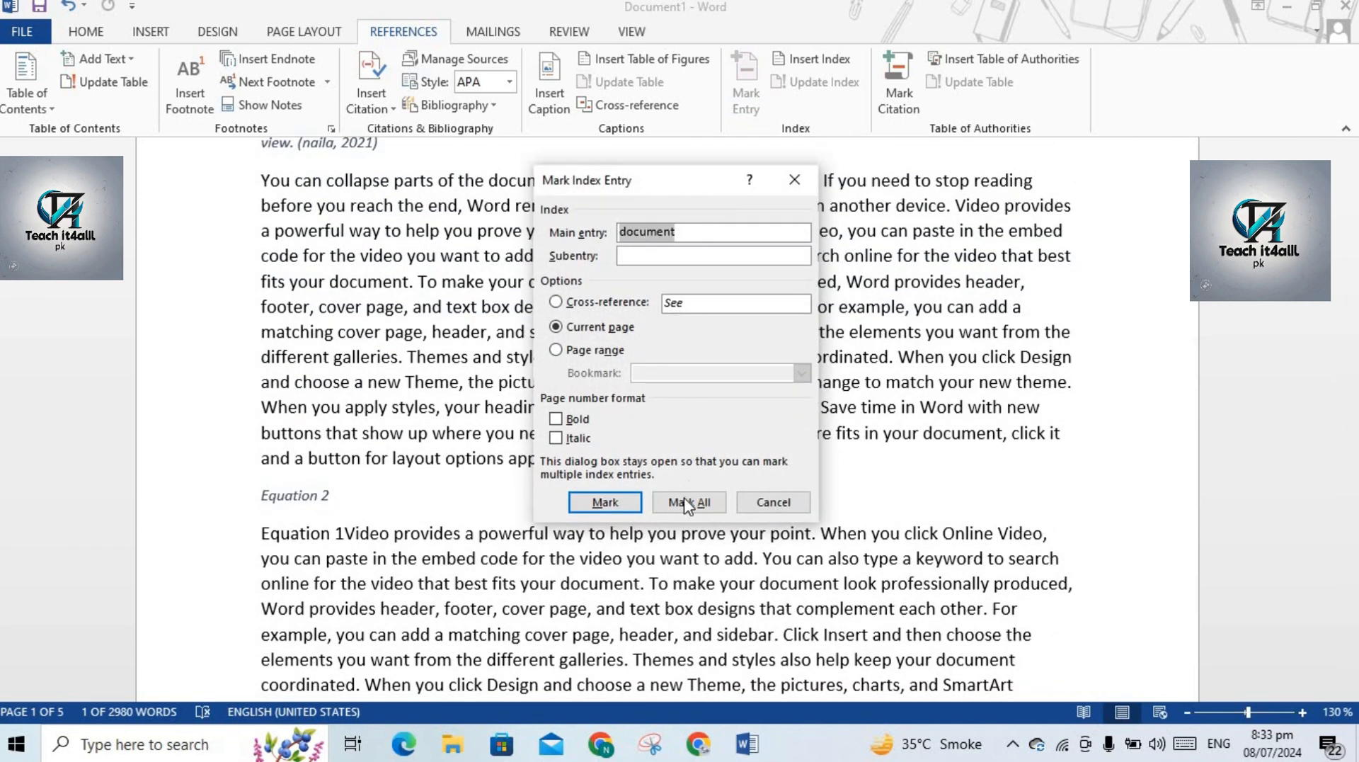
click(685, 503)
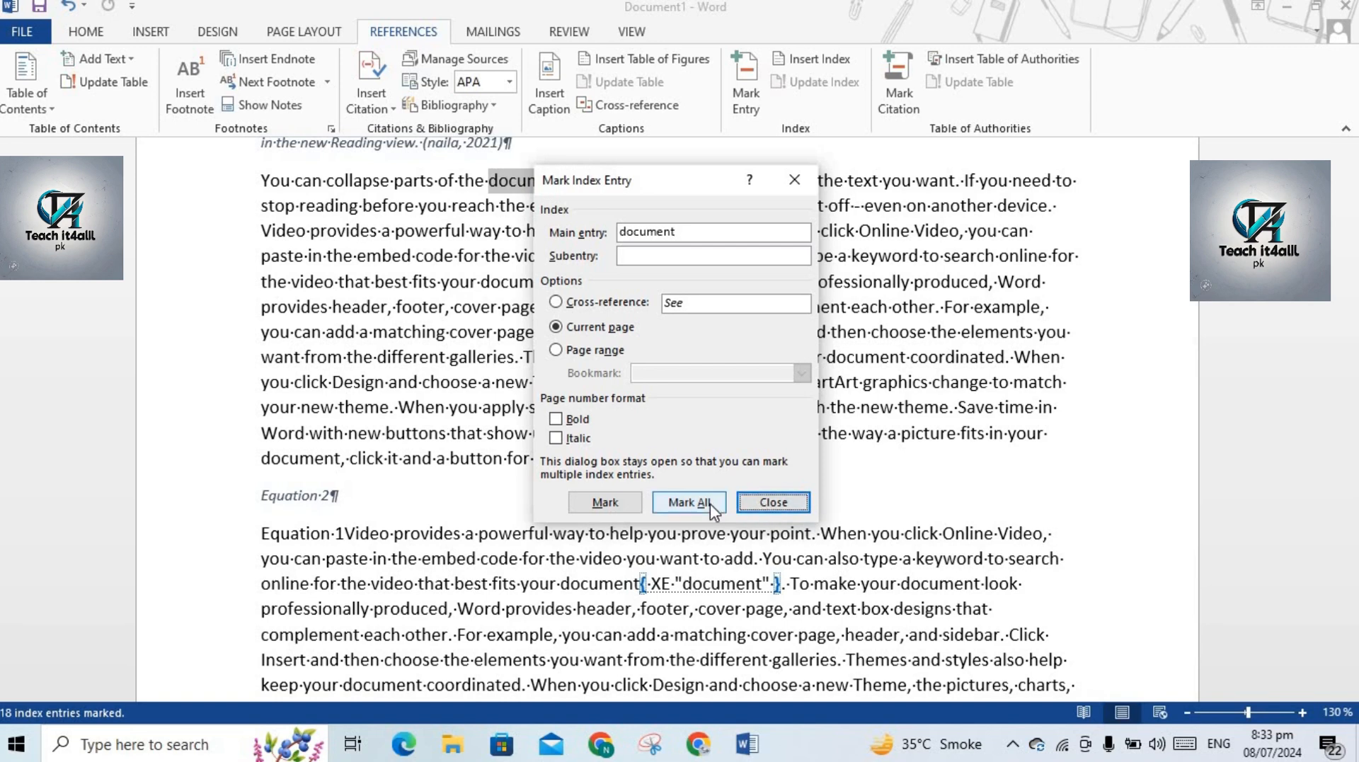
click(691, 427)
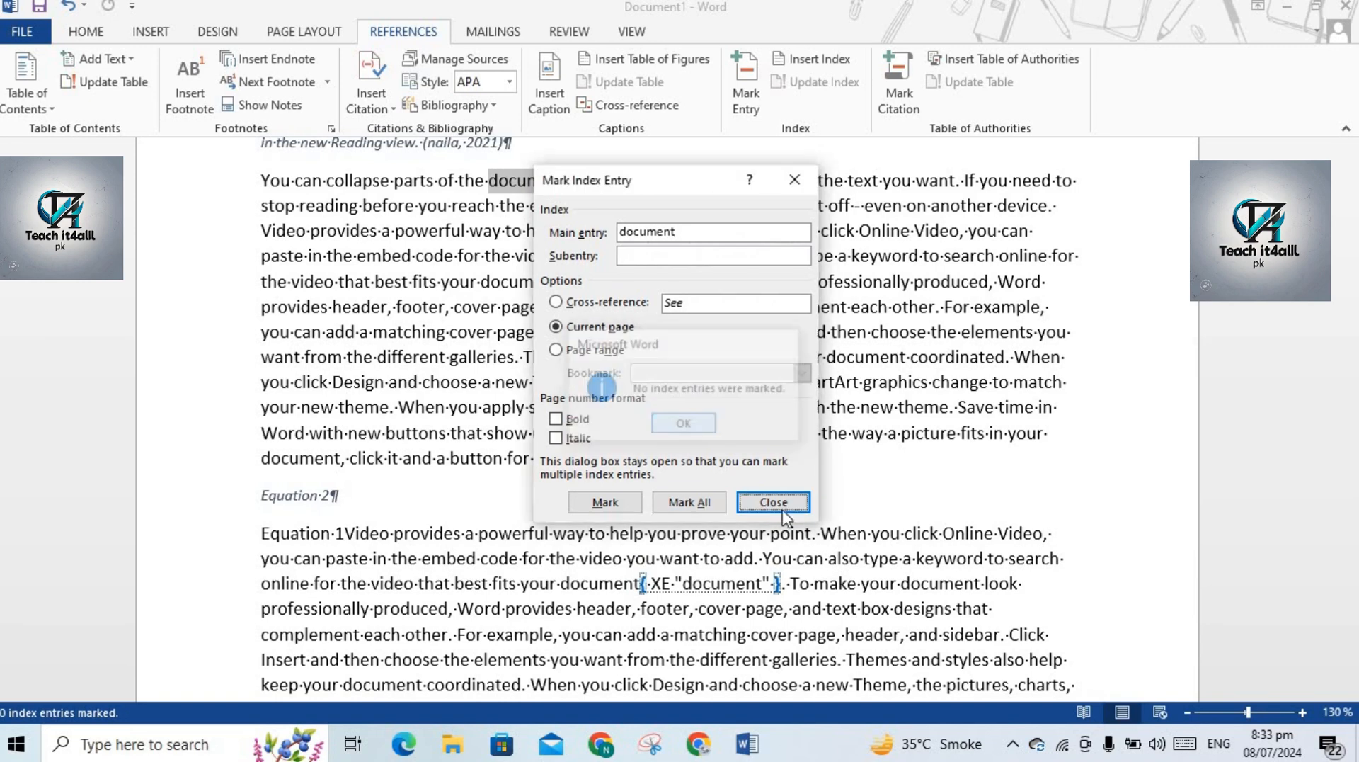
click(773, 502)
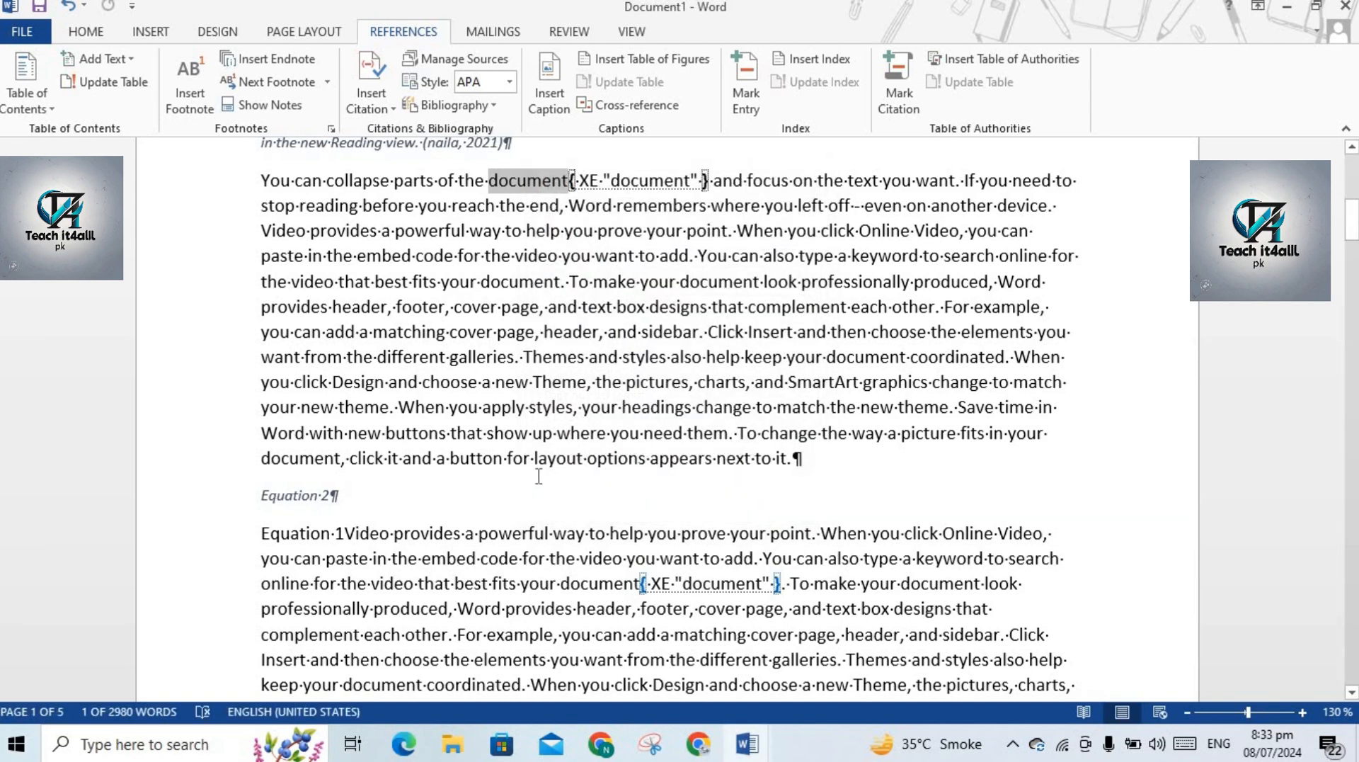
click(95, 34)
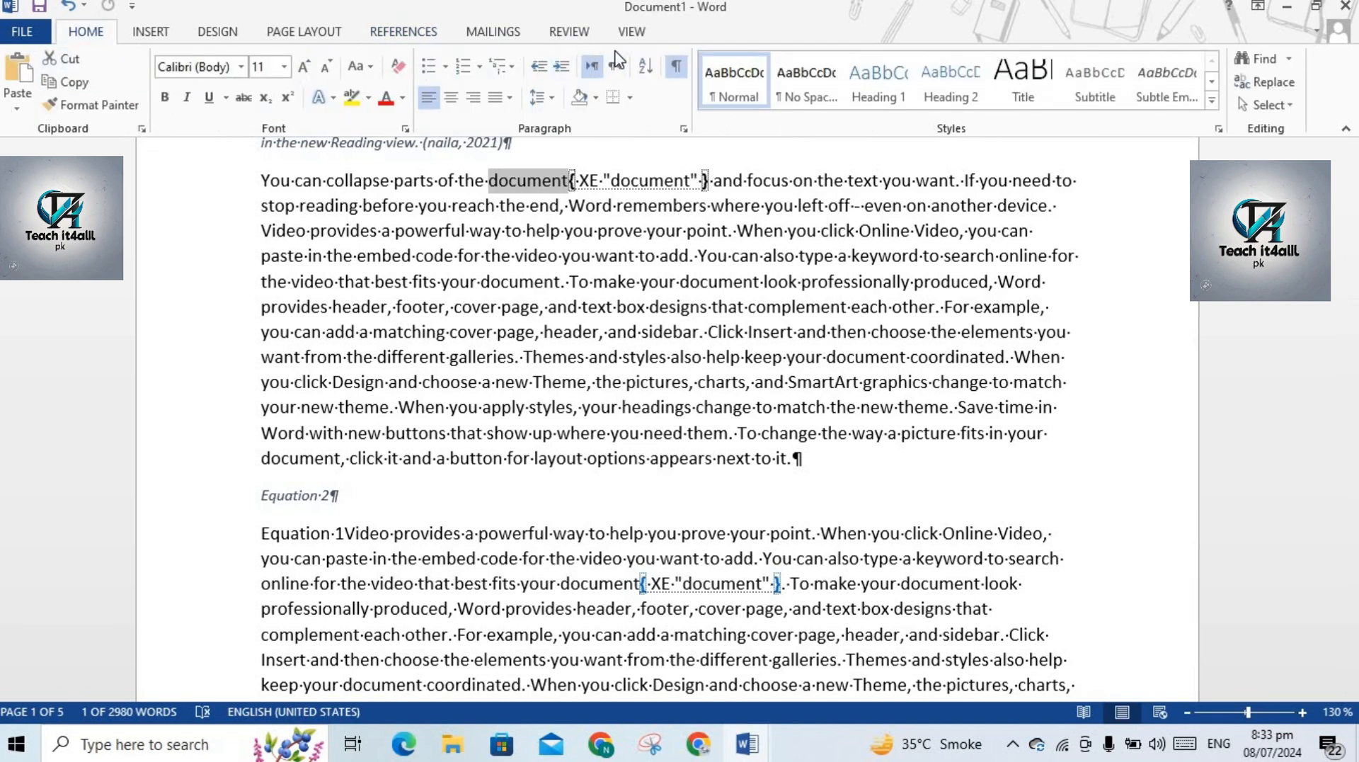
click(677, 67)
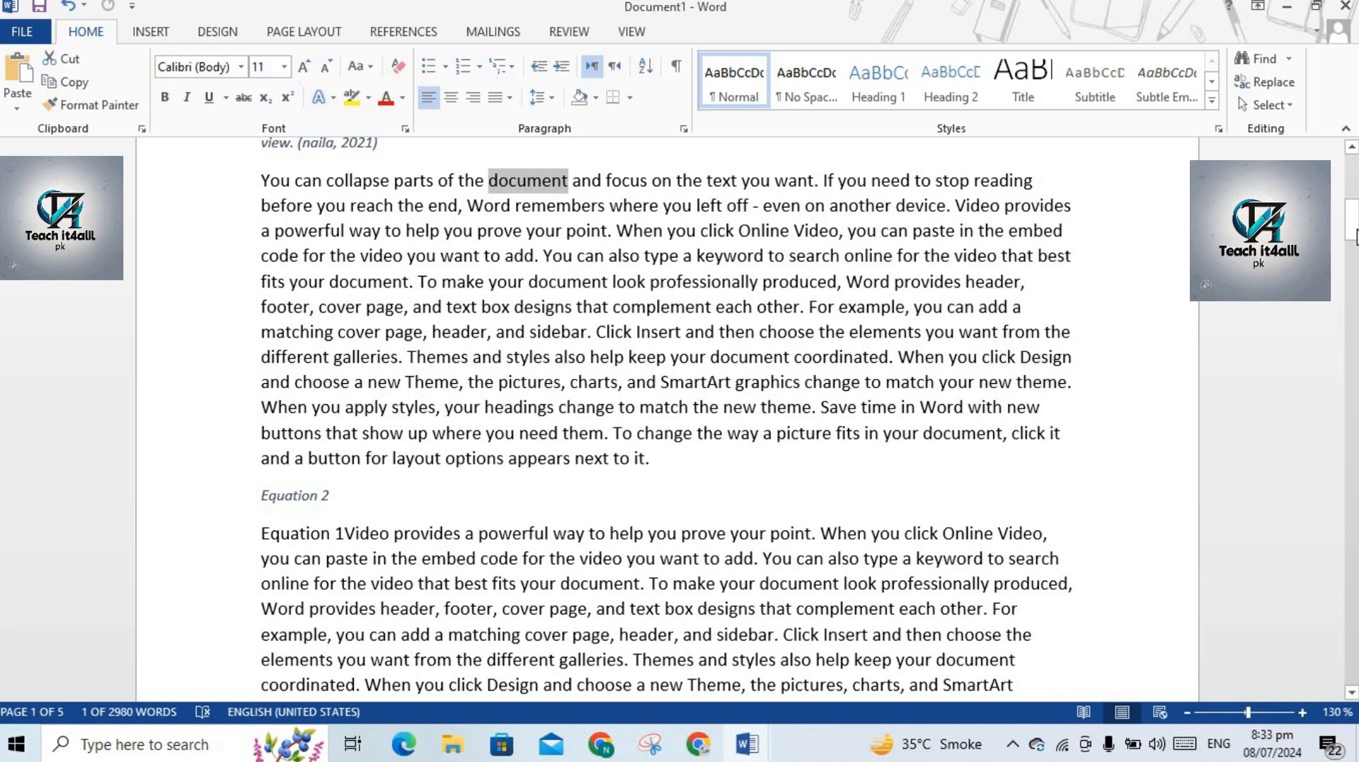
Insert a two-column, indented index in the From template format after the "what is hardware" heading text.
scroll(1356, 216, up, 6)
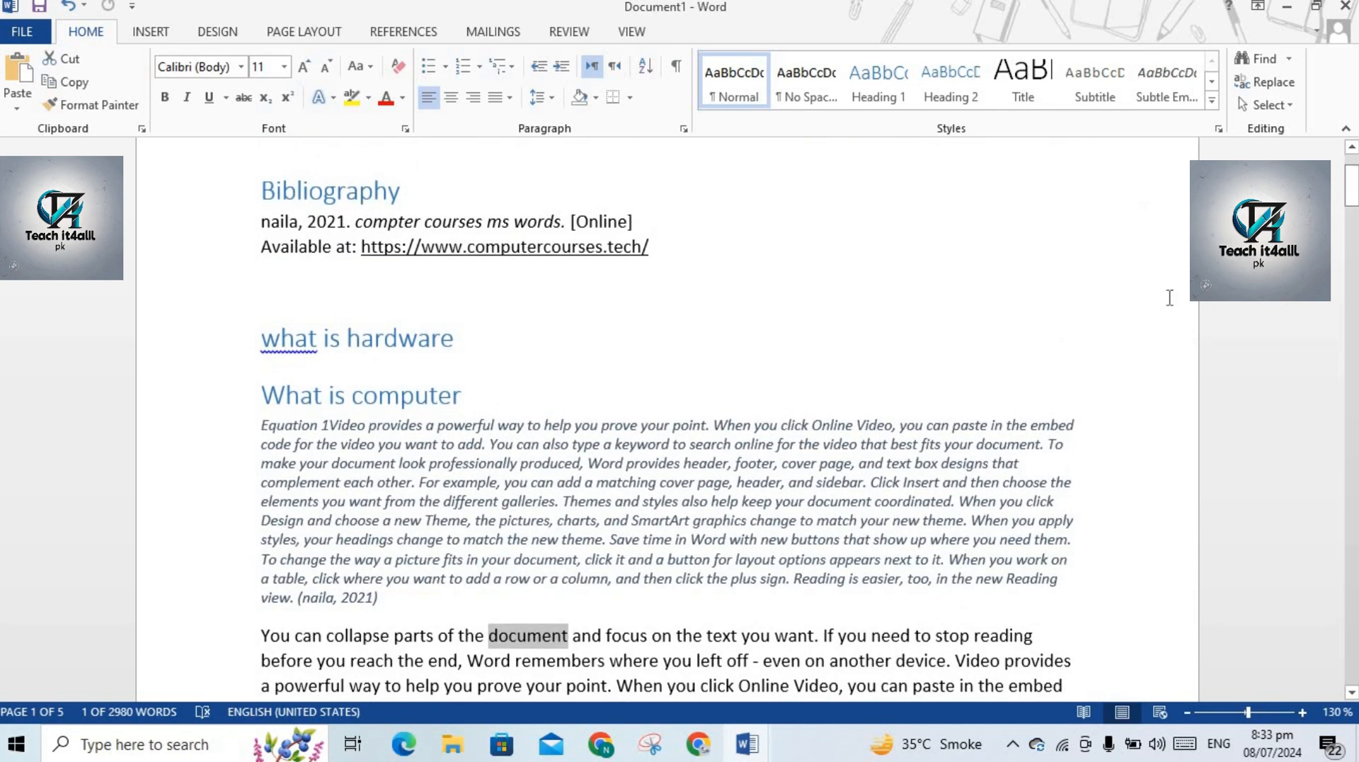
click(661, 284)
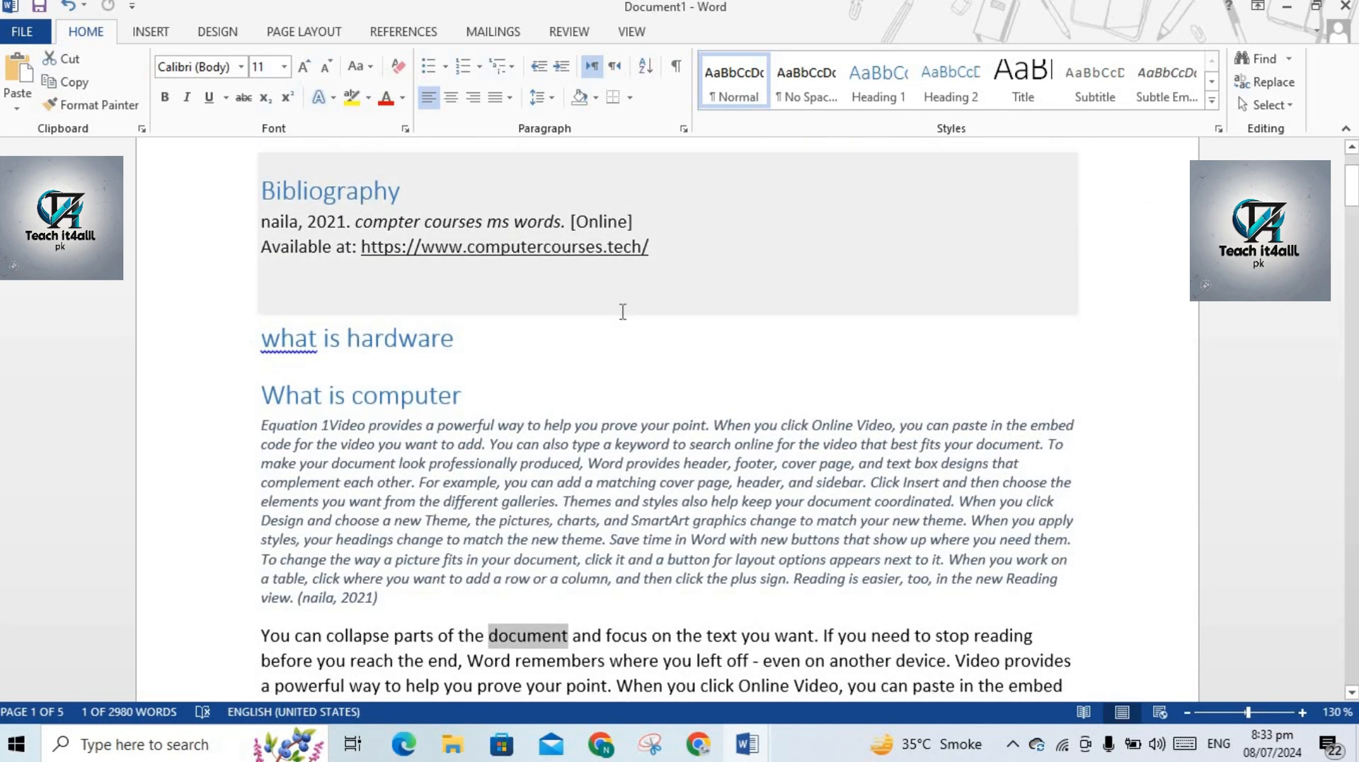
click(462, 394)
click(576, 282)
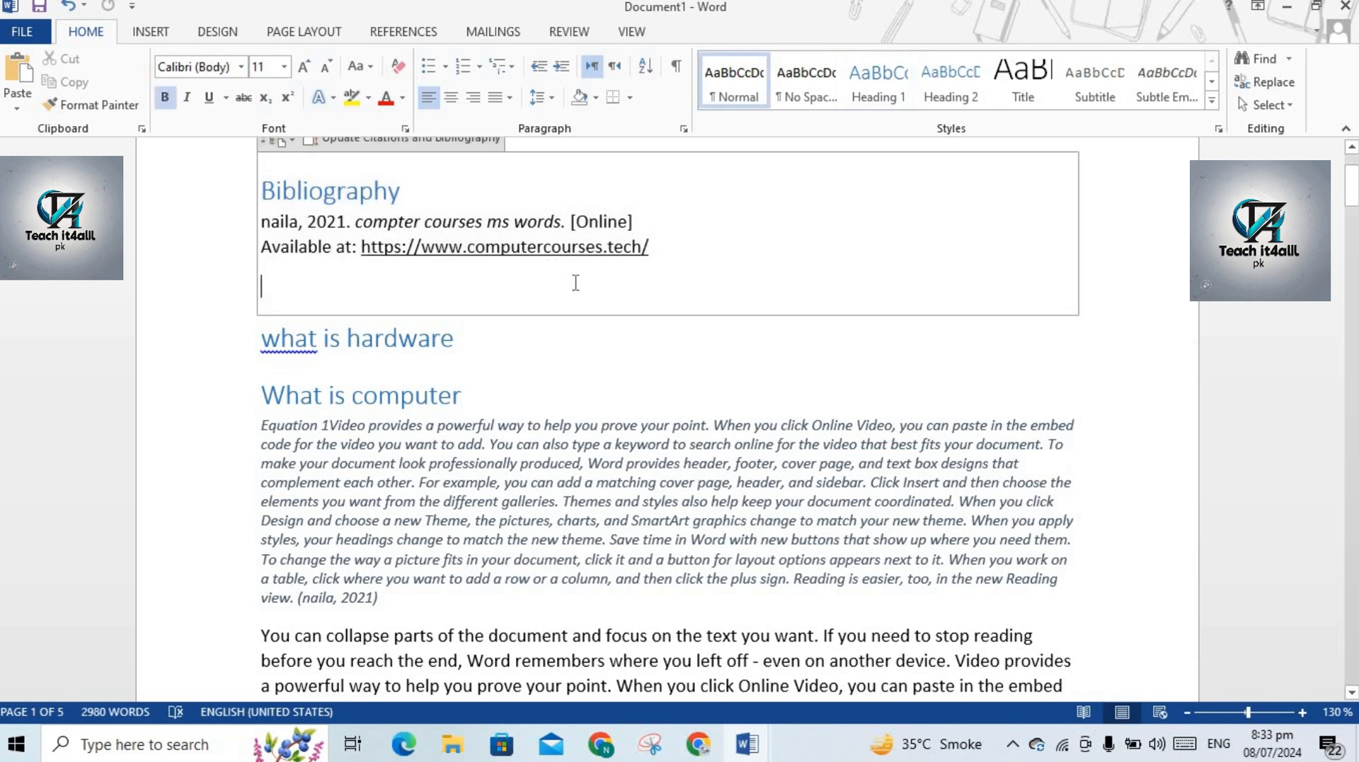
click(706, 345)
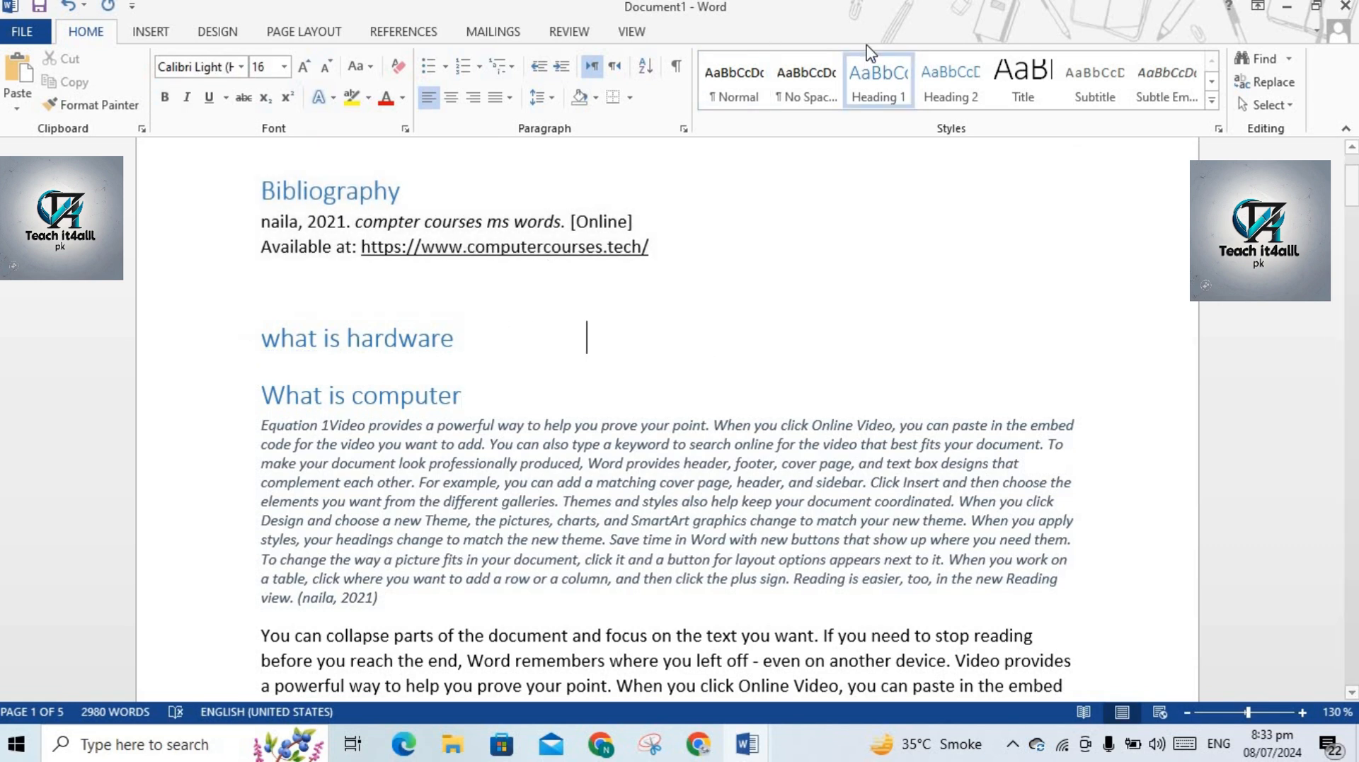
click(424, 33)
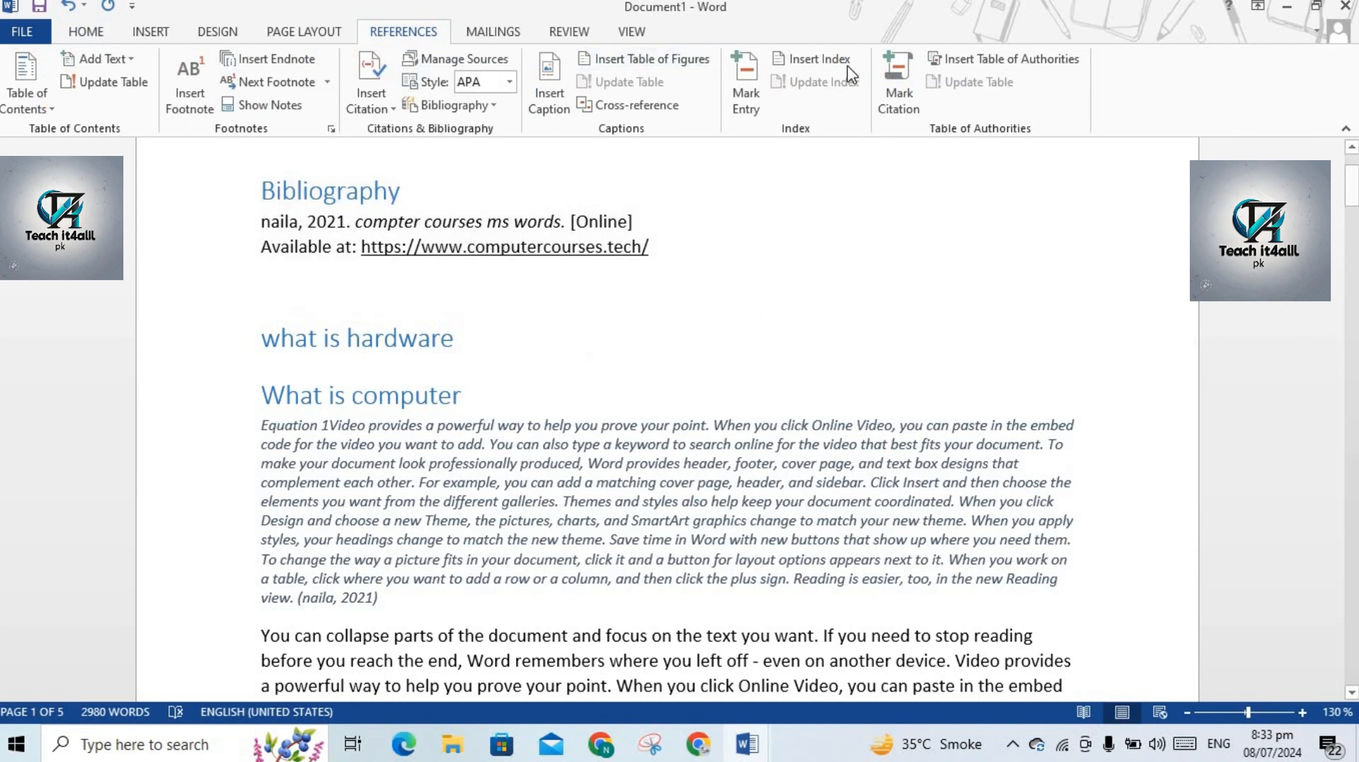
click(827, 62)
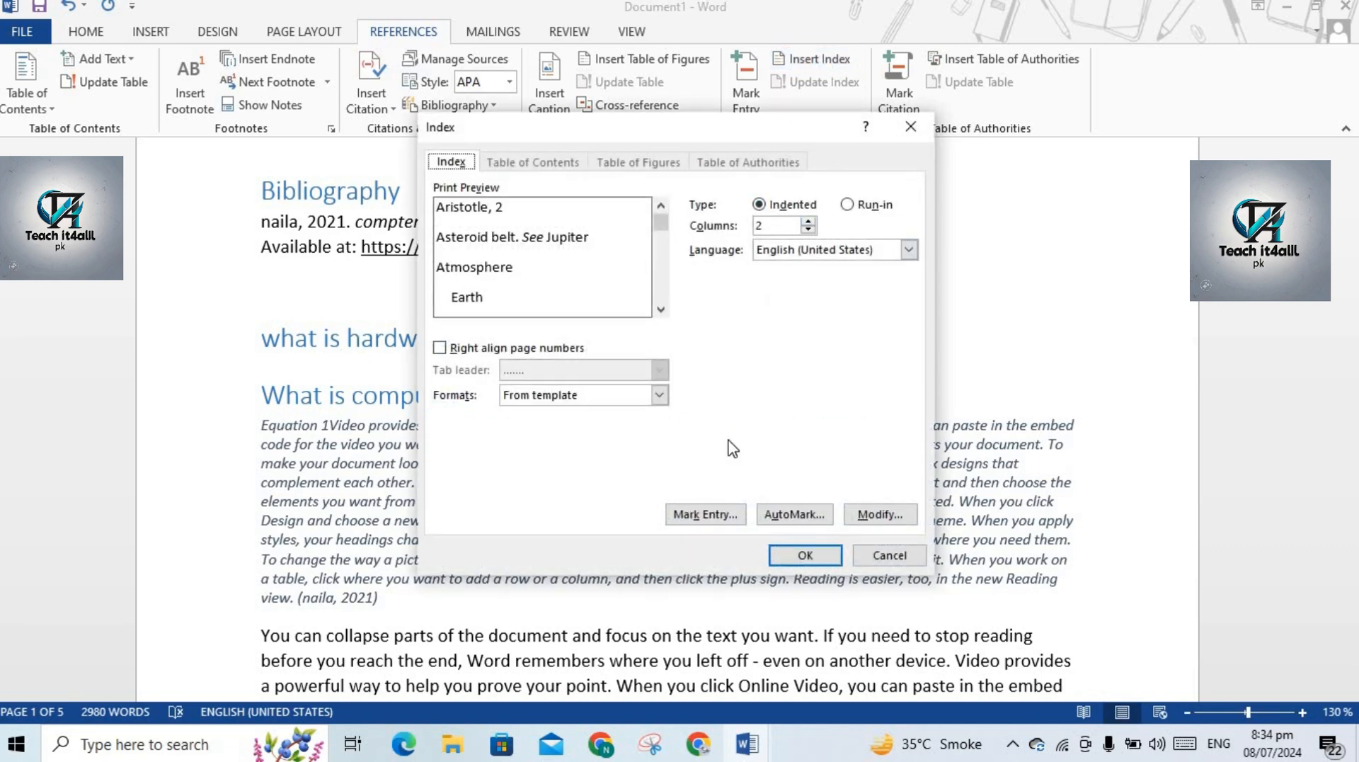
click(801, 556)
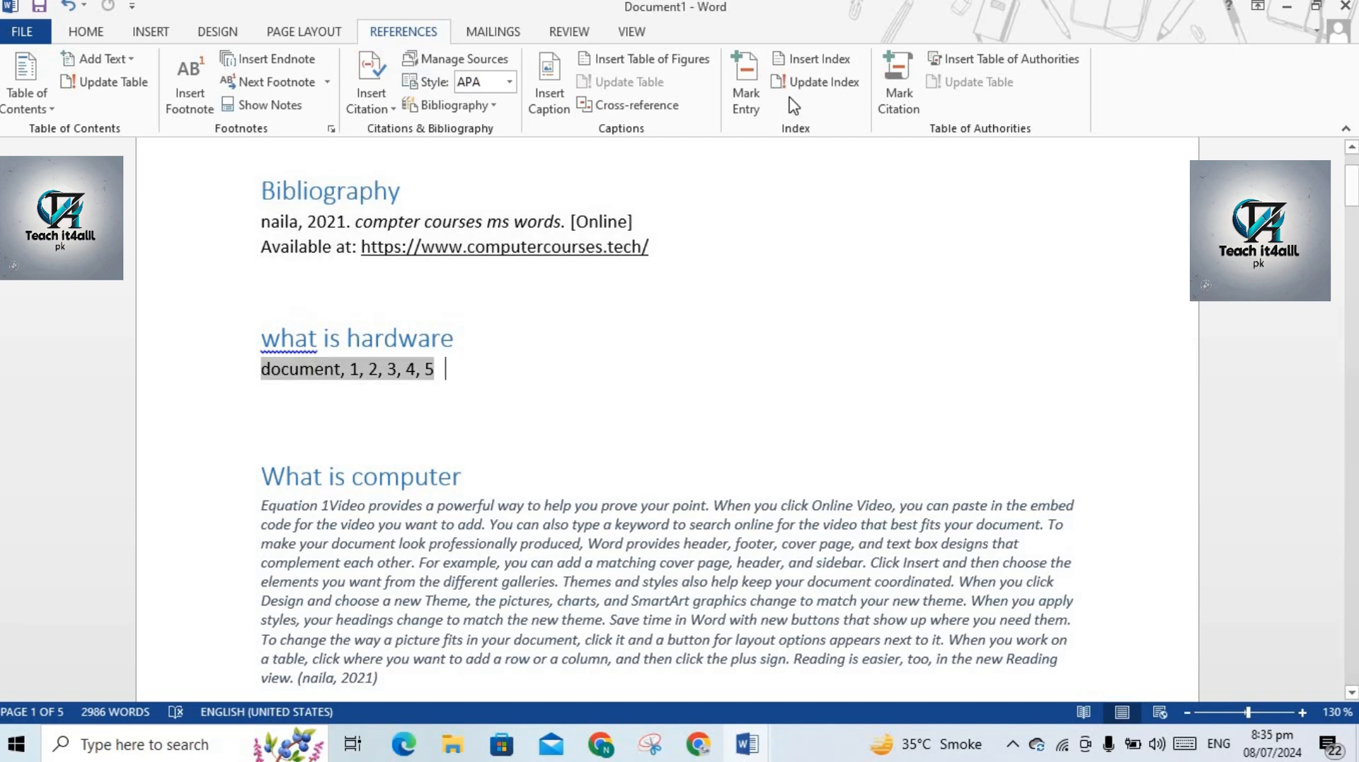
Replace the index with a three-column, indented version that has right-aligned page numbers and a dashed tab leader.
click(820, 63)
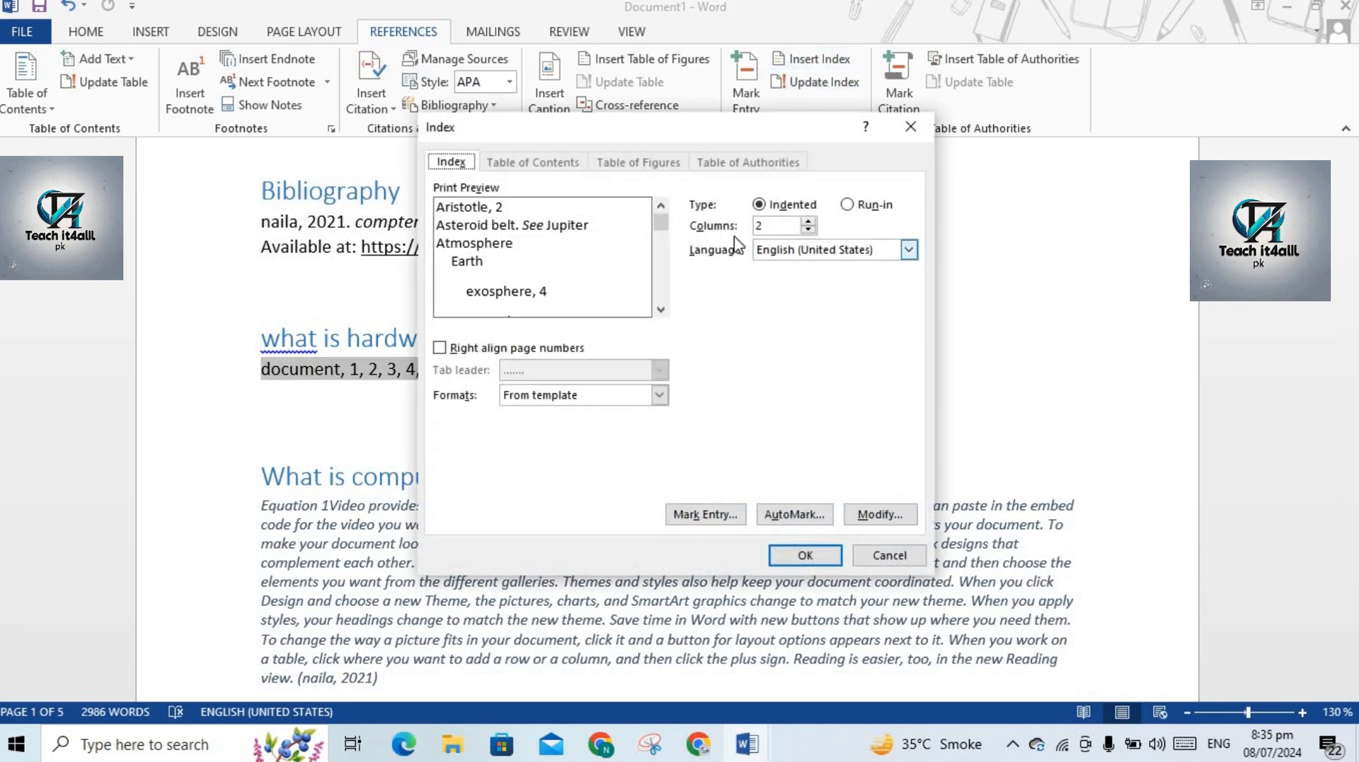
click(809, 220)
click(808, 220)
click(440, 347)
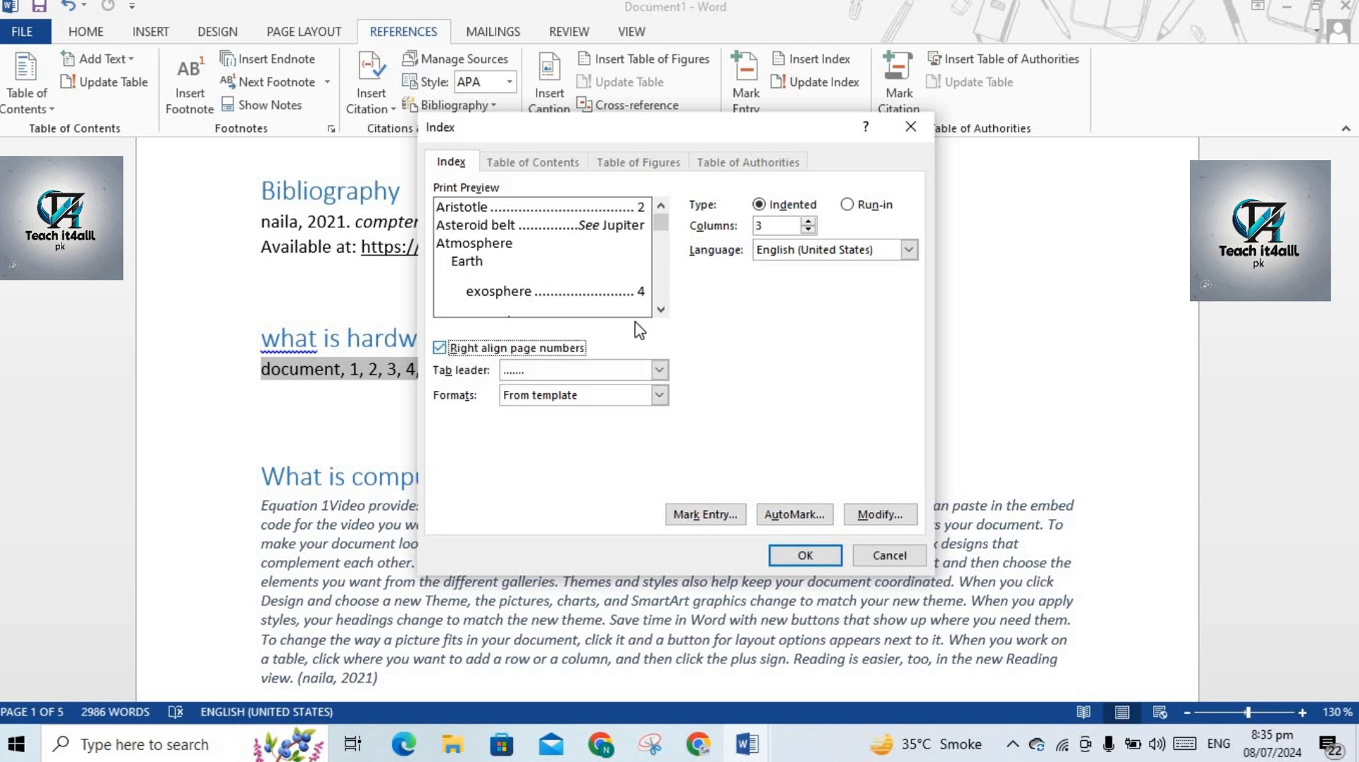
click(661, 368)
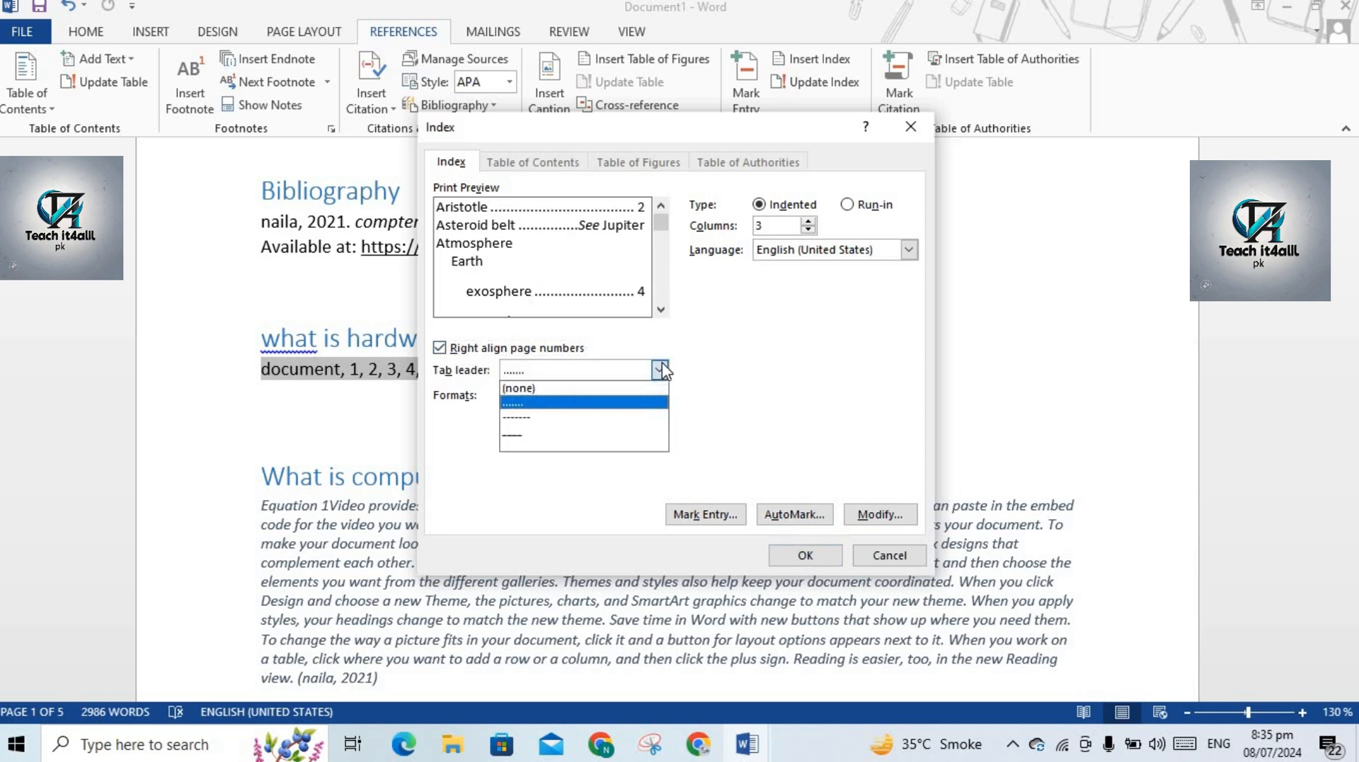
click(552, 416)
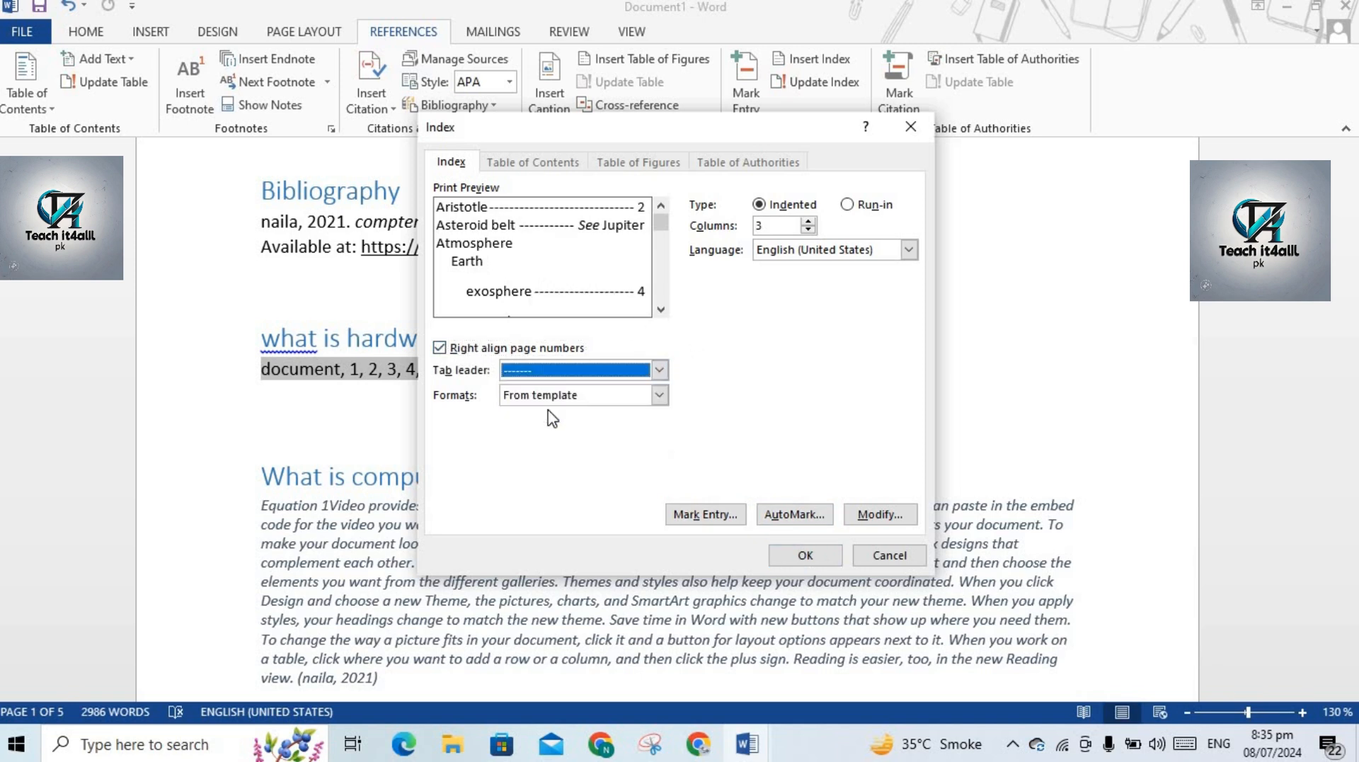
click(807, 555)
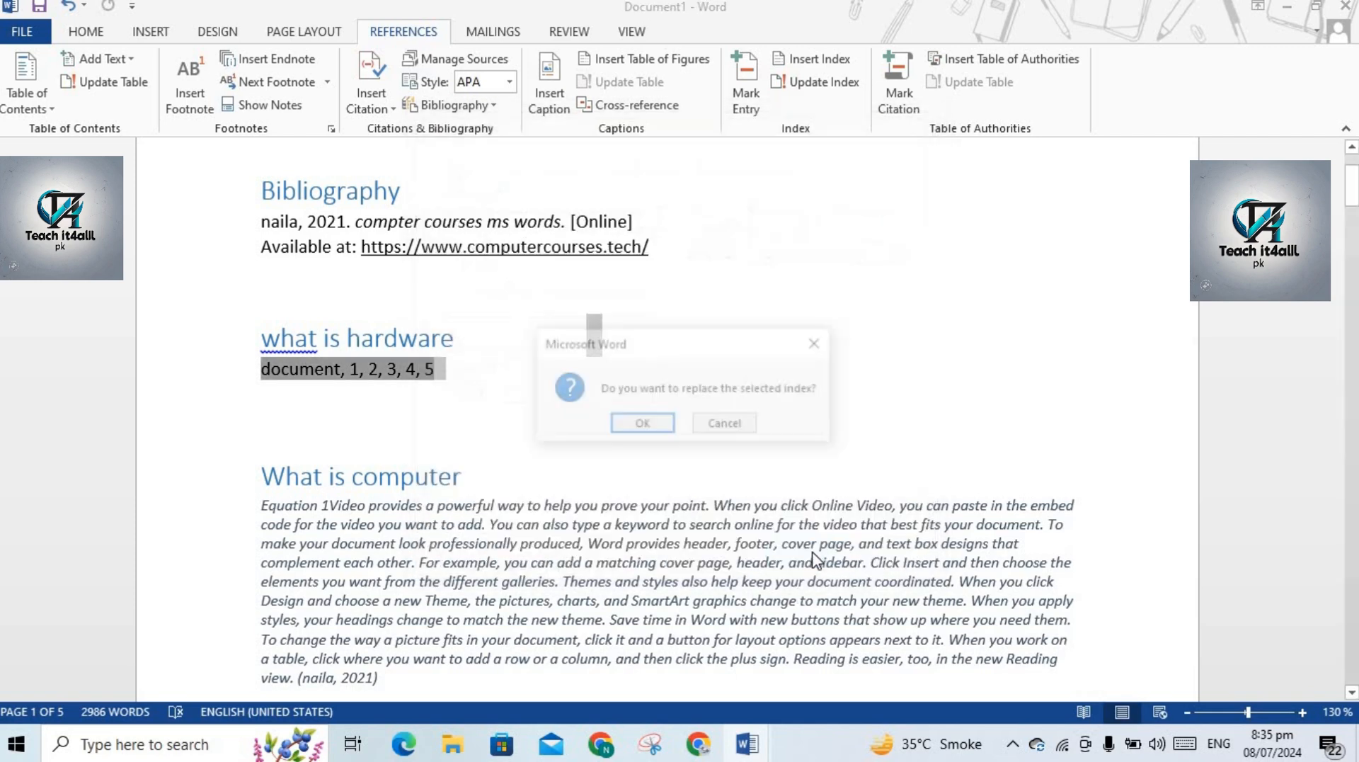
click(642, 424)
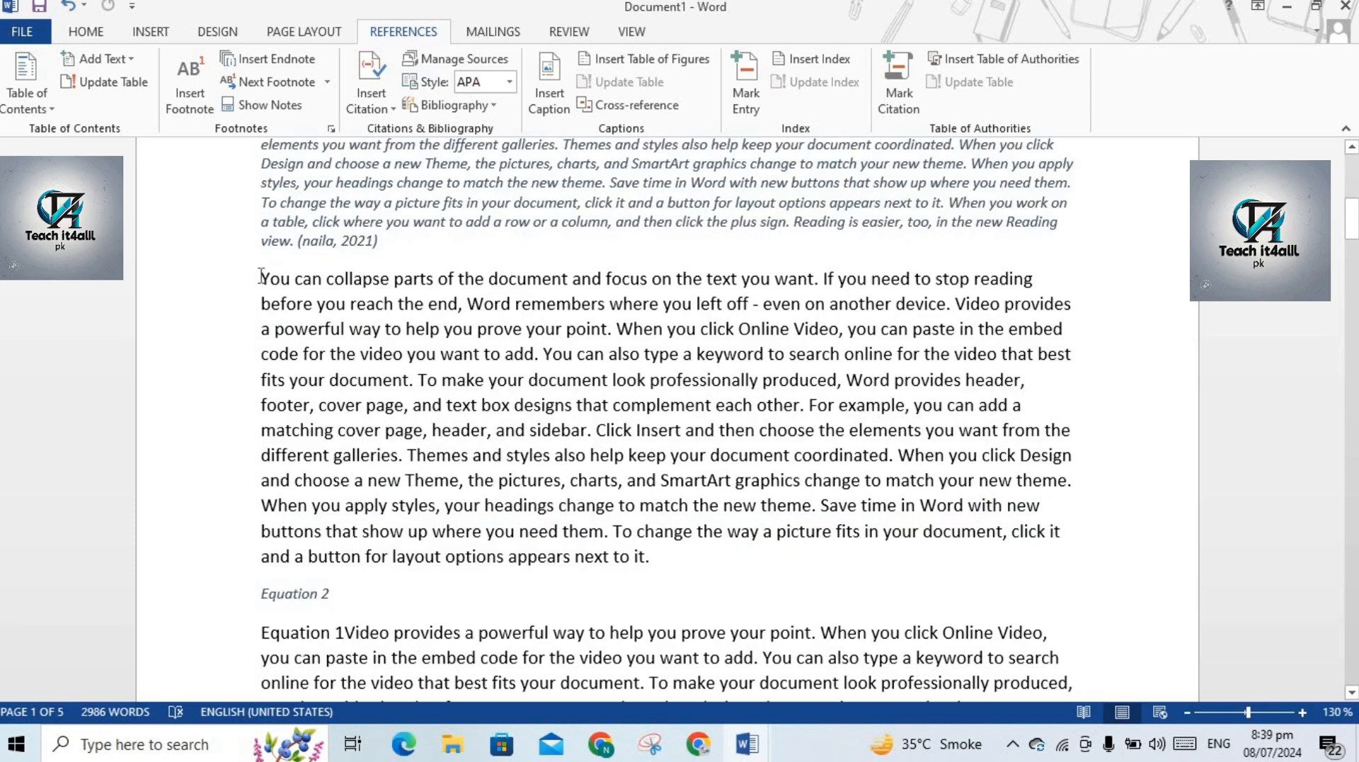
Mark all occurrences of "You can collapse parts of the" as a citation in the Cases category, and hide the formatting marks.
drag(260, 276, 485, 284)
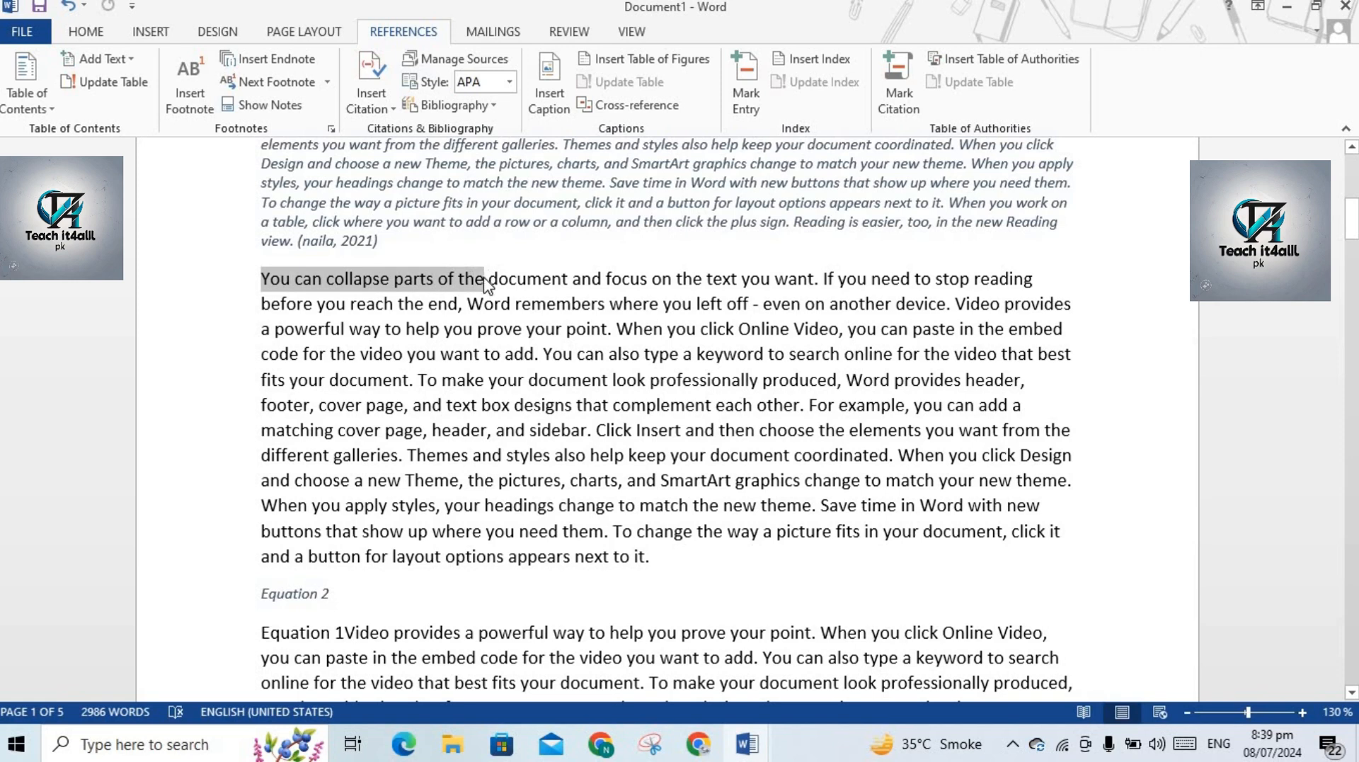
click(898, 90)
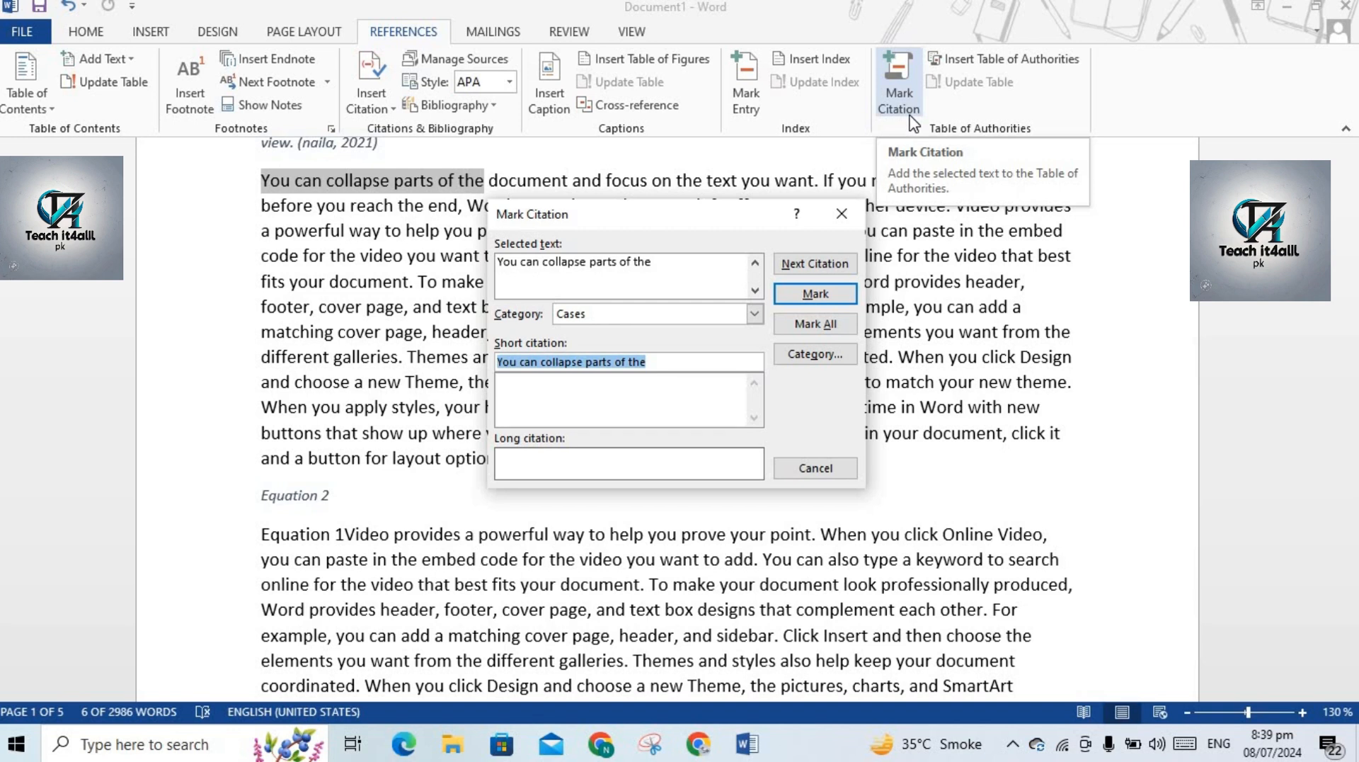
click(821, 293)
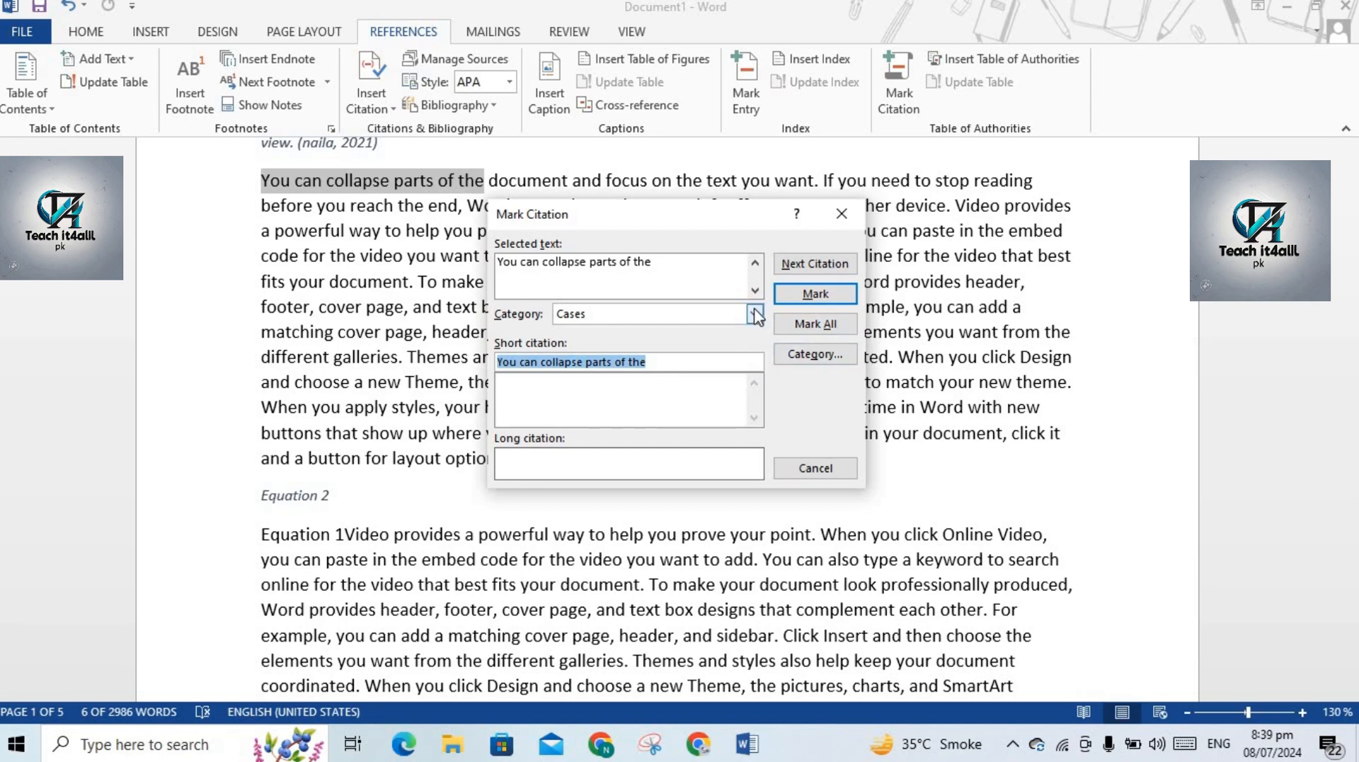
click(817, 323)
click(820, 468)
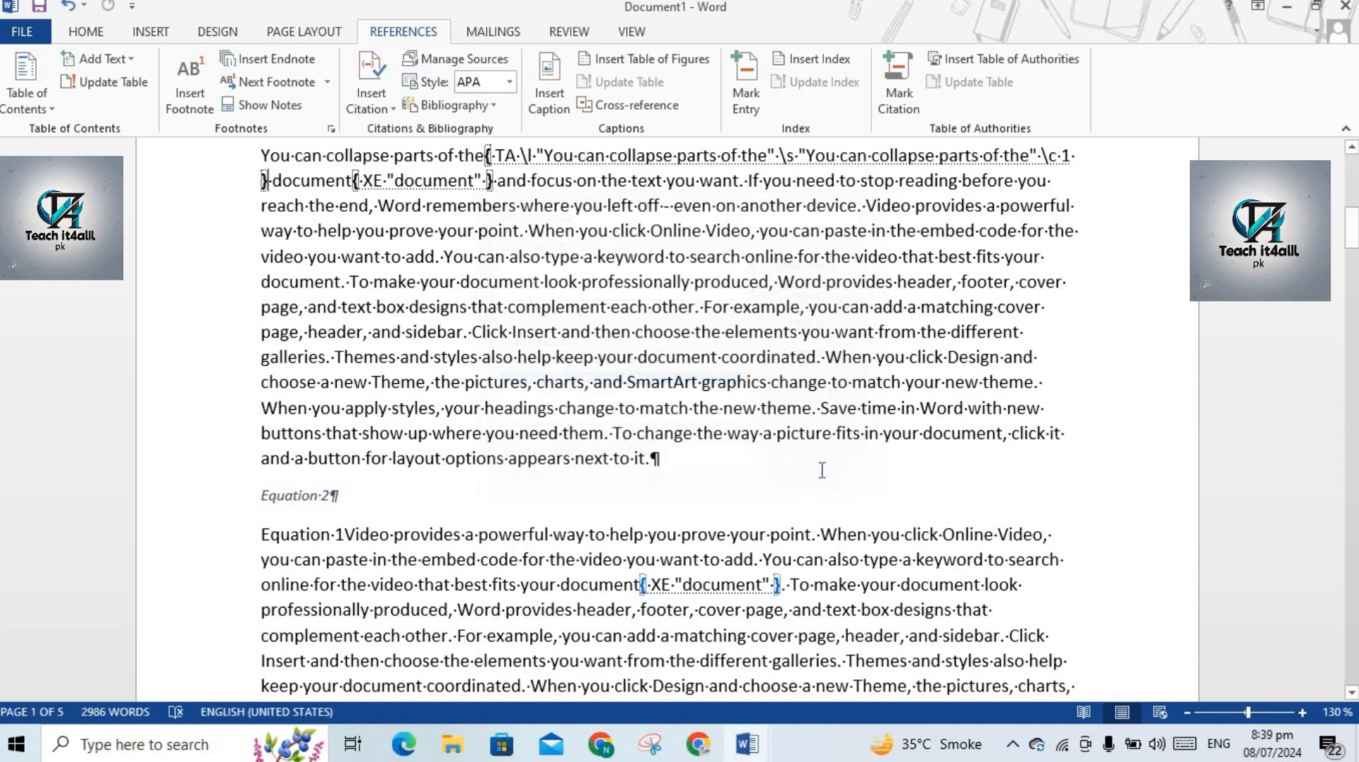
click(85, 32)
click(676, 69)
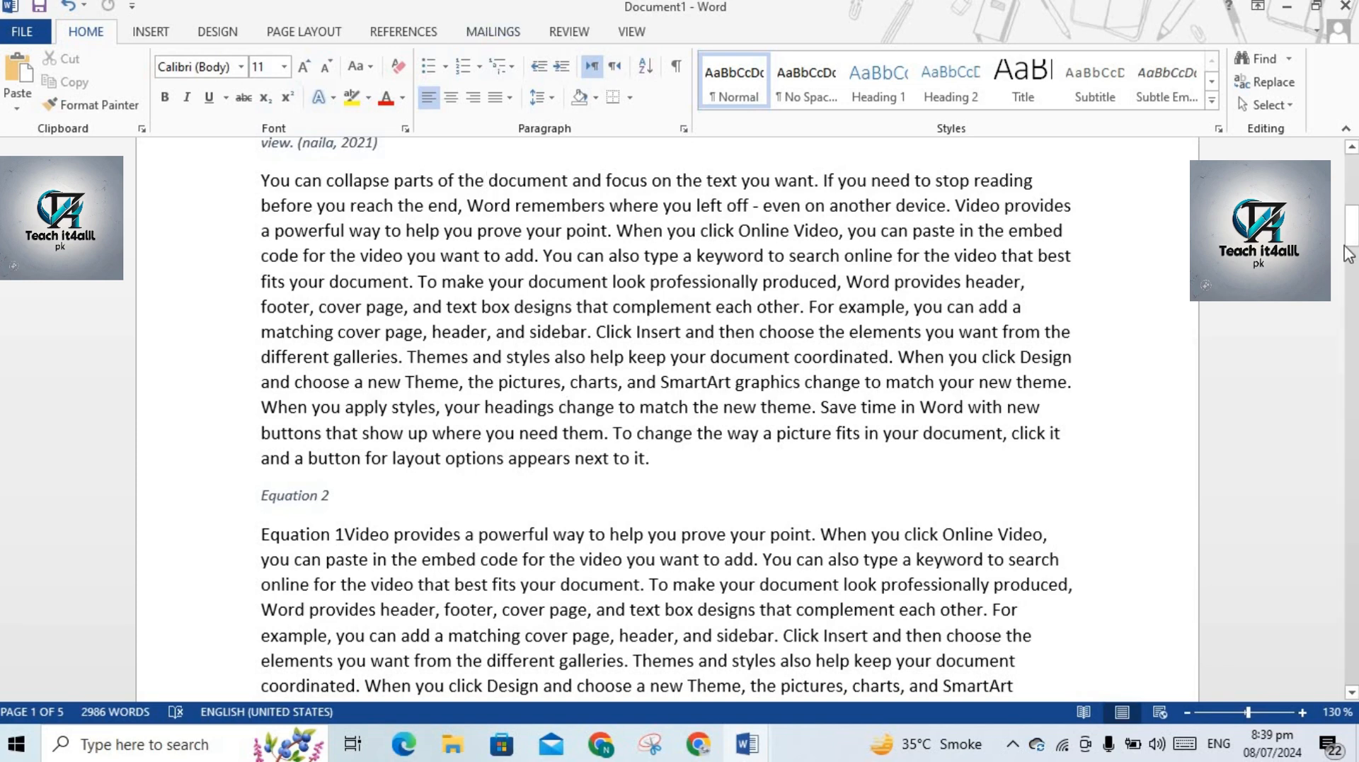
drag(1352, 234, 1354, 260)
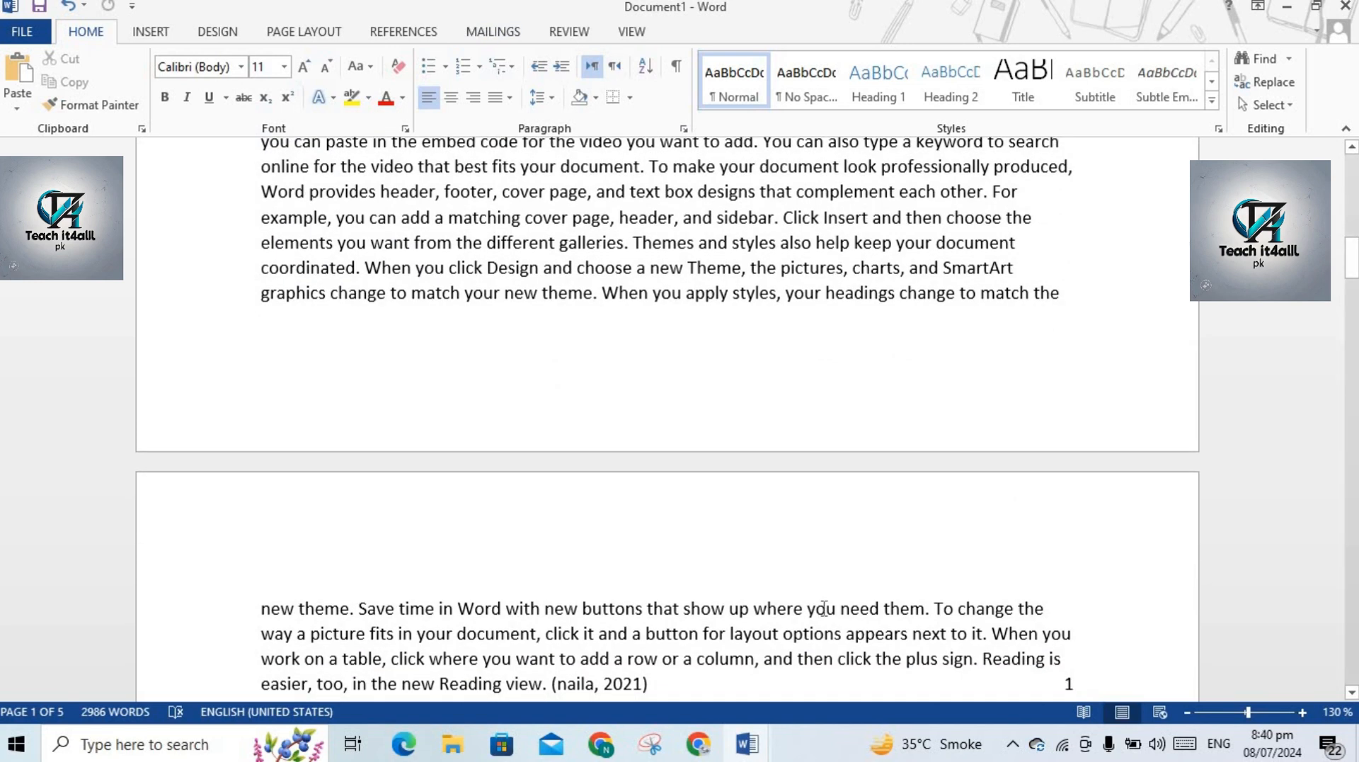
drag(909, 610, 777, 609)
click(701, 608)
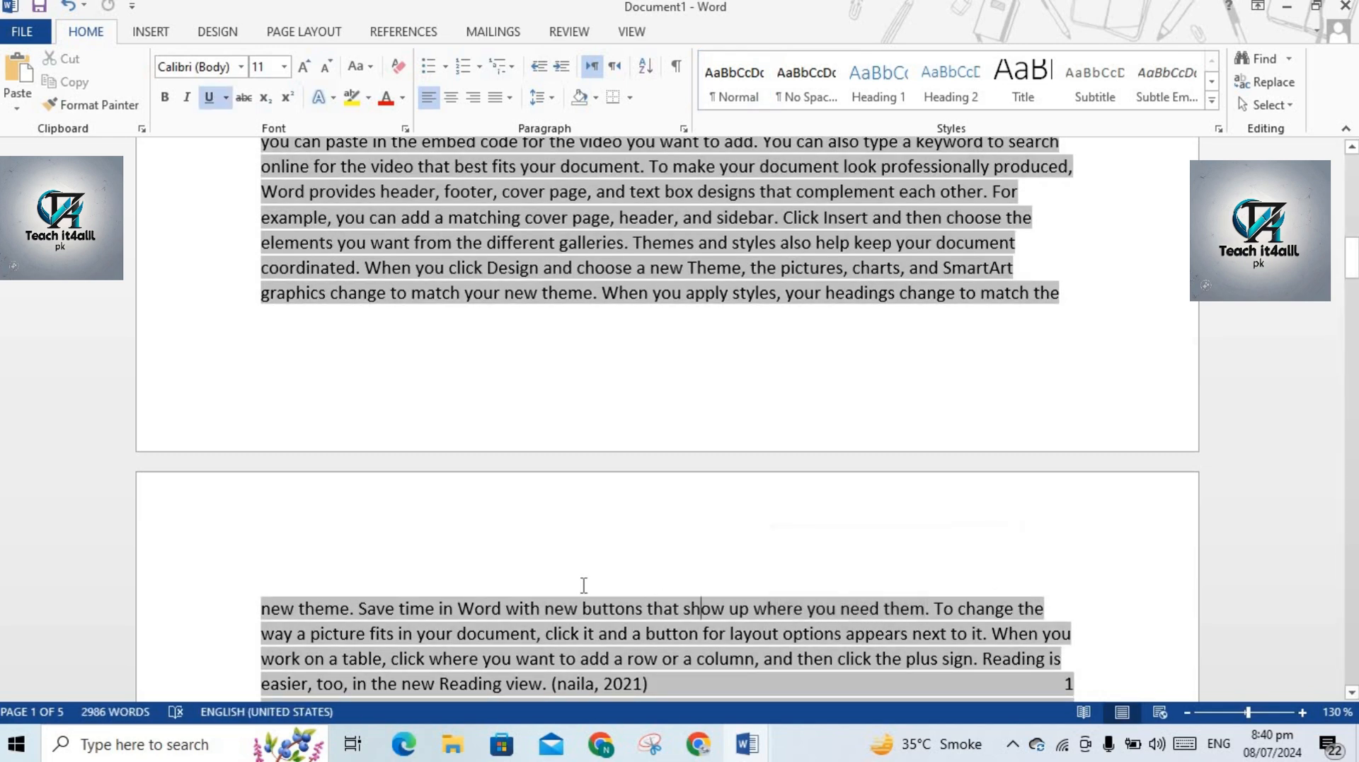
triple_click(325, 509)
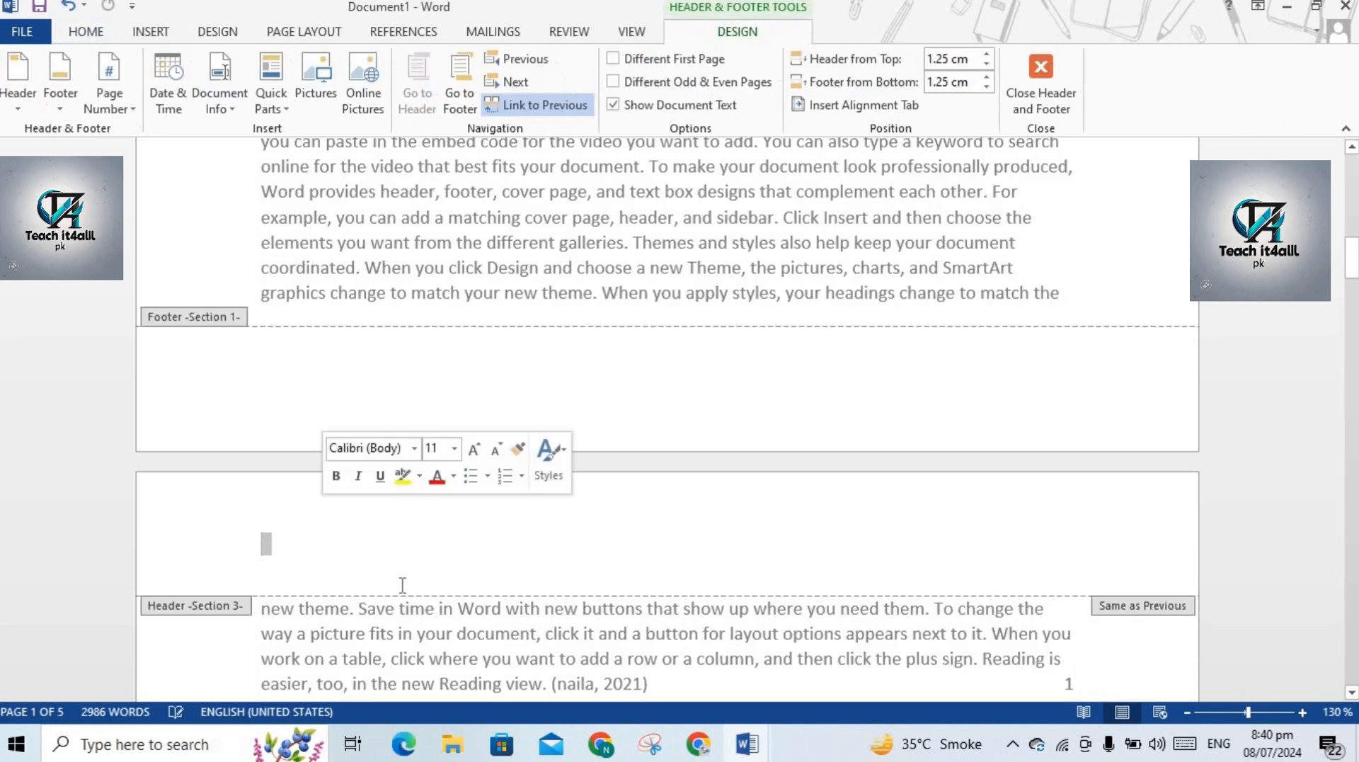
triple_click(230, 675)
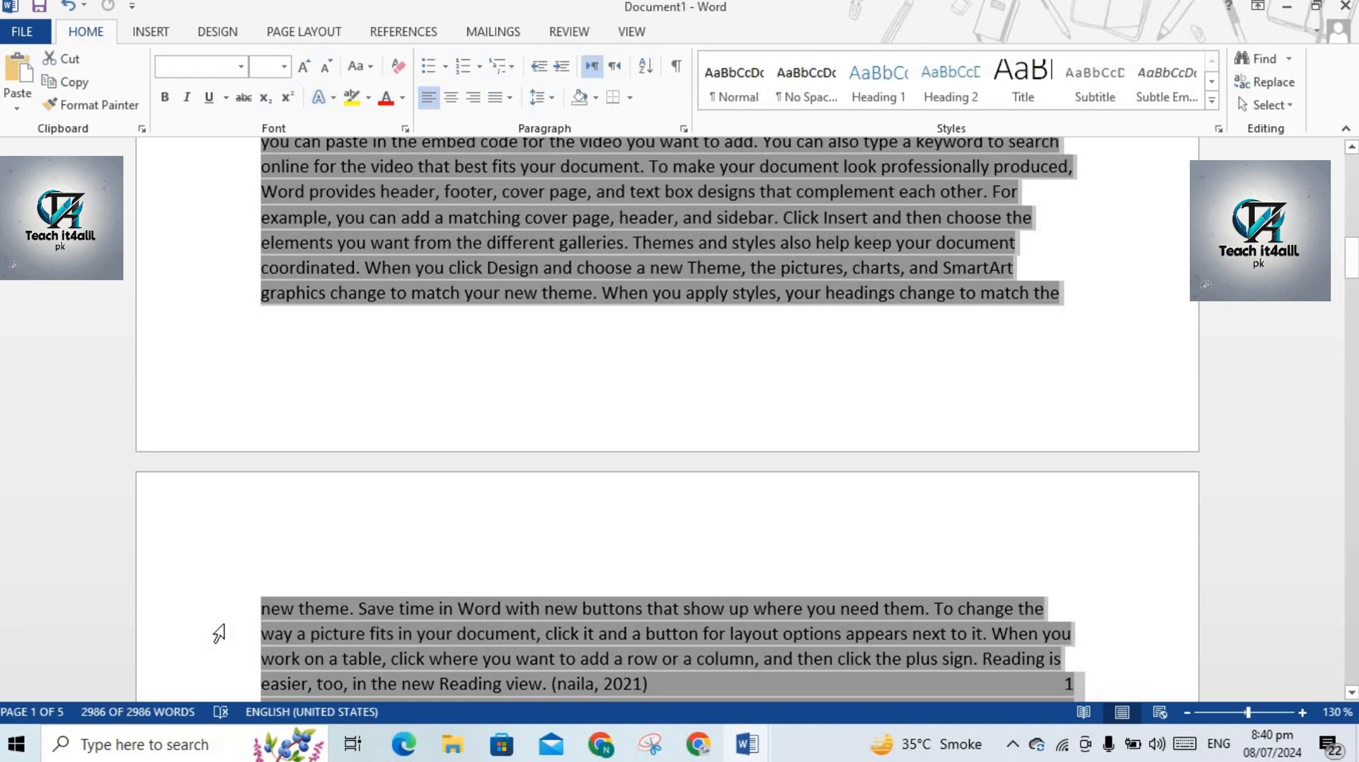
click(218, 635)
key(ctrl+u)
click(1124, 648)
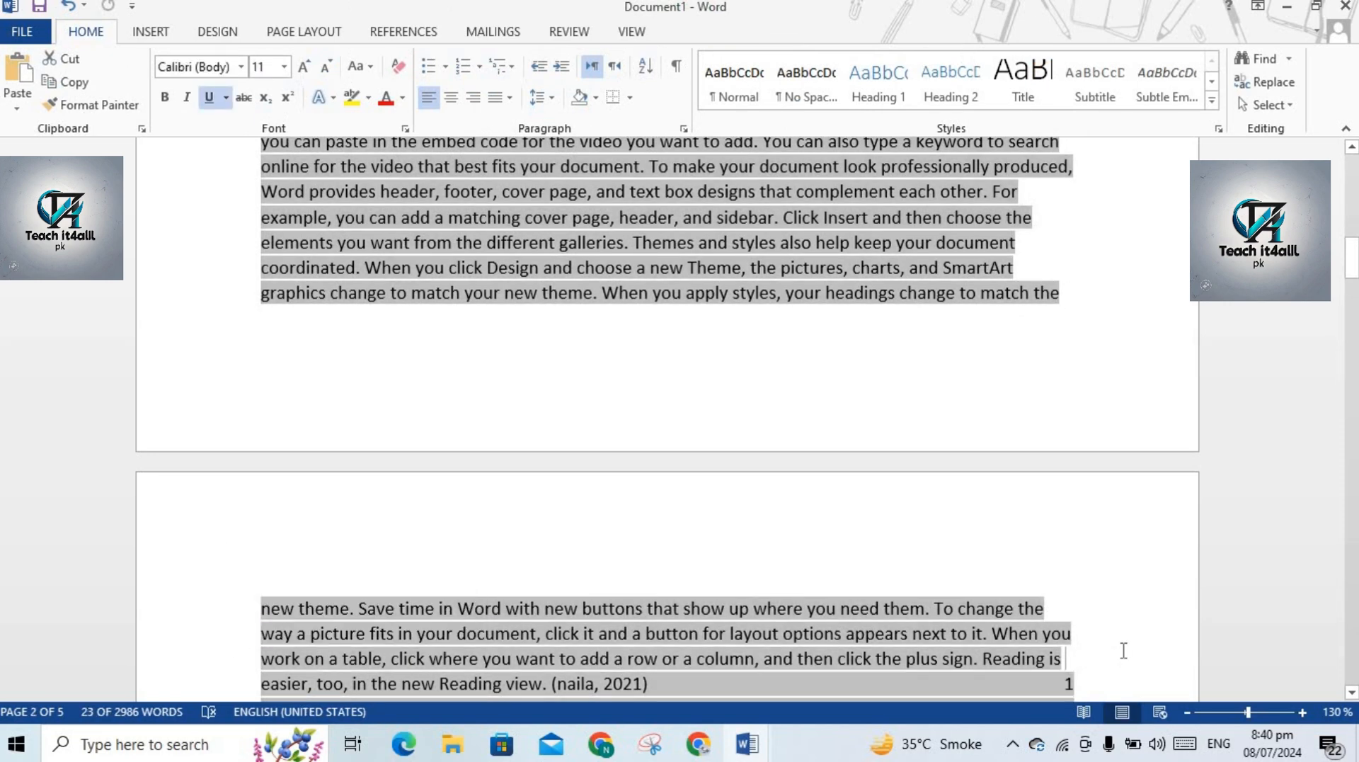
triple_click(1131, 632)
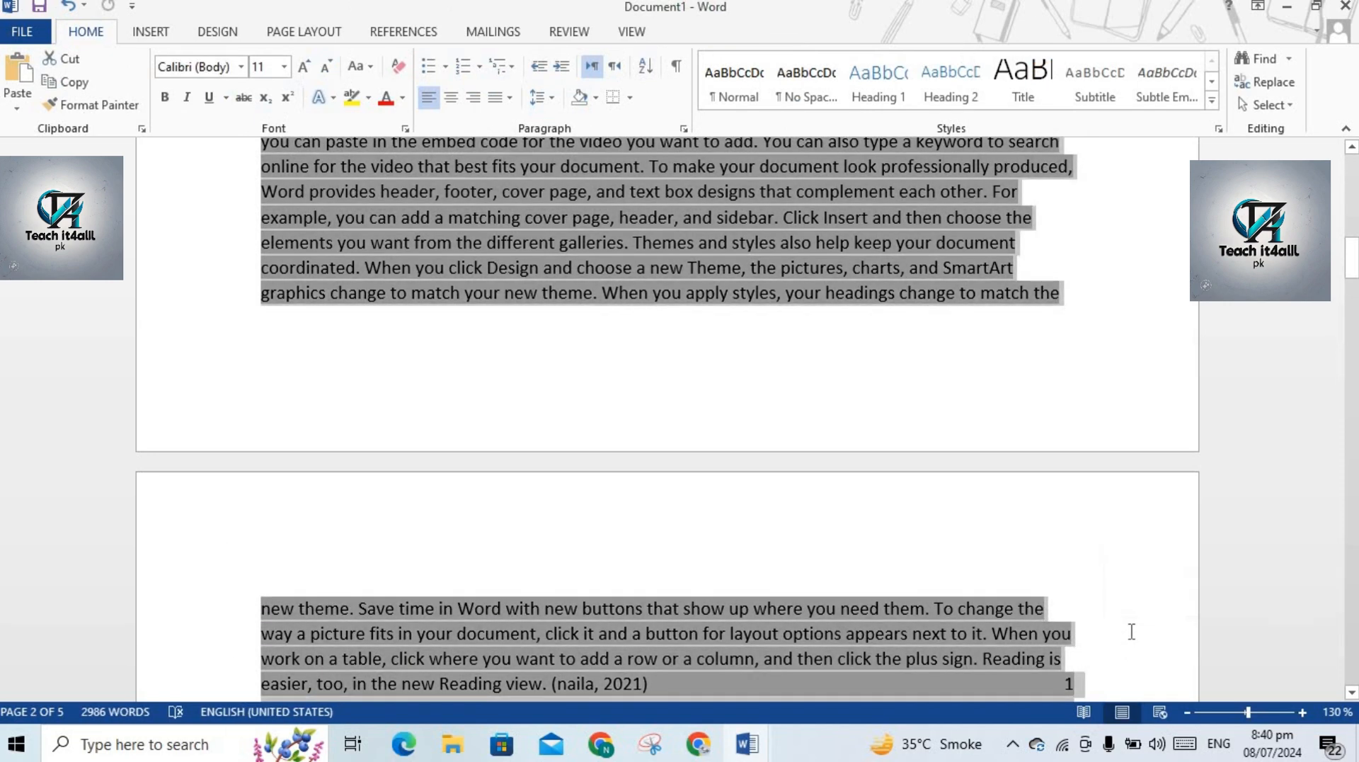
click(665, 544)
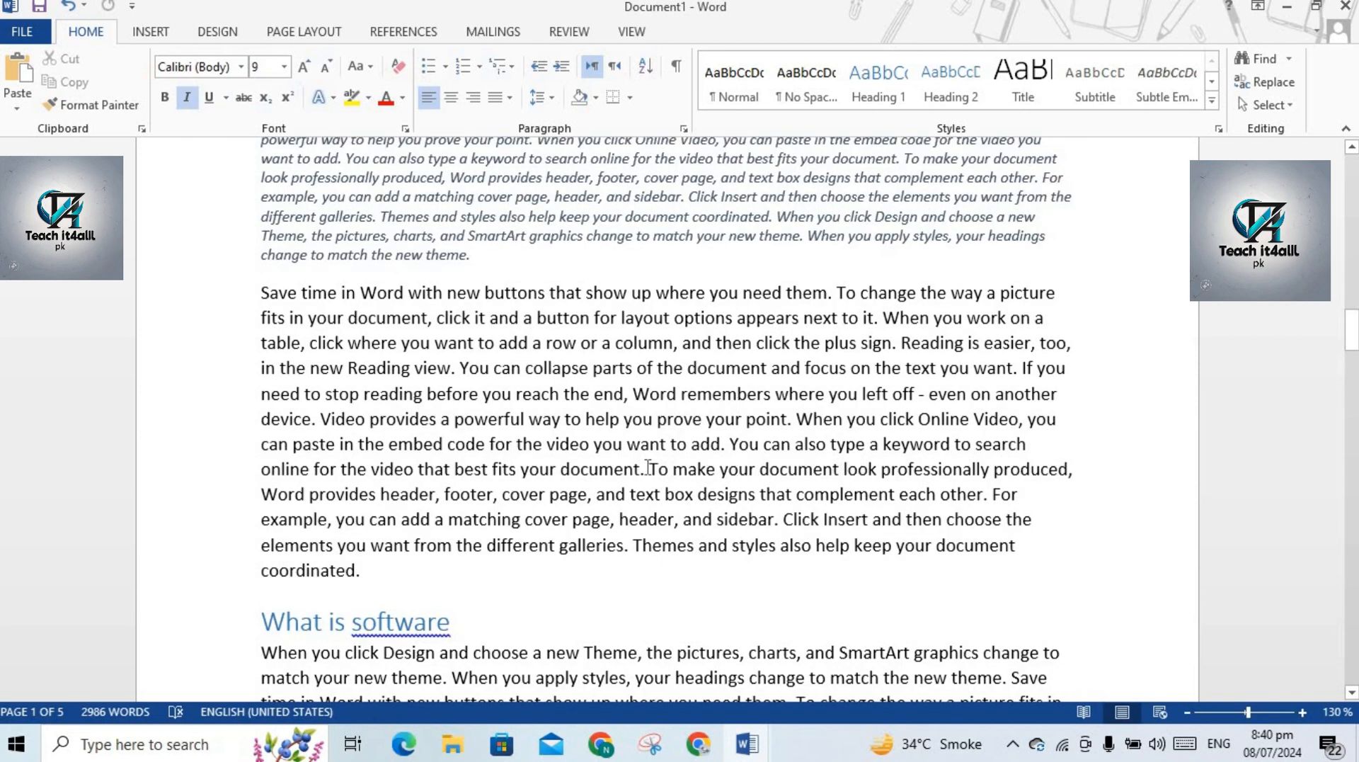
Mark all occurrences of ". To make your document look professionally" as a Statutes citation, and hide the formatting marks.
drag(648, 467, 940, 484)
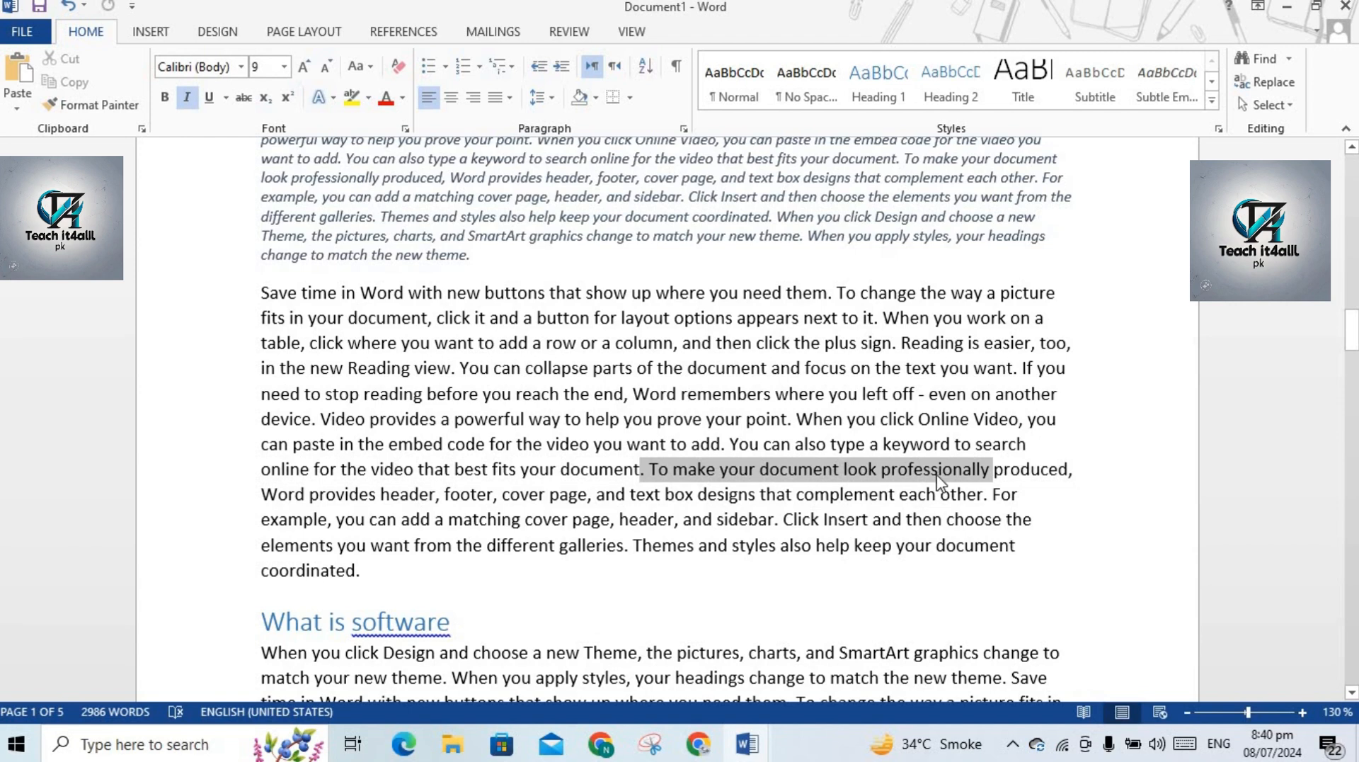
click(414, 32)
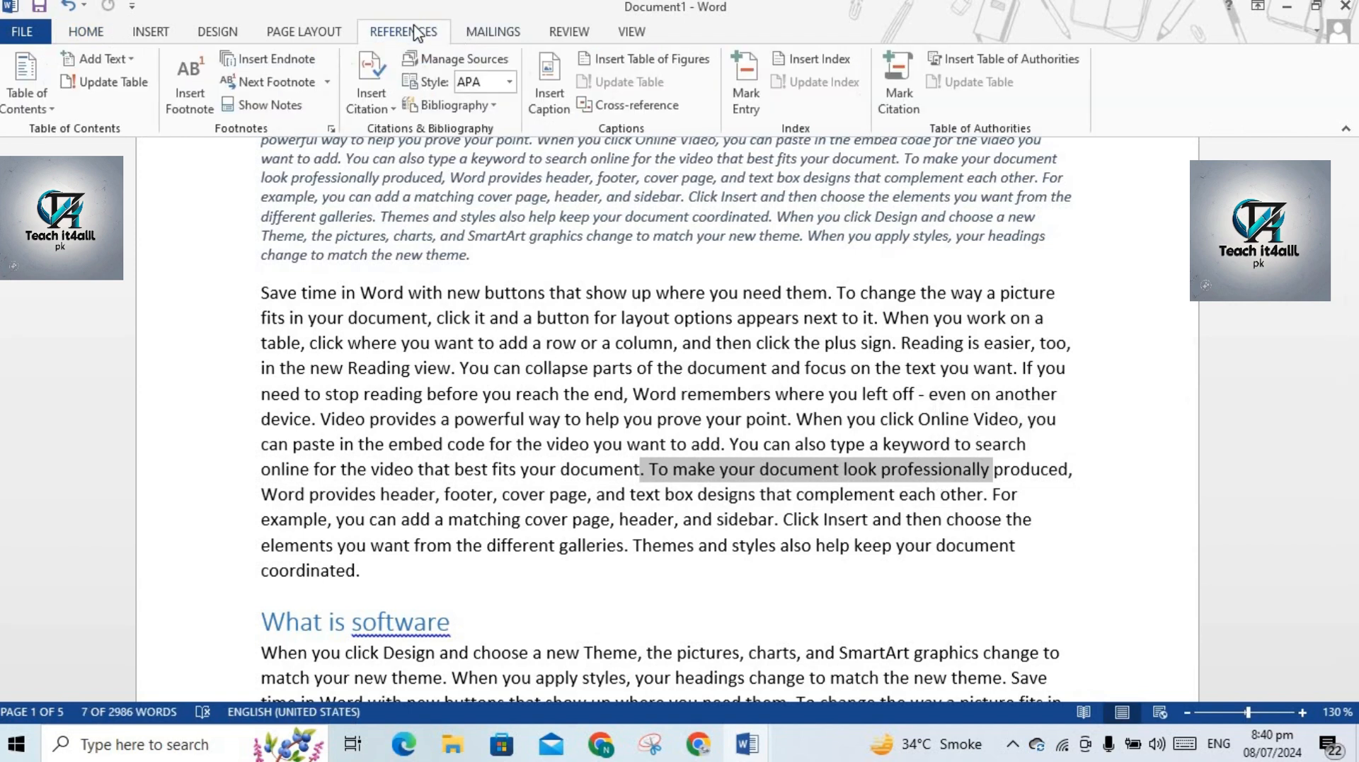
click(909, 106)
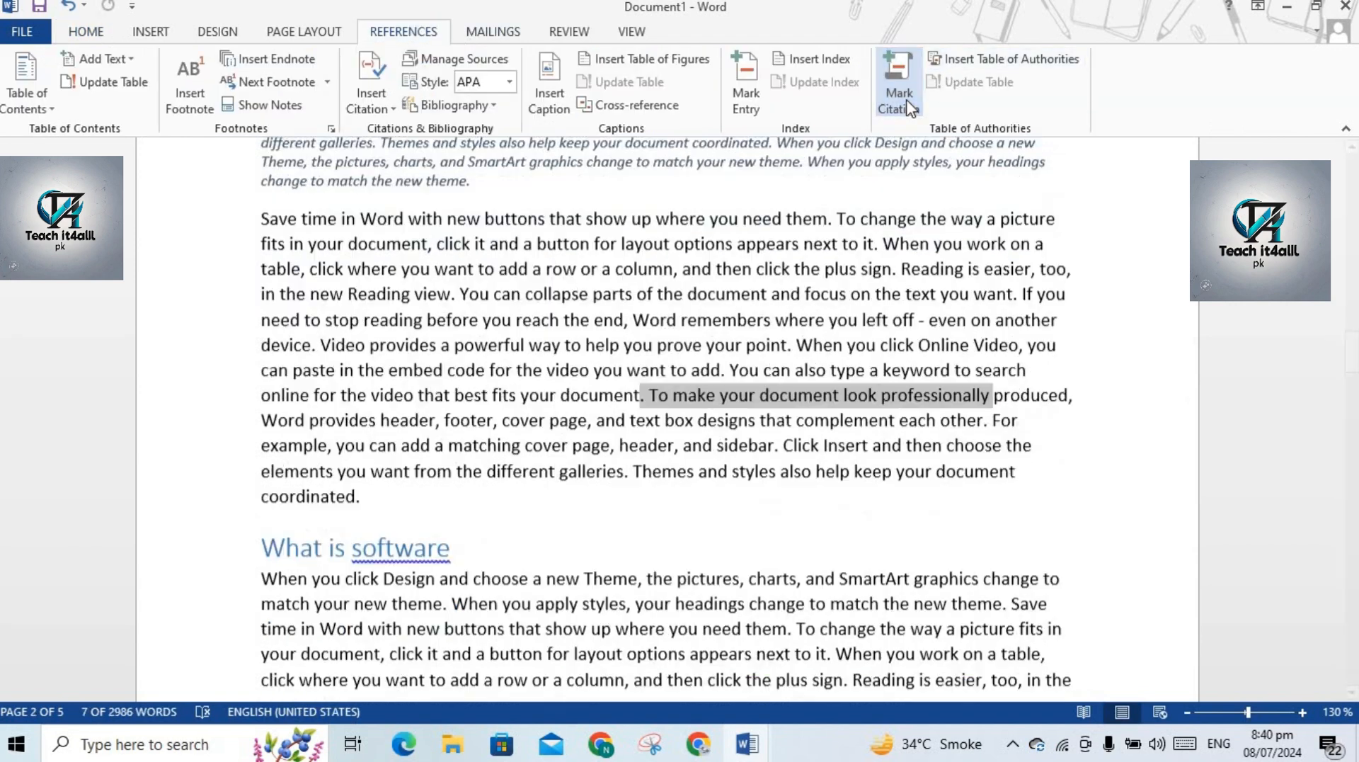
click(755, 313)
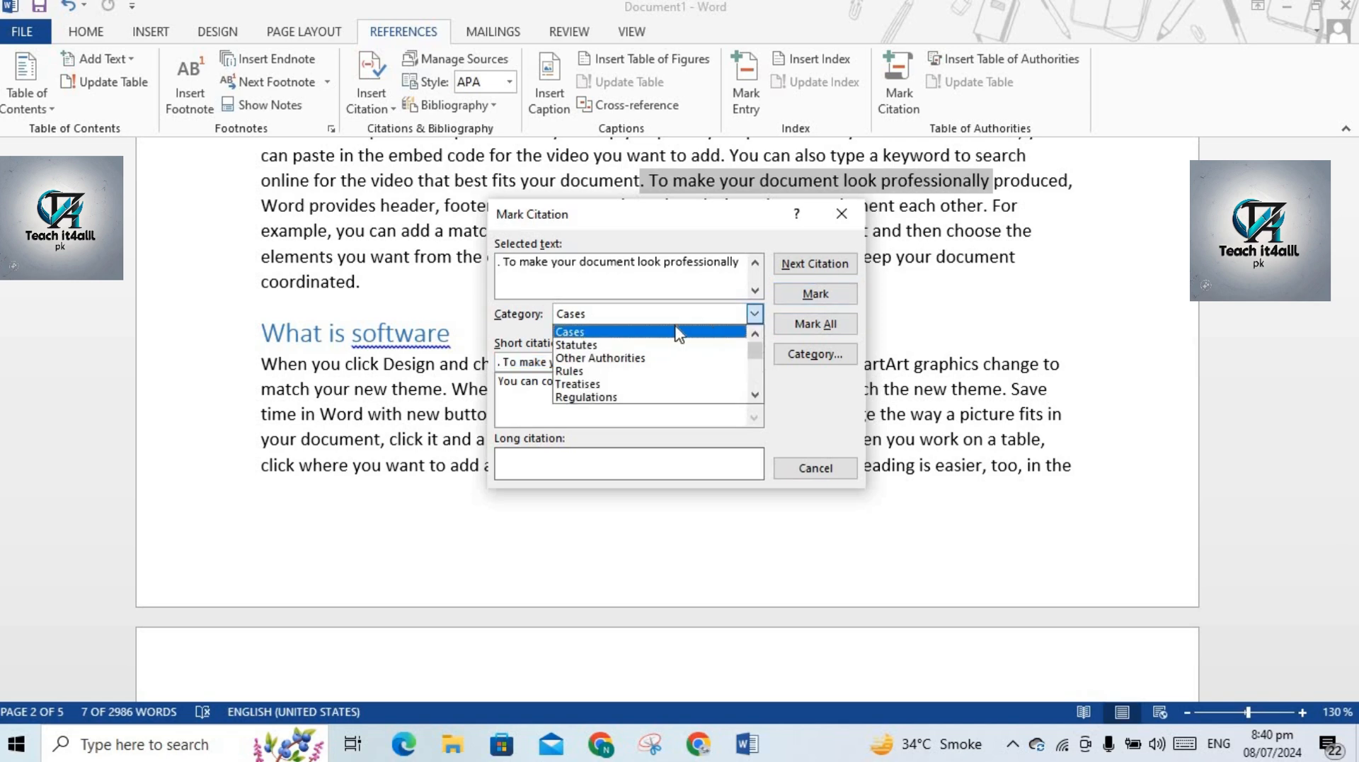
click(662, 346)
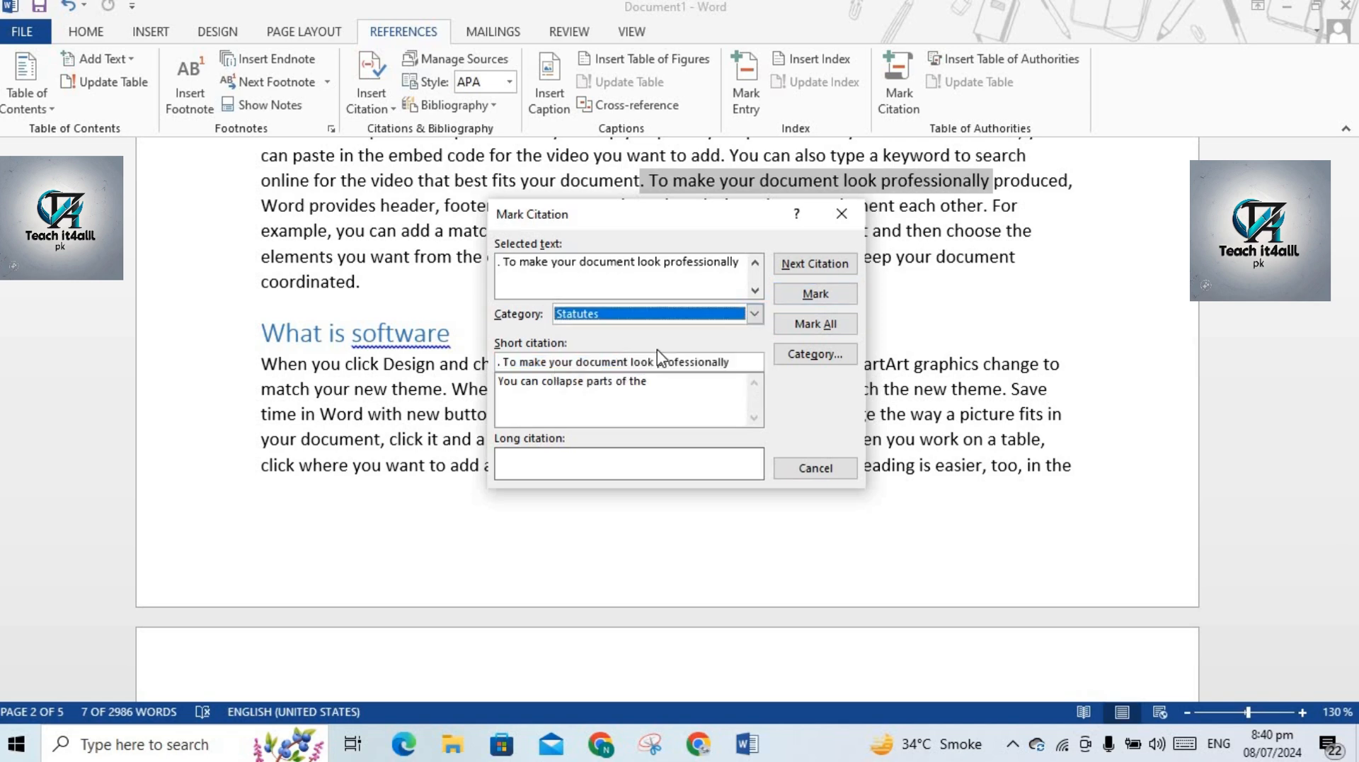
click(833, 320)
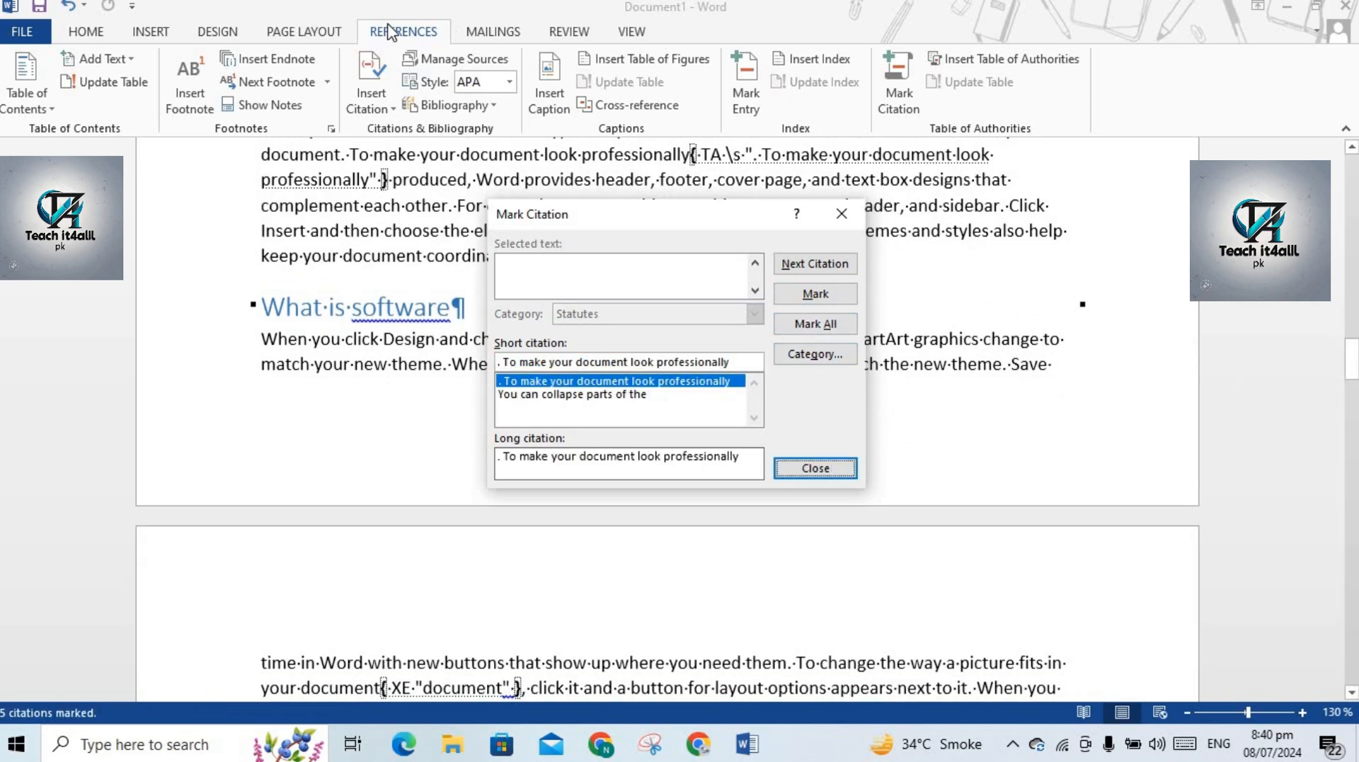
click(88, 32)
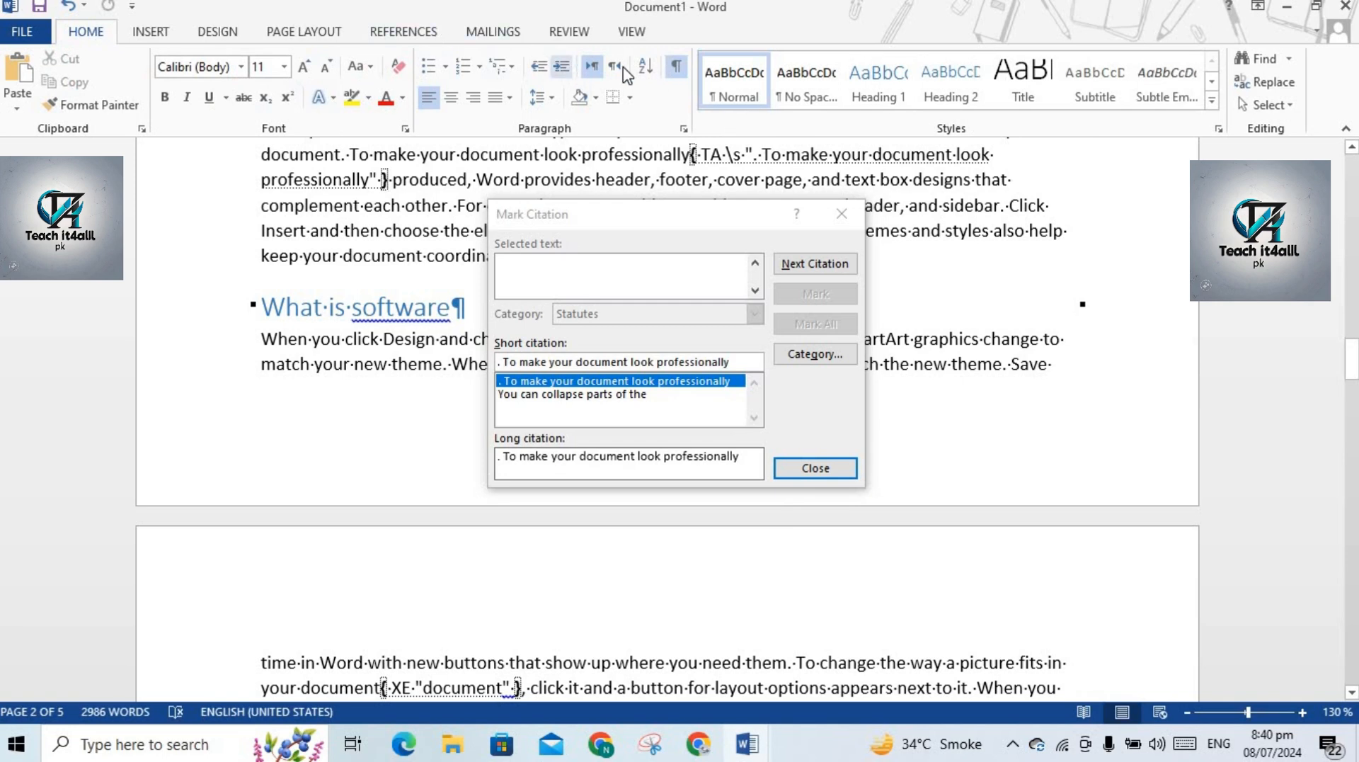
click(676, 66)
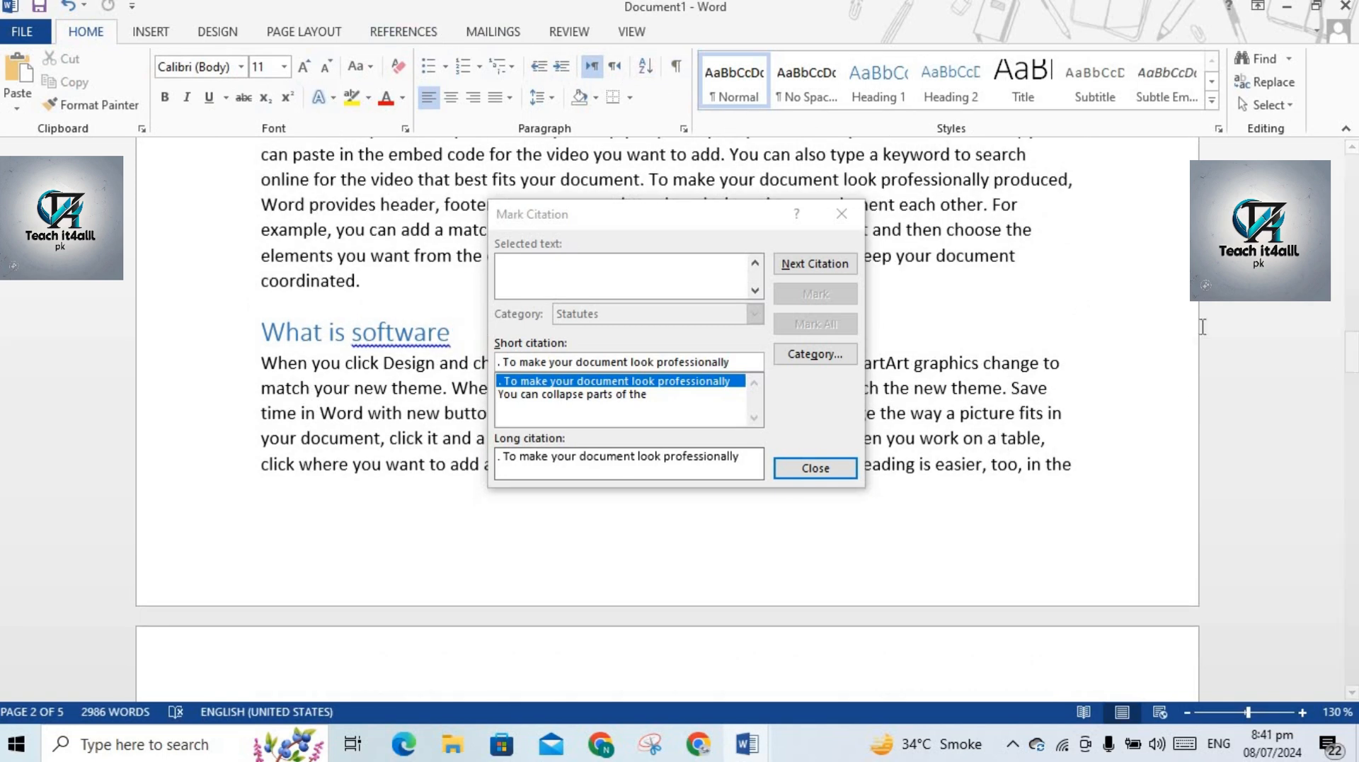
click(826, 464)
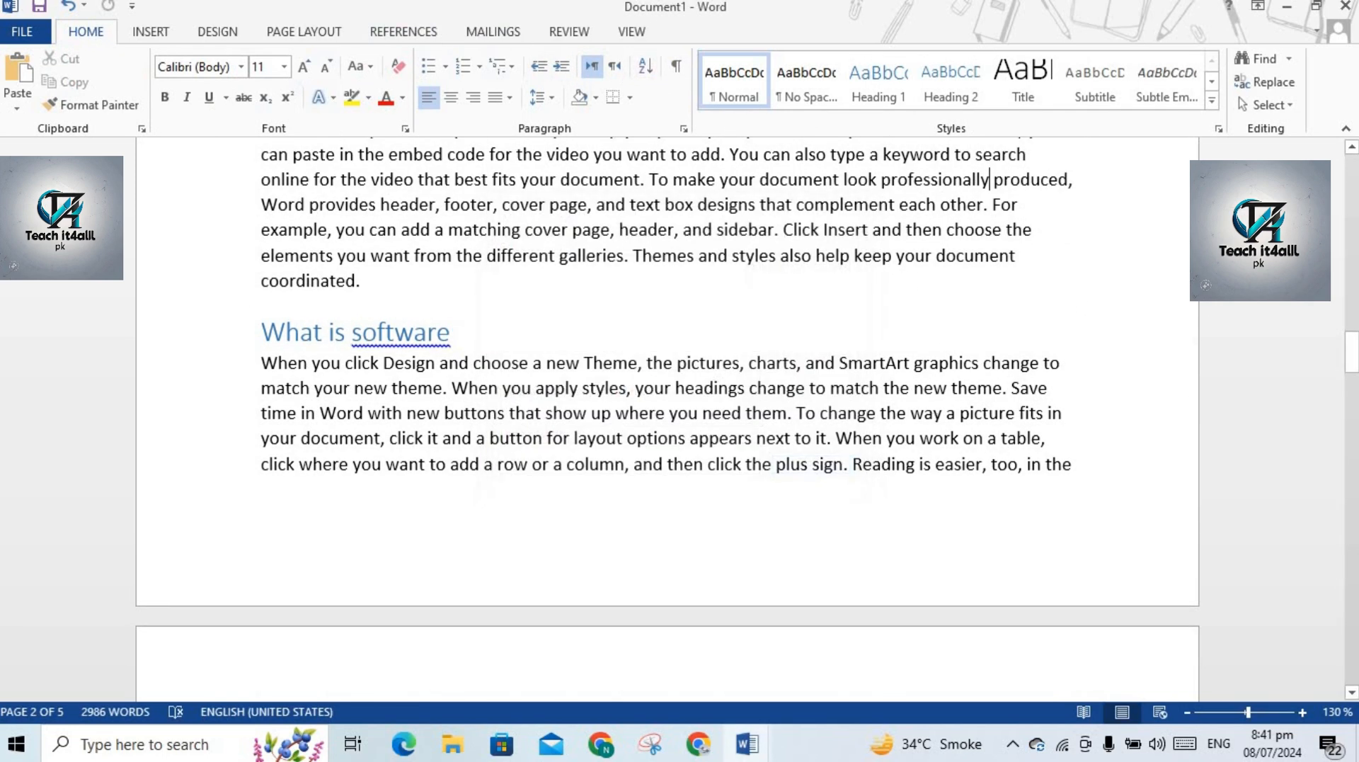
Mark all occurrences of "can also type a keyword to search online for the video that best fits your document" as an Other Authorities citation.
drag(1352, 352, 1352, 408)
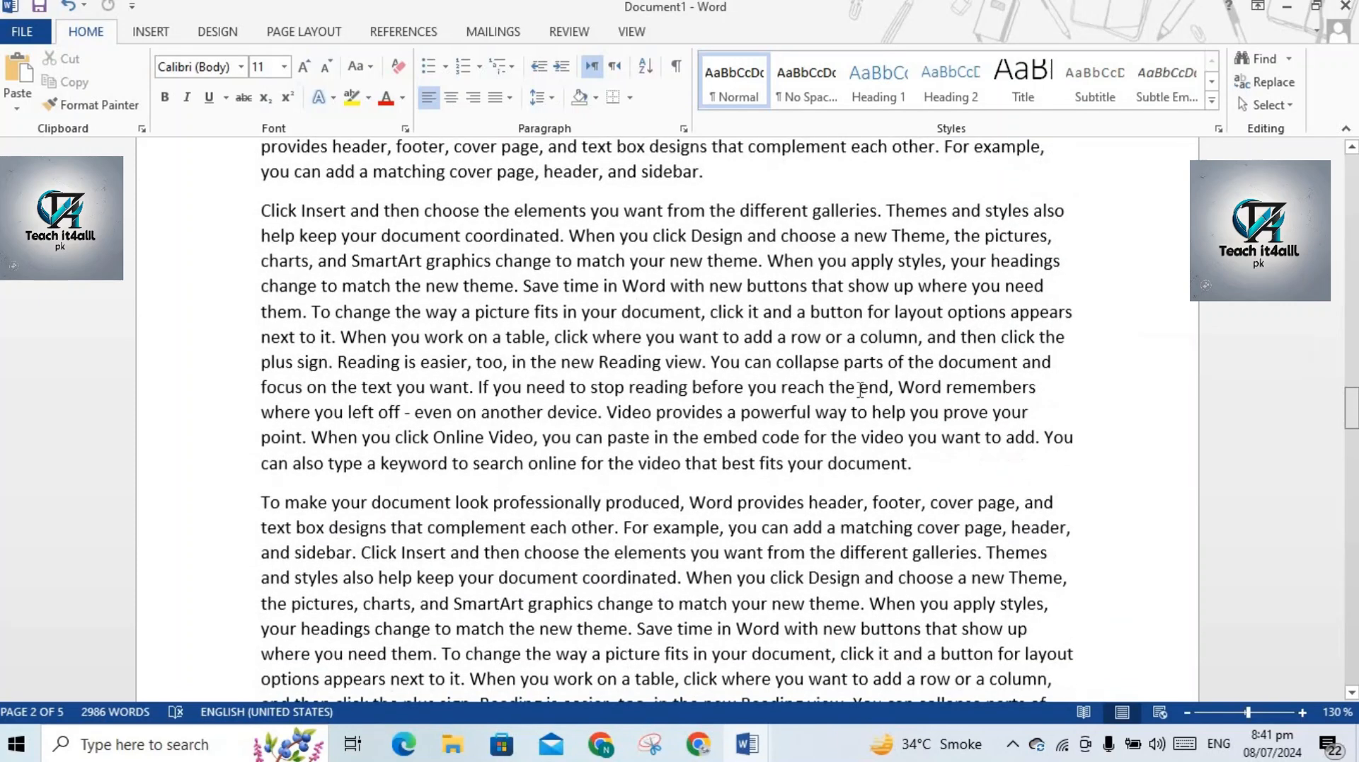
drag(908, 462, 760, 463)
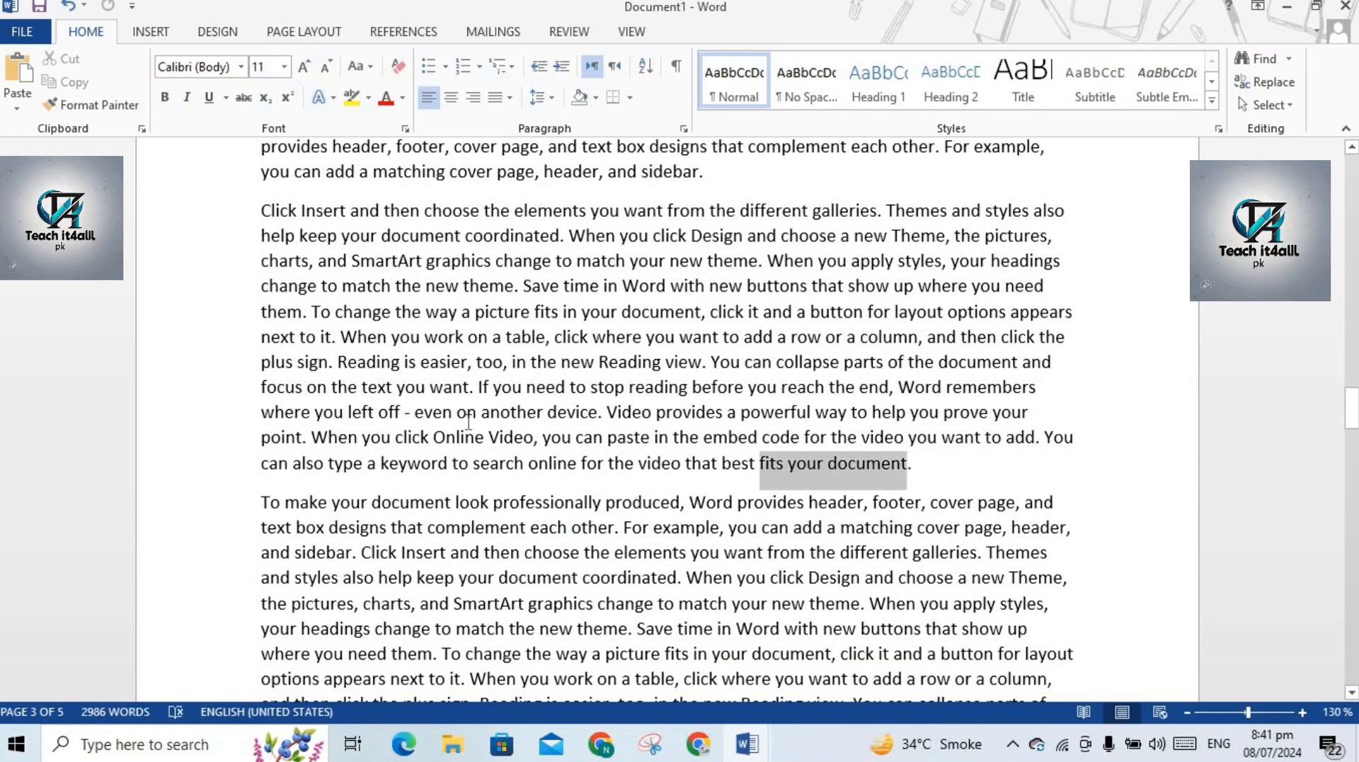
drag(468, 421, 263, 463)
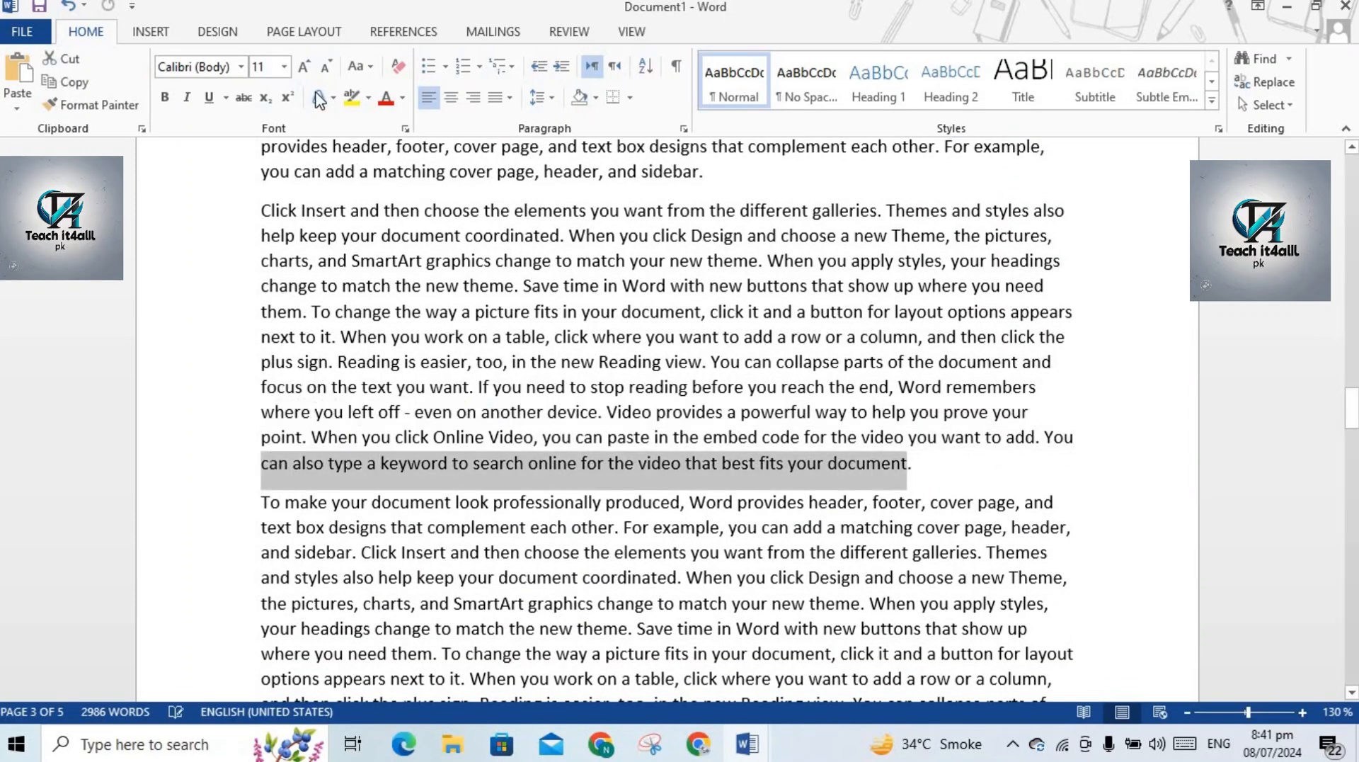
click(418, 34)
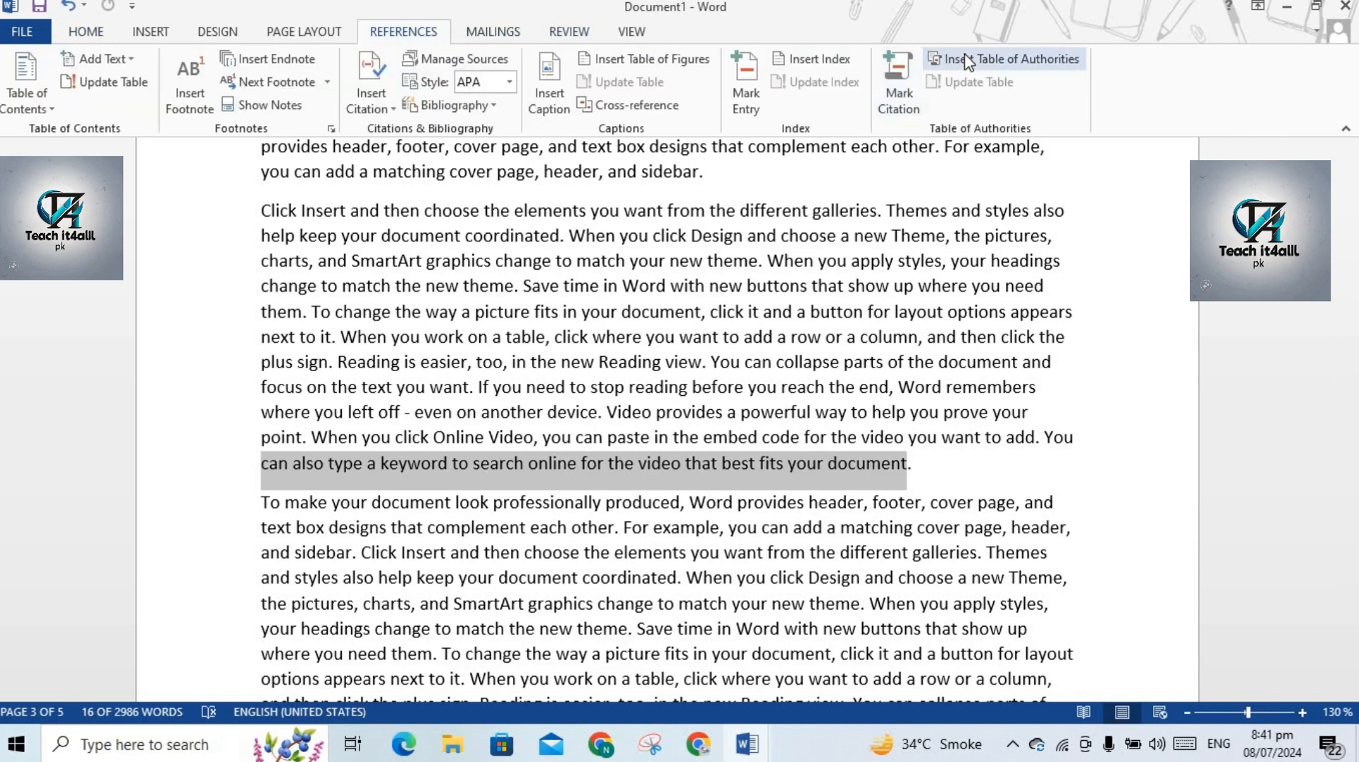
click(899, 84)
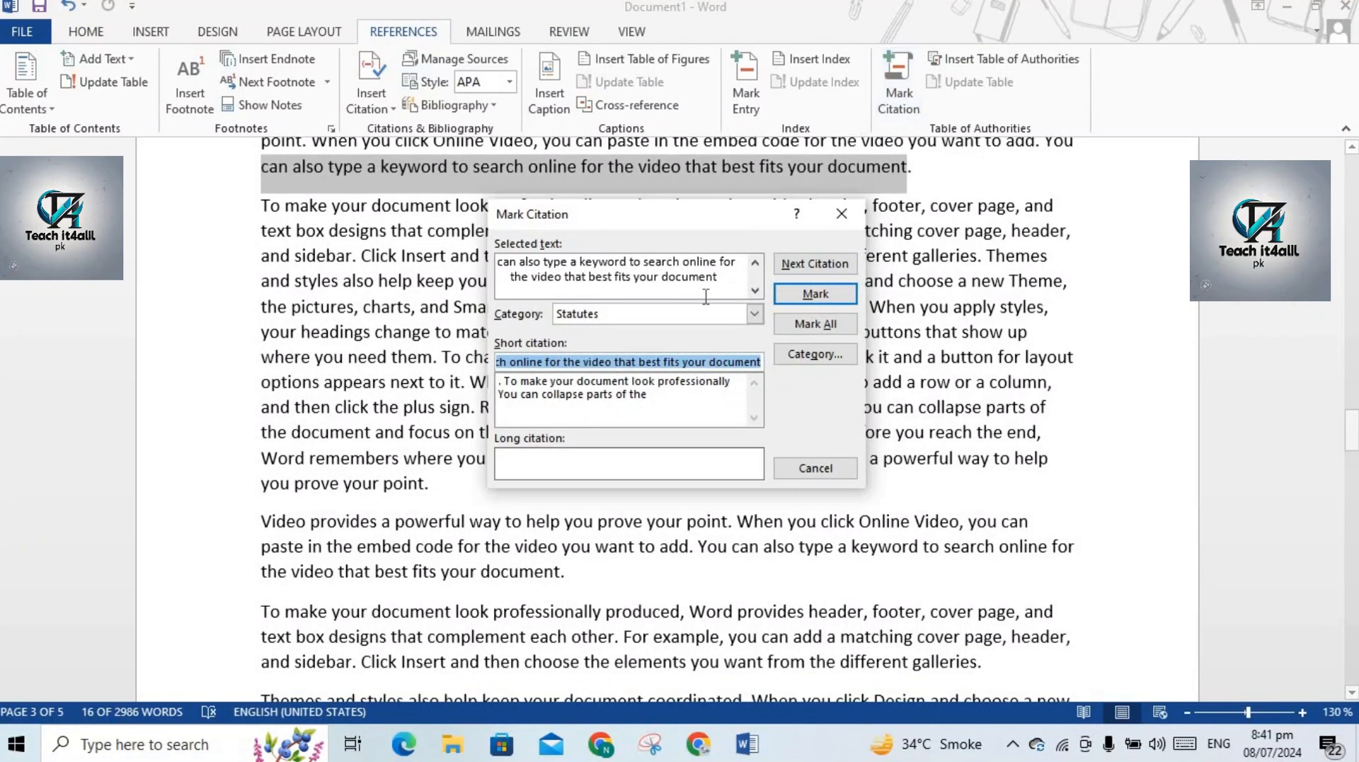
click(755, 314)
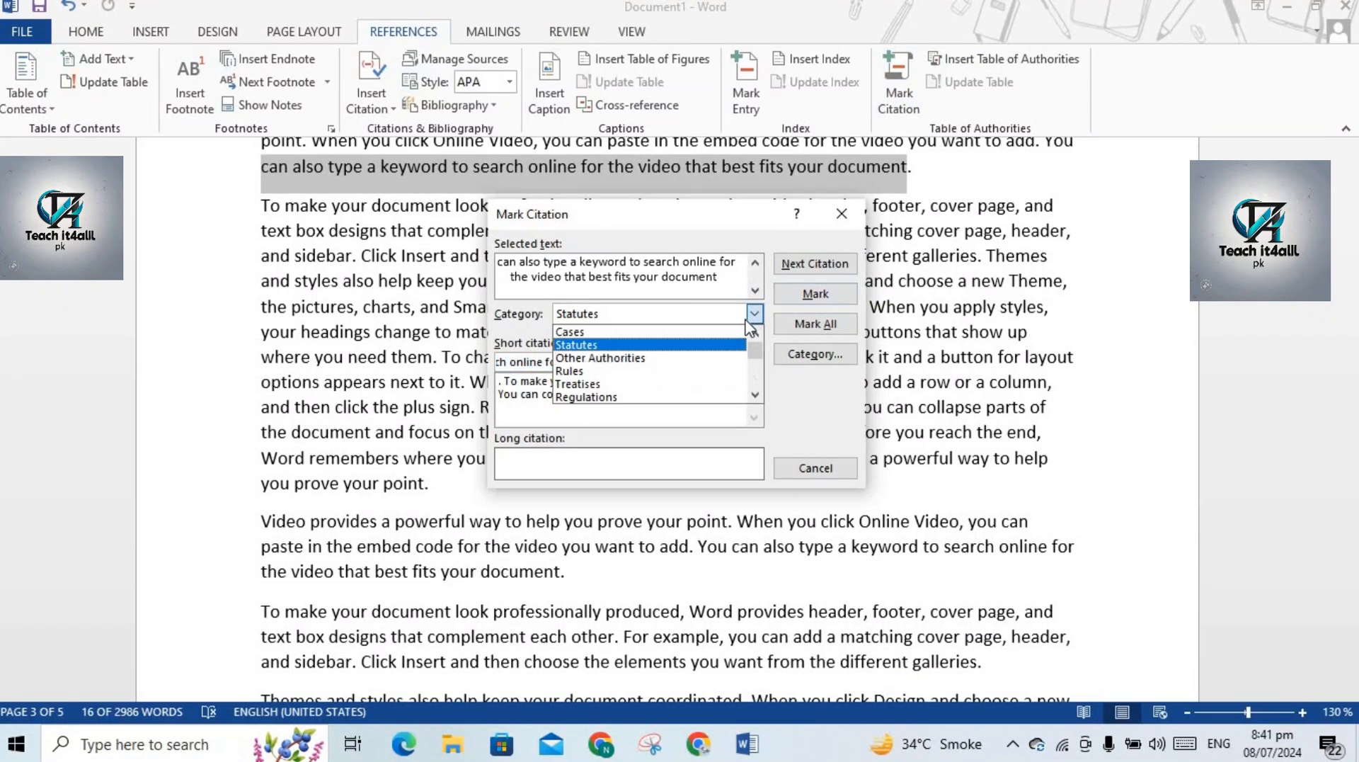
click(665, 357)
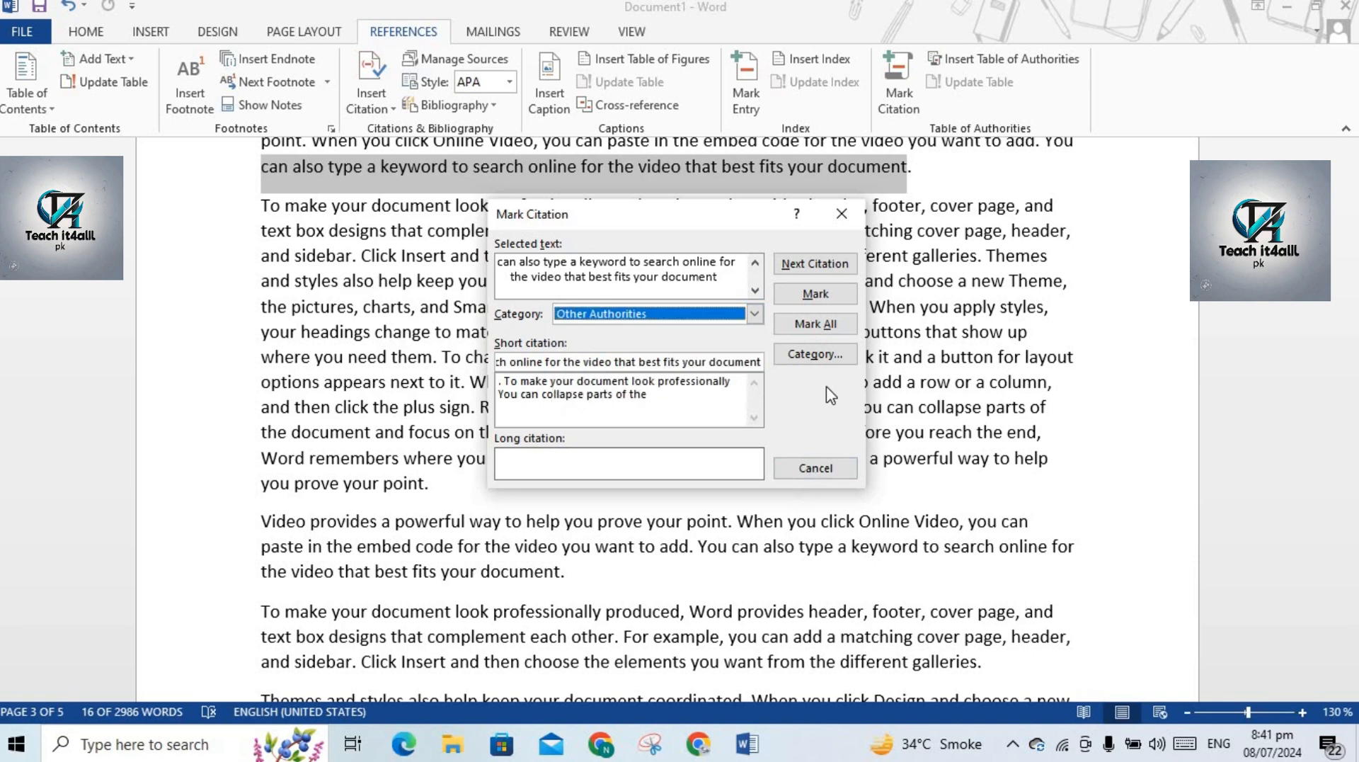
click(817, 324)
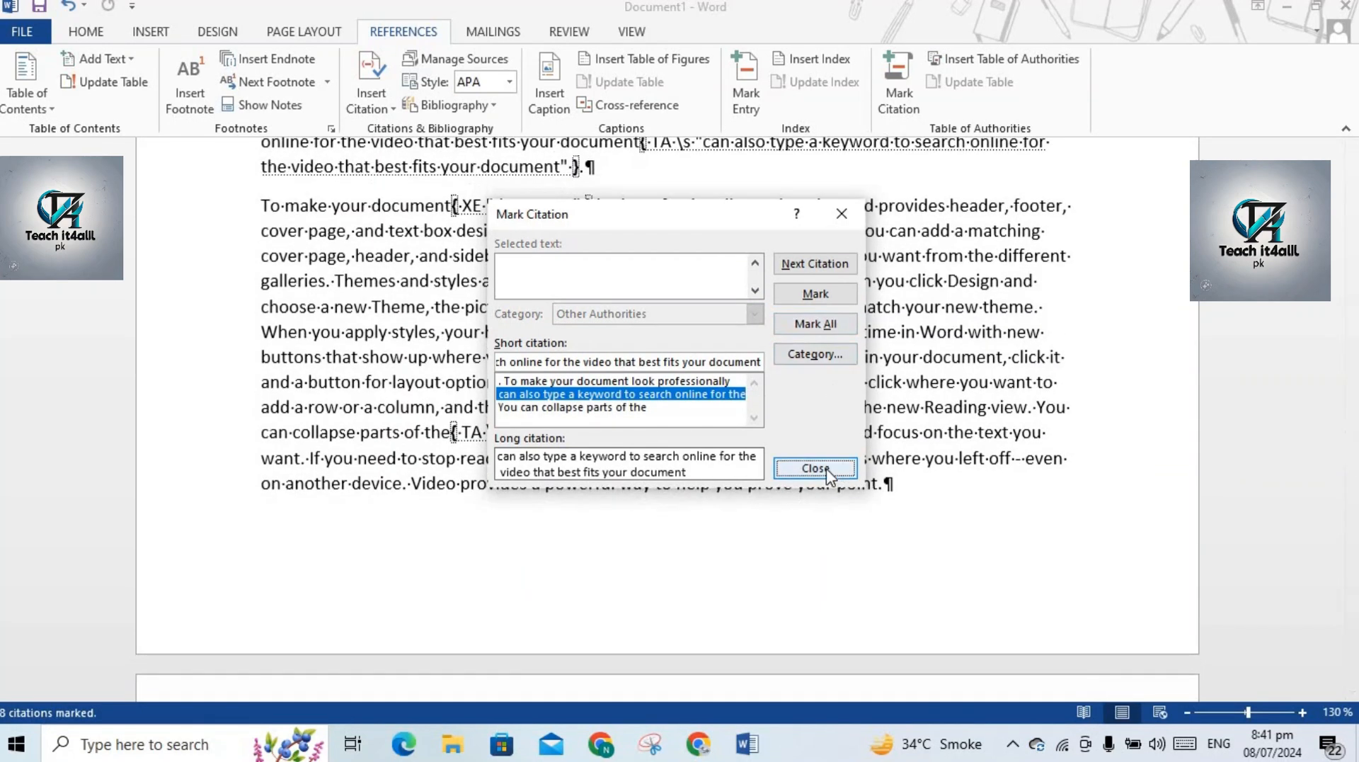
Finish marking citations and hide the document's formatting marks.
click(826, 469)
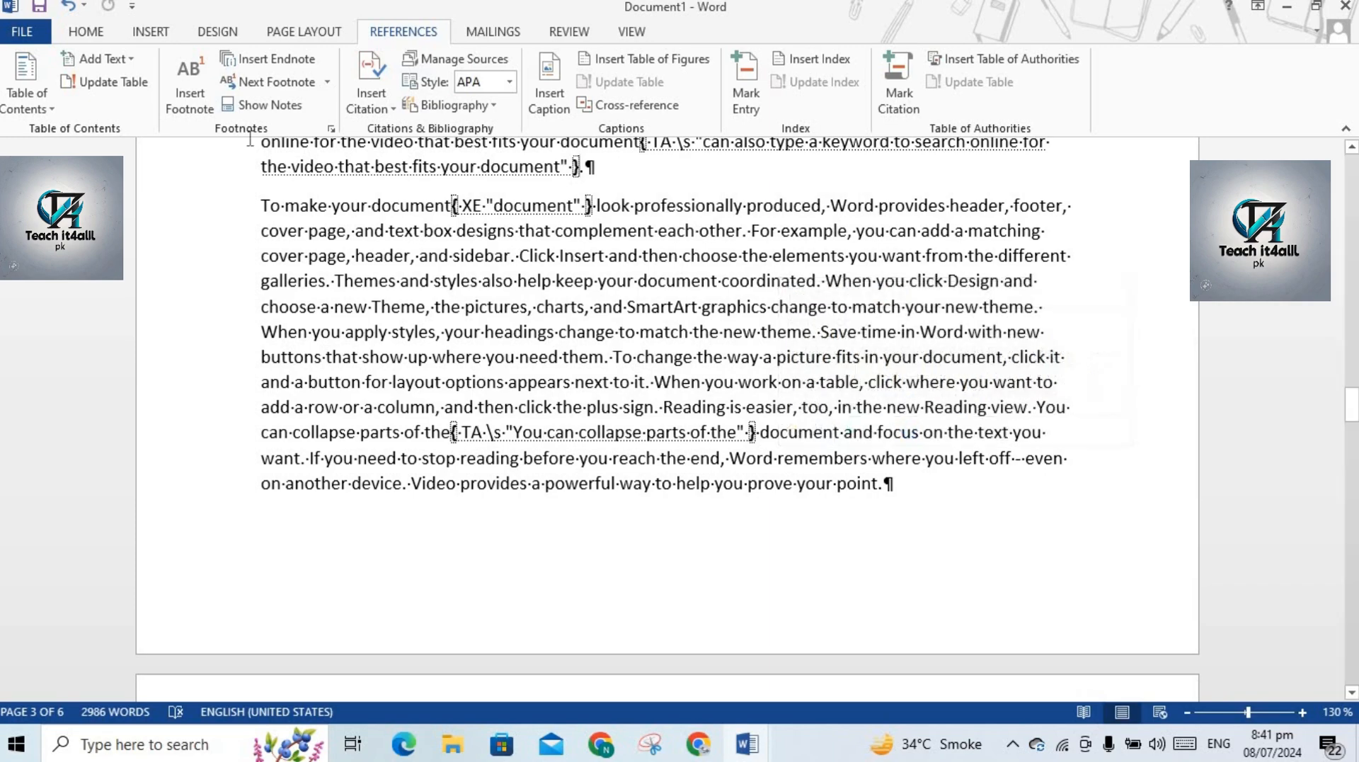
click(81, 32)
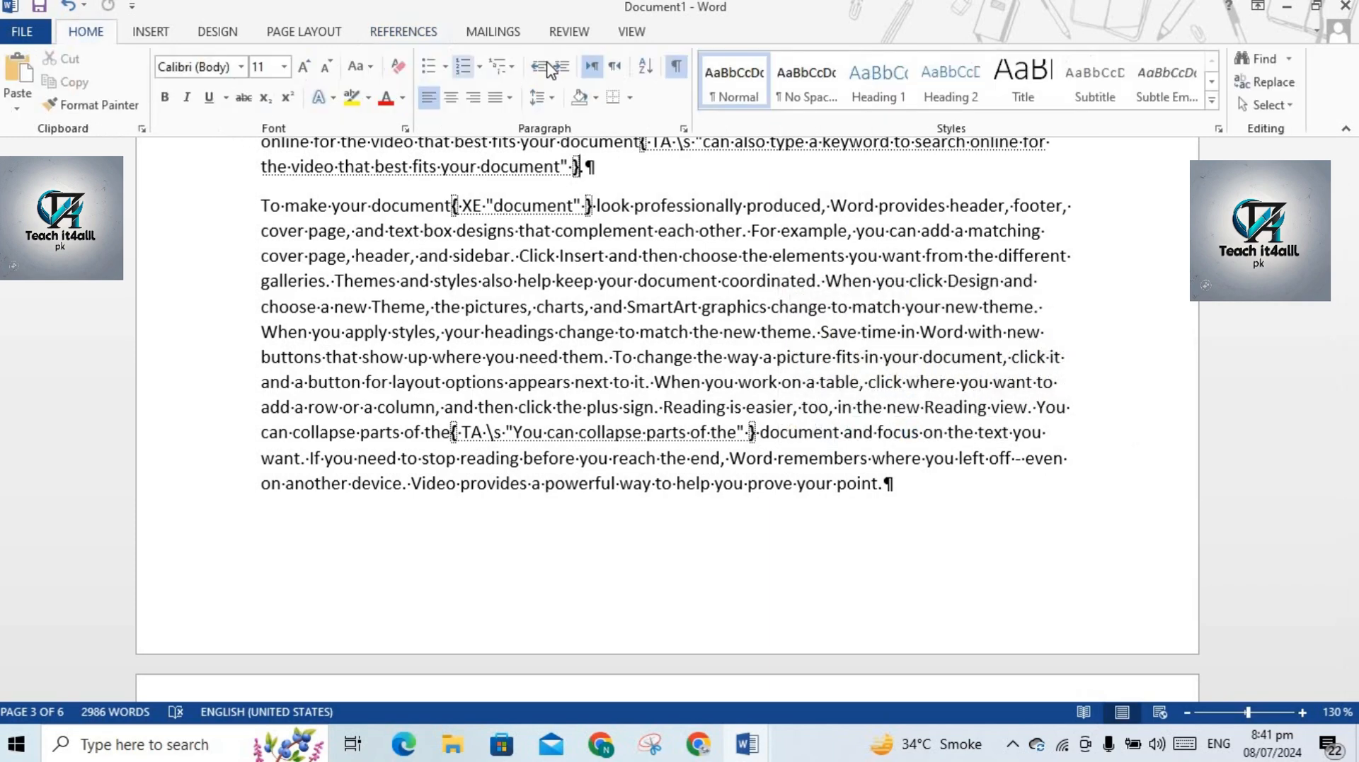
click(677, 67)
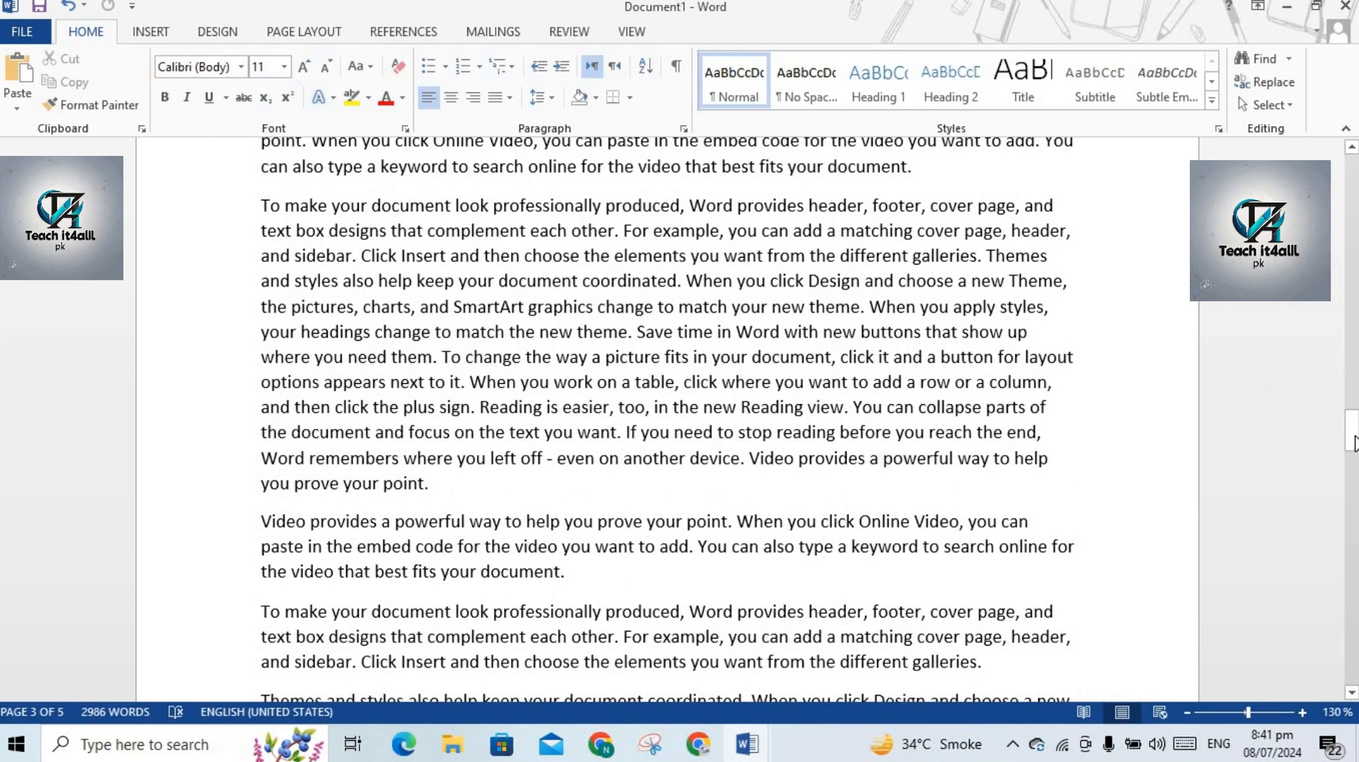
Add blank lines below the last endnote at the end of the document.
drag(1353, 442, 1353, 673)
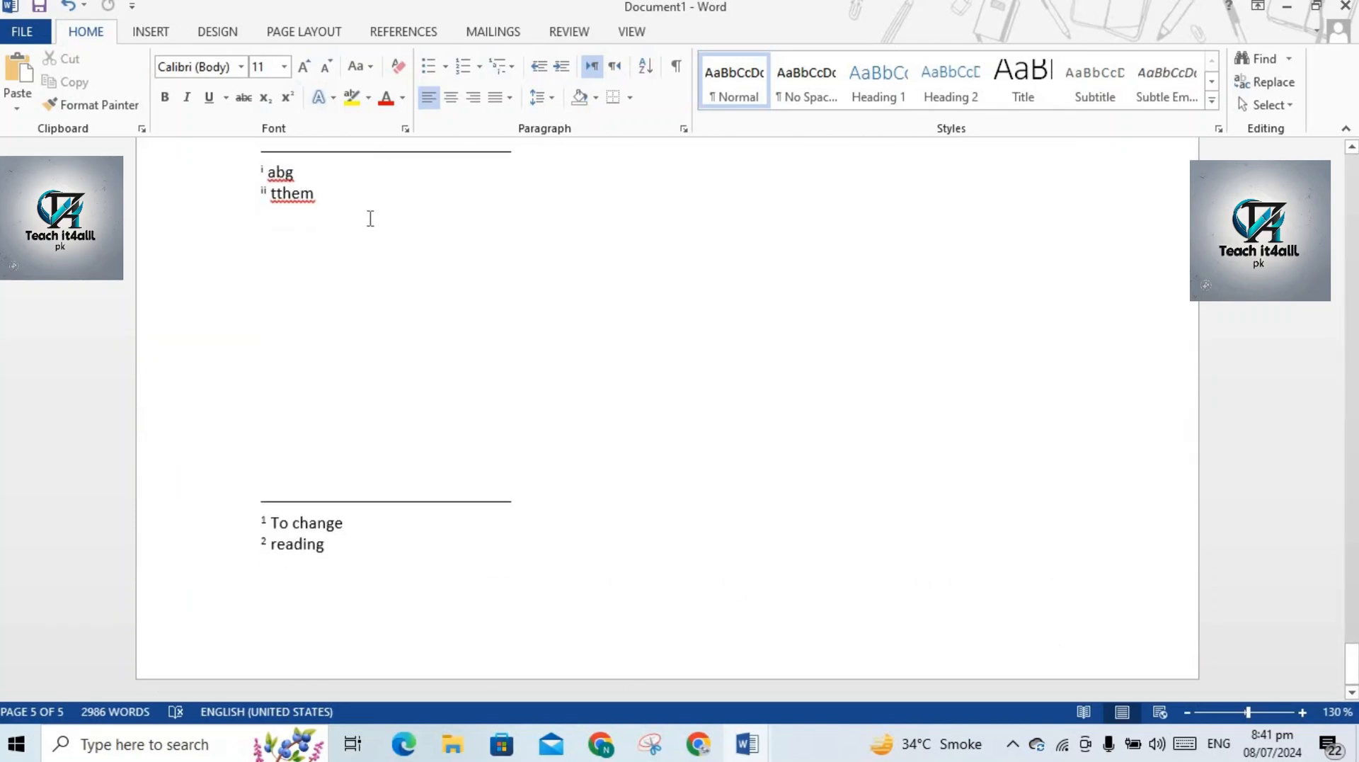
click(305, 236)
key(Return)
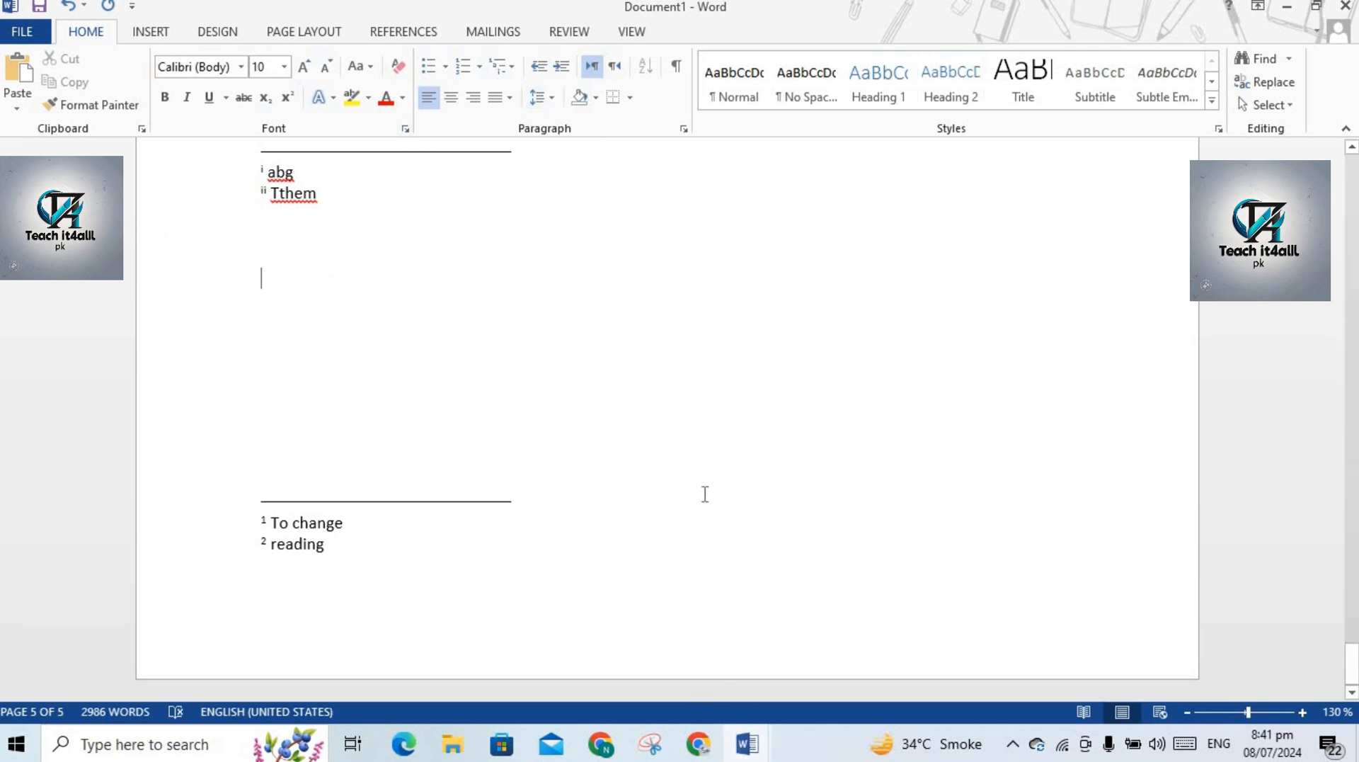
click(424, 34)
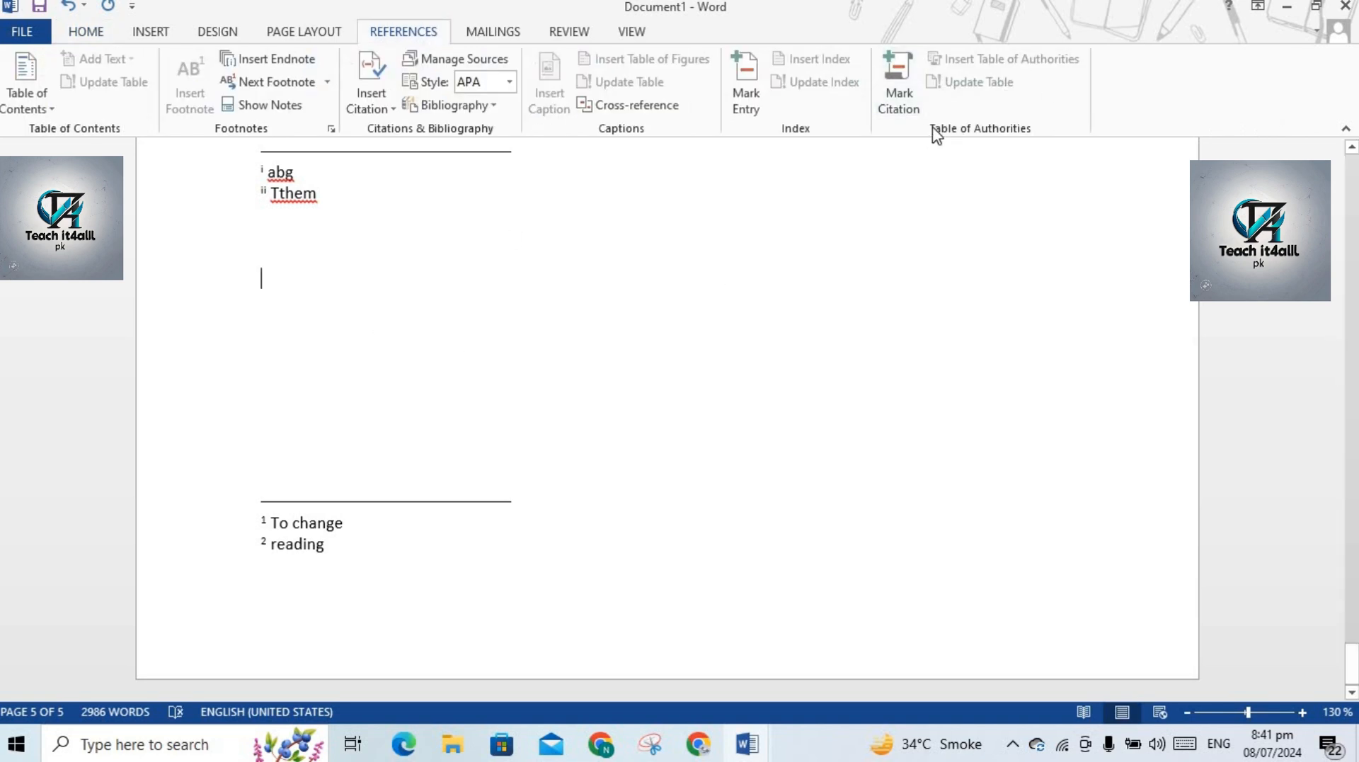
click(900, 85)
click(814, 264)
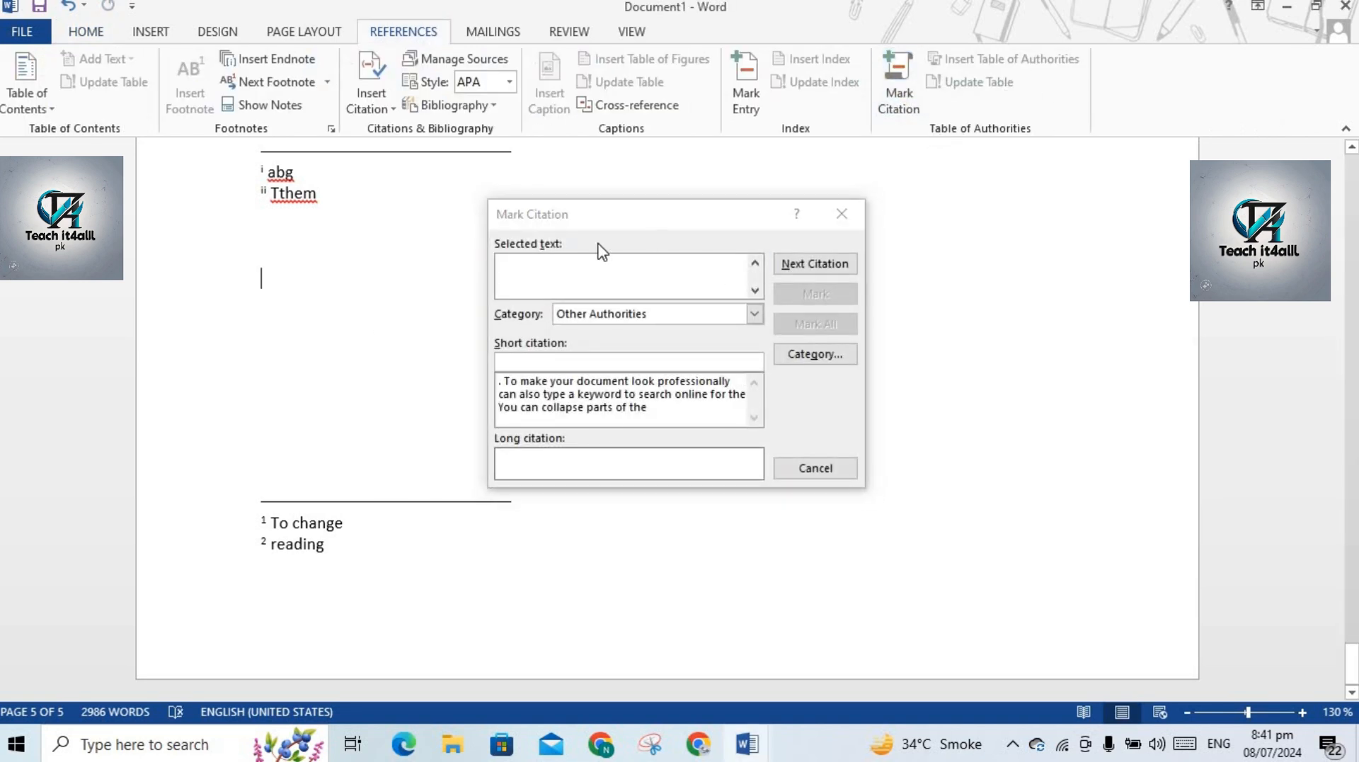
click(744, 745)
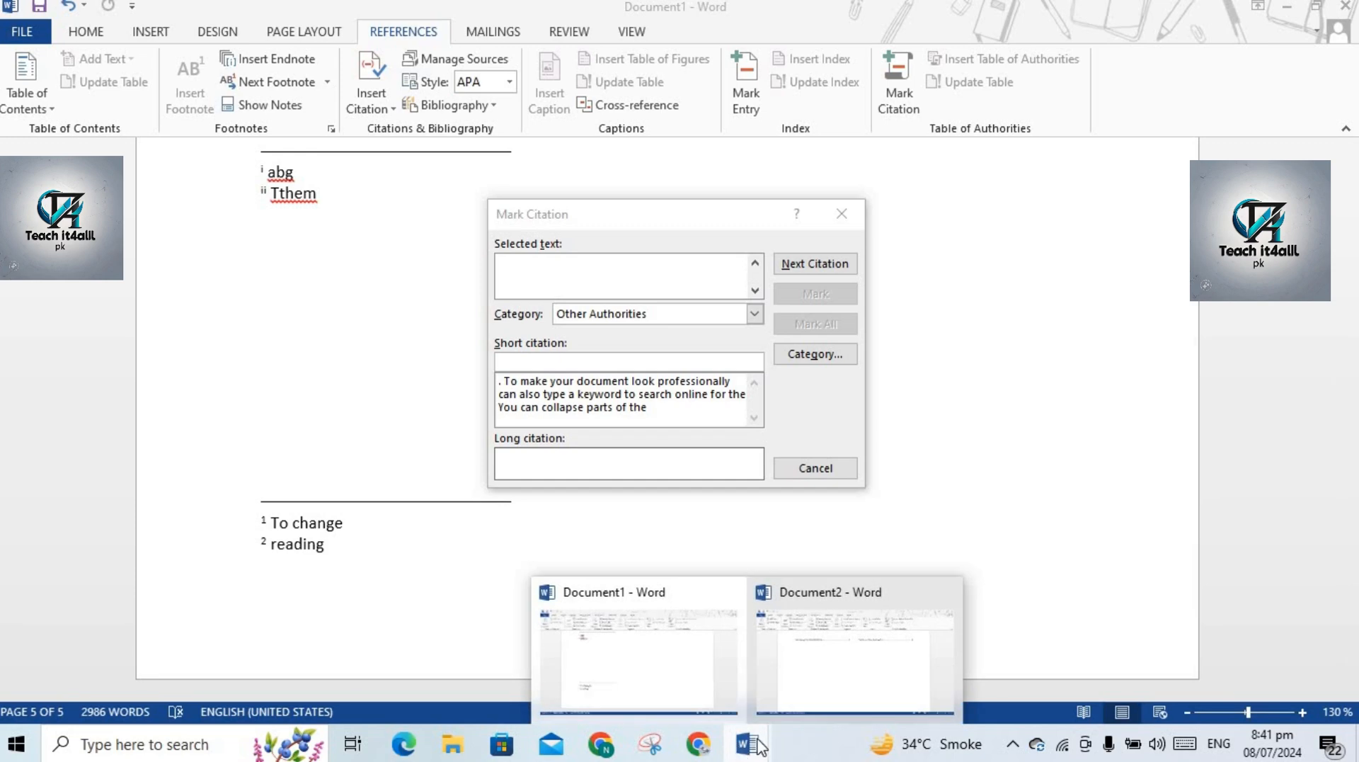
click(975, 380)
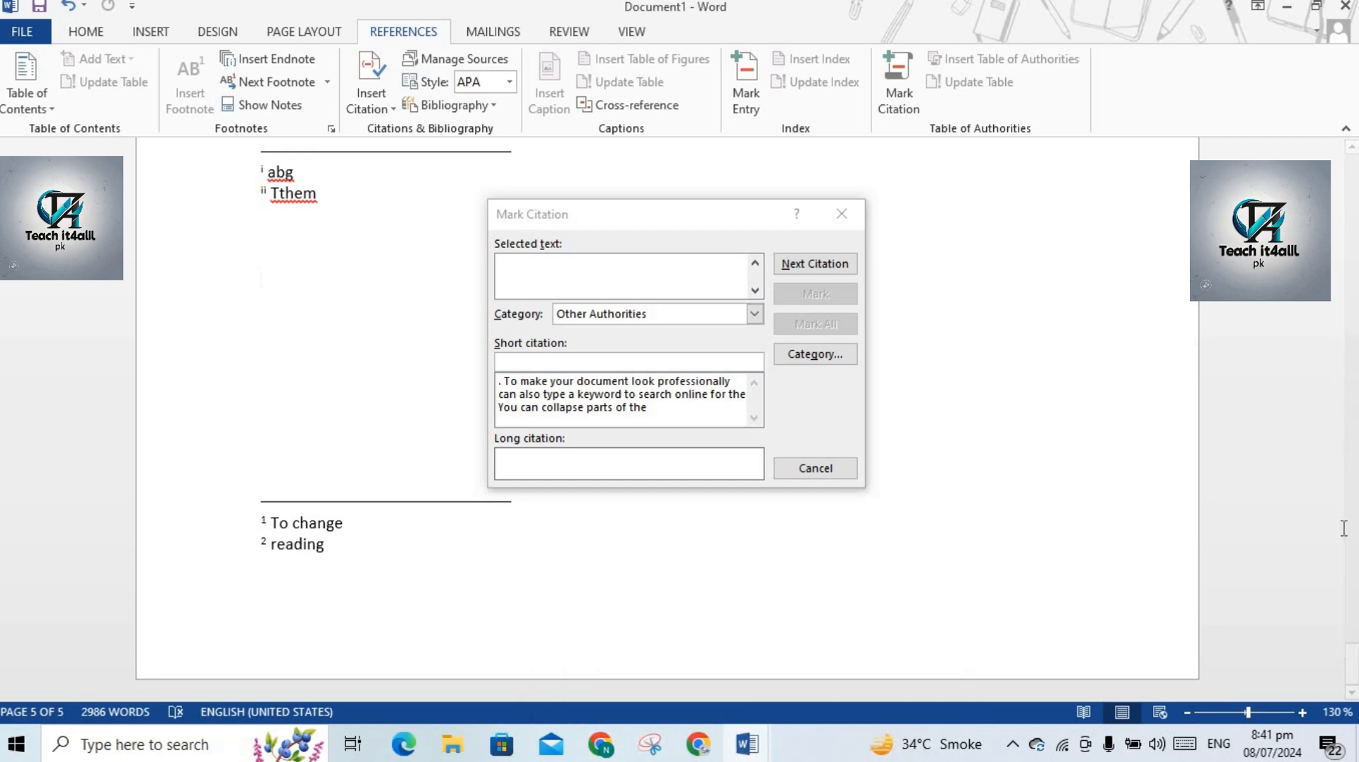
drag(1355, 667, 1355, 227)
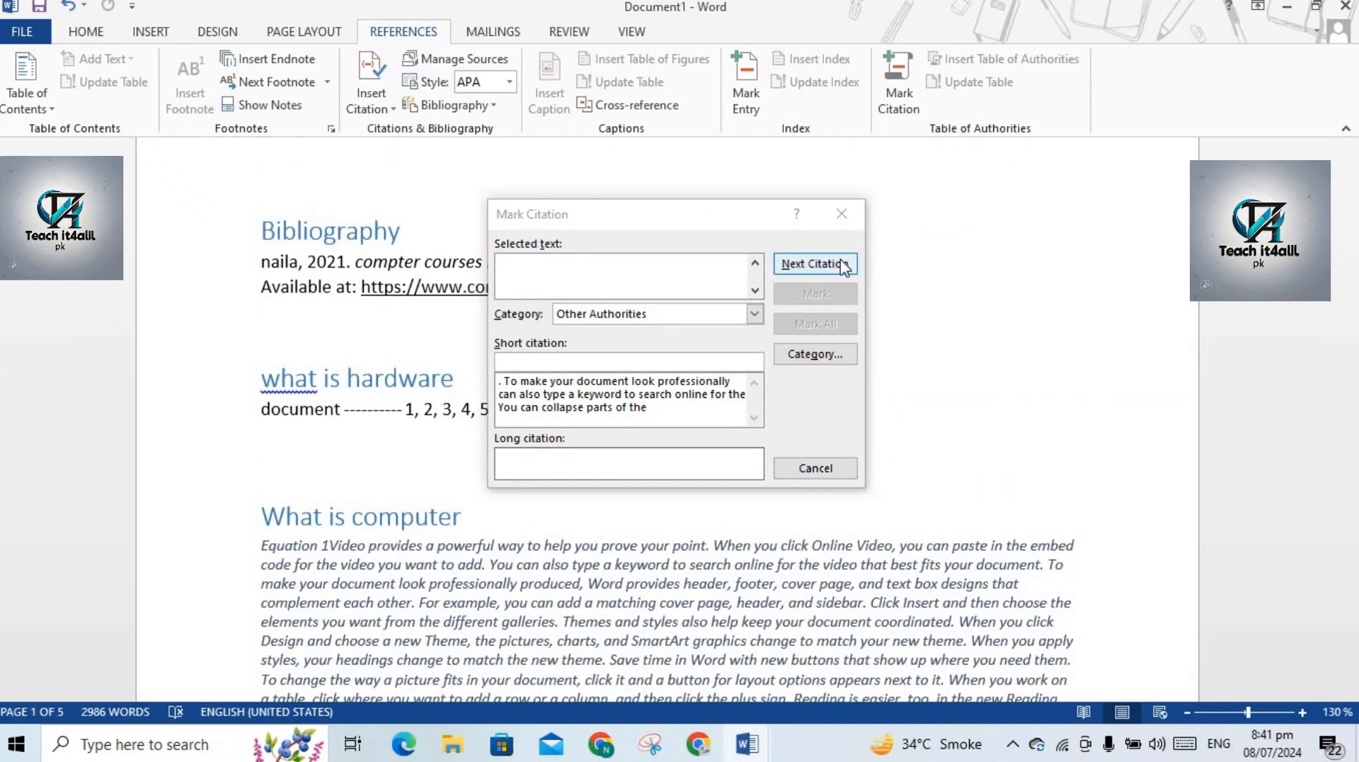
click(850, 222)
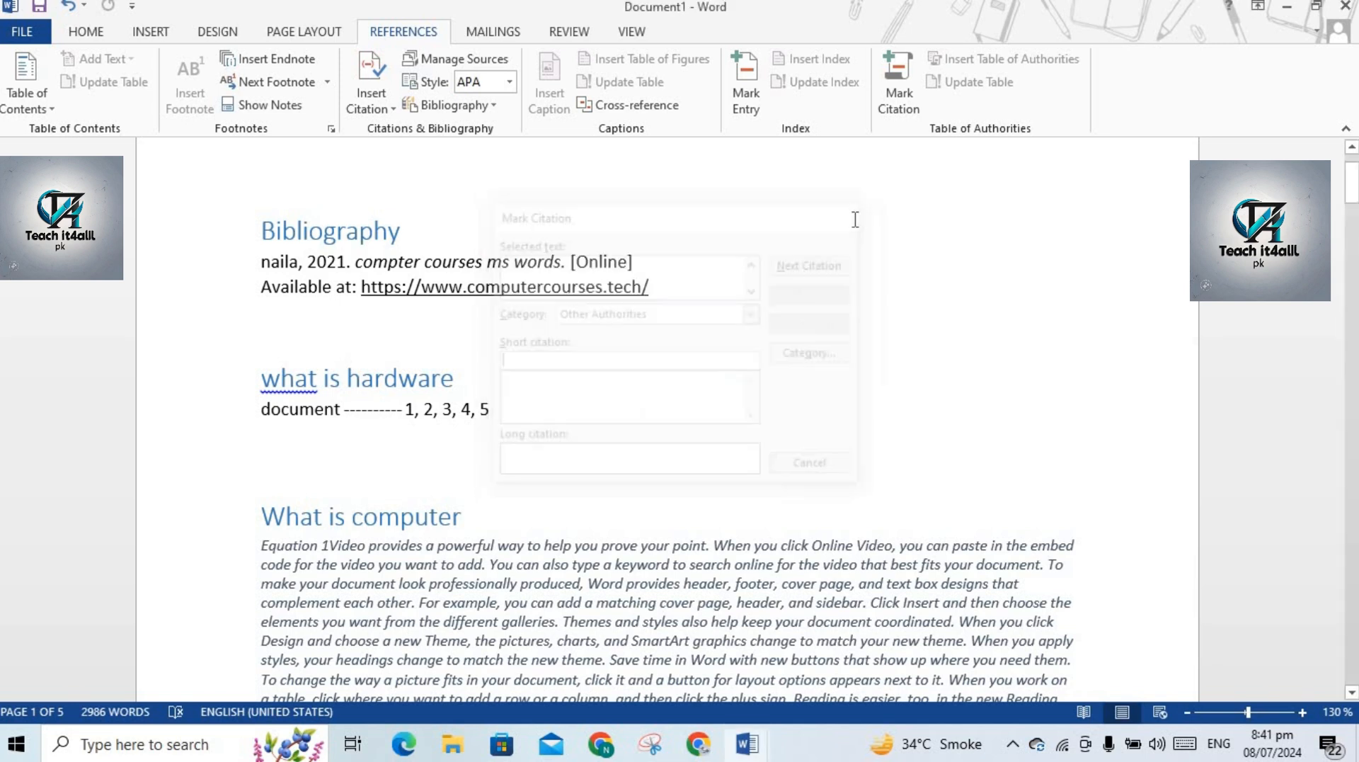
Insert a table of authorities for all categories on the blank line below the index, with passim, original formatting and a dotted tab leader.
click(425, 449)
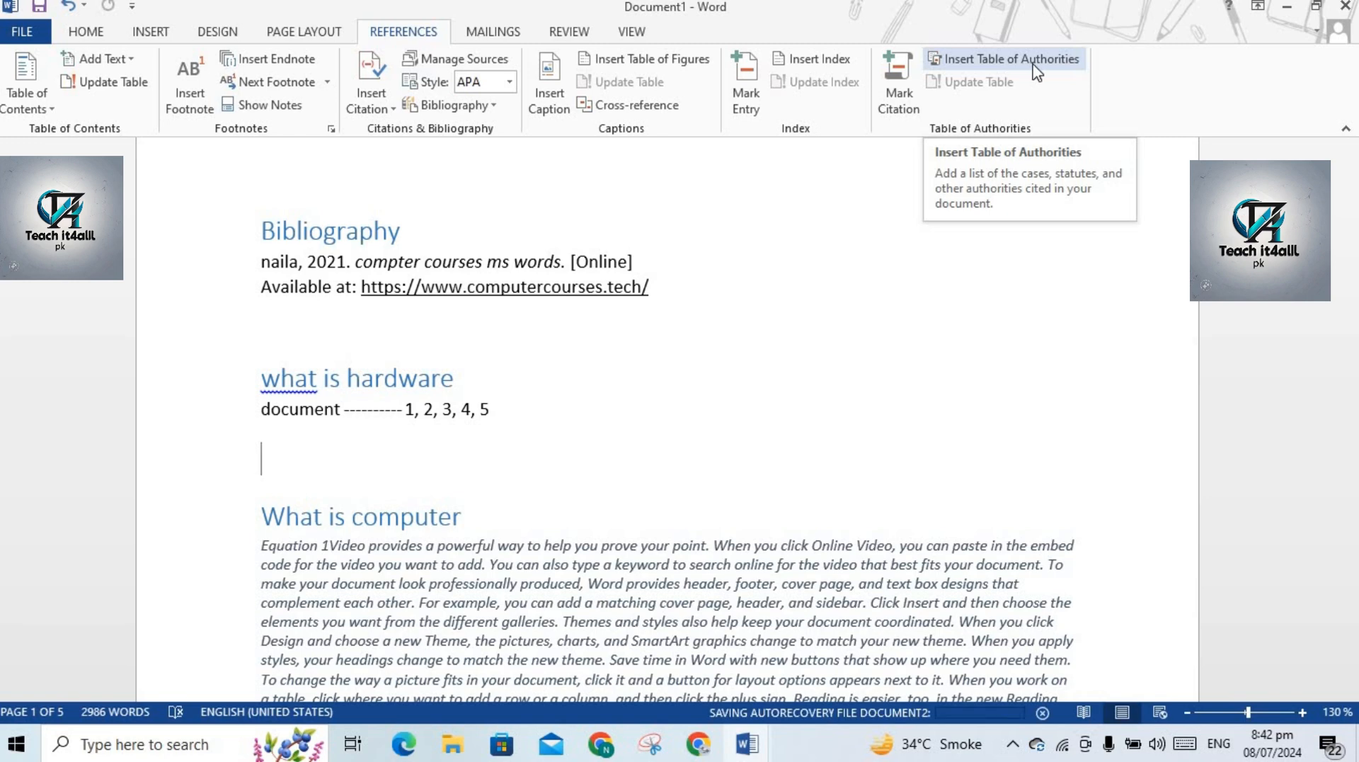
click(1033, 60)
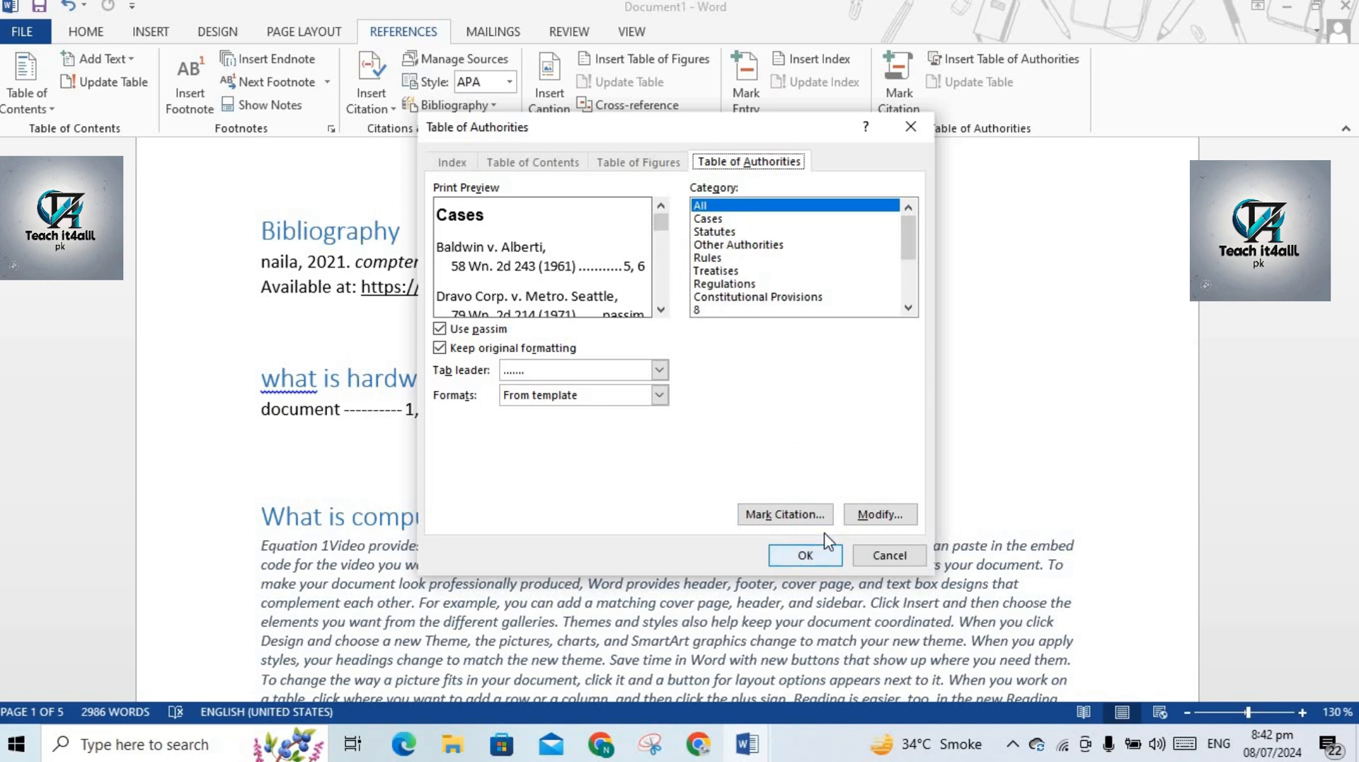
click(809, 555)
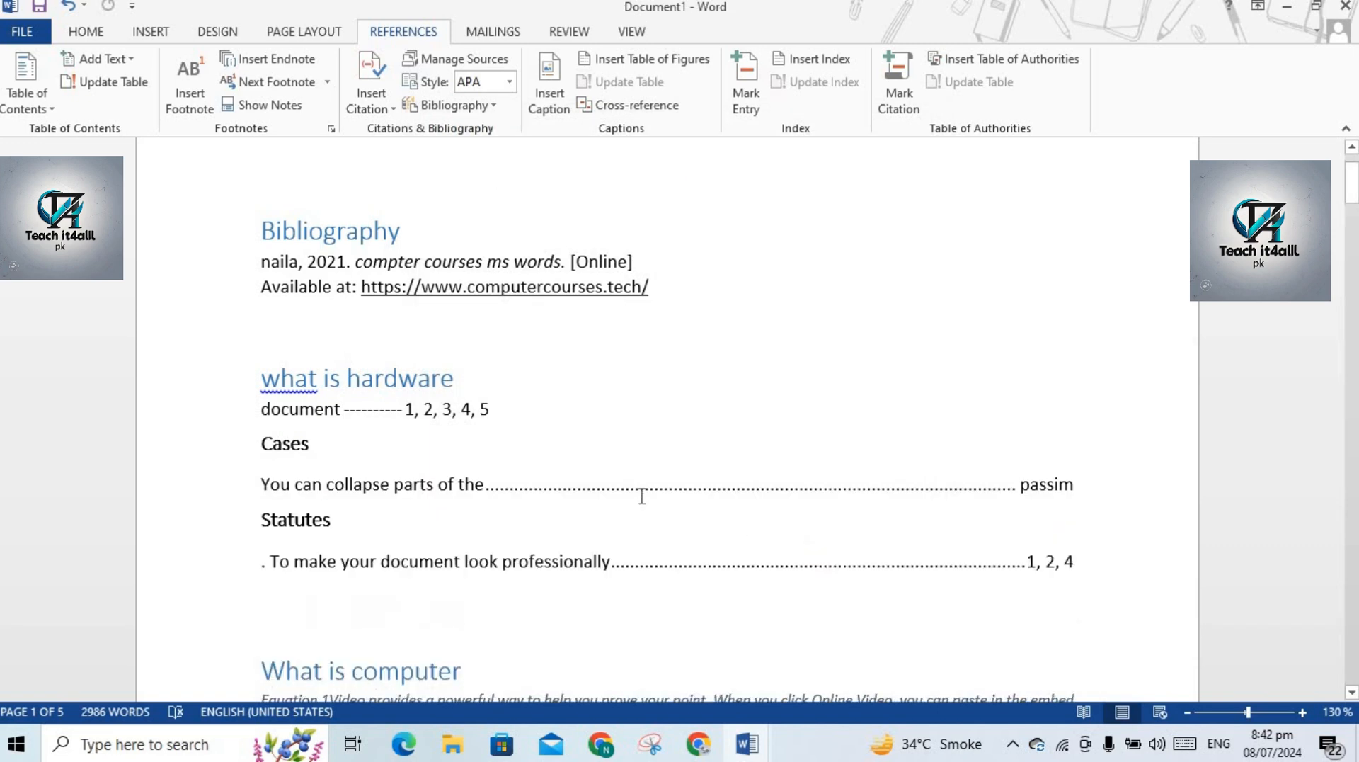
mouse_move(1351, 180)
mouse_down()
mouse_move(1351, 203)
mouse_move(1351, 190)
mouse_up()
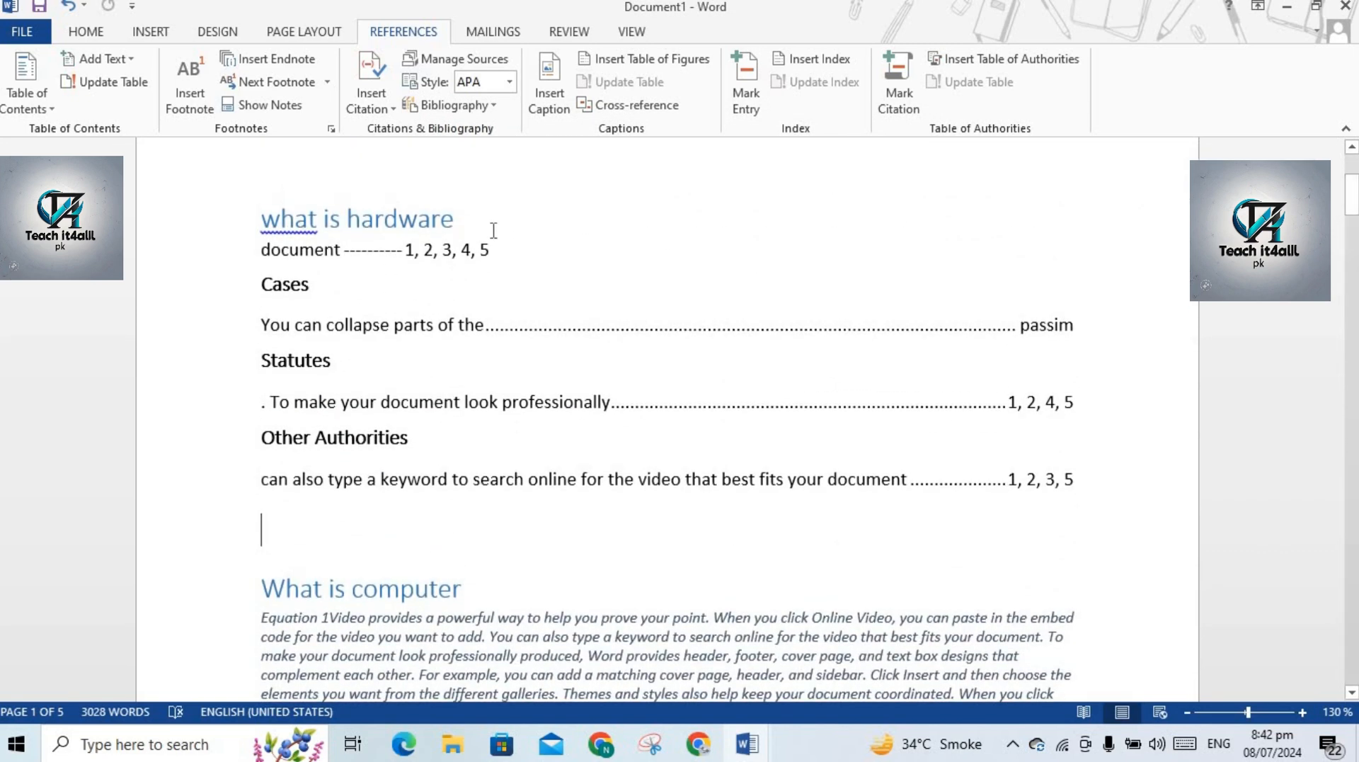